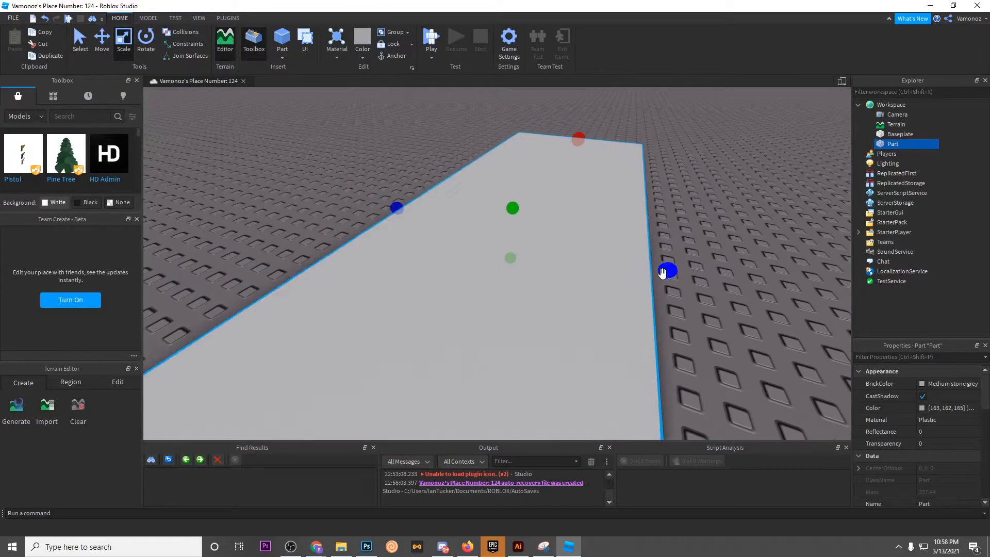
Step: Adjust the width of the grey floor slab by scaling its long side
{"action": "left_click", "coordinate": [738, 209]}
{"action": "left_click_drag", "start_coordinate": [673, 239], "coordinate": [637, 219]}
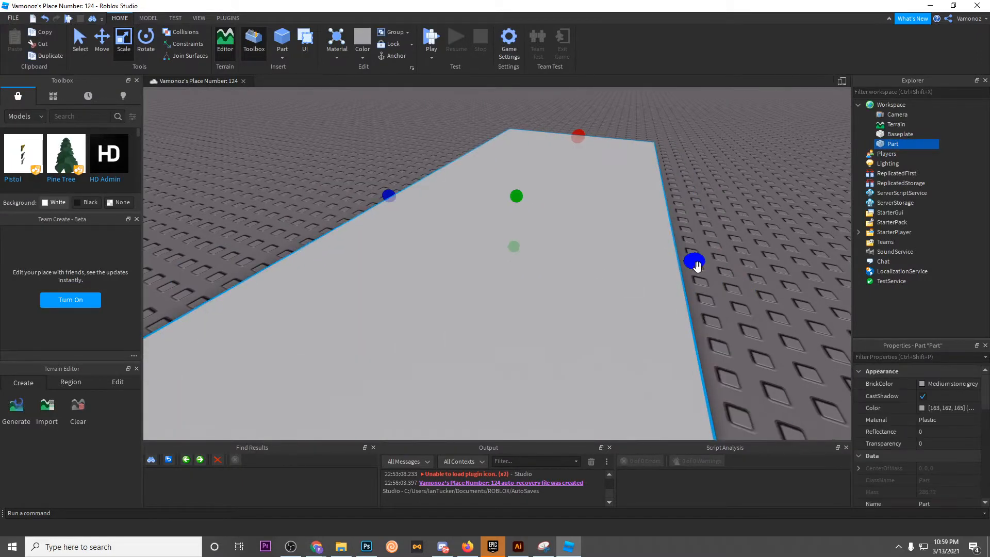
Step: Duplicate the floor slab and scale the copy into a tall, narrow wall along one long side
{"action": "key", "text": "ctrl+d"}
{"action": "left_click_drag", "start_coordinate": [695, 264], "coordinate": [484, 214]}
{"action": "left_click_drag", "start_coordinate": [438, 179], "coordinate": [433, 164]}
{"action": "right_click_drag", "start_coordinate": [432, 164], "coordinate": [431, 163]}
{"action": "key", "text": "s"}
{"action": "left_click_drag", "start_coordinate": [562, 226], "coordinate": [520, 240]}
{"action": "left_click_drag", "start_coordinate": [429, 203], "coordinate": [423, 140]}
Step: Lengthen the wall past the end of the floor slab
{"action": "right_click_drag", "start_coordinate": [489, 214], "coordinate": [487, 212]}
{"action": "key", "text": "s"}
{"action": "left_click", "coordinate": [487, 212]}
{"action": "left_click_drag", "start_coordinate": [594, 276], "coordinate": [610, 303]}
{"action": "key", "text": "w"}
{"action": "key", "text": "s"}
{"action": "right_click_drag", "start_coordinate": [610, 302], "coordinate": [608, 301]}
{"action": "left_click_drag", "start_coordinate": [605, 301], "coordinate": [620, 334]}
Step: Duplicate the wall and fit the copy along the opposite long side of the slab
{"action": "left_click", "coordinate": [502, 247]}
{"action": "key", "text": "ctrl+d"}
{"action": "left_click_drag", "start_coordinate": [503, 246], "coordinate": [561, 292]}
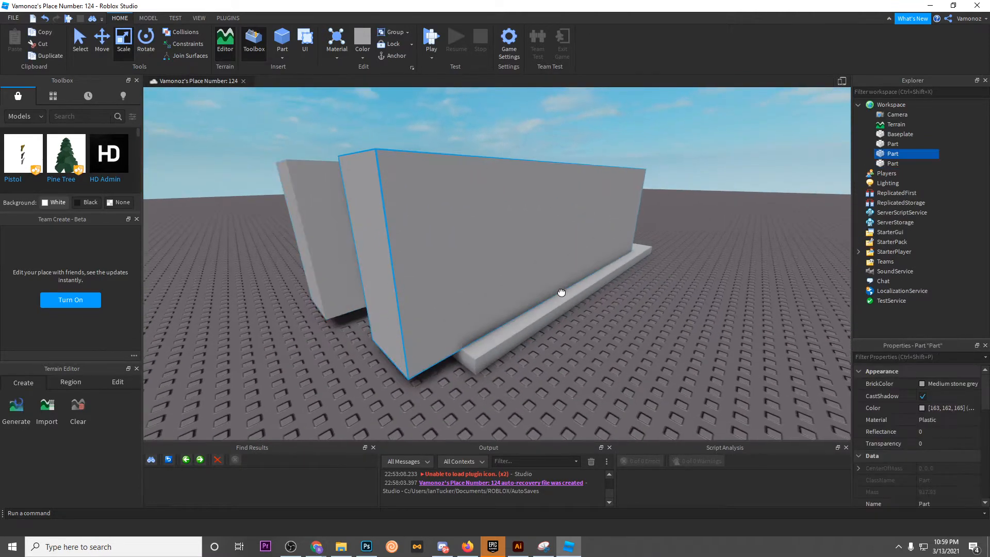
{"action": "right_click_drag", "start_coordinate": [562, 292], "coordinate": [545, 264]}
{"action": "left_click_drag", "start_coordinate": [441, 223], "coordinate": [508, 227]}
Step: Delete both walls, keeping only the floor slab
{"action": "left_click", "coordinate": [629, 264]}
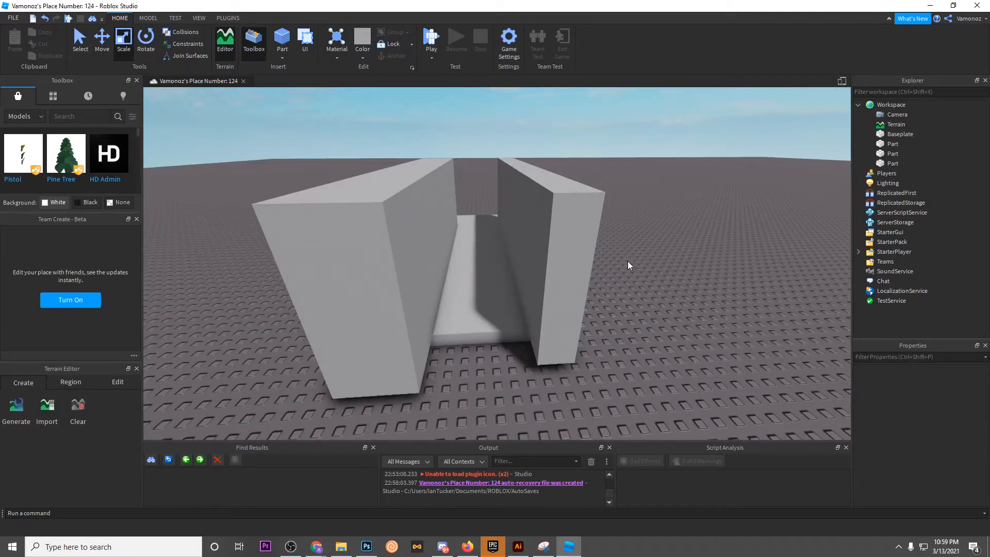
{"action": "key", "text": "s"}
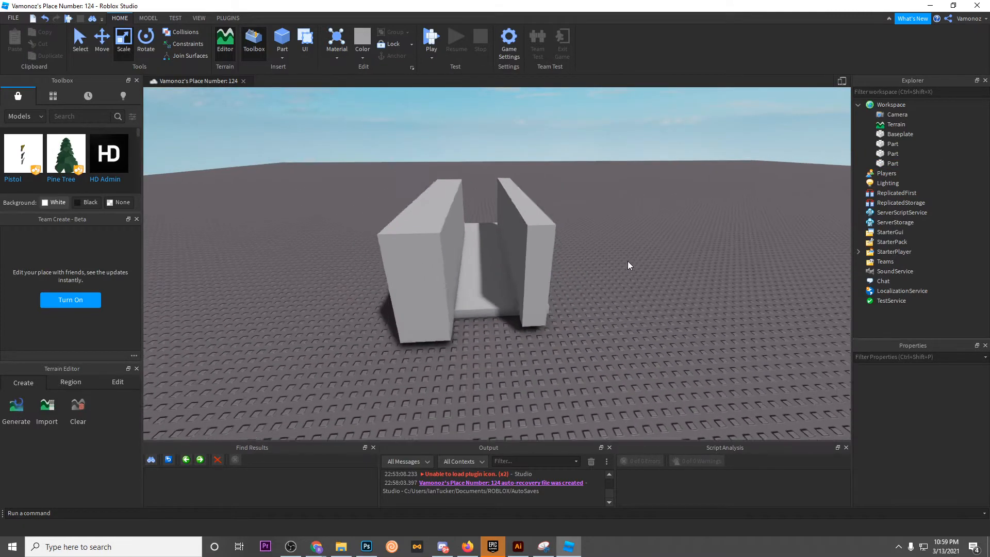
{"action": "left_click", "coordinate": [514, 271]}
{"action": "key", "text": "w"}
{"action": "key", "text": "Delete"}
{"action": "left_click", "coordinate": [456, 253]}
{"action": "key", "text": "Delete"}
Step: Widen the floor slab symmetrically by scaling its long sides outward
{"action": "left_click", "coordinate": [496, 257]}
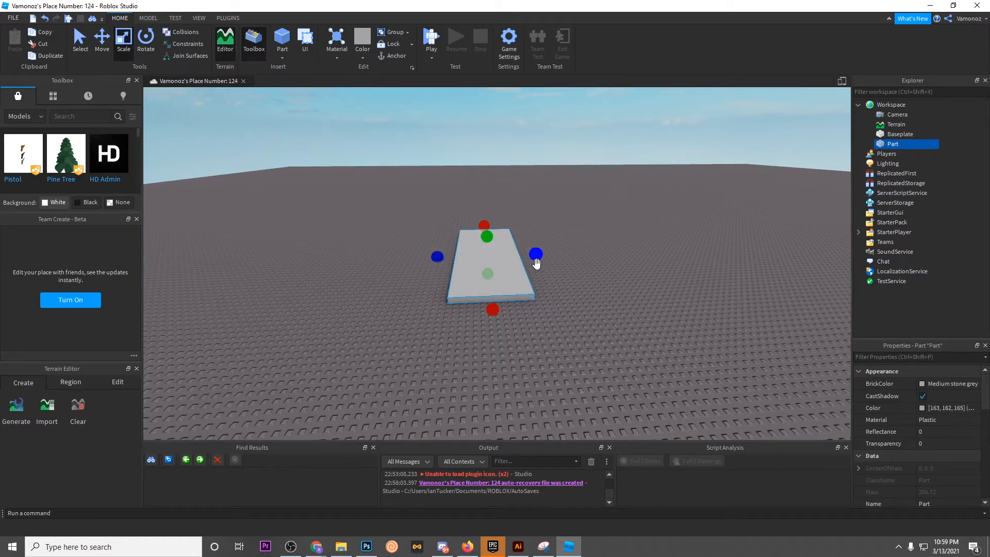
{"action": "left_click_drag", "start_coordinate": [543, 255], "coordinate": [586, 262], "text": "shift"}
{"action": "key", "text": "d"}
{"action": "left_click", "coordinate": [610, 258]}
{"action": "right_click_drag", "start_coordinate": [611, 258], "coordinate": [610, 259]}
{"action": "left_click", "coordinate": [614, 257]}
{"action": "key", "text": "s"}
{"action": "left_click_drag", "start_coordinate": [622, 237], "coordinate": [599, 243], "text": "ctrl"}
Step: Duplicate the widened slab edge to edge beside the original and delete the copy
{"action": "right_click_drag", "start_coordinate": [599, 243], "coordinate": [617, 243]}
{"action": "left_click", "coordinate": [617, 243]}
{"action": "key", "text": "d"}
{"action": "left_click", "coordinate": [617, 243]}
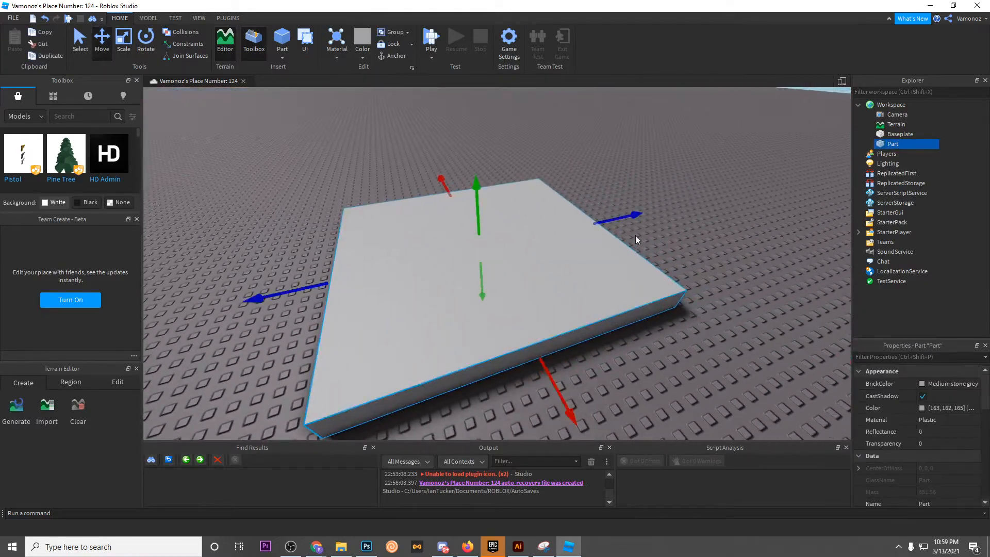
{"action": "key", "text": "ctrl+d"}
{"action": "scroll", "coordinate": [594, 210], "scroll_direction": "down", "scroll_amount": 5}
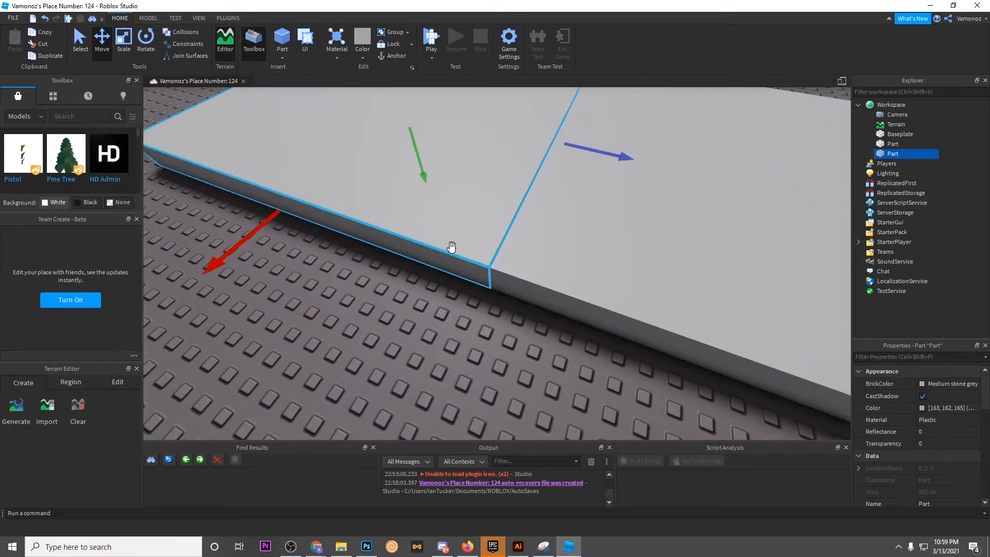
{"action": "key", "text": "Delete"}
Step: Duplicate the slab and scale the copy into a narrow raised wall along one edge
{"action": "left_click", "coordinate": [515, 248]}
{"action": "right_click_drag", "start_coordinate": [487, 226], "coordinate": [515, 248]}
{"action": "key", "text": "s"}
{"action": "left_click", "coordinate": [124, 41]}
{"action": "left_click_drag", "start_coordinate": [570, 276], "coordinate": [579, 268]}
{"action": "right_click_drag", "start_coordinate": [579, 268], "coordinate": [580, 268]}
{"action": "key", "text": "w"}
{"action": "key", "text": "ctrl+d"}
{"action": "key", "text": "w"}
{"action": "left_click_drag", "start_coordinate": [650, 250], "coordinate": [537, 264]}
{"action": "left_click_drag", "start_coordinate": [475, 246], "coordinate": [471, 226]}
Step: Thin the wall along the slab's edge and colour it Cyan
{"action": "right_click_drag", "start_coordinate": [471, 225], "coordinate": [509, 222]}
{"action": "key", "text": "s"}
{"action": "left_click_drag", "start_coordinate": [561, 203], "coordinate": [526, 205]}
{"action": "left_click", "coordinate": [363, 59]}
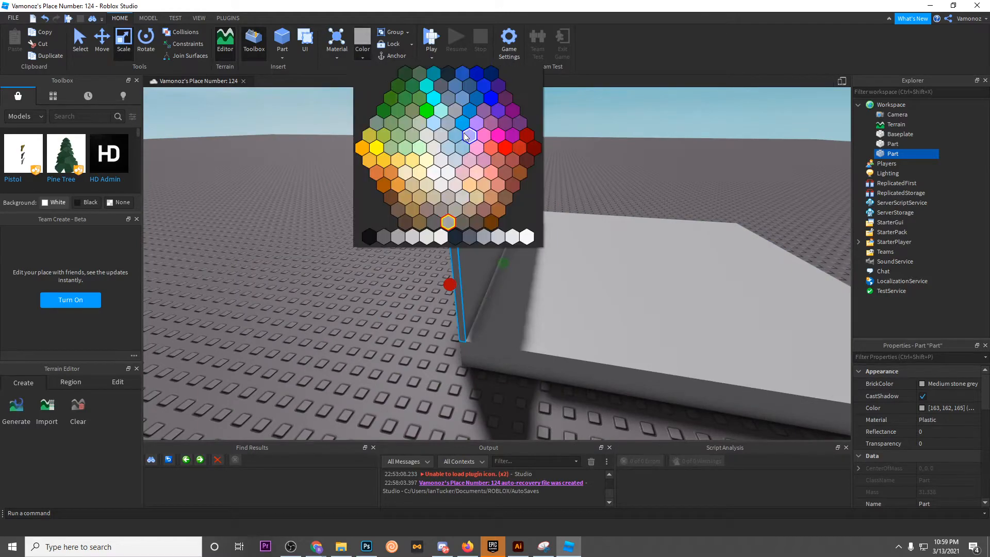
{"action": "left_click", "coordinate": [504, 140]}
Step: Duplicate the Cyan wall and rotate the copy a quarter turn
{"action": "right_click_drag", "start_coordinate": [504, 141], "coordinate": [503, 142]}
{"action": "key", "text": "ctrl+d"}
{"action": "key", "text": "ctrl+r"}
Step: Move the rotated Cyan wall to the slab's adjacent edge so it meets the first wall at the corner
{"action": "left_click", "coordinate": [103, 41]}
{"action": "right_click_drag", "start_coordinate": [464, 277], "coordinate": [466, 276]}
{"action": "key", "text": "w"}
{"action": "left_click_drag", "start_coordinate": [449, 269], "coordinate": [593, 262]}
{"action": "right_click_drag", "start_coordinate": [448, 270], "coordinate": [448, 270]}
{"action": "left_click_drag", "start_coordinate": [449, 270], "coordinate": [467, 262]}
{"action": "right_click_drag", "start_coordinate": [476, 173], "coordinate": [476, 173]}
{"action": "key", "text": "d"}
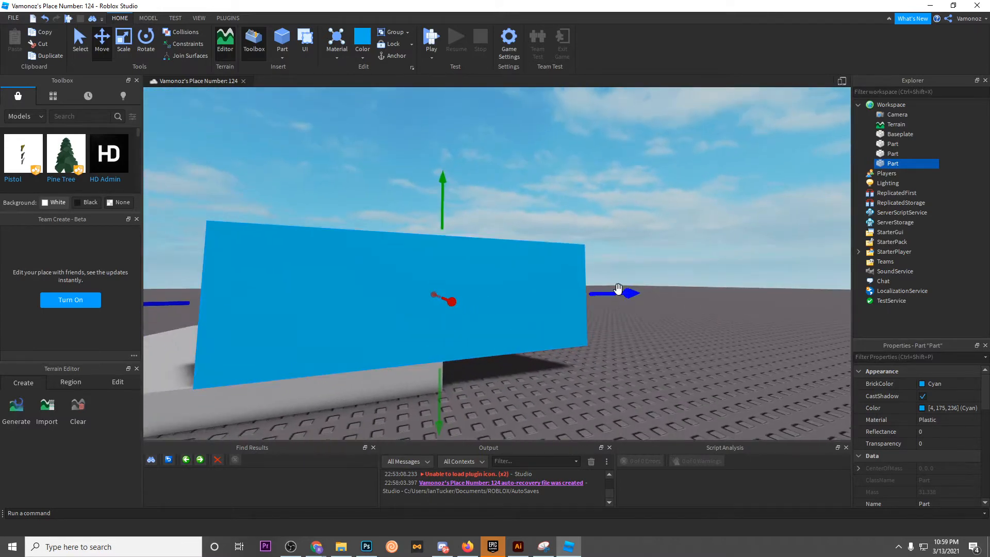
{"action": "left_click_drag", "start_coordinate": [621, 292], "coordinate": [608, 292]}
{"action": "right_click_drag", "start_coordinate": [609, 292], "coordinate": [608, 292]}
{"action": "left_click_drag", "start_coordinate": [609, 292], "coordinate": [567, 287]}
Step: Delete both Cyan walls from the floor slab
{"action": "left_click", "coordinate": [639, 327]}
{"action": "right_click_drag", "start_coordinate": [639, 327], "coordinate": [635, 325]}
{"action": "key", "text": "s"}
{"action": "key", "text": "Delete"}
{"action": "left_click", "coordinate": [449, 322]}
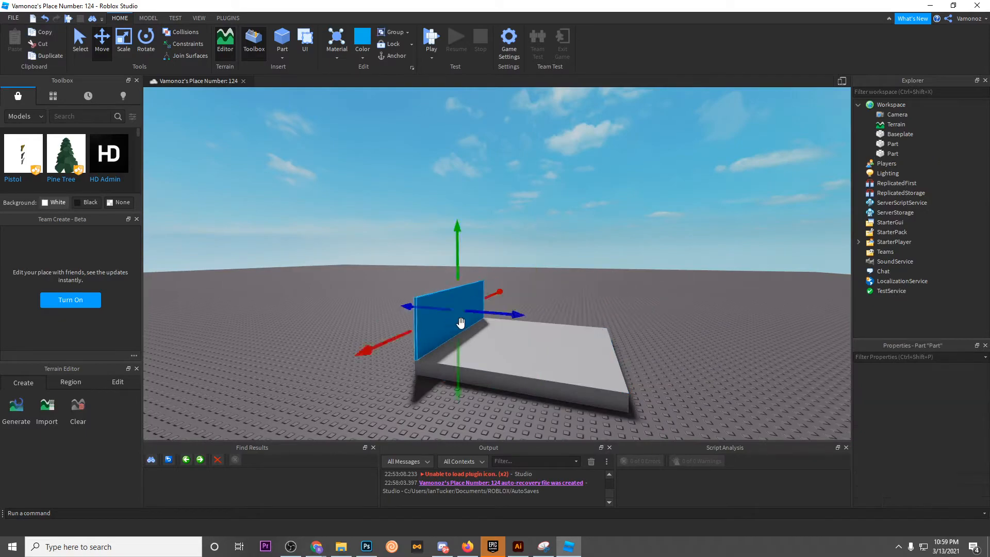
{"action": "key", "text": "Delete"}
Step: Lengthen the floor slab by scaling it outward into a long rectangle
{"action": "left_click", "coordinate": [462, 346]}
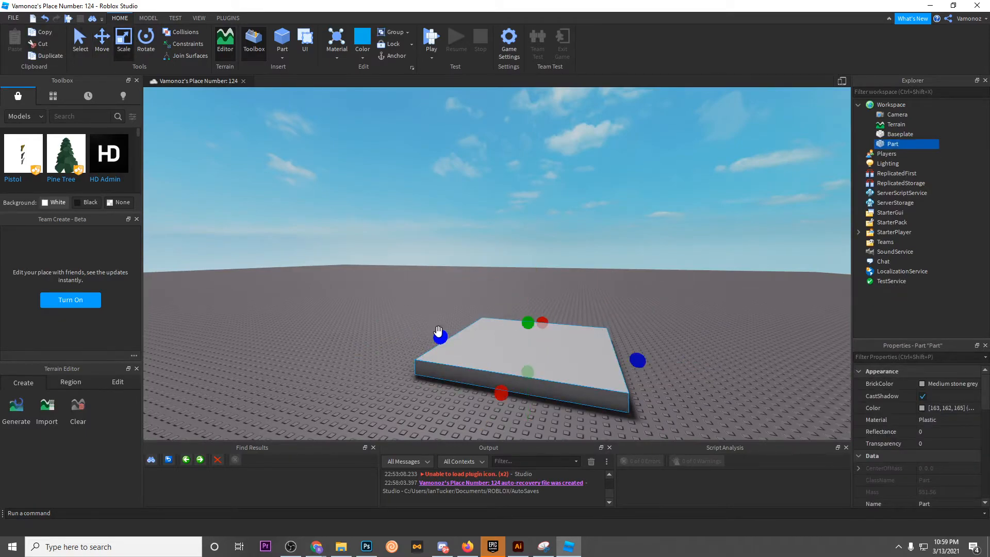
{"action": "right_click_drag", "start_coordinate": [438, 332], "coordinate": [438, 336]}
{"action": "left_click_drag", "start_coordinate": [444, 243], "coordinate": [434, 308]}
{"action": "right_click_drag", "start_coordinate": [434, 308], "coordinate": [434, 307]}
{"action": "left_click", "coordinate": [559, 197]}
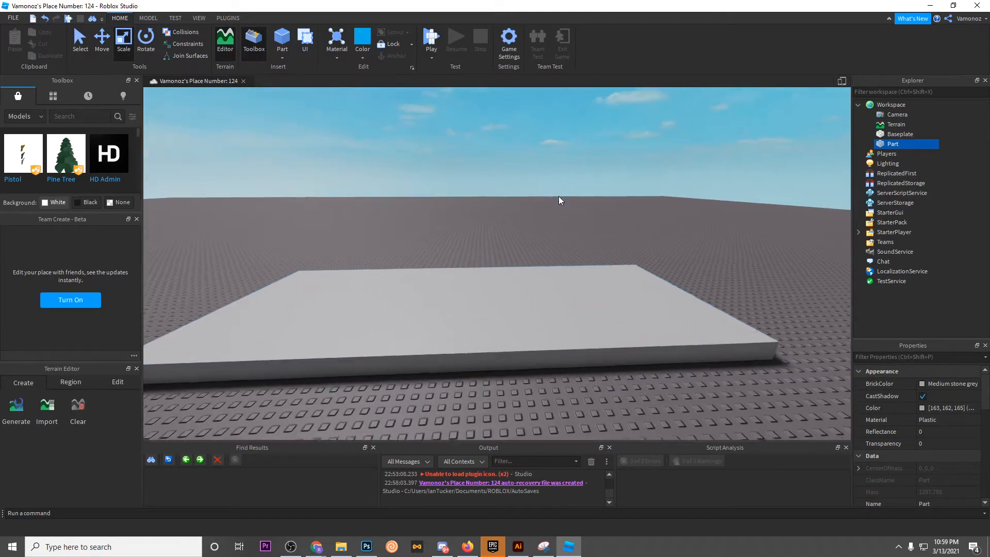
{"action": "right_click_drag", "start_coordinate": [559, 196], "coordinate": [559, 196]}
{"action": "key", "text": "s"}
{"action": "left_click", "coordinate": [439, 262]}
{"action": "key", "text": "w"}
{"action": "left_click_drag", "start_coordinate": [487, 262], "coordinate": [502, 262]}
{"action": "right_click_drag", "start_coordinate": [503, 262], "coordinate": [502, 262]}
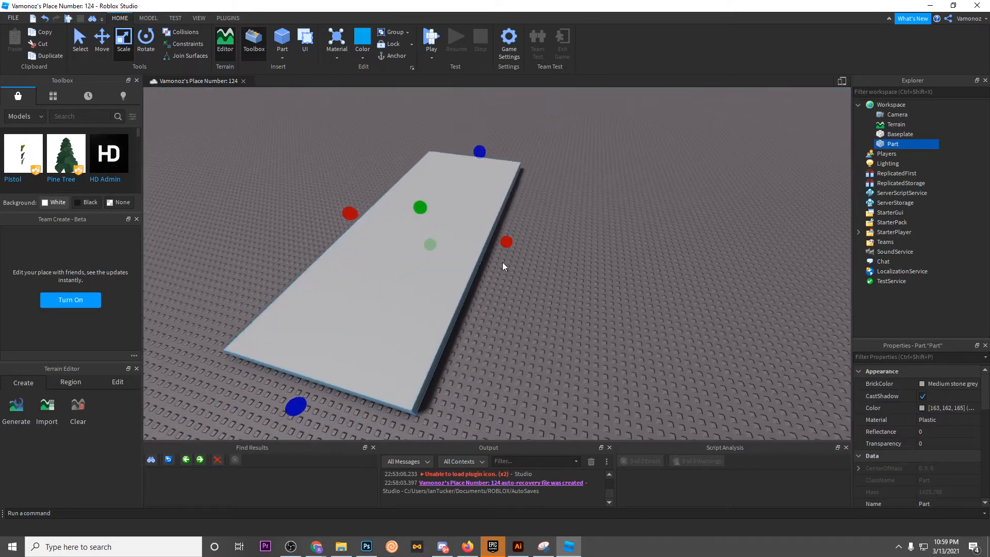
Step: Duplicate the long slab, rotate the copy a quarter turn and move it outward from the middle of one long side
{"action": "key", "text": "ctrl+d"}
{"action": "key", "text": "ctrl+r"}
{"action": "left_click", "coordinate": [99, 50]}
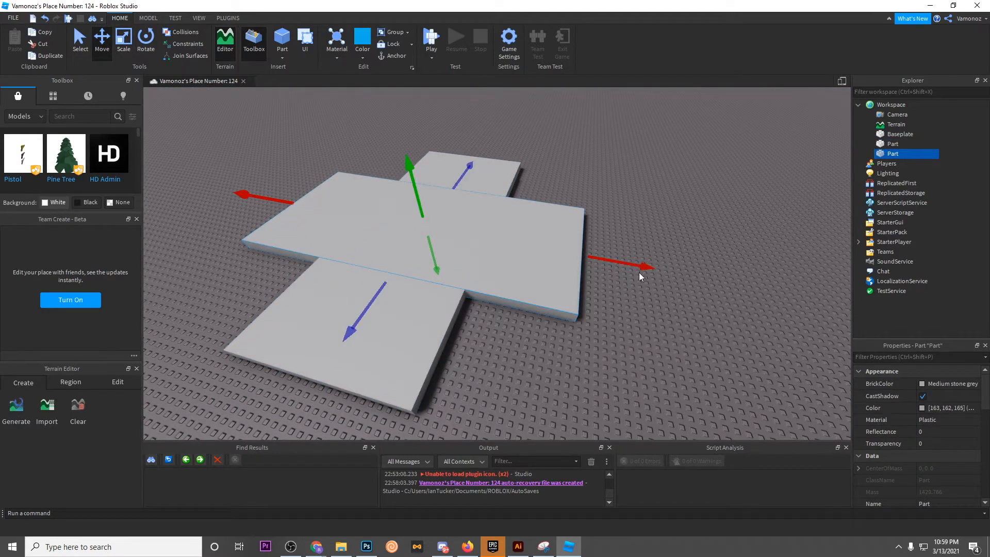
{"action": "left_click", "coordinate": [638, 273]}
{"action": "right_click_drag", "start_coordinate": [598, 261], "coordinate": [601, 261]}
{"action": "left_click", "coordinate": [560, 251]}
{"action": "left_click_drag", "start_coordinate": [621, 248], "coordinate": [748, 268]}
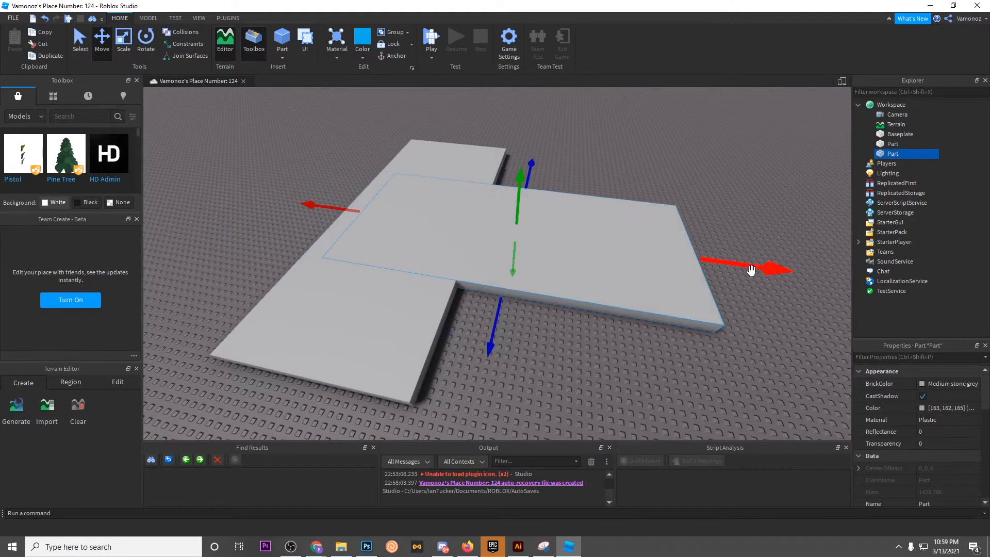
Step: Shorten the projecting slab so it forms a small extension of the main slab
{"action": "key", "text": "s"}
{"action": "left_click", "coordinate": [717, 271]}
{"action": "right_click_drag", "start_coordinate": [594, 243], "coordinate": [593, 243]}
{"action": "left_click", "coordinate": [593, 243]}
{"action": "key", "text": "w"}
{"action": "left_click", "coordinate": [123, 52]}
{"action": "left_click_drag", "start_coordinate": [680, 221], "coordinate": [554, 222]}
{"action": "left_click", "coordinate": [571, 243]}
{"action": "key", "text": "w"}
{"action": "right_click_drag", "start_coordinate": [571, 243], "coordinate": [563, 243]}
{"action": "key", "text": "s"}
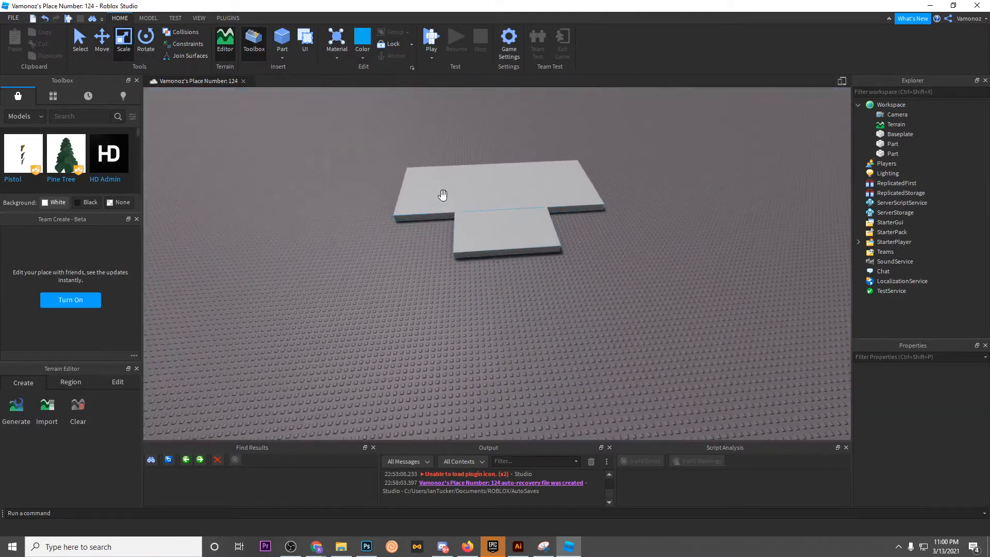
Step: Deepen the main slab away from the projecting extension and adjust its length at one end
{"action": "key", "text": "d"}
{"action": "left_click", "coordinate": [469, 241]}
{"action": "left_click", "coordinate": [596, 236]}
{"action": "right_click_drag", "start_coordinate": [596, 236], "coordinate": [597, 235]}
{"action": "key", "text": "w"}
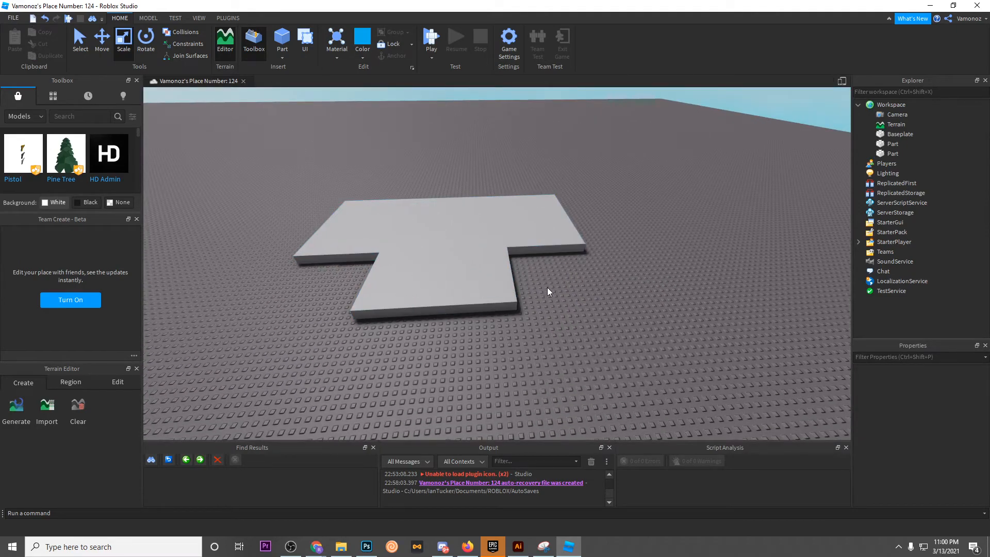
{"action": "left_click", "coordinate": [537, 215]}
{"action": "left_click_drag", "start_coordinate": [450, 187], "coordinate": [454, 164]}
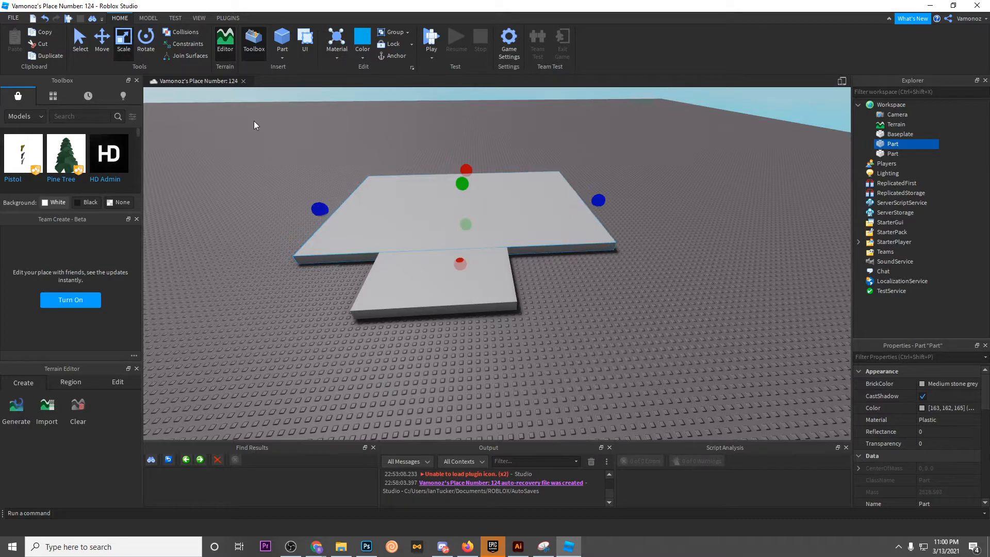
{"action": "left_click_drag", "start_coordinate": [620, 200], "coordinate": [607, 201]}
Step: Examine the T-shaped floor layout around its projecting extension
{"action": "left_click", "coordinate": [625, 232]}
{"action": "right_click_drag", "start_coordinate": [627, 233], "coordinate": [626, 233]}
{"action": "key", "text": "w"}
{"action": "key", "text": "s"}
{"action": "key", "text": "w"}
{"action": "scroll", "coordinate": [618, 230], "scroll_direction": "down", "scroll_amount": 5}
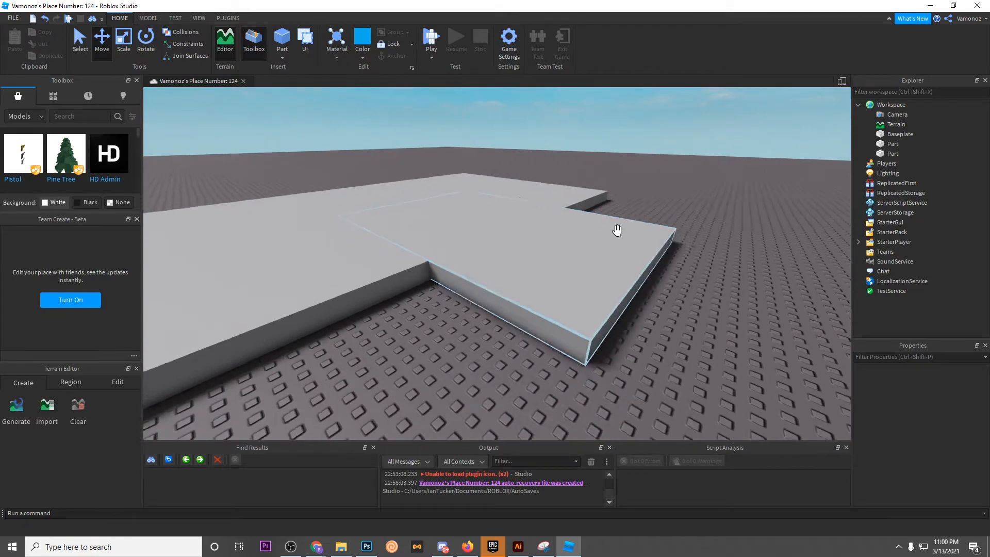
{"action": "scroll", "coordinate": [618, 231], "scroll_direction": "down", "scroll_amount": 2}
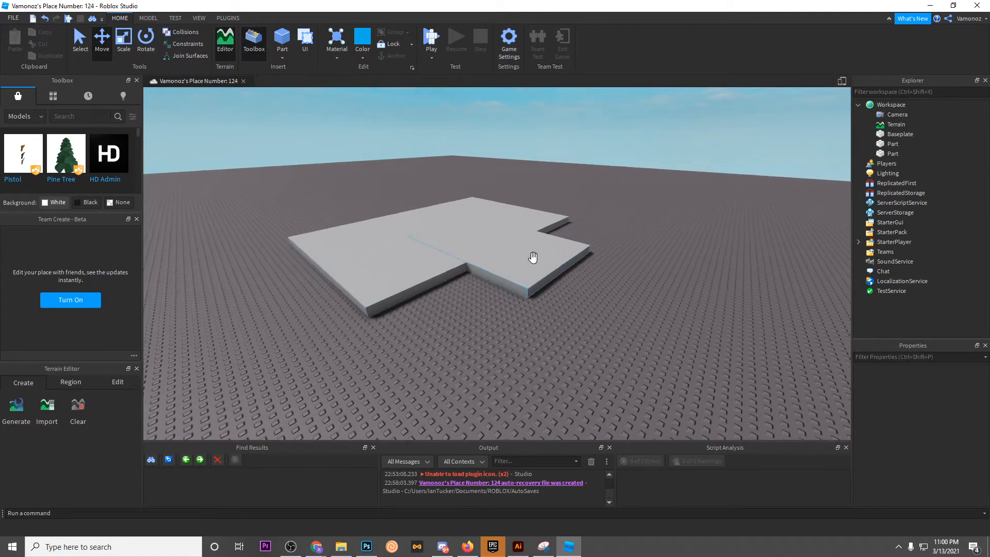
{"action": "key", "text": "d"}
{"action": "left_click_drag", "start_coordinate": [222, 180], "coordinate": [590, 309]}
{"action": "left_click", "coordinate": [590, 309]}
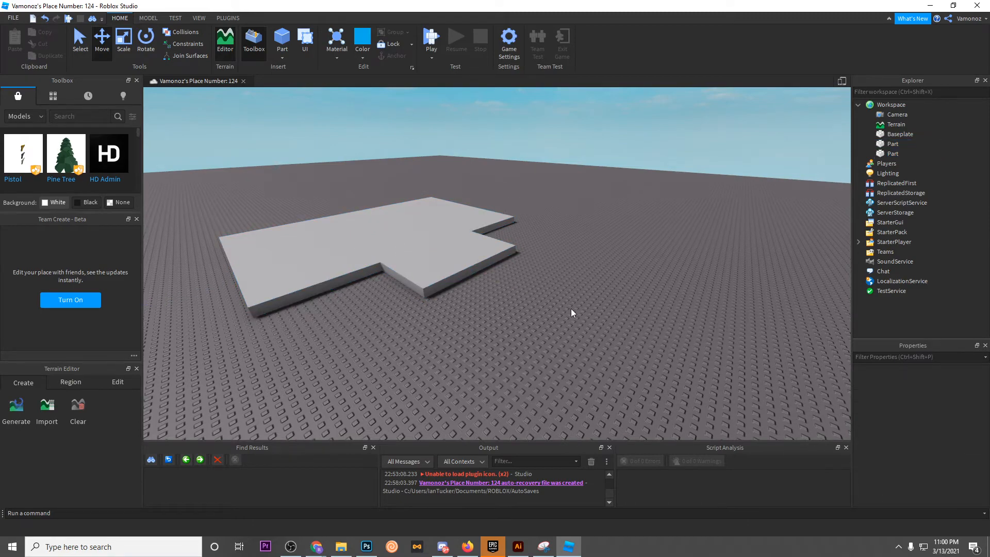
Step: Inspect the floor layout up close and from a distance to judge its overall shape and size
{"action": "scroll", "coordinate": [618, 278], "scroll_direction": "up", "scroll_amount": 6}
{"action": "key", "text": "w"}
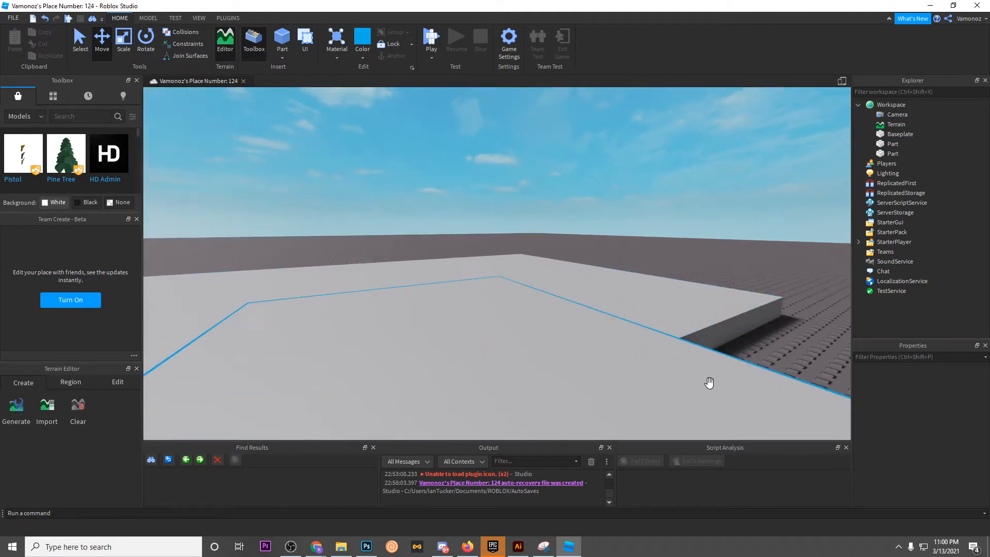
{"action": "right_click_drag", "start_coordinate": [710, 382], "coordinate": [746, 370]}
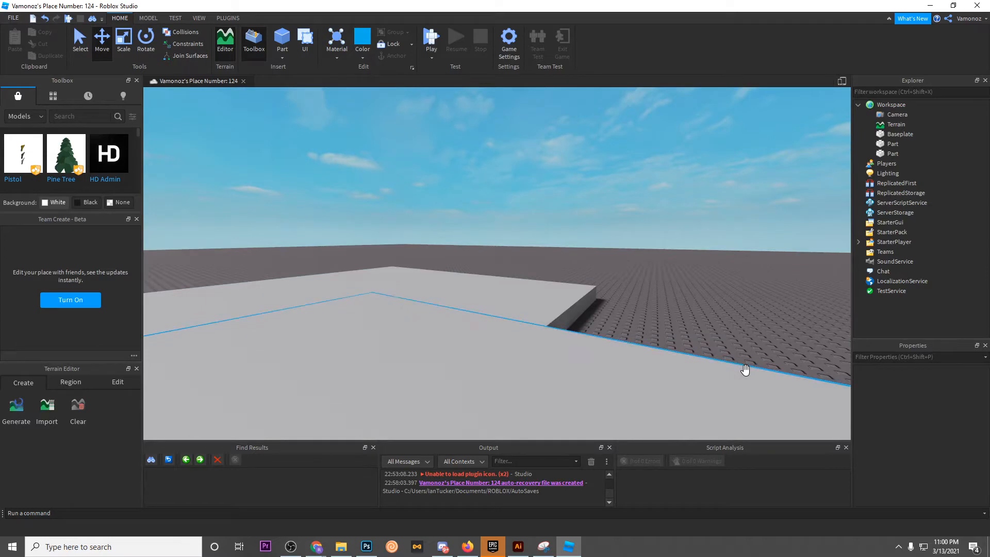
{"action": "scroll", "coordinate": [746, 370], "scroll_direction": "down", "scroll_amount": 8}
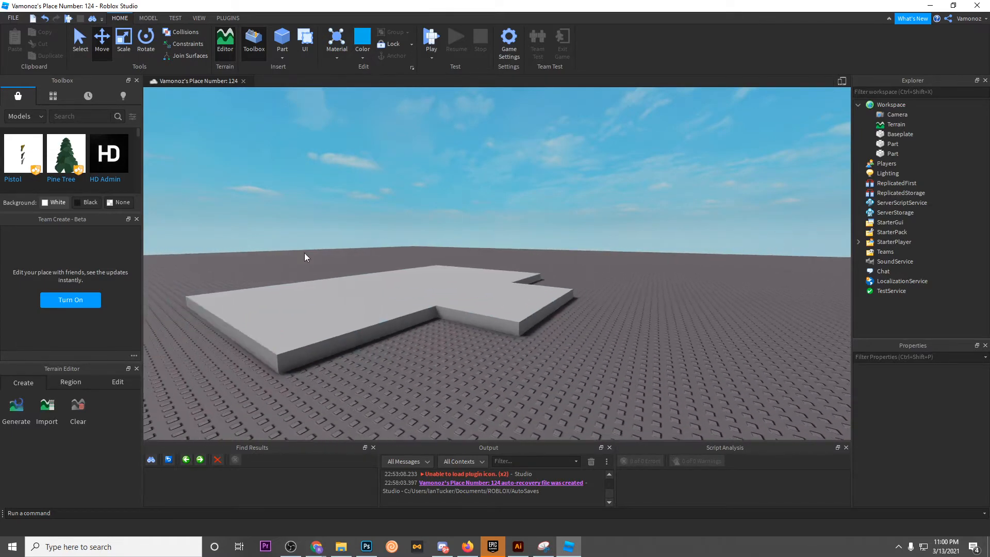
{"action": "left_click", "coordinate": [496, 298]}
{"action": "left_click", "coordinate": [580, 242]}
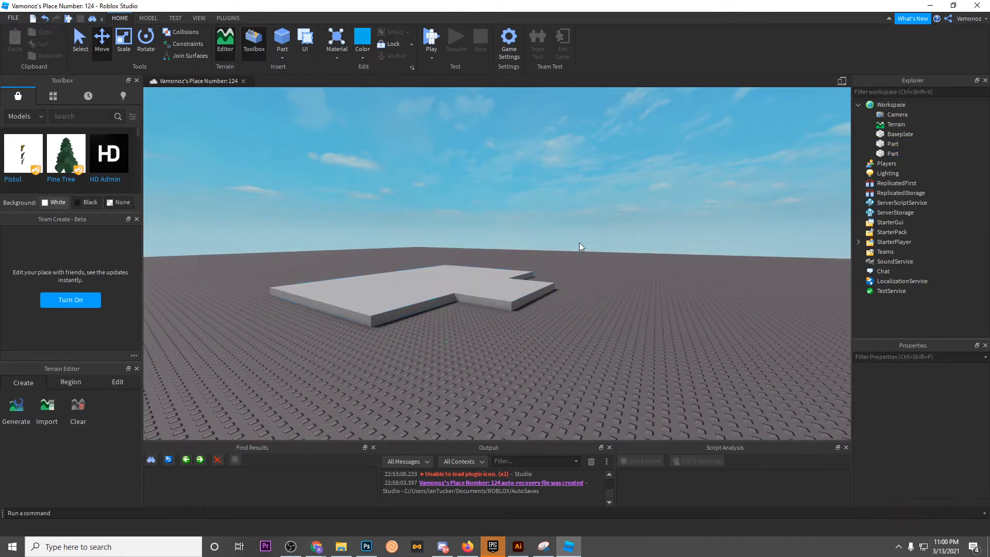
{"action": "scroll", "coordinate": [583, 240], "scroll_direction": "up", "scroll_amount": 4}
{"action": "scroll", "coordinate": [583, 241], "scroll_direction": "up", "scroll_amount": 8}
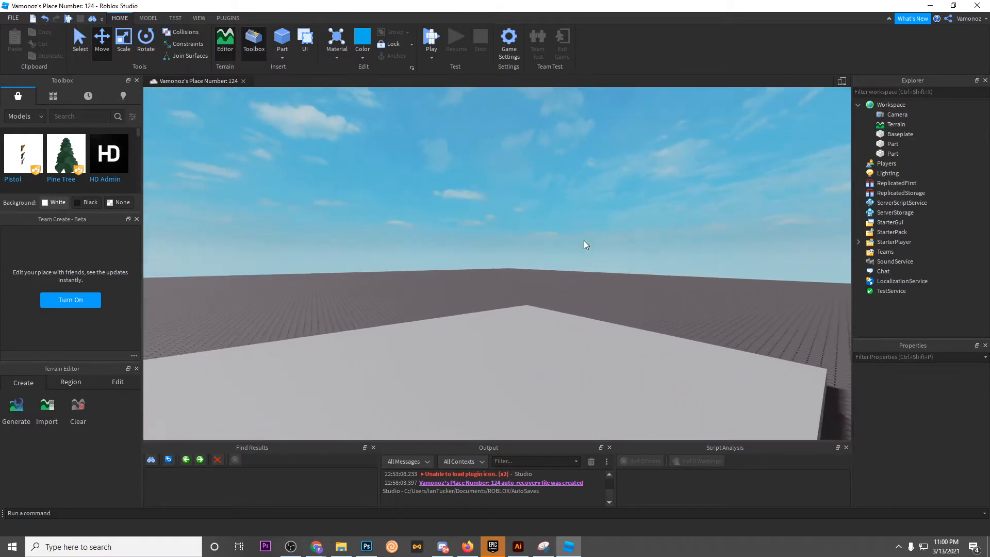
{"action": "right_click_drag", "start_coordinate": [584, 240], "coordinate": [586, 243]}
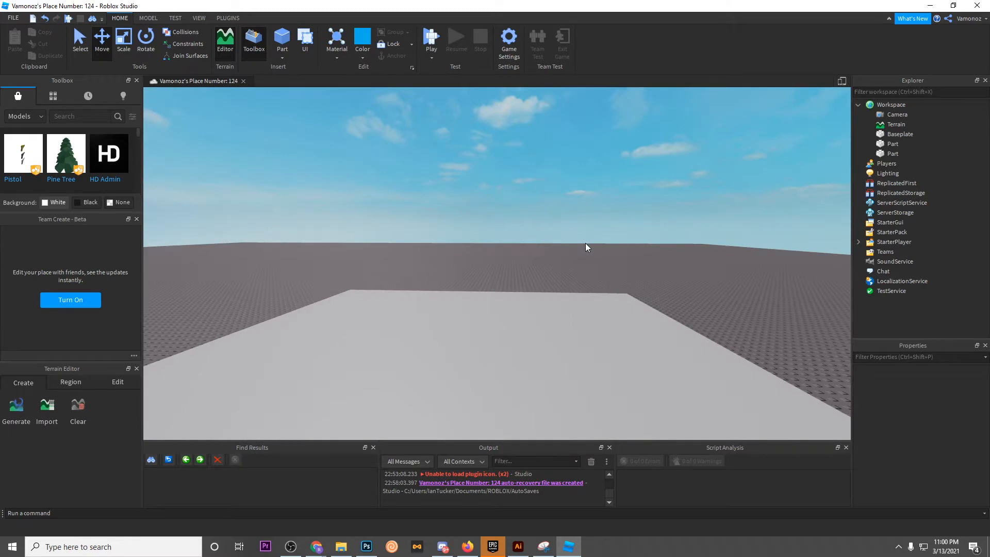
{"action": "scroll", "coordinate": [585, 243], "scroll_direction": "down", "scroll_amount": 10}
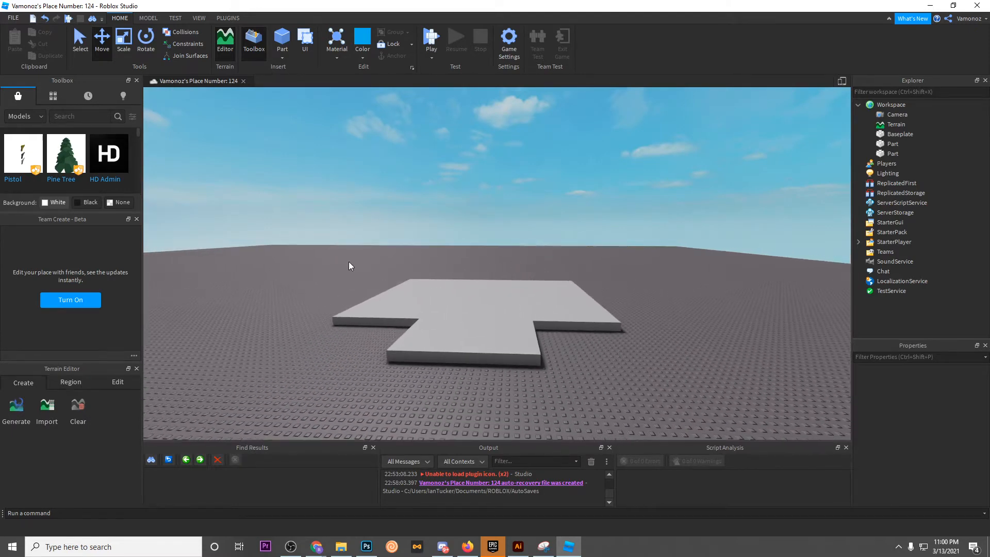
{"action": "left_click_drag", "start_coordinate": [269, 250], "coordinate": [434, 293]}
{"action": "right_click_drag", "start_coordinate": [507, 252], "coordinate": [499, 245]}
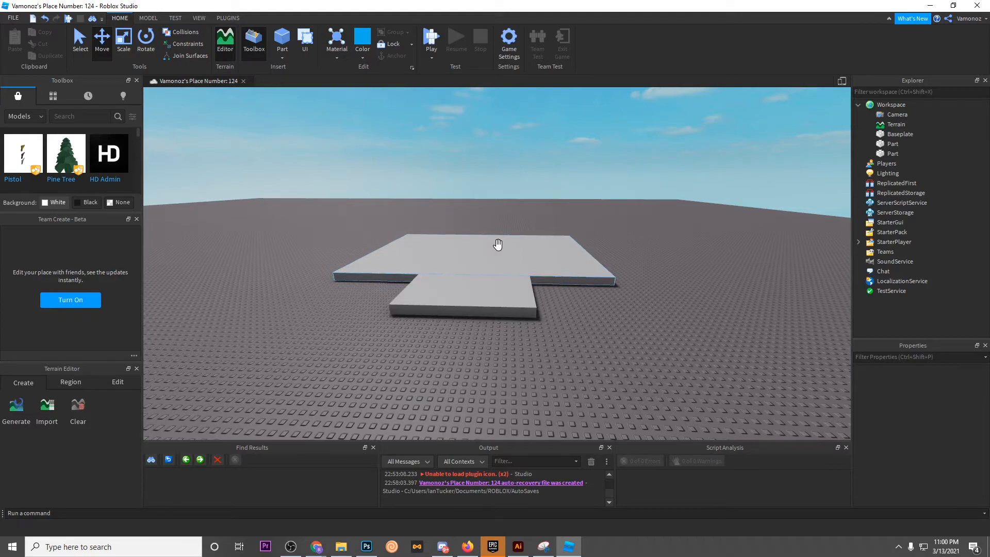
{"action": "key", "text": "w"}
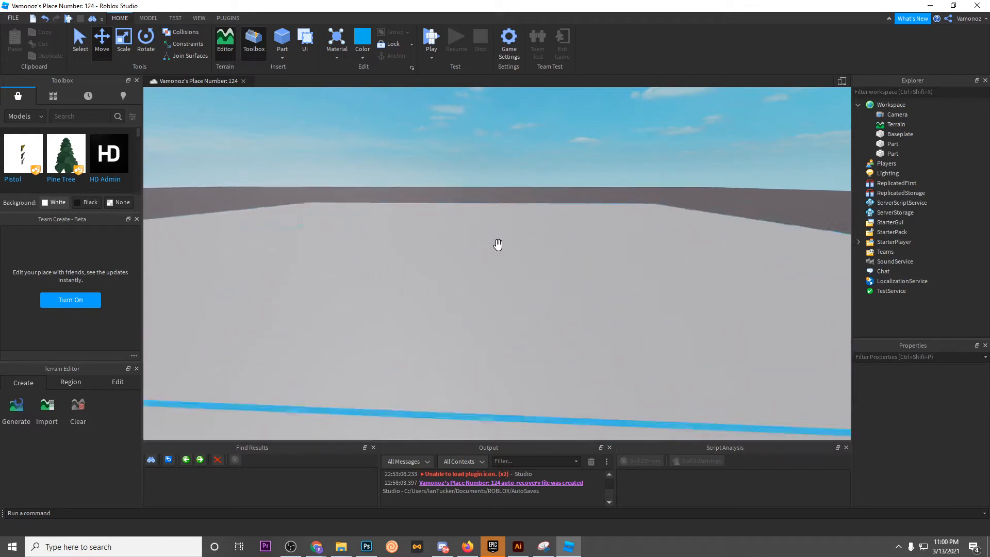
{"action": "key", "text": "s"}
Step: Select both floor slabs to check their outlines and inspect the inner corner where they meet
{"action": "left_click_drag", "start_coordinate": [424, 214], "coordinate": [627, 383]}
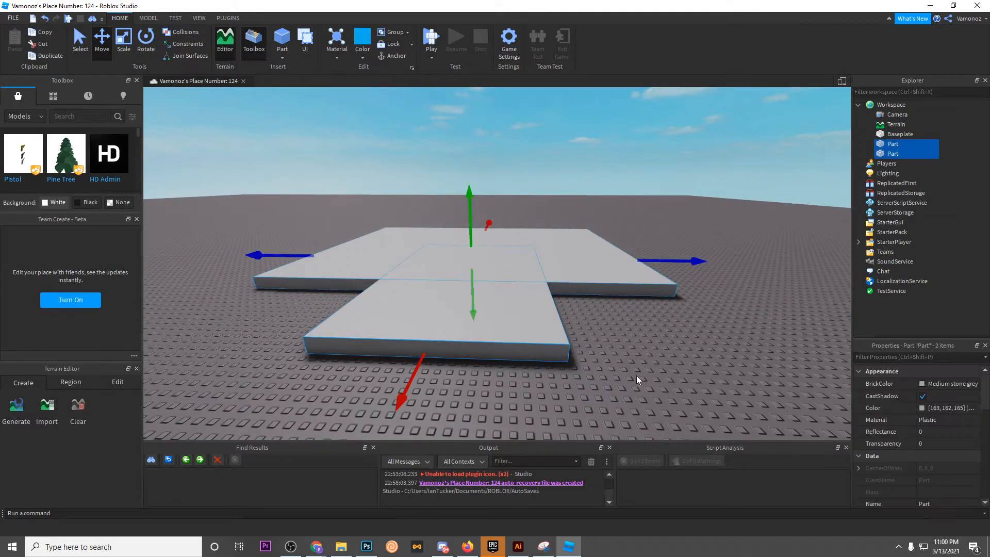
{"action": "left_click", "coordinate": [660, 360]}
{"action": "right_click_drag", "start_coordinate": [660, 360], "coordinate": [722, 345]}
{"action": "key", "text": "s"}
{"action": "key", "text": "w"}
{"action": "key", "text": "w"}
{"action": "right_click_drag", "start_coordinate": [448, 303], "coordinate": [497, 289]}
{"action": "key", "text": "d"}
{"action": "key", "text": "w"}
{"action": "key", "text": "w"}
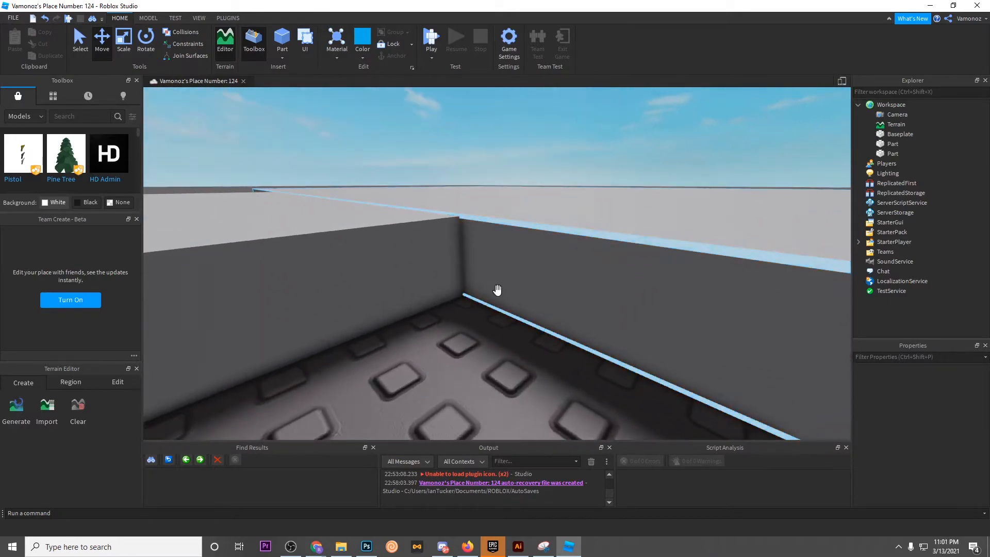
Step: Try duplicating the selected floor slab to extend the T-shaped layout, and delete the trial copy
{"action": "key", "text": "s"}
{"action": "right_click_drag", "start_coordinate": [525, 259], "coordinate": [525, 259]}
{"action": "left_click", "coordinate": [386, 252]}
{"action": "right_click_drag", "start_coordinate": [444, 190], "coordinate": [470, 192]}
{"action": "key", "text": "w"}
{"action": "left_click", "coordinate": [124, 42]}
{"action": "key", "text": "s"}
{"action": "scroll", "coordinate": [470, 192], "scroll_direction": "up", "scroll_amount": 1}
{"action": "key", "text": "ctrl+d"}
{"action": "left_click_drag", "start_coordinate": [469, 189], "coordinate": [475, 189]}
{"action": "key", "text": "Delete"}
{"action": "right_click_drag", "start_coordinate": [448, 160], "coordinate": [448, 160]}
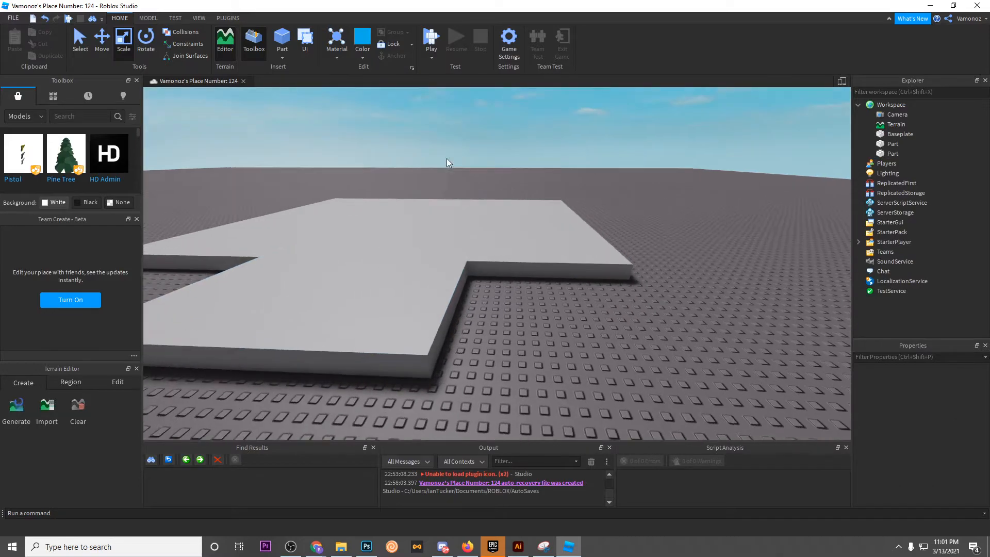
Step: Inspect the T-shaped floor from several angles and check the outlines of its two slabs
{"action": "key", "text": "s"}
{"action": "key", "text": "w"}
{"action": "right_click_drag", "start_coordinate": [497, 237], "coordinate": [496, 236]}
{"action": "key", "text": "s"}
{"action": "right_click_drag", "start_coordinate": [595, 301], "coordinate": [595, 301]}
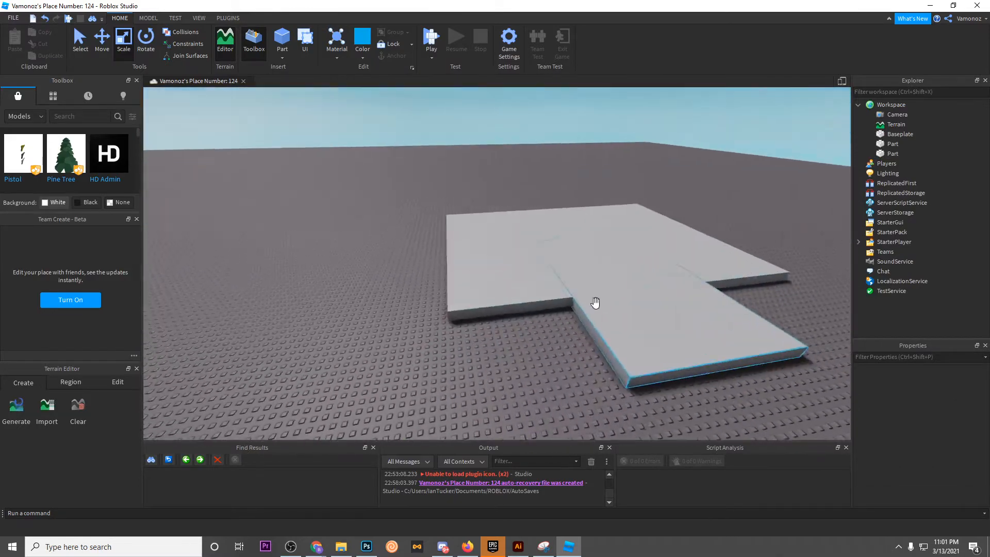
{"action": "key", "text": "d"}
{"action": "left_click_drag", "start_coordinate": [318, 160], "coordinate": [557, 356]}
{"action": "left_click", "coordinate": [521, 397]}
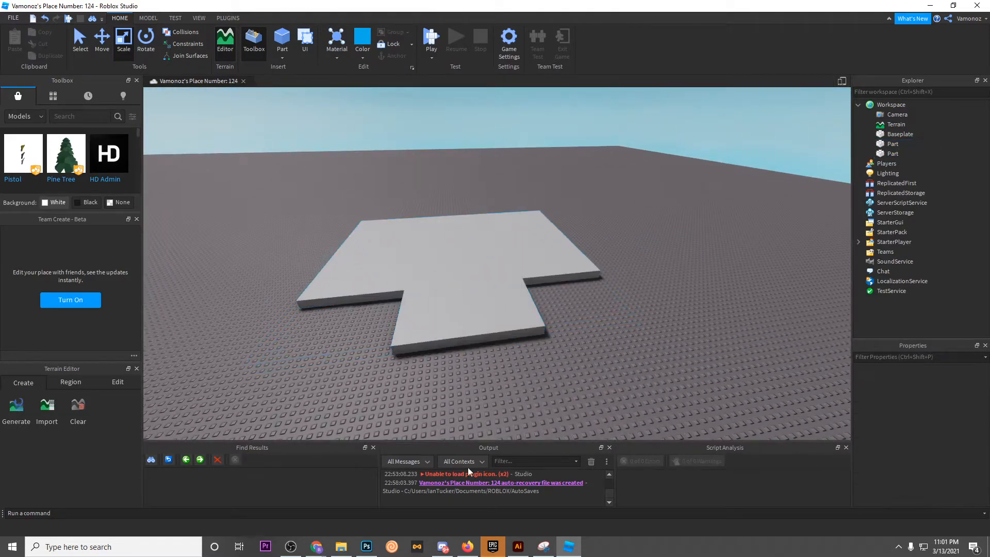
Step: Switch to the Google Slides presentation to view the simple house concept, and return to Roblox Studio
{"action": "mouse_move", "coordinate": [316, 547]}
{"action": "left_click", "coordinate": [444, 515]}
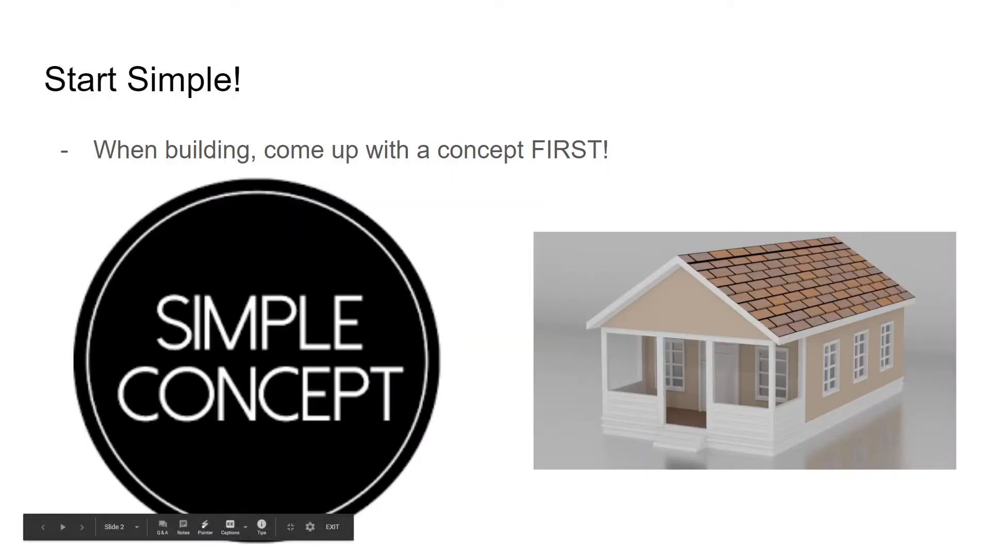
{"action": "key", "text": "alt+Tab"}
Step: Select both floor slabs together and examine how the projecting extension meets the main slab
{"action": "key", "text": "w"}
{"action": "right_click_drag", "start_coordinate": [557, 310], "coordinate": [556, 311]}
{"action": "key", "text": "s"}
{"action": "left_click", "coordinate": [475, 272]}
{"action": "left_click", "coordinate": [638, 222], "text": "shift"}
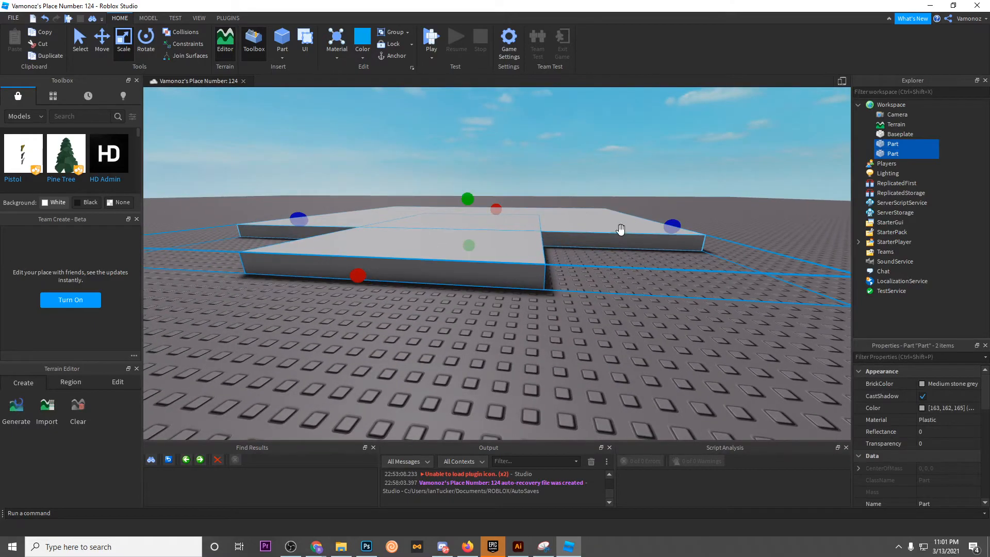
{"action": "right_click_drag", "start_coordinate": [621, 237], "coordinate": [621, 237]}
{"action": "key", "text": "e"}
{"action": "left_click", "coordinate": [621, 237]}
{"action": "key", "text": "s"}
{"action": "key", "text": "w"}
{"action": "right_click_drag", "start_coordinate": [495, 213], "coordinate": [495, 213]}
{"action": "left_click", "coordinate": [495, 214]}
Step: Check the house picture on the "Start Simple!" slide again and return to the floor layout
{"action": "mouse_move", "coordinate": [316, 551]}
{"action": "left_click", "coordinate": [482, 511]}
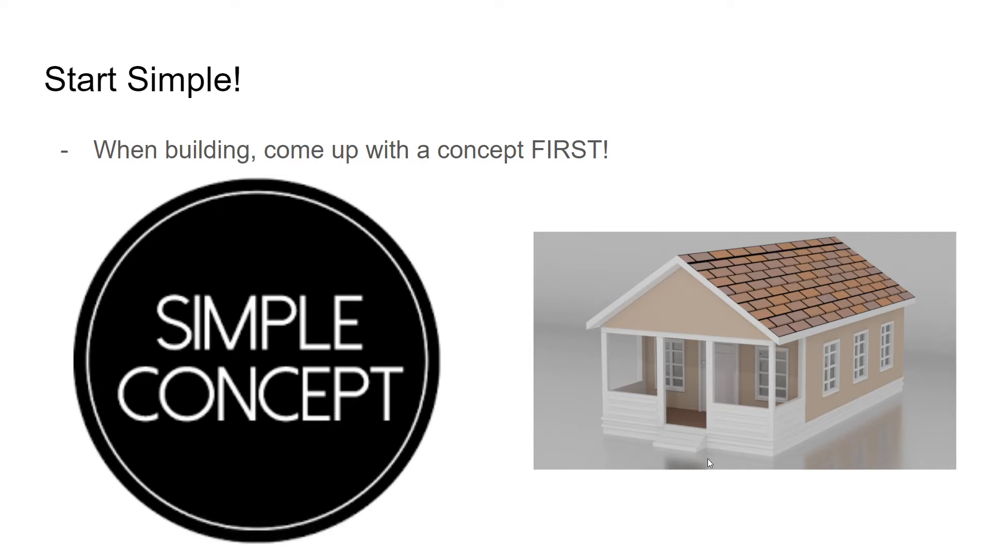
{"action": "key", "text": "alt+Tab"}
Step: Delete the projecting extension slab and stretch the remaining slab into a single plain rectangular floor
{"action": "right_click_drag", "start_coordinate": [582, 285], "coordinate": [574, 296]}
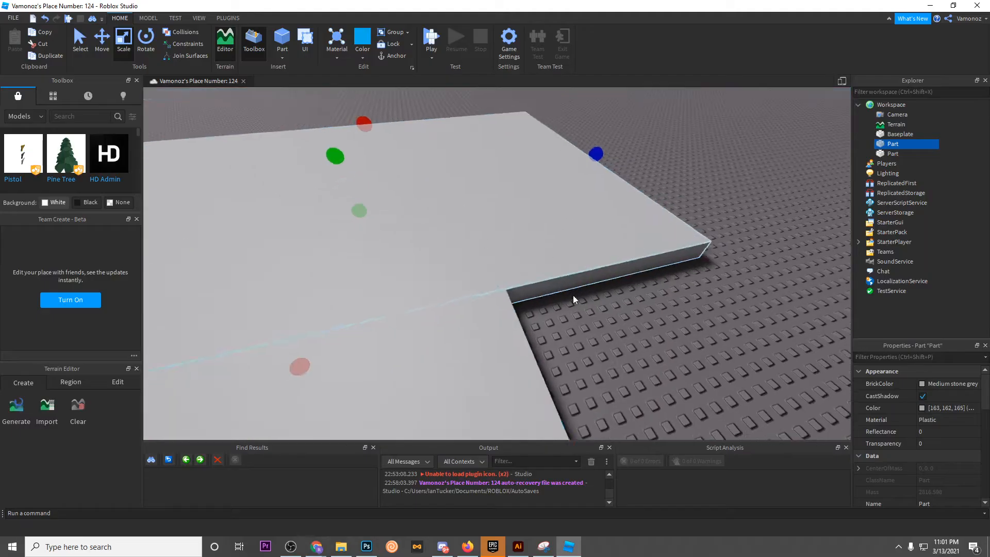
{"action": "left_click", "coordinate": [515, 318]}
{"action": "key", "text": "Delete"}
{"action": "scroll", "coordinate": [516, 318], "scroll_direction": "down", "scroll_amount": 4}
{"action": "left_click", "coordinate": [476, 296]}
{"action": "left_click_drag", "start_coordinate": [301, 256], "coordinate": [265, 258]}
{"action": "left_click_drag", "start_coordinate": [459, 280], "coordinate": [538, 240]}
{"action": "right_click_drag", "start_coordinate": [537, 240], "coordinate": [533, 241]}
{"action": "left_click", "coordinate": [537, 241]}
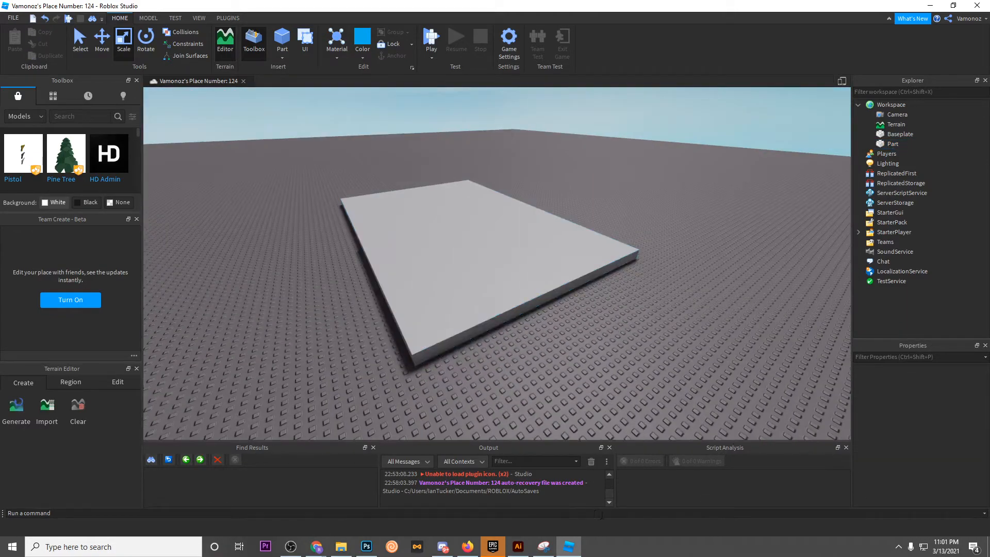
Step: View the details slide in the Google Slides presentation, leave the slideshow and open the "Start Simple!" slide for editing
{"action": "mouse_move", "coordinate": [328, 546]}
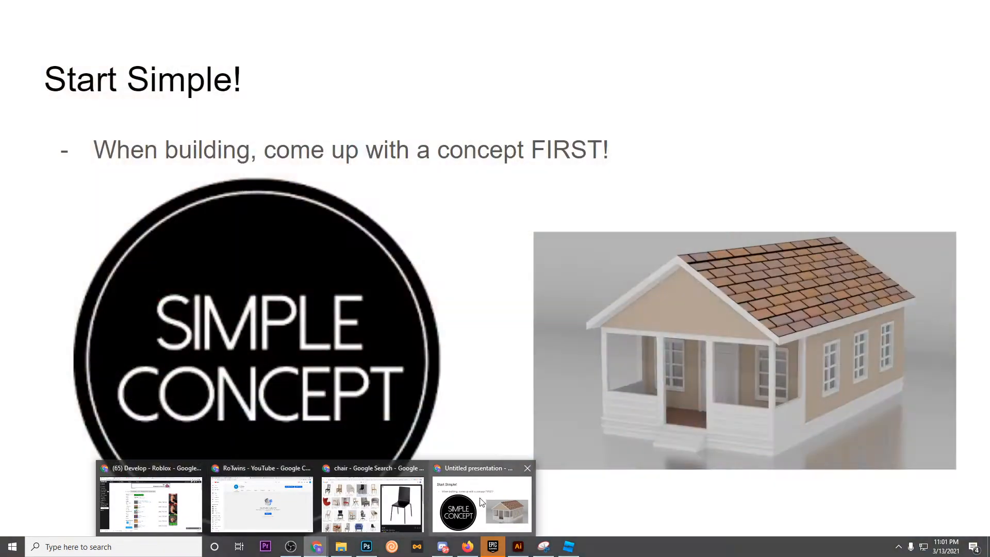
{"action": "left_click", "coordinate": [481, 501]}
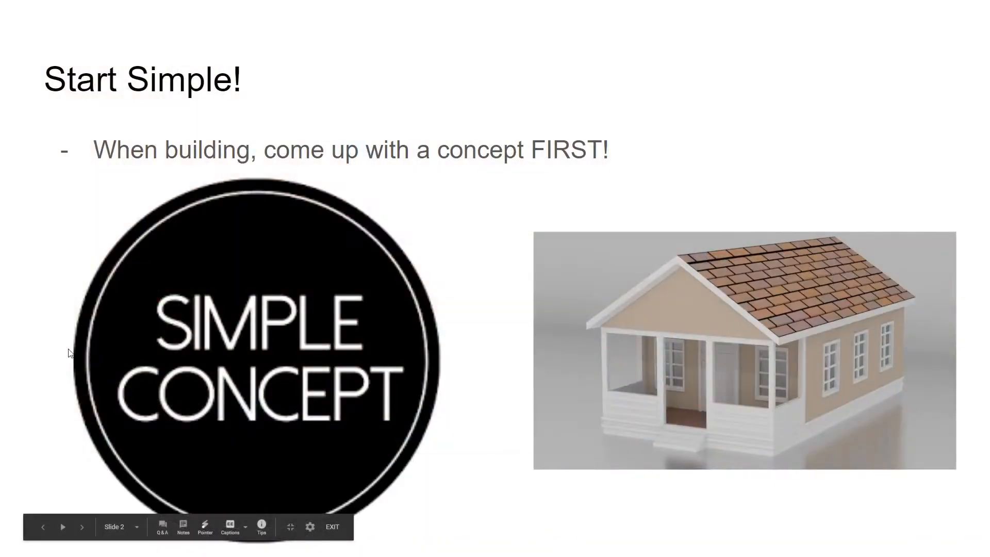
{"action": "left_click", "coordinate": [696, 314]}
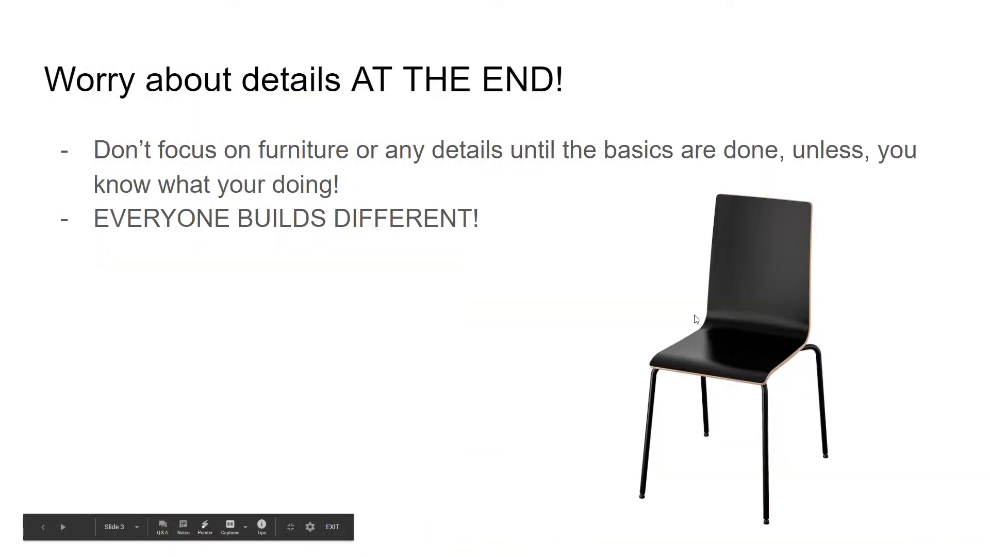
{"action": "key", "text": "Escape"}
{"action": "left_click", "coordinate": [56, 181]}
Step: Move the presentation window off the main display and maximize the Roblox Studio window
{"action": "left_click_drag", "start_coordinate": [633, 7], "coordinate": [989, 109]}
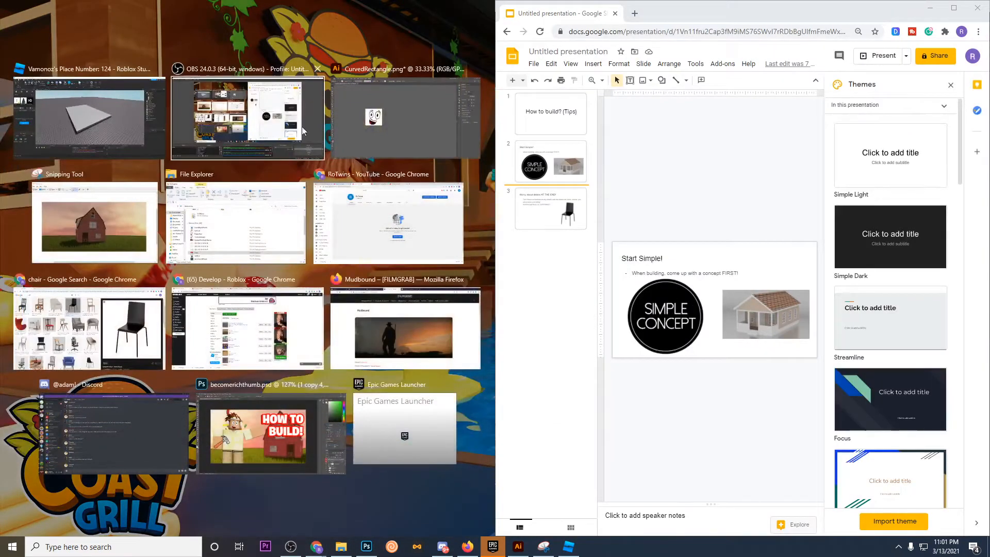
{"action": "left_click", "coordinate": [90, 119]}
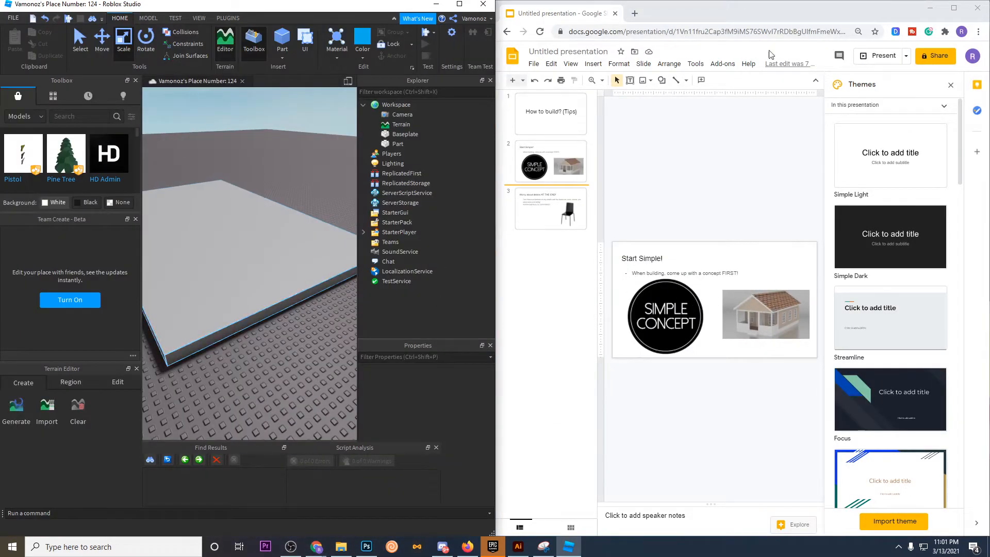
{"action": "left_click_drag", "start_coordinate": [715, 5], "coordinate": [0, 165]}
{"action": "left_click", "coordinate": [459, 4]}
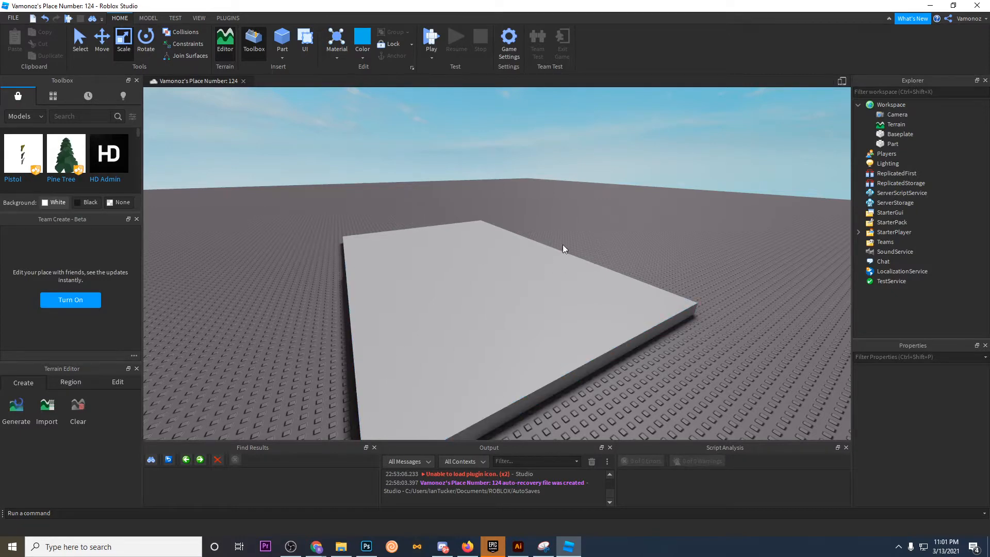
{"action": "left_click", "coordinate": [299, 549]}
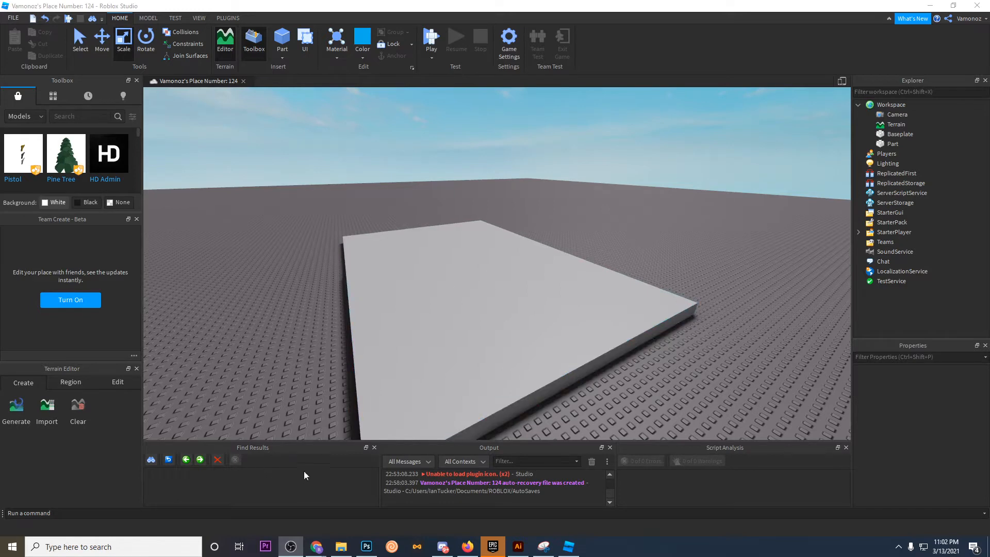
Step: Select the rectangular floor slab and examine its shape from a lower angle
{"action": "right_click_drag", "start_coordinate": [623, 231], "coordinate": [593, 243]}
{"action": "key", "text": "w"}
{"action": "scroll", "coordinate": [592, 243], "scroll_direction": "down", "scroll_amount": 4}
{"action": "left_click", "coordinate": [593, 243]}
{"action": "right_click_drag", "start_coordinate": [662, 193], "coordinate": [662, 192]}
{"action": "key", "text": "a"}
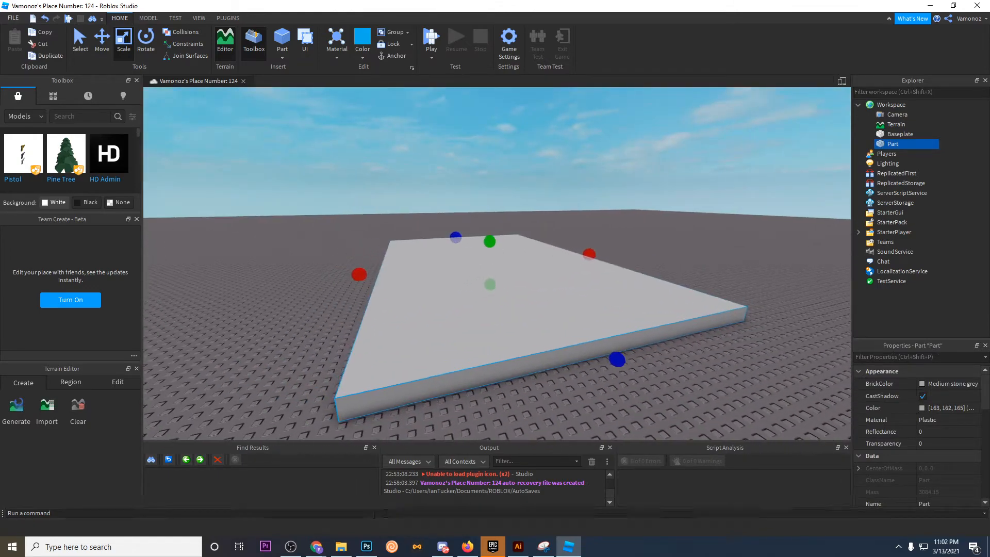
Step: Bring the Google Slides window back to the main display to compare the house picture with the floor slab
{"action": "left_click", "coordinate": [317, 547]}
{"action": "left_click", "coordinate": [342, 505]}
{"action": "scroll", "coordinate": [531, 223], "scroll_direction": "up", "scroll_amount": 1}
{"action": "left_click", "coordinate": [531, 223]}
{"action": "scroll", "coordinate": [532, 306], "scroll_direction": "down", "scroll_amount": 3}
{"action": "left_click", "coordinate": [533, 306]}
{"action": "scroll", "coordinate": [600, 266], "scroll_direction": "up", "scroll_amount": 2}
{"action": "mouse_move", "coordinate": [550, 300]}
{"action": "left_mouse_down"}
{"action": "mouse_move", "coordinate": [548, 288]}
{"action": "mouse_move", "coordinate": [544, 311]}
{"action": "left_mouse_up"}
{"action": "key", "text": "w"}
{"action": "key", "text": "s"}
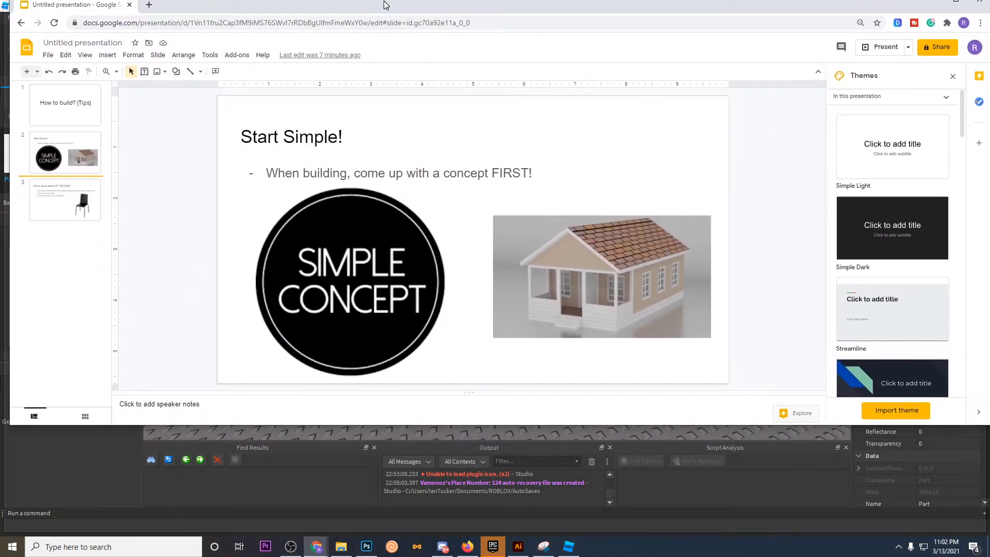
{"action": "left_click_drag", "start_coordinate": [384, 5], "coordinate": [337, 83]}
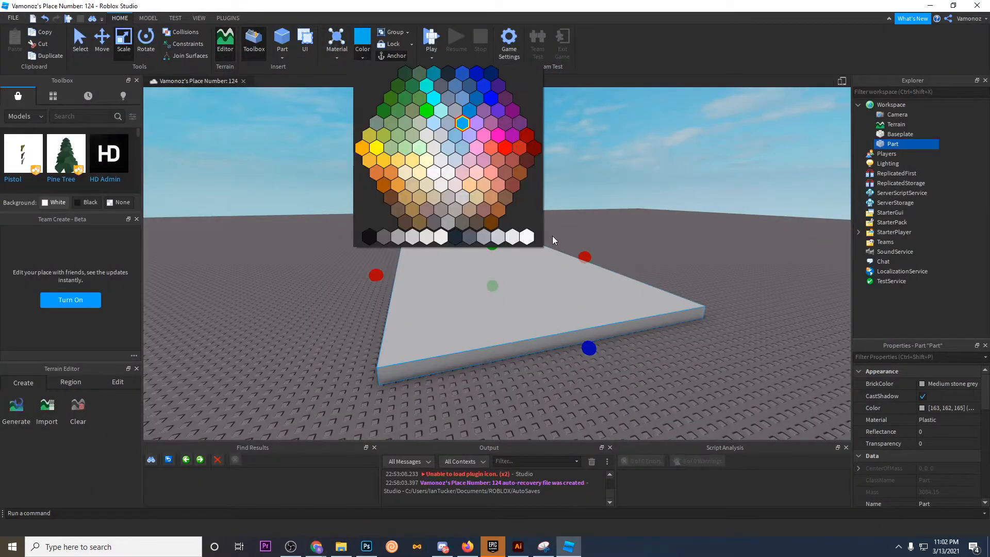
Step: Color the floor slab Institutional white and deselect it
{"action": "left_click", "coordinate": [526, 237]}
{"action": "left_click", "coordinate": [580, 197]}
{"action": "scroll", "coordinate": [579, 201], "scroll_direction": "up", "scroll_amount": 5}
{"action": "scroll", "coordinate": [582, 199], "scroll_direction": "down", "scroll_amount": 4}
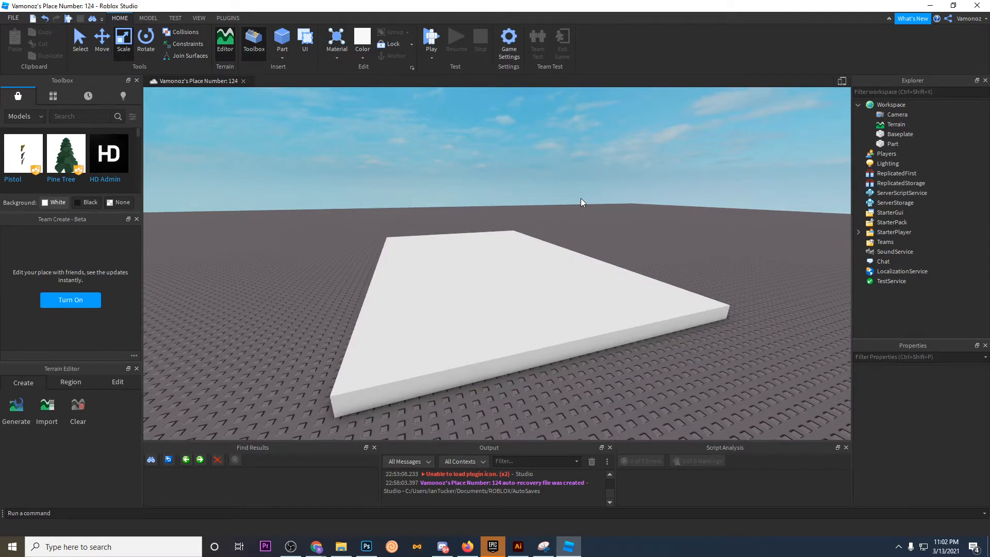
Step: Search the Toolbox models for "sunset" and insert a sunset sky into the place
{"action": "left_click_drag", "start_coordinate": [0, 60], "coordinate": [563, 1]}
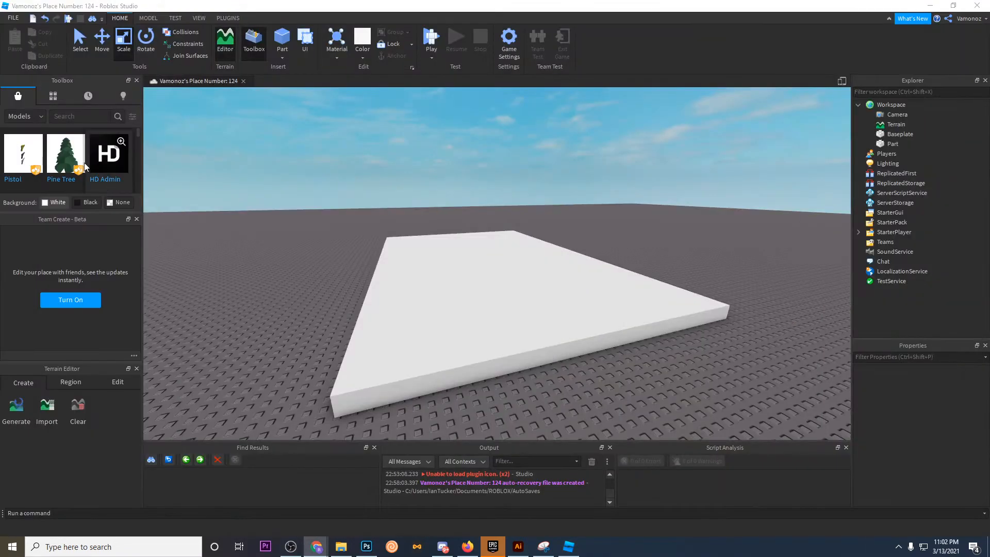
{"action": "left_click", "coordinate": [73, 117]}
{"action": "type", "text": "sunset"}
{"action": "key", "text": "Return"}
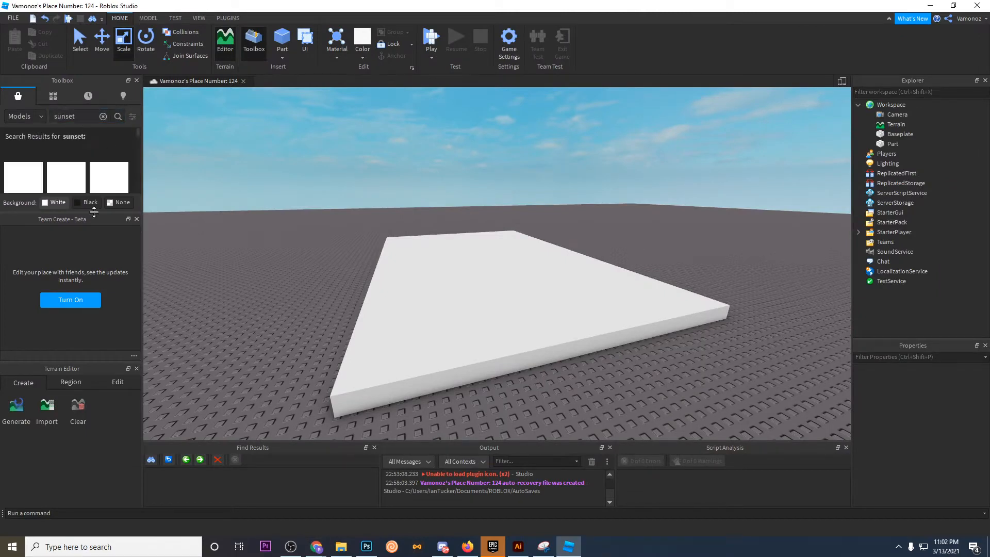
{"action": "right_click_drag", "start_coordinate": [401, 301], "coordinate": [428, 288]}
{"action": "key", "text": "s"}
{"action": "right_click_drag", "start_coordinate": [580, 237], "coordinate": [574, 241]}
{"action": "key", "text": "w"}
Step: Set the Lighting fog end to 100 and the fog color to the brown tone [125, 106, 74]
{"action": "left_click", "coordinate": [893, 165]}
{"action": "scroll", "coordinate": [944, 454], "scroll_direction": "down", "scroll_amount": 5}
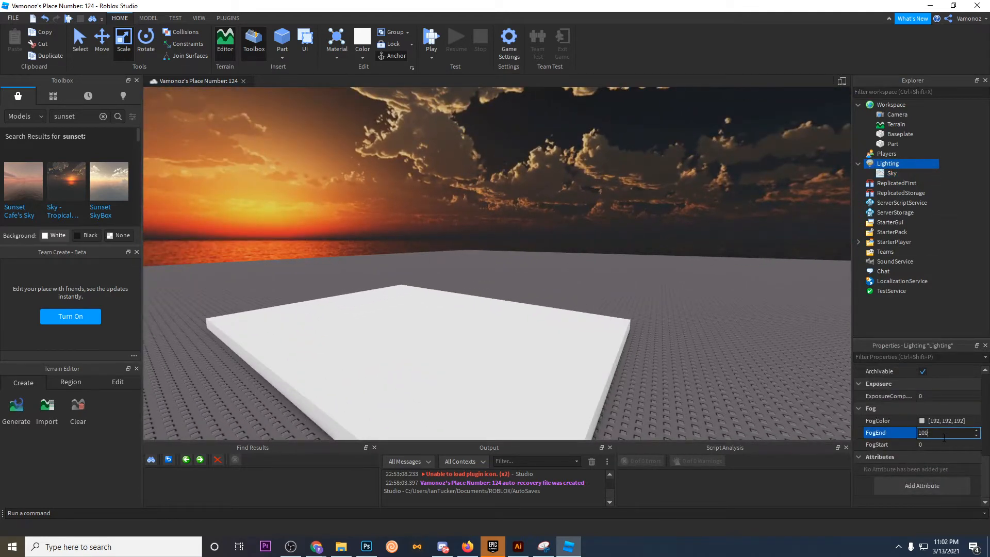
{"action": "key", "text": "Return"}
{"action": "left_click", "coordinate": [923, 422]}
{"action": "left_click", "coordinate": [614, 236]}
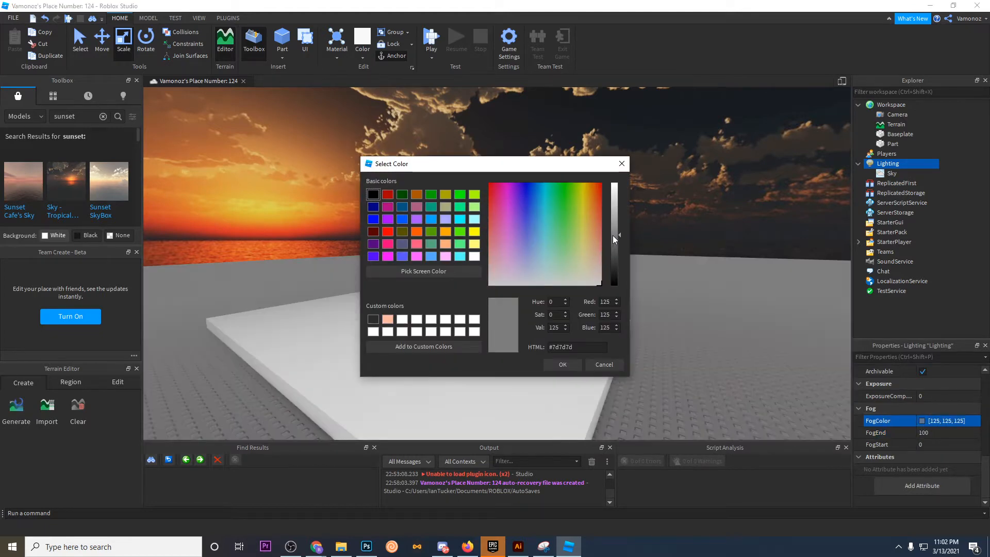
{"action": "left_click", "coordinate": [598, 230]}
{"action": "mouse_move", "coordinate": [598, 230]}
{"action": "left_mouse_down"}
{"action": "mouse_move", "coordinate": [516, 225]}
{"action": "mouse_move", "coordinate": [590, 243]}
{"action": "left_mouse_up"}
{"action": "left_click", "coordinate": [572, 362]}
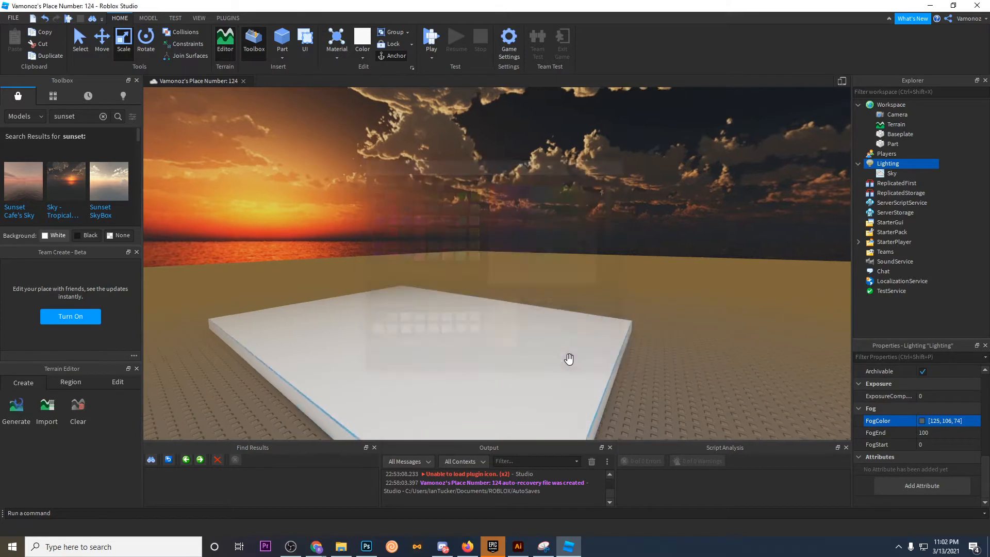
Step: Turn the view toward the sunset and add a SunRaysEffect to Lighting
{"action": "scroll", "coordinate": [546, 273], "scroll_direction": "up", "scroll_amount": 4}
{"action": "left_click", "coordinate": [546, 272]}
{"action": "right_click_drag", "start_coordinate": [546, 272], "coordinate": [546, 273]}
{"action": "scroll", "coordinate": [546, 272], "scroll_direction": "up", "scroll_amount": 4}
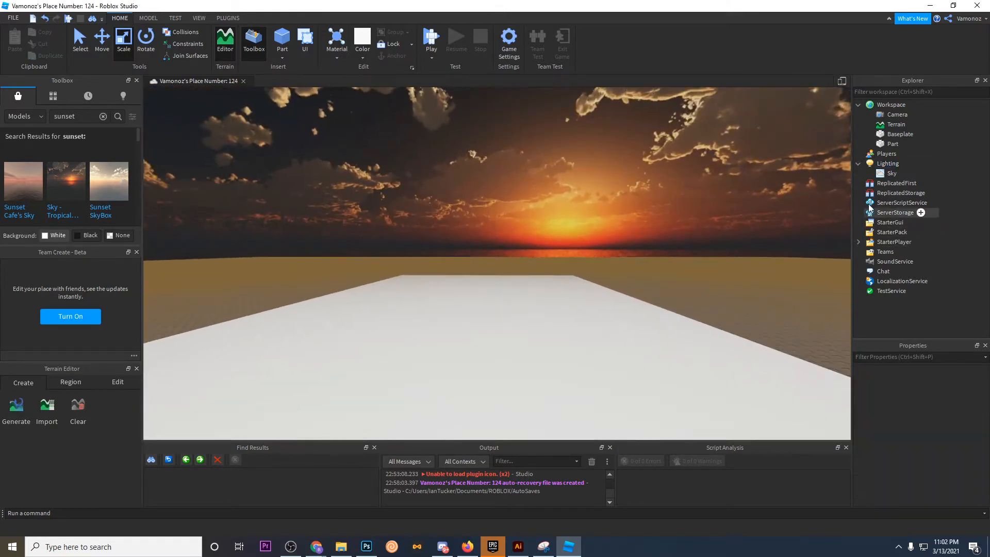
{"action": "left_click", "coordinate": [898, 164]}
{"action": "left_click", "coordinate": [907, 164]}
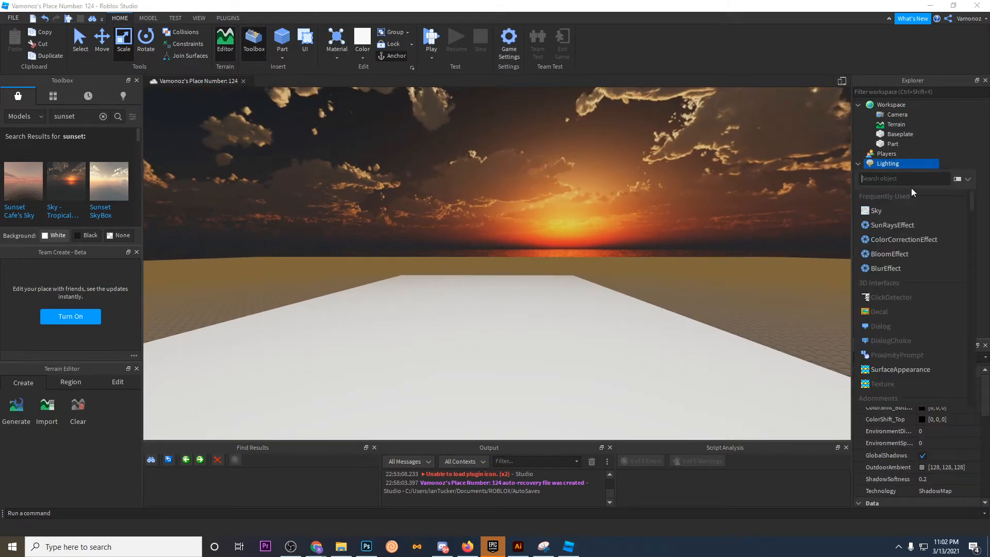
{"action": "left_click", "coordinate": [900, 223]}
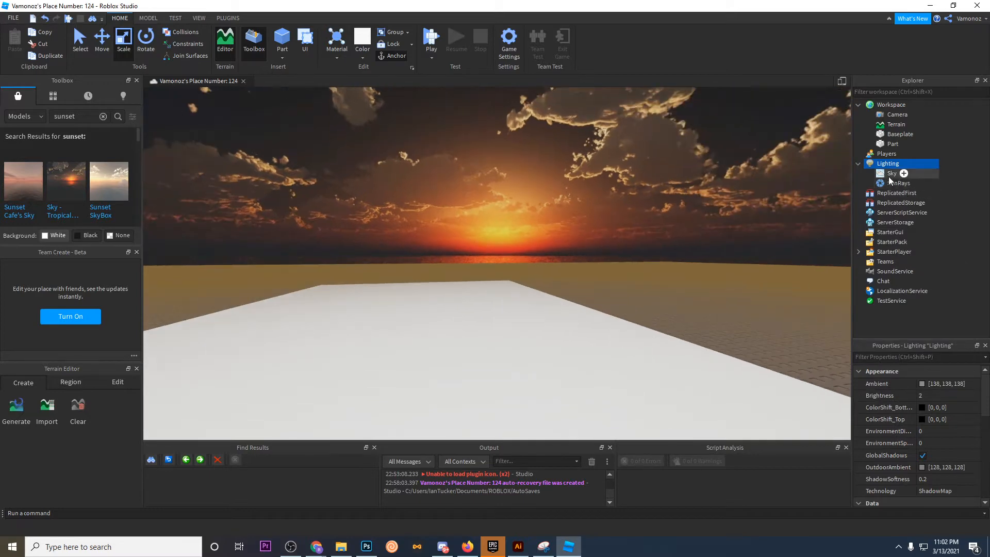
Step: Set the Lighting ambient color to [175, 175, 175] and the bottom color shift to [182, 182, 182]
{"action": "left_click", "coordinate": [923, 384]}
{"action": "left_click", "coordinate": [618, 215]}
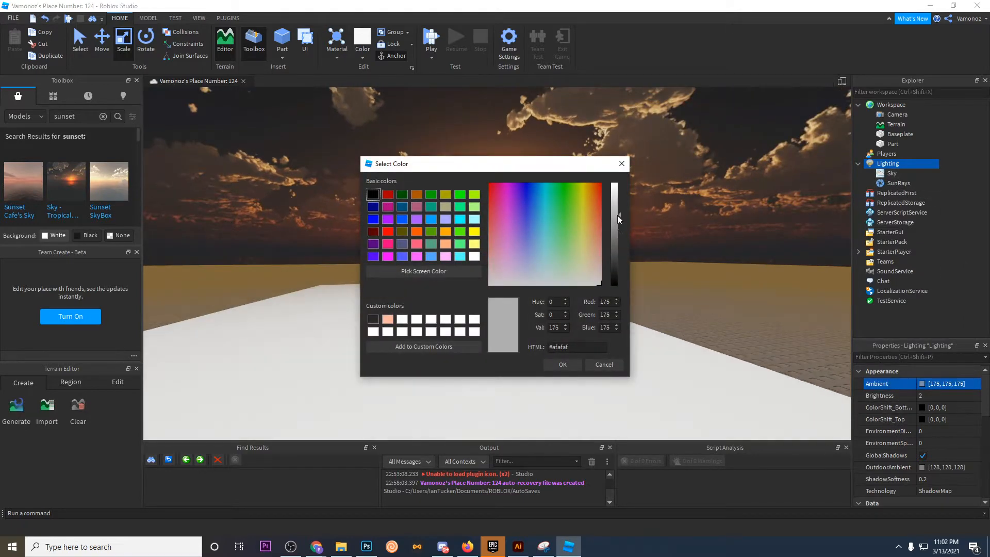
{"action": "left_click", "coordinate": [580, 357]}
{"action": "left_click", "coordinate": [922, 407]}
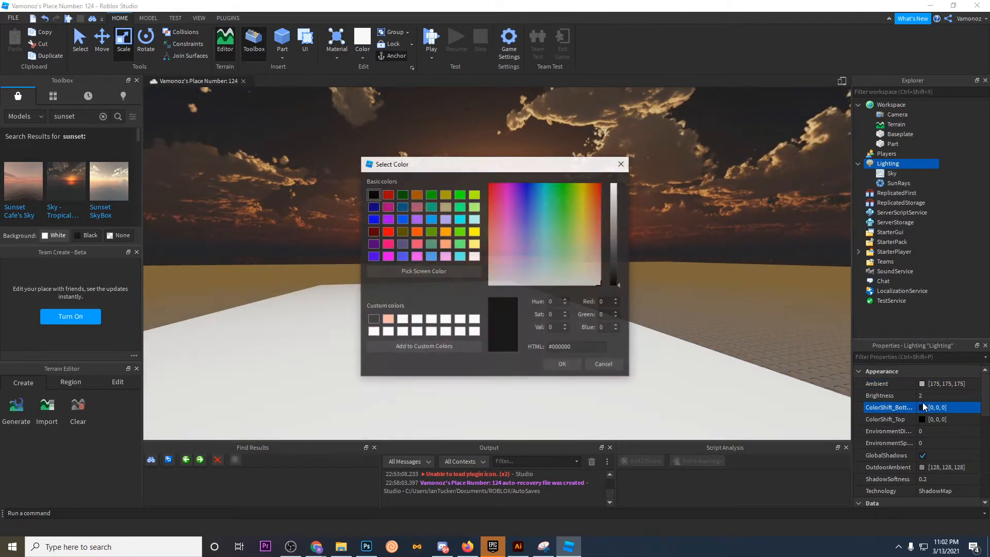
{"action": "left_click", "coordinate": [574, 356]}
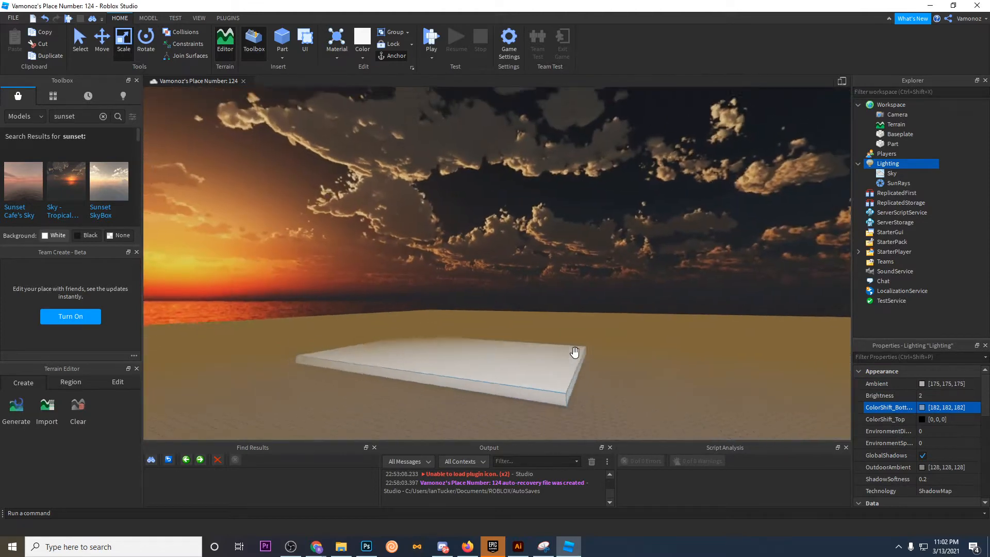
Step: Undo the lighting colors, sun rays, fog settings and sunset sky
{"action": "key", "text": "w"}
{"action": "right_click_drag", "start_coordinate": [575, 354], "coordinate": [576, 353]}
{"action": "key", "text": "ctrl+z"}
{"action": "key", "text": "ctrl+z"}
{"action": "key", "text": "ctrl+z"}
{"action": "key", "text": "ctrl+z"}
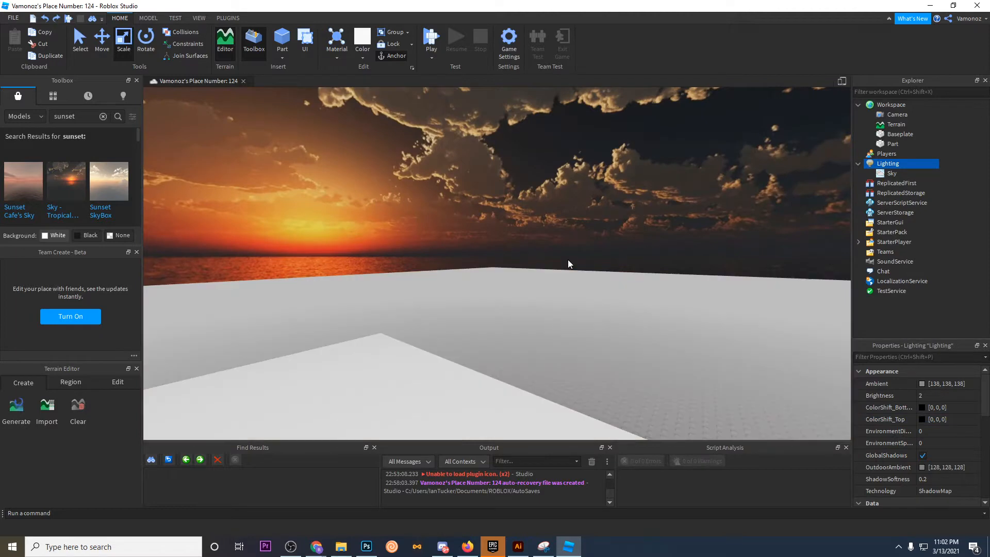
{"action": "key", "text": "ctrl+z"}
{"action": "key", "text": "ctrl+z"}
{"action": "key", "text": "ctrl+z"}
{"action": "key", "text": "ctrl+z"}
{"action": "key", "text": "ctrl+z"}
{"action": "key", "text": "ctrl+z"}
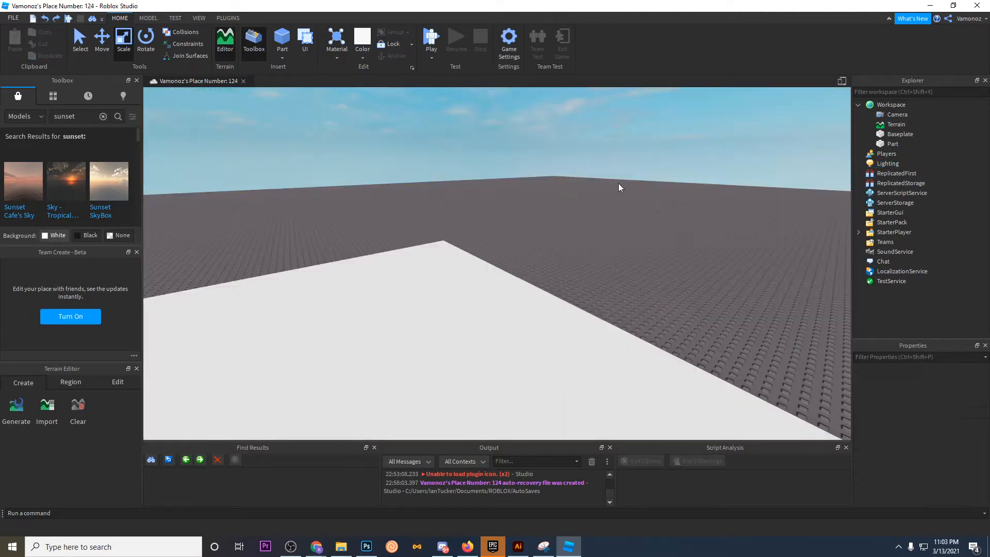
Step: Select the white floor slab and examine it from above and from its corners
{"action": "scroll", "coordinate": [509, 207], "scroll_direction": "down", "scroll_amount": 5}
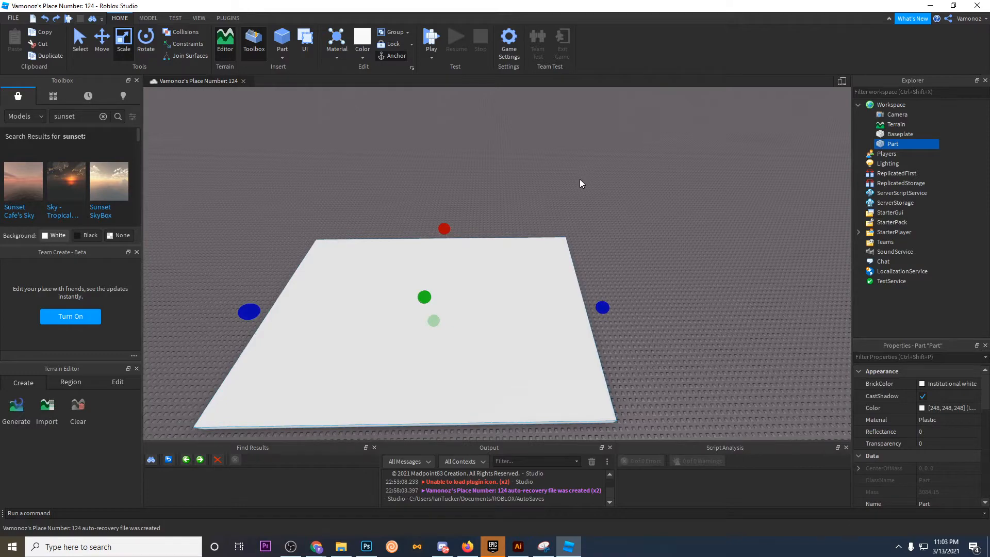
{"action": "right_click_drag", "start_coordinate": [584, 175], "coordinate": [586, 171]}
{"action": "right_click_drag", "start_coordinate": [595, 133], "coordinate": [546, 260]}
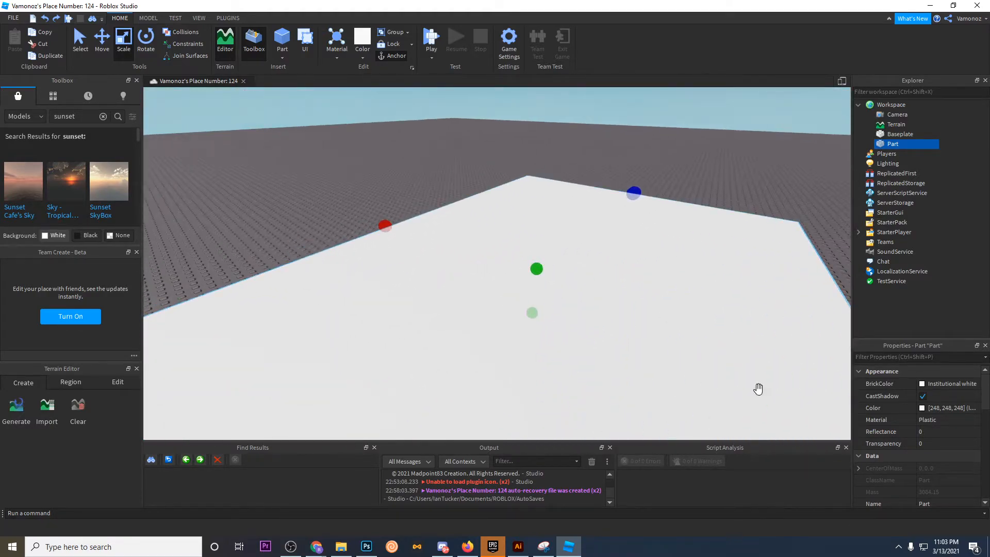
{"action": "right_click_drag", "start_coordinate": [658, 239], "coordinate": [528, 232]}
{"action": "scroll", "coordinate": [528, 232], "scroll_direction": "down", "scroll_amount": 4}
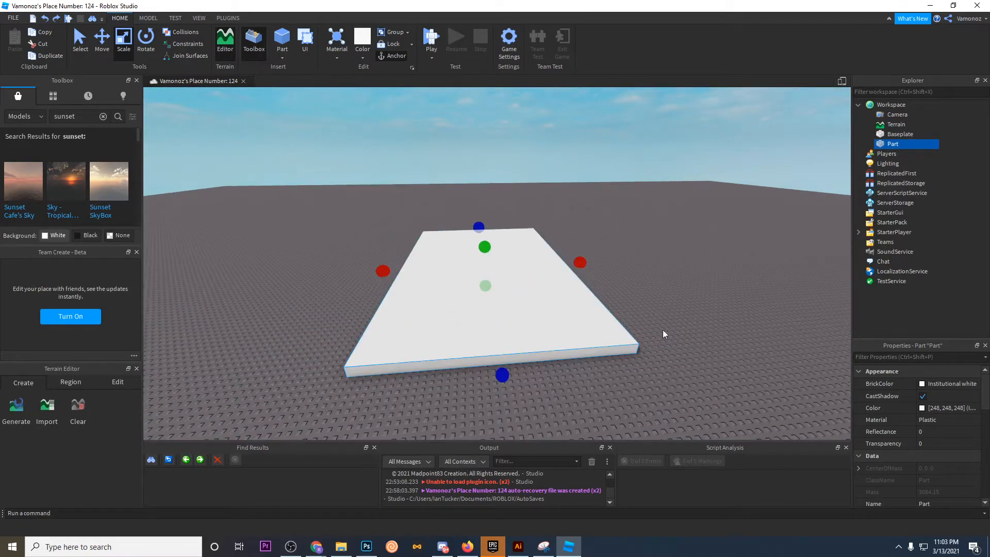
Step: Examine the white floor slab from its long side, end and far corner
{"action": "left_click", "coordinate": [354, 209]}
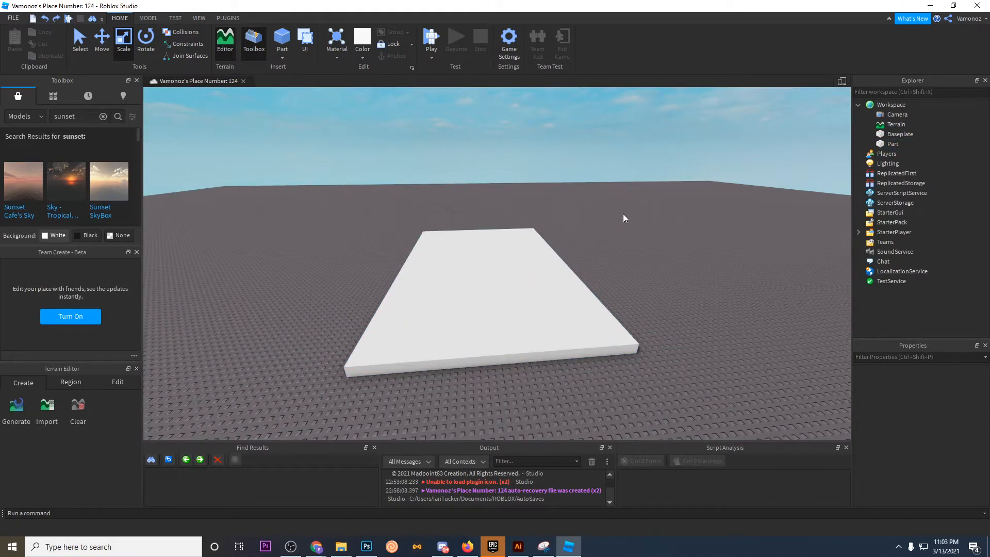
{"action": "right_click_drag", "start_coordinate": [512, 262], "coordinate": [550, 259]}
{"action": "left_click", "coordinate": [513, 263]}
{"action": "left_click", "coordinate": [551, 260]}
{"action": "key", "text": "w"}
{"action": "left_click", "coordinate": [550, 260]}
{"action": "key", "text": "s"}
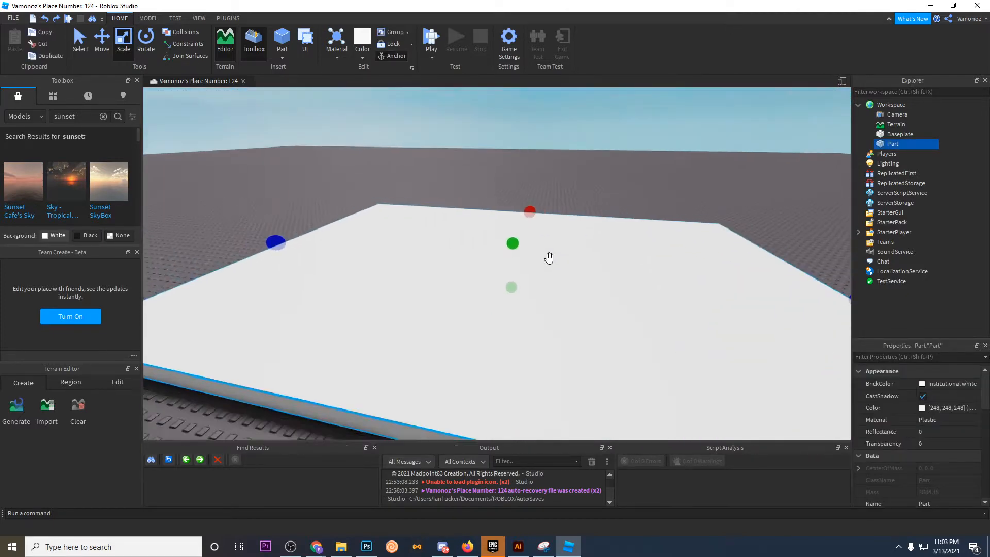
{"action": "right_click_drag", "start_coordinate": [651, 266], "coordinate": [722, 284]}
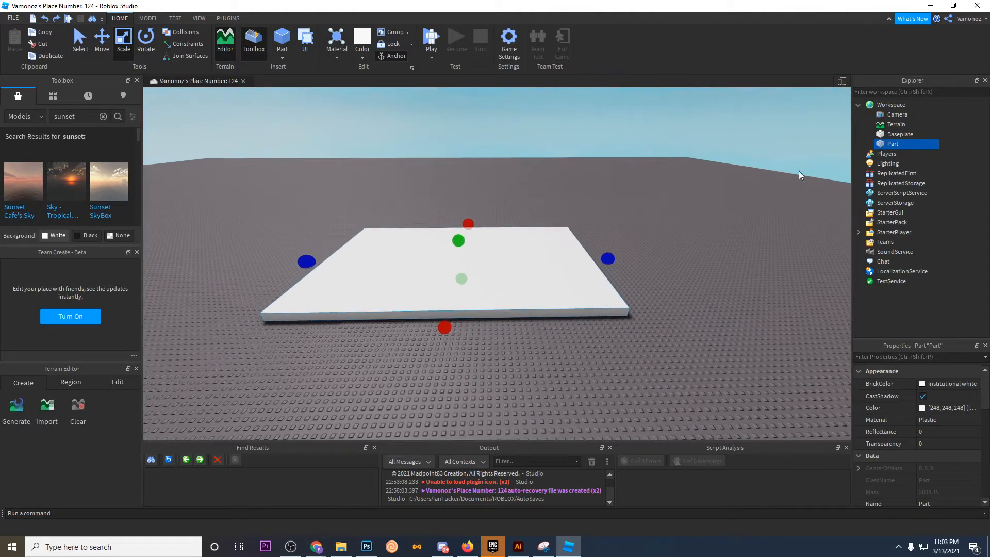
{"action": "right_click_drag", "start_coordinate": [739, 151], "coordinate": [701, 190]}
{"action": "key", "text": "d"}
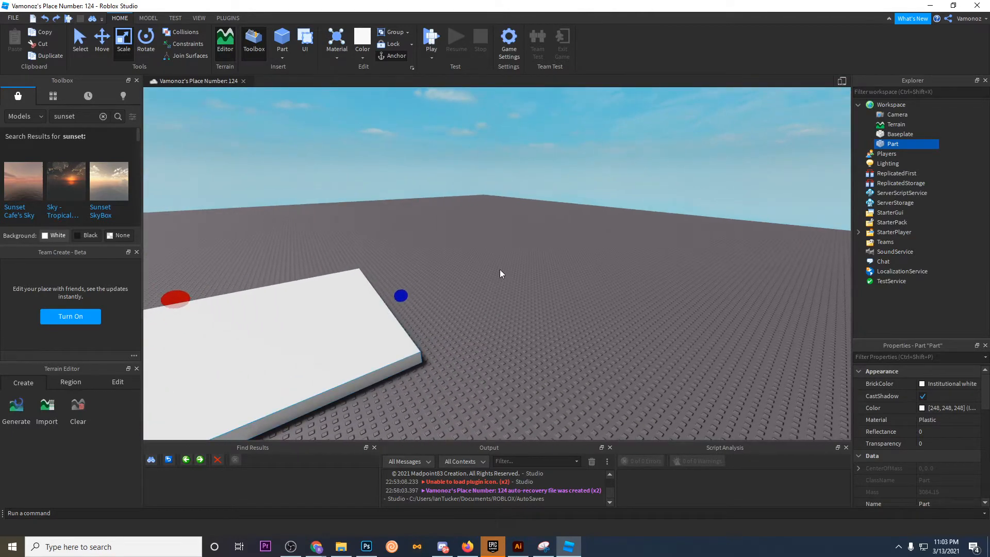
{"action": "left_click", "coordinate": [405, 299]}
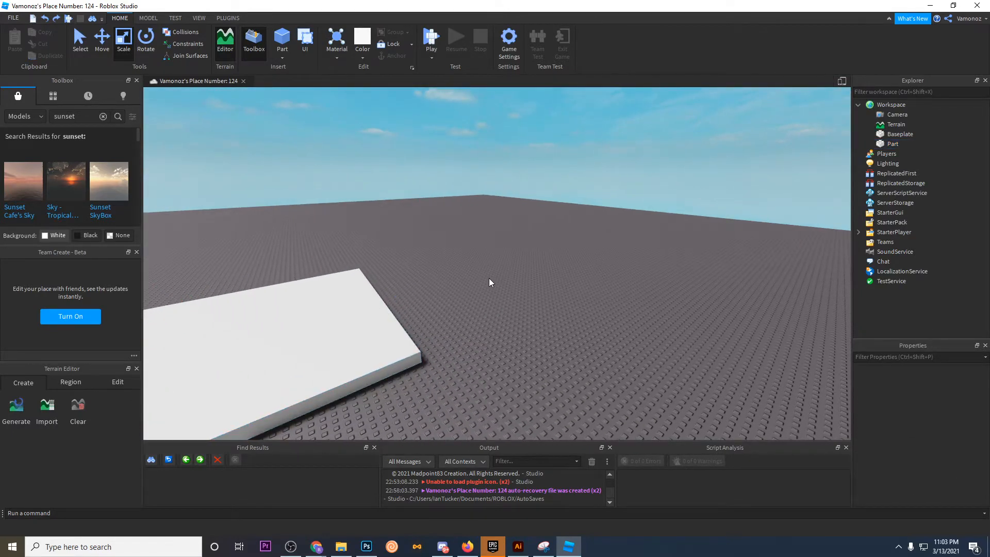
Step: Duplicate the floor slab and narrow the copy to a thin strip along one long edge
{"action": "left_click", "coordinate": [374, 308]}
{"action": "key", "text": "f"}
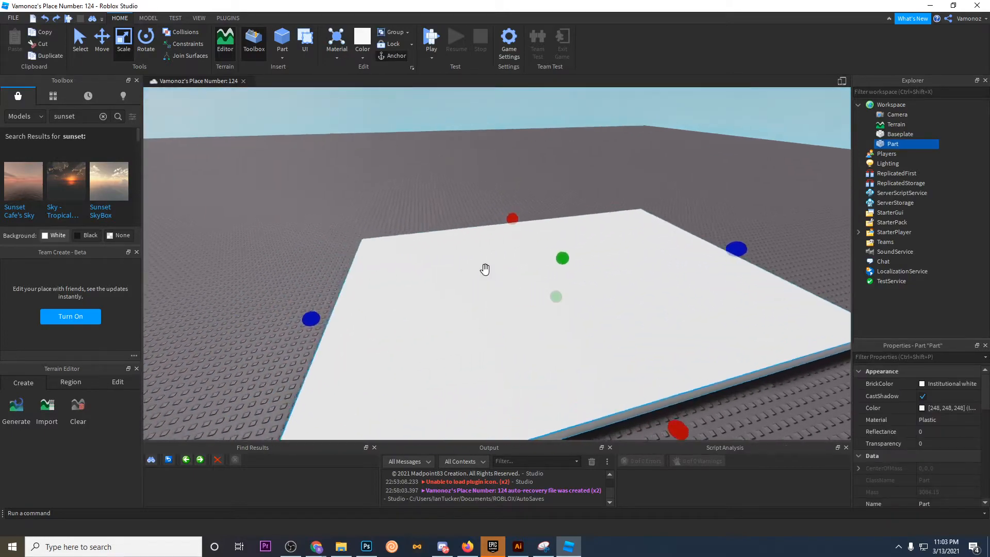
{"action": "key", "text": "ctrl+d"}
{"action": "left_click_drag", "start_coordinate": [515, 199], "coordinate": [527, 200]}
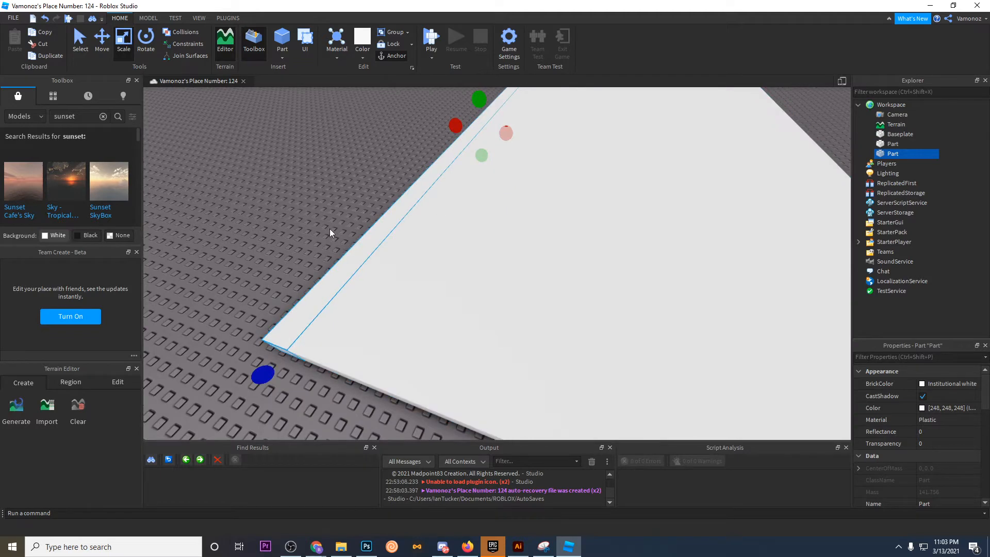
{"action": "right_click_drag", "start_coordinate": [499, 170], "coordinate": [496, 129]}
Step: Raise the thin strip so it sits on top of the slab along the long edge
{"action": "left_click", "coordinate": [102, 40]}
{"action": "right_click_drag", "start_coordinate": [428, 234], "coordinate": [547, 254]}
{"action": "key", "text": "s"}
Step: Shorten the edge strip and place a copy of it along the slab's opposite long edge
{"action": "left_click", "coordinate": [119, 58]}
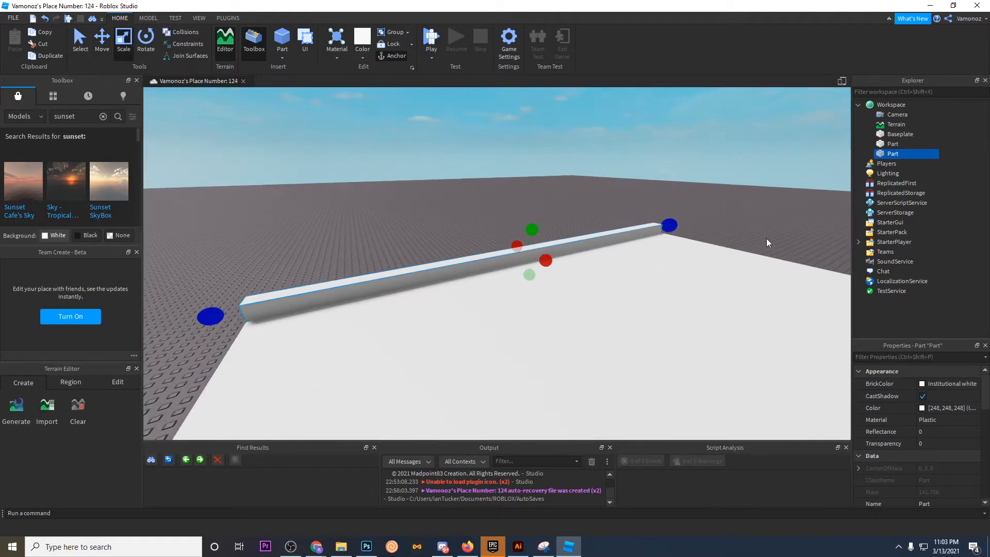
{"action": "right_click_drag", "start_coordinate": [569, 274], "coordinate": [504, 303]}
{"action": "left_click_drag", "start_coordinate": [503, 303], "coordinate": [504, 223]}
{"action": "key", "text": "s"}
{"action": "key", "text": "ctrl+d"}
{"action": "left_click_drag", "start_coordinate": [640, 287], "coordinate": [648, 283]}
{"action": "right_click_drag", "start_coordinate": [648, 282], "coordinate": [643, 283]}
{"action": "scroll", "coordinate": [644, 283], "scroll_direction": "down", "scroll_amount": 10}
Step: Duplicate one edge strip and slide the copy along the same edge past the slab's near end
{"action": "left_click", "coordinate": [475, 272]}
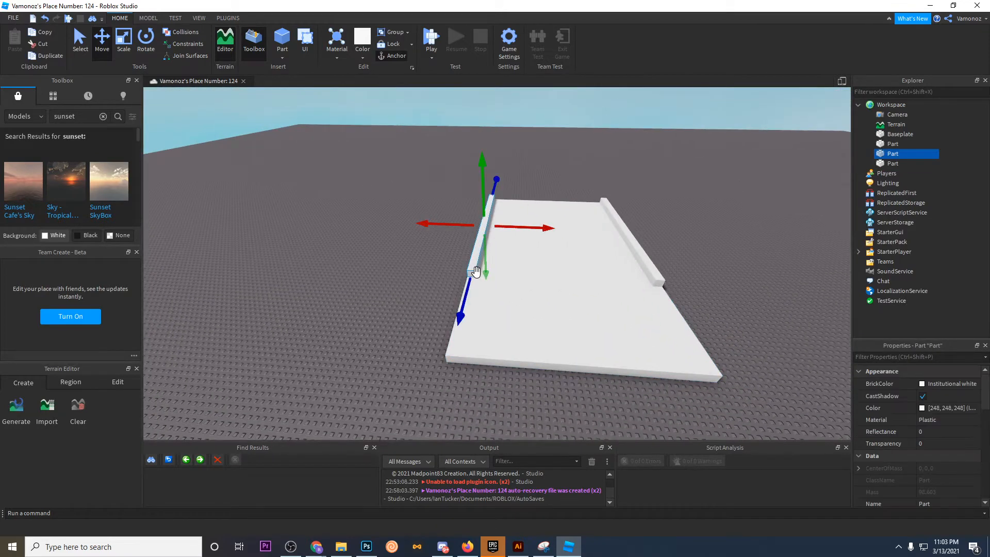
{"action": "scroll", "coordinate": [476, 272], "scroll_direction": "up", "scroll_amount": 5}
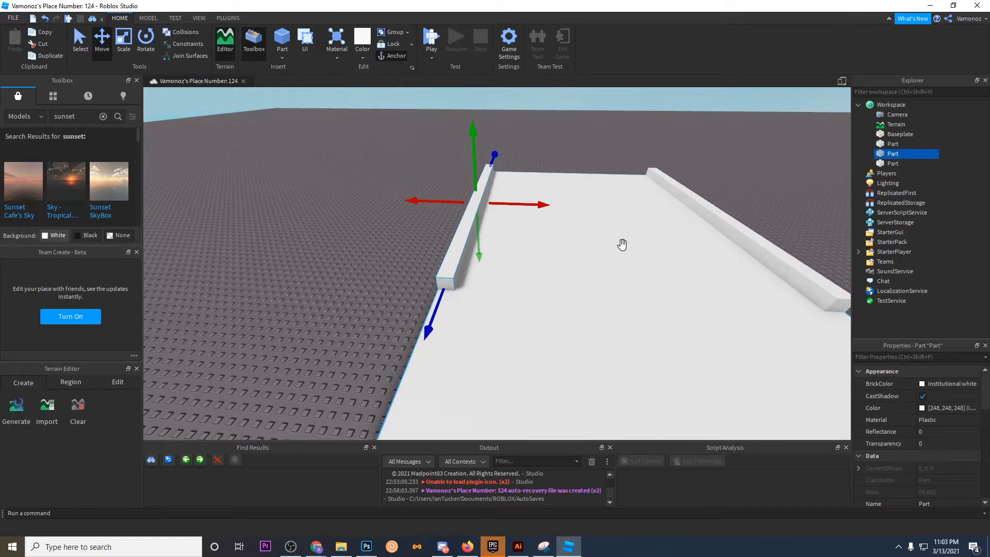
{"action": "right_click_drag", "start_coordinate": [581, 231], "coordinate": [579, 232]}
{"action": "right_click_drag", "start_coordinate": [508, 221], "coordinate": [507, 221]}
{"action": "left_click_drag", "start_coordinate": [159, 242], "coordinate": [219, 261]}
{"action": "right_click_drag", "start_coordinate": [219, 261], "coordinate": [219, 261]}
{"action": "left_click_drag", "start_coordinate": [218, 261], "coordinate": [459, 199]}
{"action": "key", "text": "s"}
{"action": "key", "text": "d"}
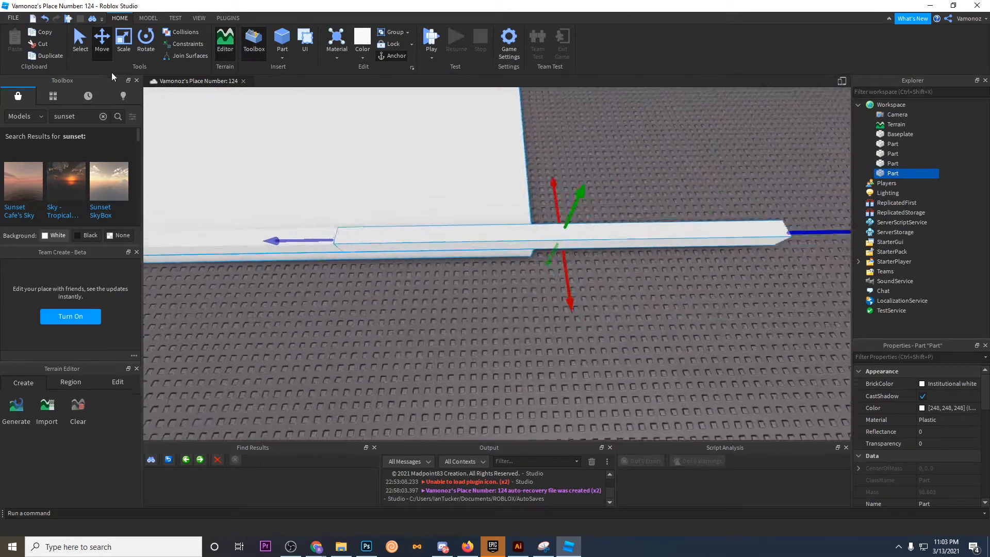
Step: Shorten the strip copy so it ends at the slab's corner
{"action": "left_click_drag", "start_coordinate": [588, 241], "coordinate": [524, 243]}
{"action": "key", "text": "d"}
{"action": "right_click_drag", "start_coordinate": [524, 243], "coordinate": [524, 242]}
{"action": "key", "text": "w"}
{"action": "left_click_drag", "start_coordinate": [524, 243], "coordinate": [531, 250]}
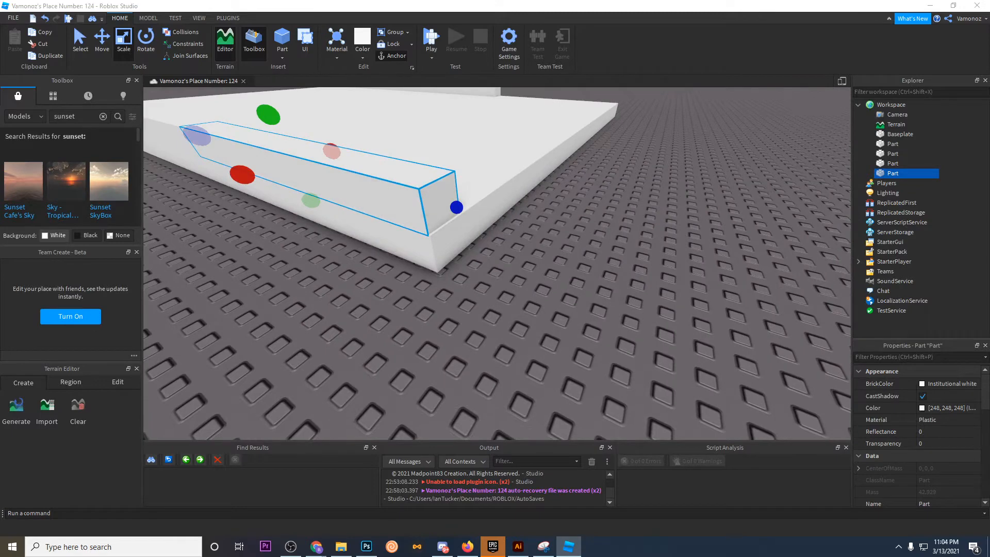
Step: Check the house reference image in the Google Slides presentation and return to Roblox Studio
{"action": "left_click_drag", "start_coordinate": [1, 7], "coordinate": [562, 2]}
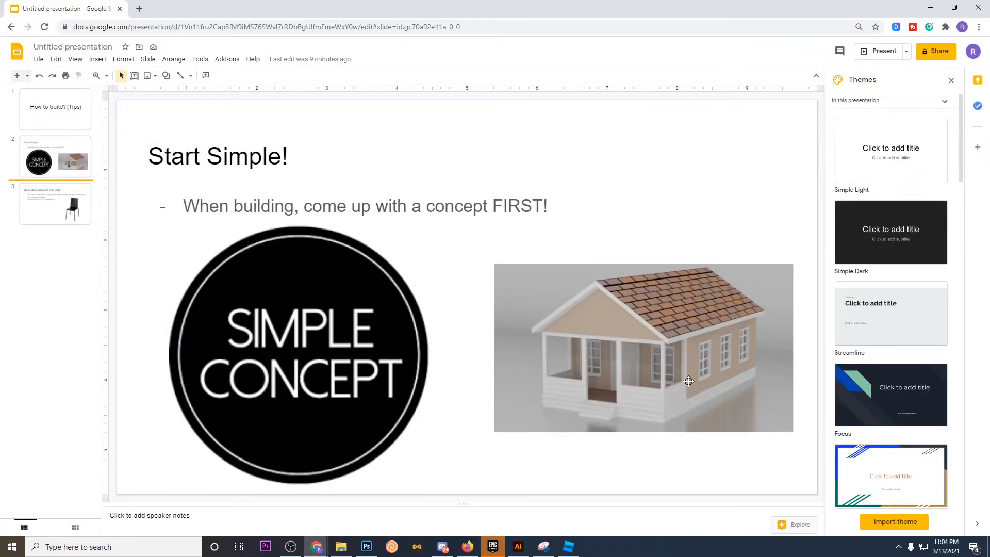
{"action": "left_click_drag", "start_coordinate": [508, 8], "coordinate": [1, 7]}
Step: Try to resize the short strip at the slab's corner and undo the last change
{"action": "right_click_drag", "start_coordinate": [436, 255], "coordinate": [438, 254]}
{"action": "key", "text": "w"}
{"action": "left_click_drag", "start_coordinate": [405, 184], "coordinate": [421, 185]}
{"action": "key", "text": "ctrl+z"}
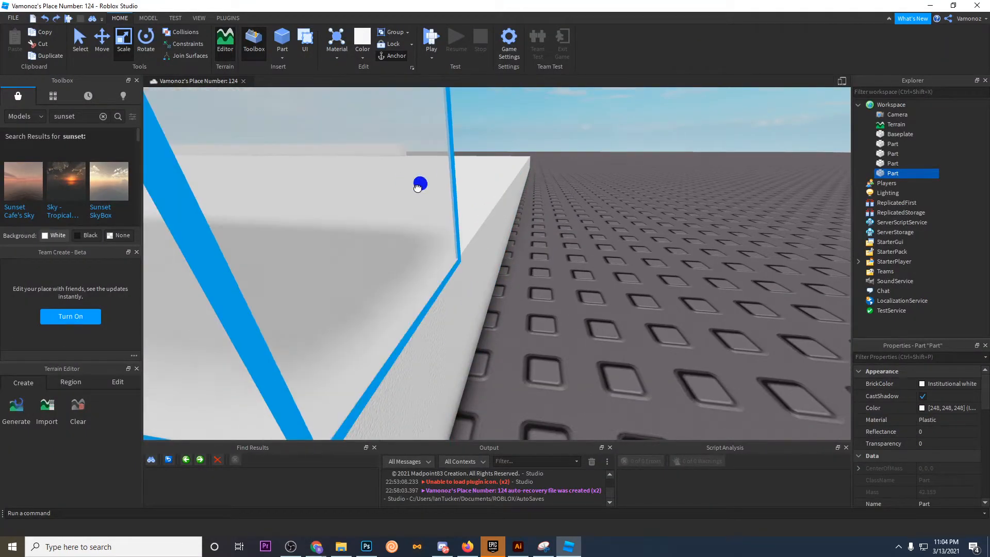
Step: Examine the short strip and the slab's end from low angles
{"action": "left_click", "coordinate": [598, 245]}
{"action": "right_click_drag", "start_coordinate": [598, 246], "coordinate": [598, 245]}
{"action": "key", "text": "s"}
{"action": "left_click", "coordinate": [557, 279]}
{"action": "key", "text": "w"}
{"action": "key", "text": "w"}
{"action": "key", "text": "a"}
{"action": "left_click_drag", "start_coordinate": [434, 310], "coordinate": [466, 314]}
{"action": "key", "text": "s"}
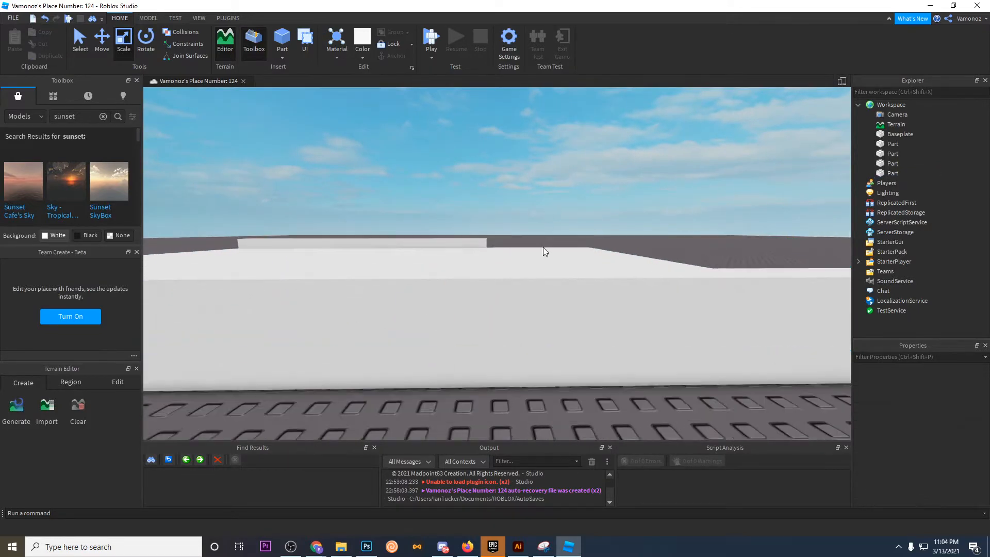
Step: Shorten the short strip and stretch it upward into a tall, narrow pillar at the slab's edge
{"action": "right_click_drag", "start_coordinate": [545, 275], "coordinate": [548, 281]}
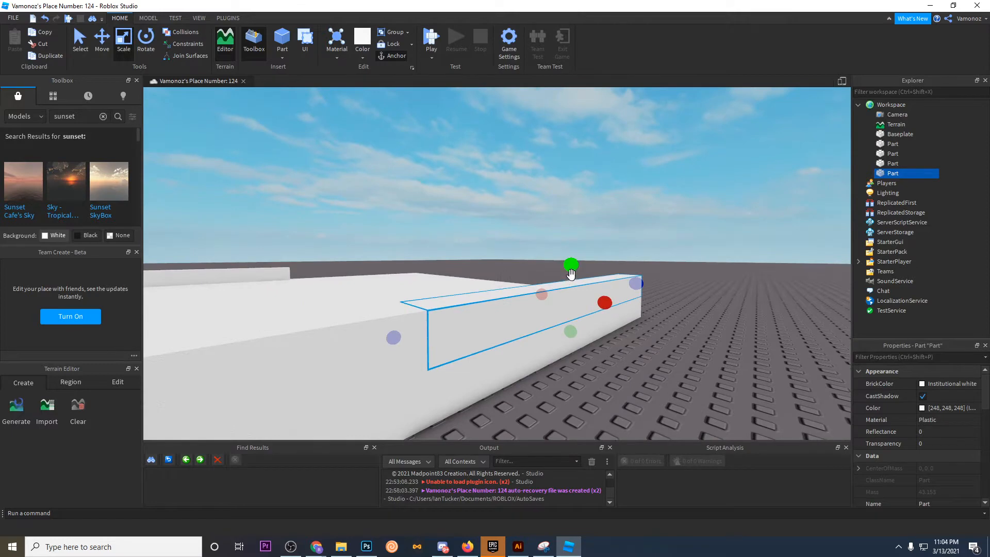
{"action": "left_click_drag", "start_coordinate": [571, 272], "coordinate": [578, 249]}
{"action": "right_click_drag", "start_coordinate": [578, 250], "coordinate": [579, 253]}
{"action": "left_click_drag", "start_coordinate": [578, 266], "coordinate": [555, 272]}
{"action": "right_click_drag", "start_coordinate": [555, 272], "coordinate": [555, 273]}
{"action": "left_click_drag", "start_coordinate": [554, 272], "coordinate": [605, 301]}
{"action": "right_click_drag", "start_coordinate": [605, 303], "coordinate": [604, 301]}
{"action": "key", "text": "s"}
{"action": "left_click_drag", "start_coordinate": [525, 196], "coordinate": [528, 195]}
{"action": "right_click_drag", "start_coordinate": [526, 195], "coordinate": [528, 194]}
{"action": "key", "text": "d"}
{"action": "left_click_drag", "start_coordinate": [528, 195], "coordinate": [547, 166]}
{"action": "left_click", "coordinate": [546, 166]}
{"action": "key", "text": "s"}
{"action": "key", "text": "w"}
{"action": "left_click", "coordinate": [483, 192]}
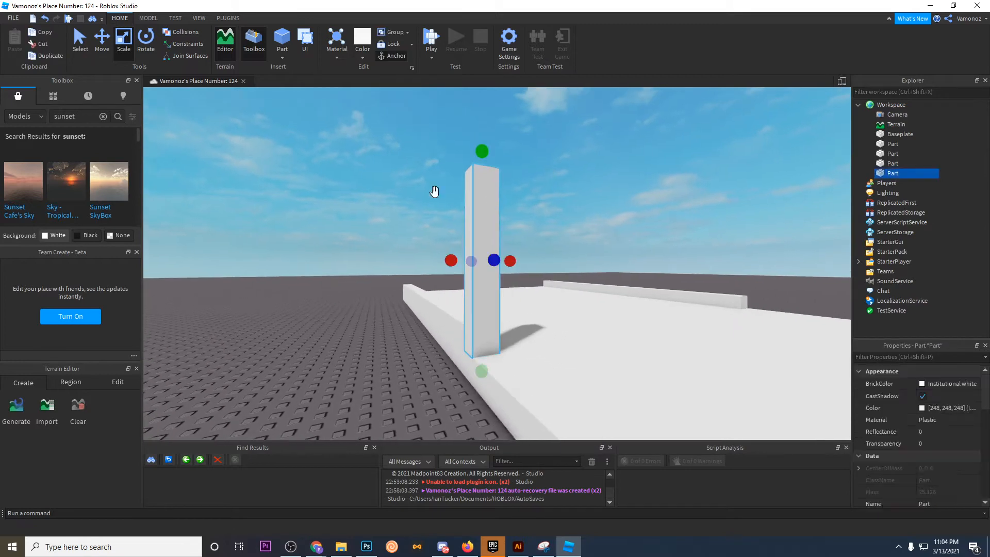
Step: Place a copy of the pillar at the end of the edge strip on the slab's opposite side
{"action": "key", "text": "d"}
{"action": "left_click_drag", "start_coordinate": [455, 261], "coordinate": [498, 250]}
{"action": "key", "text": "d"}
{"action": "right_click_drag", "start_coordinate": [497, 251], "coordinate": [497, 250]}
{"action": "key", "text": "w"}
{"action": "left_click_drag", "start_coordinate": [498, 251], "coordinate": [497, 251]}
{"action": "right_click_drag", "start_coordinate": [497, 250], "coordinate": [497, 251]}
{"action": "left_click_drag", "start_coordinate": [497, 250], "coordinate": [621, 241]}
{"action": "key", "text": "a"}
{"action": "left_click", "coordinate": [621, 243]}
{"action": "key", "text": "s"}
{"action": "right_click_drag", "start_coordinate": [620, 243], "coordinate": [620, 243]}
{"action": "key", "text": "w"}
Step: Duplicate the edge strip and slide the copy past the near pillar so that it starts beside the pillar
{"action": "left_click", "coordinate": [425, 282]}
{"action": "key", "text": "ctrl+d"}
{"action": "left_click_drag", "start_coordinate": [215, 255], "coordinate": [268, 260]}
{"action": "key", "text": "d"}
{"action": "right_click_drag", "start_coordinate": [268, 261], "coordinate": [268, 260]}
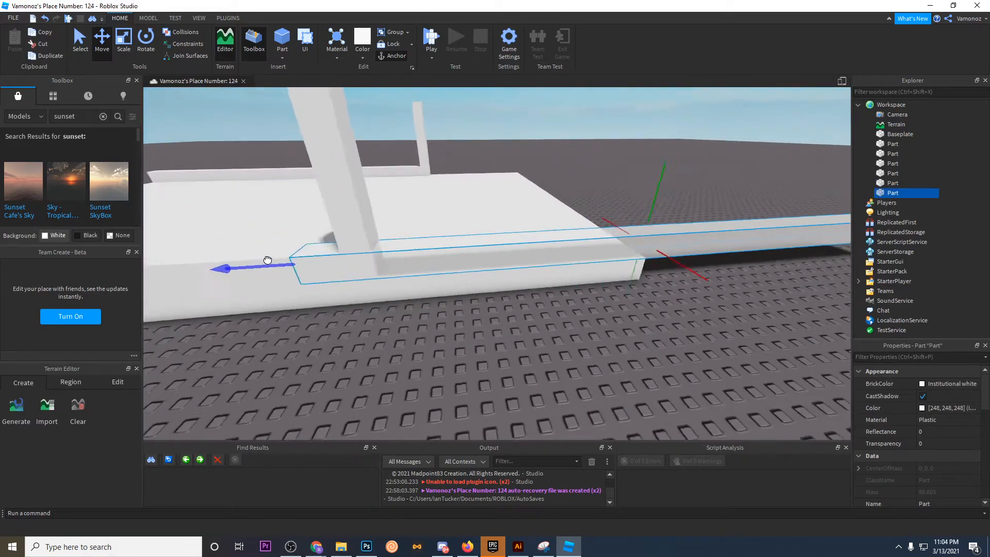
{"action": "left_click_drag", "start_coordinate": [268, 260], "coordinate": [335, 265]}
{"action": "key", "text": "w"}
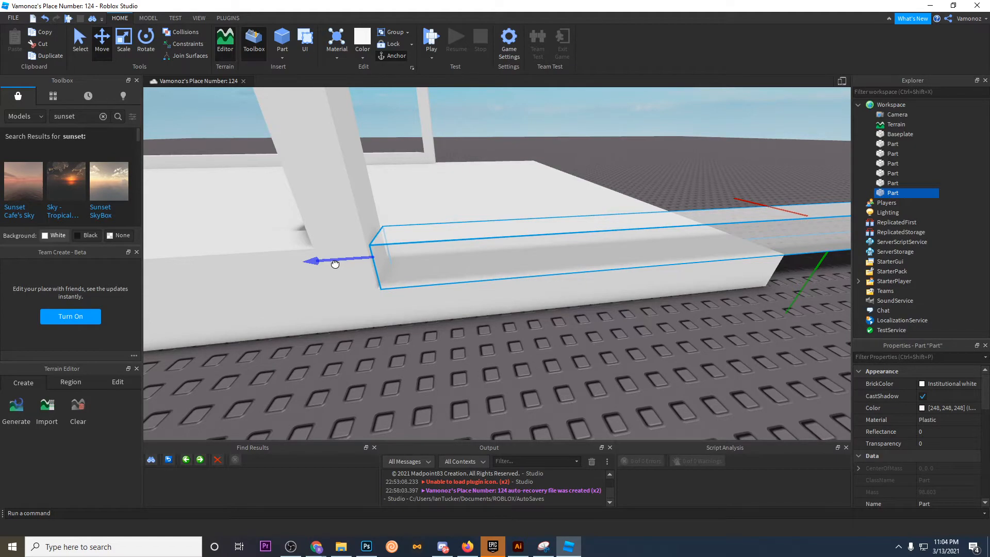
Step: Raise the strip copy into a low wall and shorten it to end near the slab's end
{"action": "key", "text": "s"}
{"action": "left_click_drag", "start_coordinate": [625, 213], "coordinate": [633, 164]}
{"action": "right_click_drag", "start_coordinate": [633, 164], "coordinate": [634, 164]}
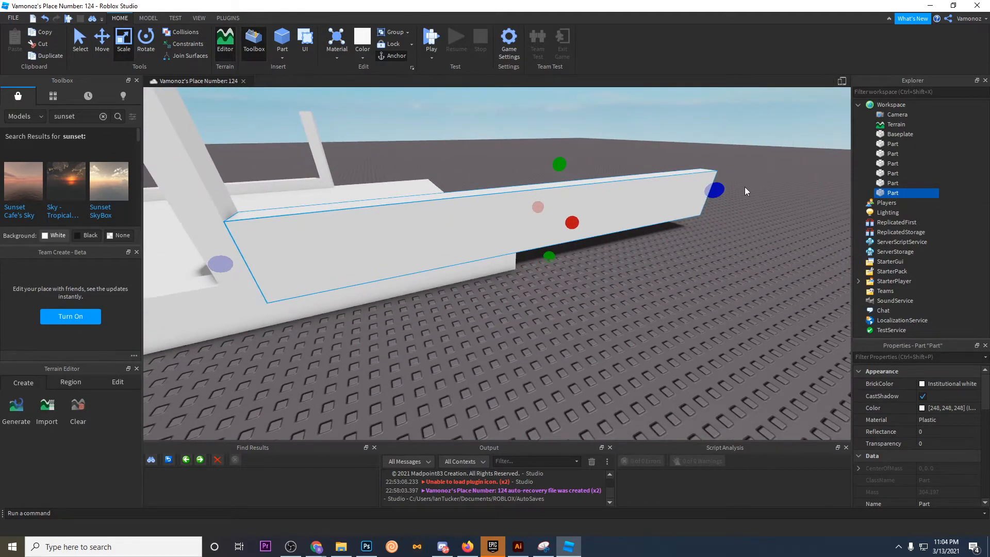
{"action": "left_click_drag", "start_coordinate": [716, 187], "coordinate": [717, 181]}
{"action": "right_click_drag", "start_coordinate": [717, 180], "coordinate": [716, 180]}
{"action": "key", "text": "d"}
{"action": "left_click_drag", "start_coordinate": [717, 181], "coordinate": [717, 180]}
{"action": "right_click_drag", "start_coordinate": [716, 180], "coordinate": [716, 180]}
{"action": "left_click_drag", "start_coordinate": [717, 180], "coordinate": [559, 250]}
Step: Thin the low wall so its outer face is set back from the slab's edge
{"action": "left_click", "coordinate": [608, 283]}
{"action": "right_click_drag", "start_coordinate": [608, 283], "coordinate": [551, 279]}
{"action": "key", "text": "s"}
{"action": "key", "text": "w"}
{"action": "left_click", "coordinate": [574, 279]}
{"action": "key", "text": "s"}
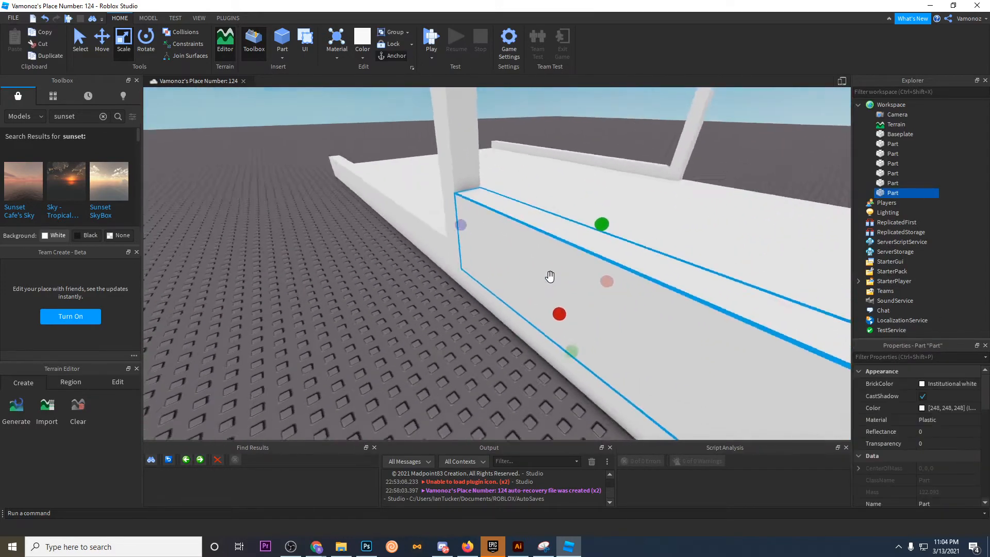
{"action": "left_click_drag", "start_coordinate": [554, 287], "coordinate": [561, 285]}
{"action": "key", "text": "d"}
{"action": "right_click_drag", "start_coordinate": [562, 281], "coordinate": [561, 279]}
{"action": "left_click_drag", "start_coordinate": [555, 280], "coordinate": [550, 273]}
{"action": "right_click_drag", "start_coordinate": [550, 274], "coordinate": [543, 276]}
Step: Duplicate the low wall, reduce the copy to a thin board along the wall's top, and extend it slightly outward
{"action": "left_click", "coordinate": [550, 275]}
{"action": "key", "text": "s"}
{"action": "key", "text": "w"}
{"action": "left_click", "coordinate": [544, 275]}
{"action": "key", "text": "w"}
{"action": "key", "text": "ctrl+d"}
{"action": "left_click_drag", "start_coordinate": [562, 310], "coordinate": [573, 194]}
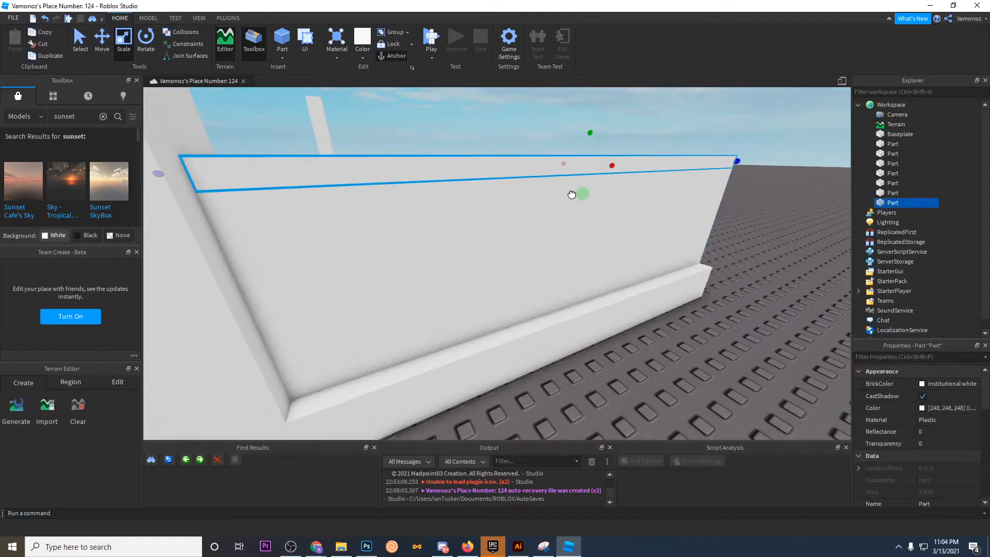
{"action": "left_click_drag", "start_coordinate": [618, 164], "coordinate": [624, 166]}
{"action": "right_click_drag", "start_coordinate": [624, 166], "coordinate": [623, 166]}
{"action": "key", "text": "w"}
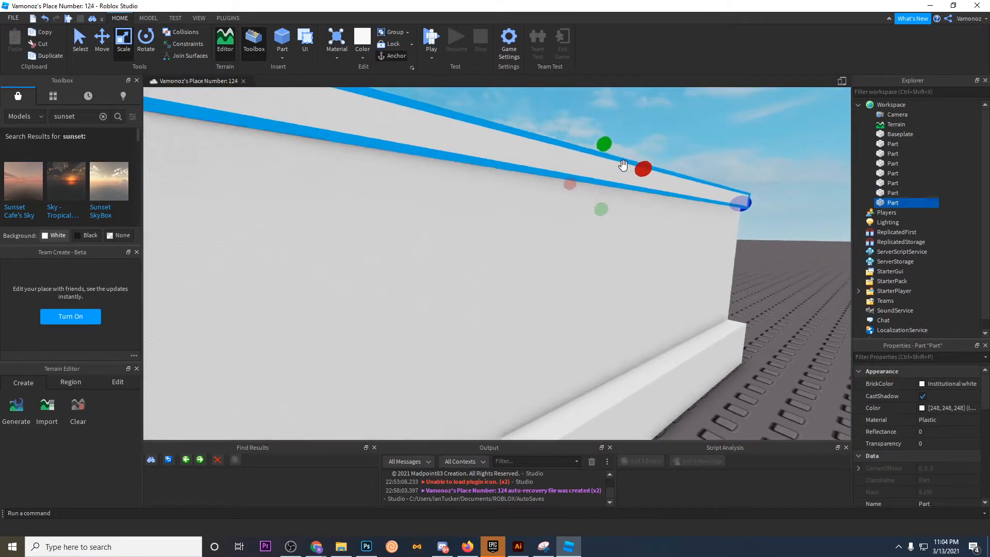
Step: Set the Move snap increment to 1 stud for the thin board on the wall
{"action": "right_click_drag", "start_coordinate": [358, 265], "coordinate": [358, 264]}
{"action": "key", "text": "s"}
{"action": "key", "text": "w"}
{"action": "left_click", "coordinate": [102, 39]}
{"action": "key", "text": "w"}
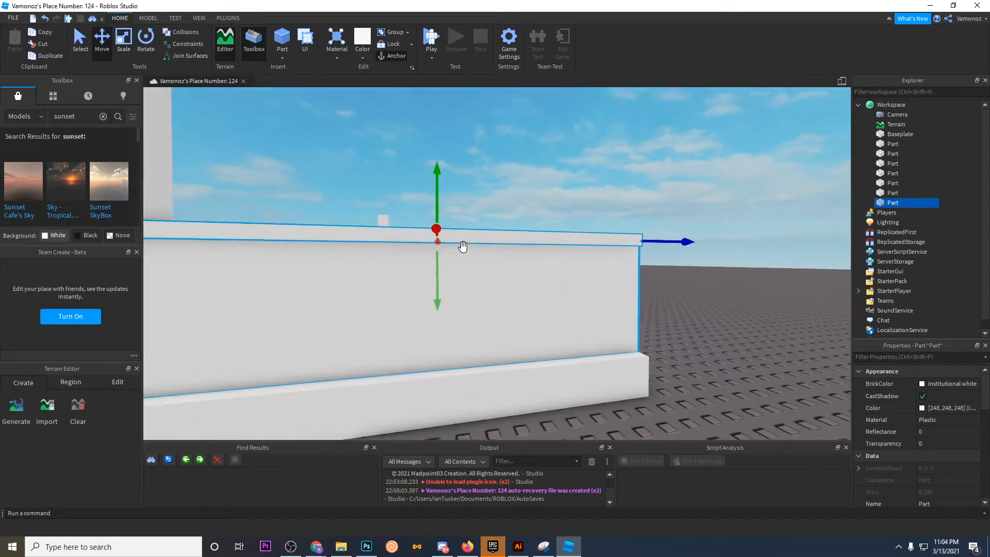
{"action": "left_click", "coordinate": [148, 18]}
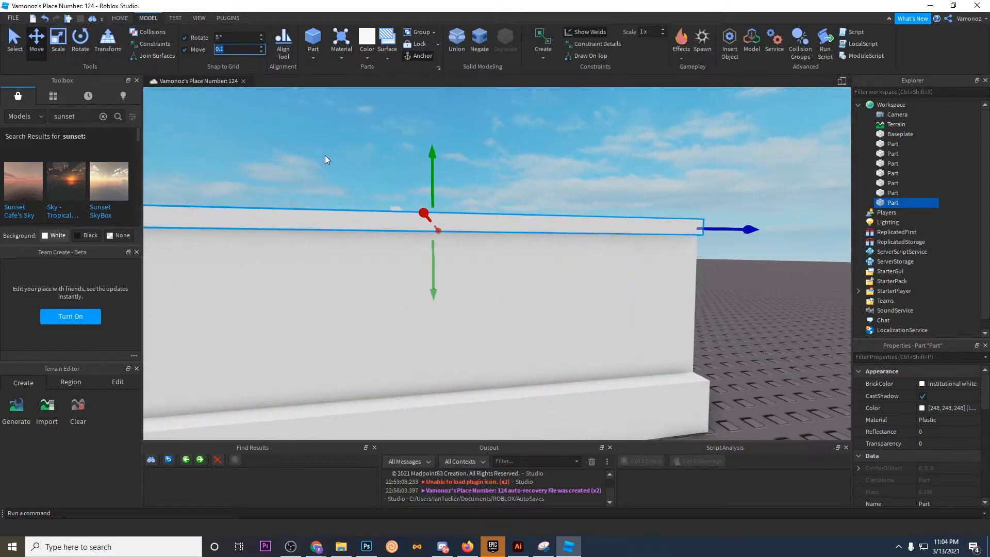
{"action": "type", "text": "1"}
Step: Place a copy of the thin board just below the top one on the wall's outer face
{"action": "right_click_drag", "start_coordinate": [273, 157], "coordinate": [271, 156]}
{"action": "key", "text": "w"}
{"action": "key", "text": "s"}
{"action": "mouse_move", "coordinate": [628, 257]}
{"action": "right_mouse_down"}
{"action": "mouse_move", "coordinate": [624, 283]}
{"action": "mouse_move", "coordinate": [614, 259]}
{"action": "right_mouse_up"}
{"action": "key", "text": "w"}
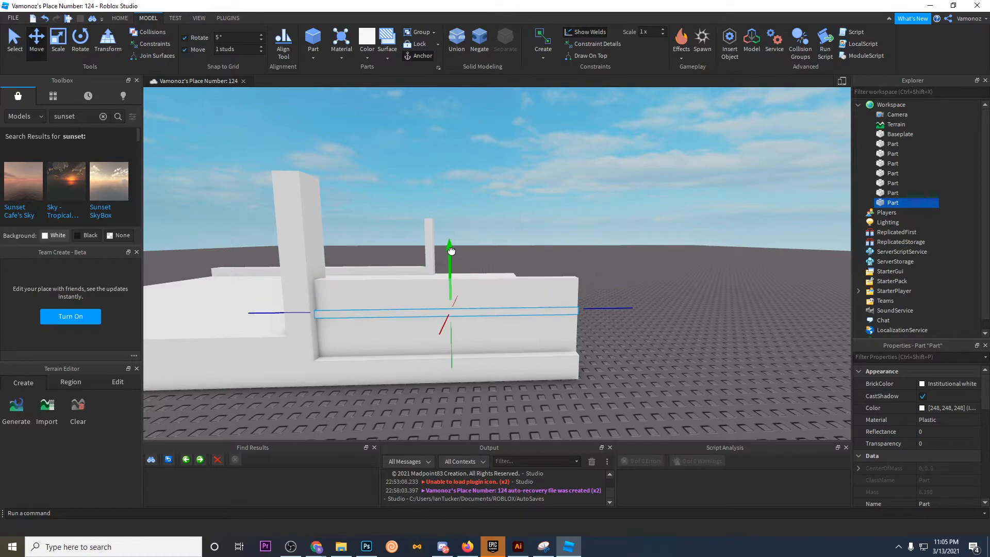
{"action": "right_click_drag", "start_coordinate": [551, 251], "coordinate": [550, 249]}
{"action": "key", "text": "w"}
{"action": "left_click", "coordinate": [550, 249]}
{"action": "left_click", "coordinate": [585, 190]}
{"action": "right_click_drag", "start_coordinate": [584, 190], "coordinate": [585, 189]}
{"action": "key", "text": "s"}
{"action": "key", "text": "d"}
{"action": "key", "text": "w"}
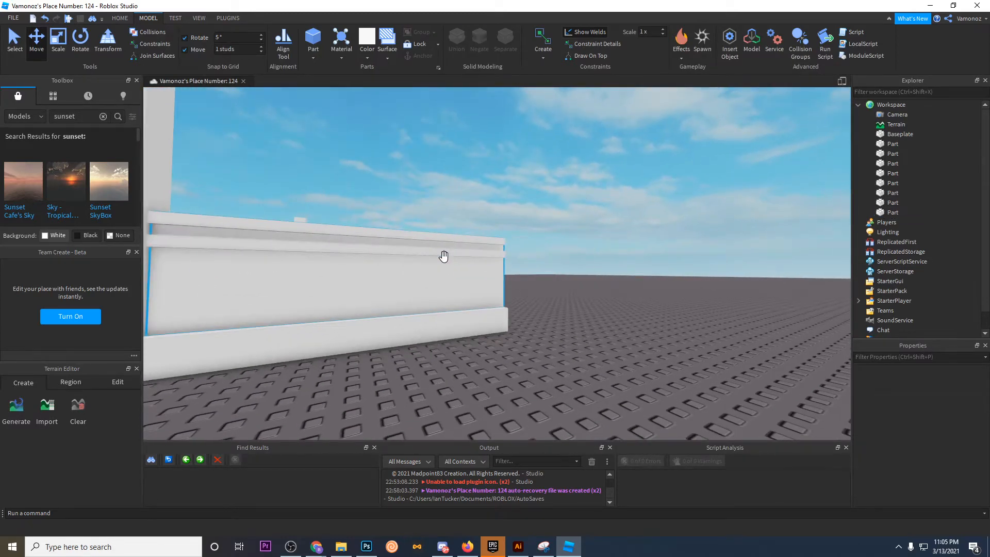
Step: Duplicate the two upper boards and move the copies down the wall with even gaps
{"action": "left_click", "coordinate": [448, 252]}
{"action": "key", "text": "ctrl+d"}
{"action": "left_click_drag", "start_coordinate": [388, 215], "coordinate": [386, 238]}
{"action": "left_click", "coordinate": [497, 193]}
{"action": "key", "text": "a"}
{"action": "key", "text": "w"}
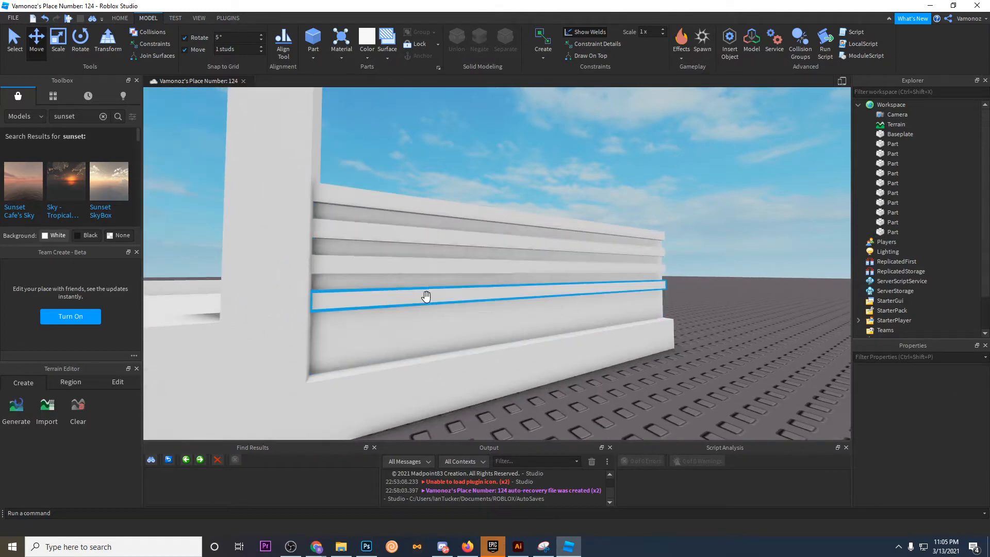
Step: Duplicate the two lower boards and move the copies down to cover the rest of the wall
{"action": "left_click", "coordinate": [424, 296]}
{"action": "left_click", "coordinate": [386, 270], "text": "ctrl"}
{"action": "key", "text": "ctrl+d"}
{"action": "left_click_drag", "start_coordinate": [549, 244], "coordinate": [549, 292]}
{"action": "key", "text": "s"}
{"action": "key", "text": "d"}
Step: Complete the rows of boards down the wall's outer face and scale the lowest board to fit above the floor edge
{"action": "left_click", "coordinate": [589, 302]}
{"action": "key", "text": "w"}
{"action": "right_click_drag", "start_coordinate": [589, 302], "coordinate": [579, 305]}
{"action": "key", "text": "d"}
{"action": "left_click", "coordinate": [568, 316]}
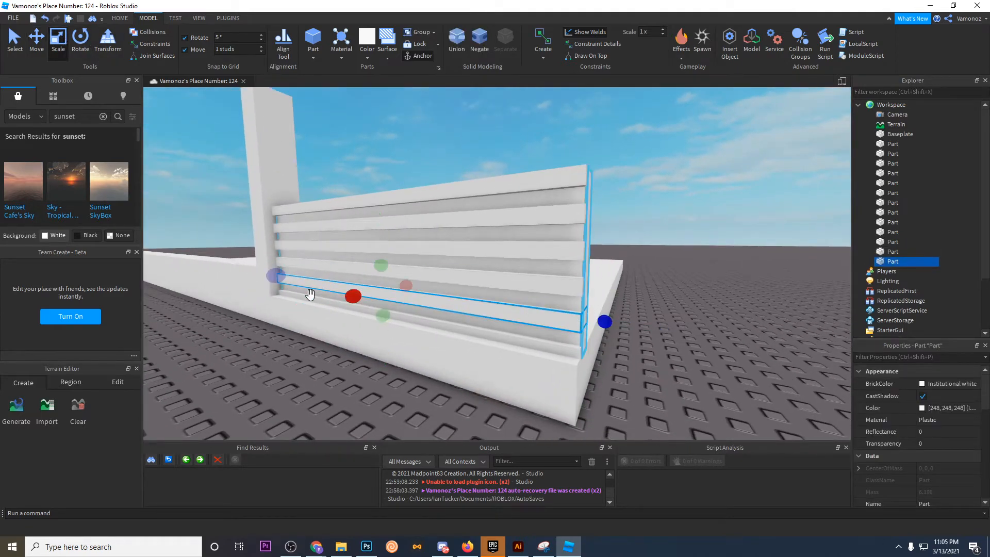
{"action": "right_click_drag", "start_coordinate": [573, 286], "coordinate": [574, 284]}
{"action": "left_click_drag", "start_coordinate": [573, 286], "coordinate": [575, 257]}
{"action": "right_click_drag", "start_coordinate": [575, 257], "coordinate": [574, 259]}
{"action": "left_click_drag", "start_coordinate": [517, 296], "coordinate": [515, 326]}
{"action": "left_click", "coordinate": [583, 306]}
{"action": "key", "text": "s"}
{"action": "right_click_drag", "start_coordinate": [583, 306], "coordinate": [584, 305]}
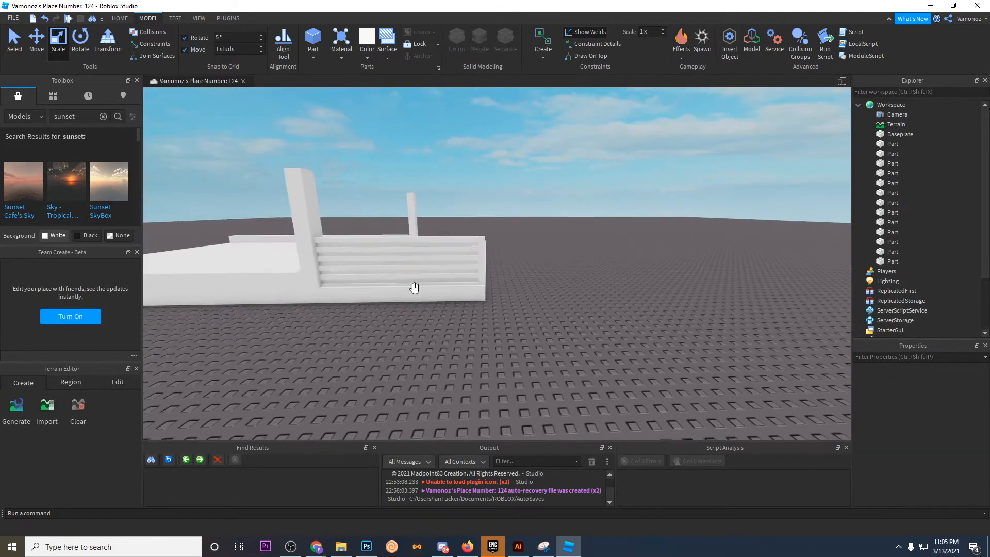
Step: Compare the boarded porch wall with the house concept picture on the Start Simple! slide in Google Slides
{"action": "right_click_drag", "start_coordinate": [525, 335], "coordinate": [525, 337]}
{"action": "right_click_drag", "start_coordinate": [325, 181], "coordinate": [326, 181]}
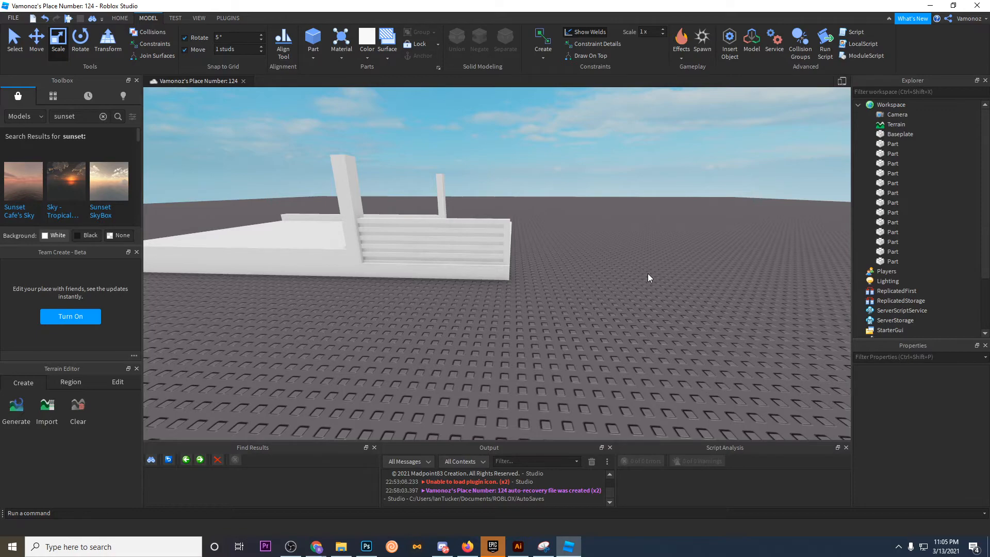
{"action": "right_click_drag", "start_coordinate": [533, 274], "coordinate": [532, 280]}
{"action": "key", "text": "w"}
{"action": "key", "text": "w"}
{"action": "key", "text": "s"}
{"action": "key", "text": "s"}
{"action": "left_click_drag", "start_coordinate": [0, 51], "coordinate": [616, 0]}
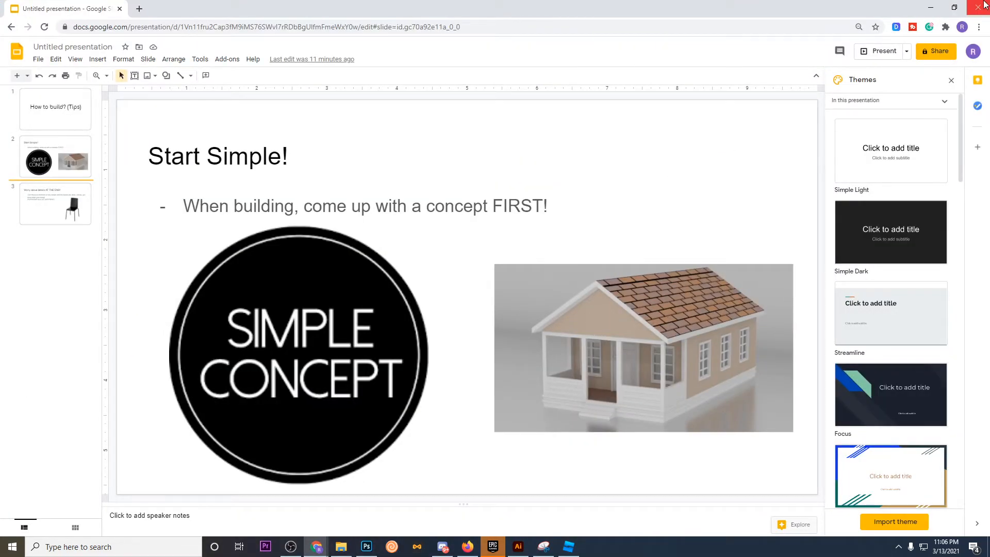
{"action": "left_click", "coordinate": [930, 8]}
Step: Spawn an R6 character with the Load Character plugin using the account's username, and close the plugin window
{"action": "right_click_drag", "start_coordinate": [661, 292], "coordinate": [661, 292]}
{"action": "key", "text": "w"}
{"action": "right_click_drag", "start_coordinate": [543, 233], "coordinate": [474, 307]}
{"action": "scroll", "coordinate": [544, 232], "scroll_direction": "down", "scroll_amount": 5}
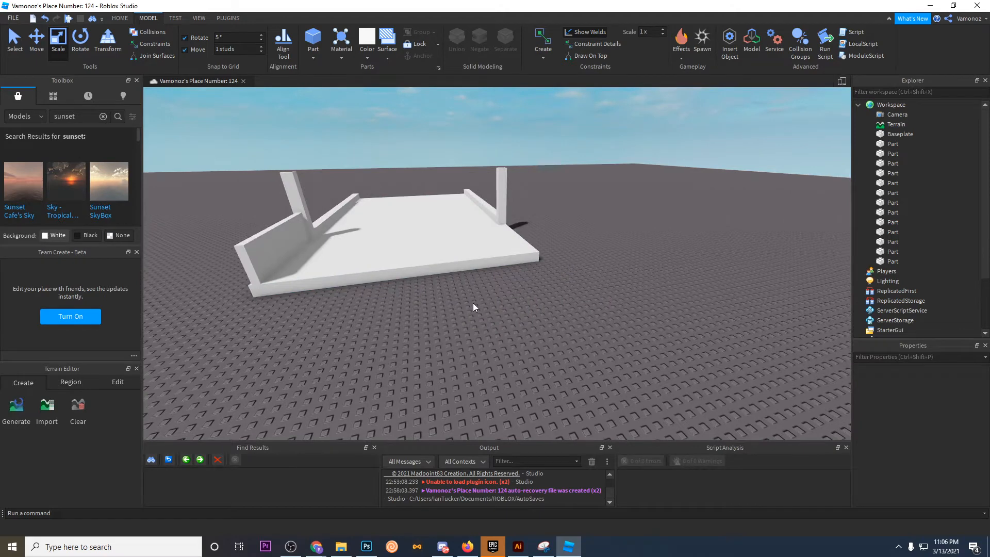
{"action": "left_click", "coordinate": [230, 20]}
{"action": "right_click_drag", "start_coordinate": [343, 244], "coordinate": [342, 246]}
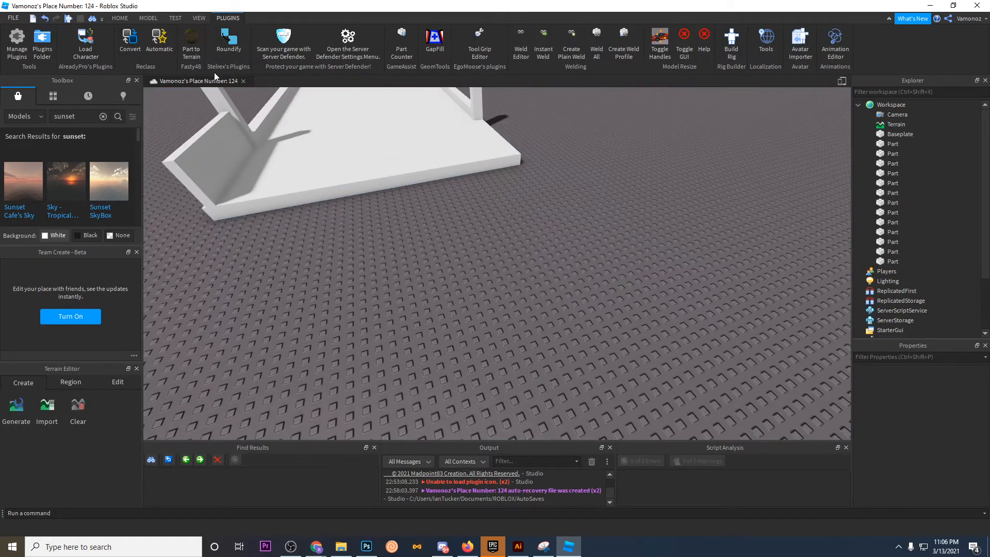
{"action": "left_click", "coordinate": [86, 41]}
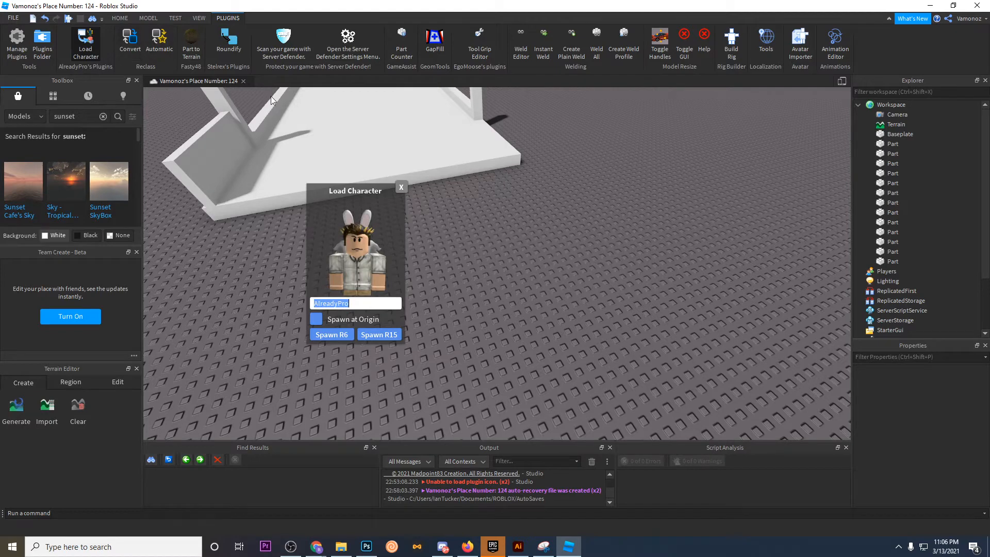
{"action": "type", "text": "Vamonoz"}
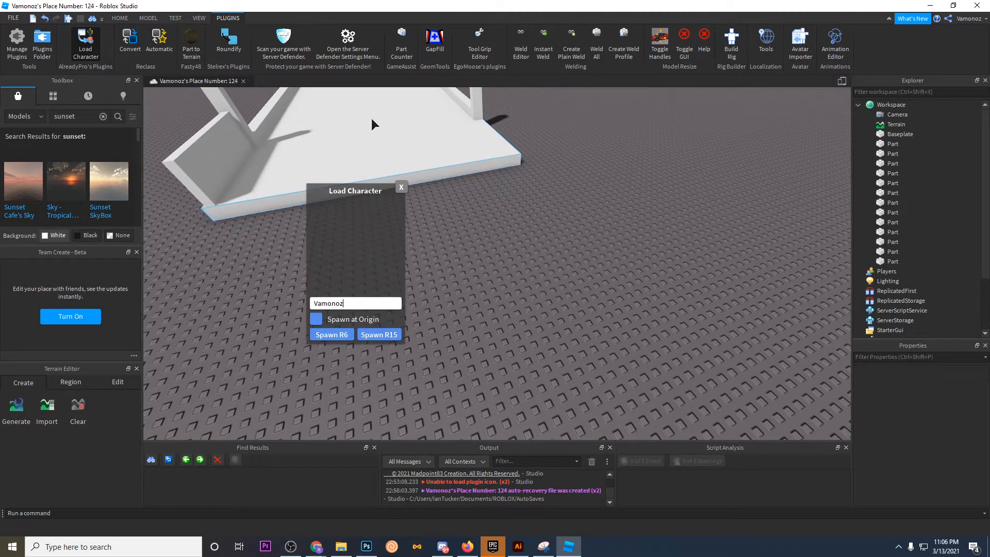
{"action": "right_click_drag", "start_coordinate": [352, 358], "coordinate": [350, 360]}
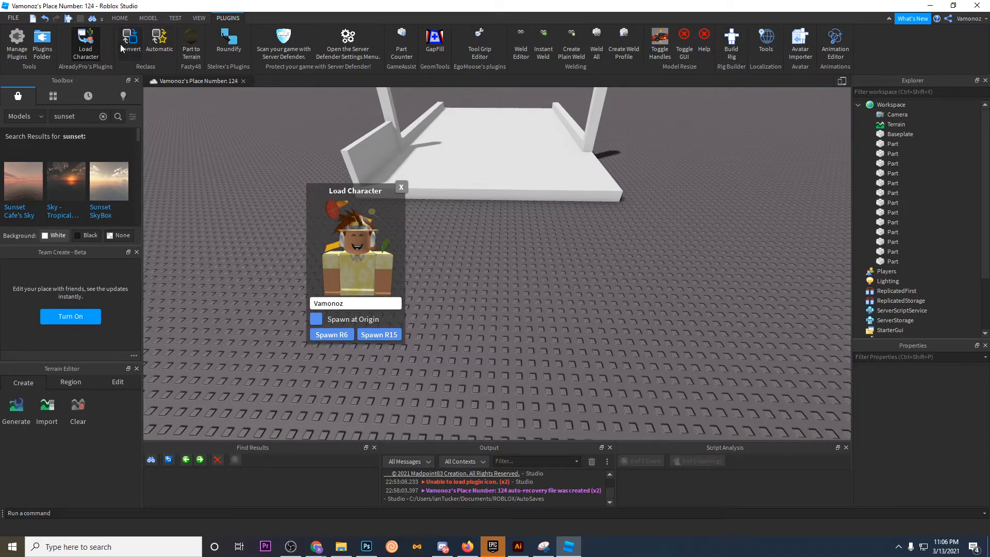
{"action": "left_click", "coordinate": [339, 338]}
{"action": "left_click", "coordinate": [401, 188]}
Step: Place the spawned character on the house floor beside the low wall to judge the scale
{"action": "left_click_drag", "start_coordinate": [485, 259], "coordinate": [656, 252]}
{"action": "right_click_drag", "start_coordinate": [656, 252], "coordinate": [662, 250]}
{"action": "left_click_drag", "start_coordinate": [462, 308], "coordinate": [404, 216]}
{"action": "left_click", "coordinate": [515, 304]}
{"action": "right_click_drag", "start_coordinate": [515, 303], "coordinate": [517, 303]}
{"action": "scroll", "coordinate": [515, 304], "scroll_direction": "up", "scroll_amount": 3}
{"action": "scroll", "coordinate": [516, 305], "scroll_direction": "down", "scroll_amount": 3}
{"action": "key", "text": "w"}
{"action": "key", "text": "s"}
{"action": "key", "text": "d"}
{"action": "scroll", "coordinate": [440, 325], "scroll_direction": "up", "scroll_amount": 4}
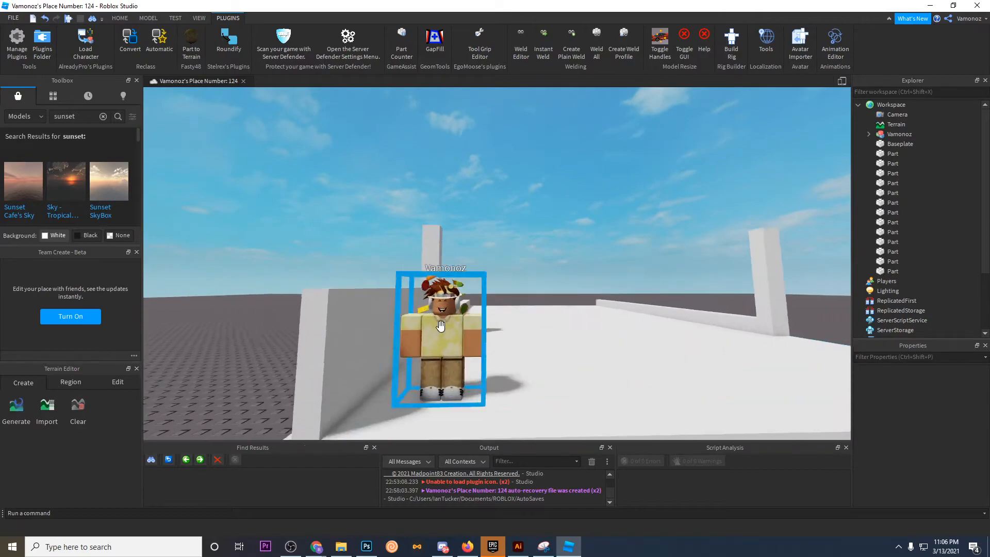
{"action": "right_click_drag", "start_coordinate": [440, 325], "coordinate": [426, 292]}
{"action": "scroll", "coordinate": [427, 292], "scroll_direction": "down", "scroll_amount": 3}
{"action": "key", "text": "d"}
{"action": "scroll", "coordinate": [485, 249], "scroll_direction": "up", "scroll_amount": 4}
{"action": "right_click_drag", "start_coordinate": [485, 248], "coordinate": [484, 248]}
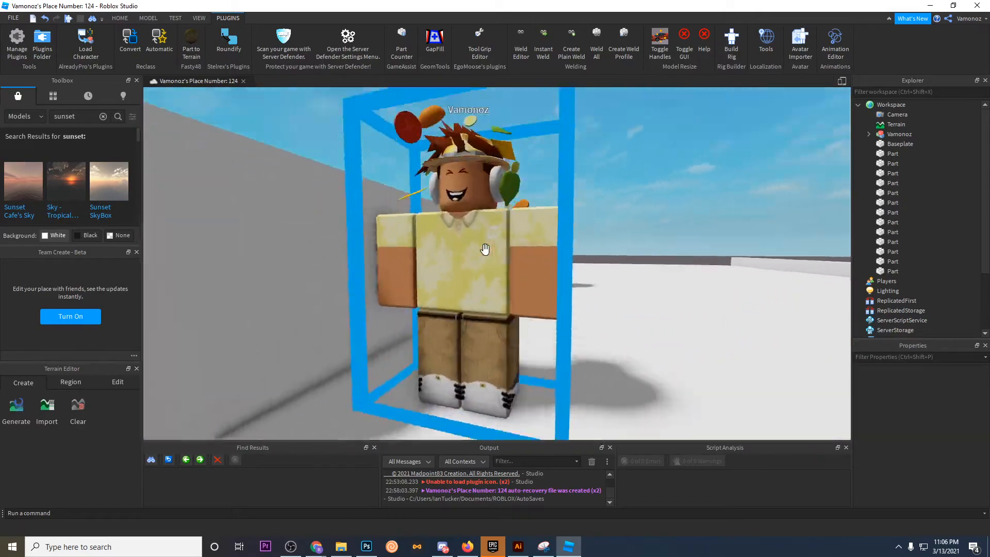
{"action": "scroll", "coordinate": [485, 249], "scroll_direction": "down", "scroll_amount": 5}
{"action": "key", "text": "a"}
Step: Reposition the character on the porch floor behind the boarded wall
{"action": "left_click_drag", "start_coordinate": [459, 252], "coordinate": [543, 330]}
{"action": "scroll", "coordinate": [495, 289], "scroll_direction": "down", "scroll_amount": 3}
{"action": "key", "text": "a"}
{"action": "right_click_drag", "start_coordinate": [542, 326], "coordinate": [545, 324]}
{"action": "scroll", "coordinate": [544, 324], "scroll_direction": "down", "scroll_amount": 3}
{"action": "left_click", "coordinate": [670, 339]}
{"action": "key", "text": "a"}
{"action": "left_click_drag", "start_coordinate": [286, 155], "coordinate": [602, 319]}
{"action": "left_click_drag", "start_coordinate": [479, 180], "coordinate": [484, 199]}
{"action": "key", "text": "w"}
{"action": "right_click_drag", "start_coordinate": [513, 243], "coordinate": [512, 246]}
{"action": "left_click_drag", "start_coordinate": [527, 250], "coordinate": [537, 299]}
{"action": "key", "text": "w"}
{"action": "right_click_drag", "start_coordinate": [542, 261], "coordinate": [544, 264]}
{"action": "left_click_drag", "start_coordinate": [536, 239], "coordinate": [461, 203]}
{"action": "left_click", "coordinate": [550, 287]}
Step: Shift the character along the porch floor with the Move tool
{"action": "left_click", "coordinate": [124, 18]}
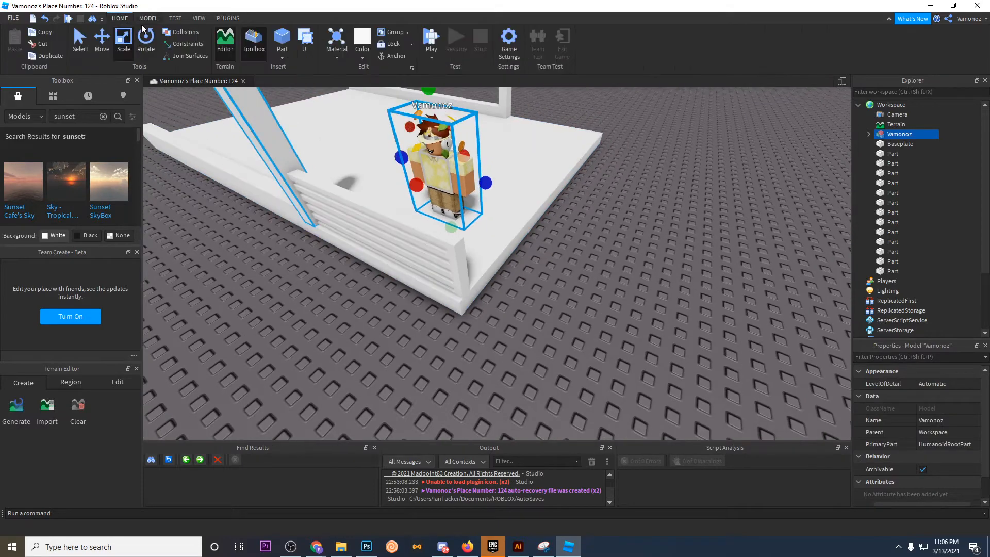
{"action": "left_click_drag", "start_coordinate": [404, 196], "coordinate": [350, 233]}
{"action": "left_click", "coordinate": [503, 289]}
{"action": "scroll", "coordinate": [503, 290], "scroll_direction": "up", "scroll_amount": 4}
{"action": "mouse_move", "coordinate": [502, 289]}
{"action": "right_mouse_down"}
{"action": "mouse_move", "coordinate": [527, 285]}
{"action": "mouse_move", "coordinate": [508, 283]}
{"action": "right_mouse_up"}
{"action": "scroll", "coordinate": [528, 284], "scroll_direction": "down", "scroll_amount": 5}
{"action": "scroll", "coordinate": [508, 282], "scroll_direction": "up", "scroll_amount": 4}
{"action": "left_click_drag", "start_coordinate": [508, 285], "coordinate": [758, 312]}
{"action": "scroll", "coordinate": [705, 336], "scroll_direction": "down", "scroll_amount": 4}
{"action": "left_click", "coordinate": [581, 318]}
{"action": "scroll", "coordinate": [655, 323], "scroll_direction": "up", "scroll_amount": 4}
{"action": "right_click_drag", "start_coordinate": [655, 323], "coordinate": [619, 305]}
{"action": "left_click_drag", "start_coordinate": [543, 298], "coordinate": [496, 317]}
Step: Move the character close to the inner side of the low wall and rotate it in place
{"action": "scroll", "coordinate": [477, 310], "scroll_direction": "down", "scroll_amount": 4}
{"action": "right_click_drag", "start_coordinate": [496, 317], "coordinate": [481, 314]}
{"action": "left_click_drag", "start_coordinate": [517, 336], "coordinate": [413, 224]}
{"action": "left_click_drag", "start_coordinate": [448, 273], "coordinate": [579, 256]}
{"action": "scroll", "coordinate": [395, 283], "scroll_direction": "down", "scroll_amount": 3}
{"action": "scroll", "coordinate": [590, 353], "scroll_direction": "up", "scroll_amount": 5}
{"action": "right_click_drag", "start_coordinate": [579, 256], "coordinate": [582, 276]}
{"action": "left_click_drag", "start_coordinate": [579, 256], "coordinate": [482, 289]}
{"action": "key", "text": "ctrl+r"}
{"action": "key", "text": "ctrl+r"}
{"action": "key", "text": "ctrl+r"}
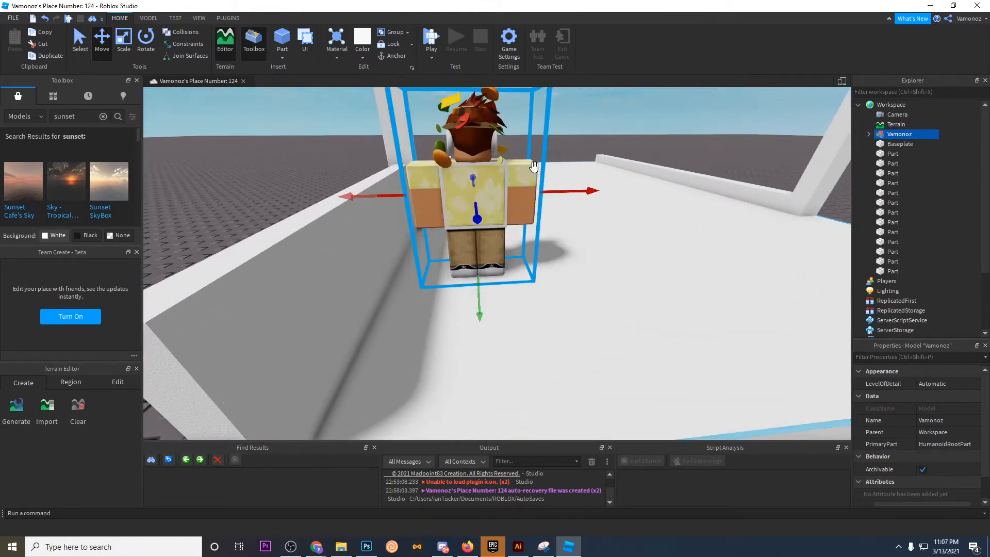
Step: Check the low wall's height against the character from outside the house
{"action": "right_click_drag", "start_coordinate": [559, 145], "coordinate": [511, 201]}
{"action": "scroll", "coordinate": [510, 200], "scroll_direction": "down", "scroll_amount": 4}
{"action": "left_click", "coordinate": [643, 185]}
{"action": "scroll", "coordinate": [555, 274], "scroll_direction": "up", "scroll_amount": 5}
{"action": "right_click_drag", "start_coordinate": [555, 275], "coordinate": [506, 279]}
{"action": "scroll", "coordinate": [554, 275], "scroll_direction": "down", "scroll_amount": 5}
{"action": "key", "text": "d"}
{"action": "scroll", "coordinate": [554, 274], "scroll_direction": "up", "scroll_amount": 3}
{"action": "scroll", "coordinate": [535, 273], "scroll_direction": "down", "scroll_amount": 5}
{"action": "scroll", "coordinate": [506, 279], "scroll_direction": "up", "scroll_amount": 3}
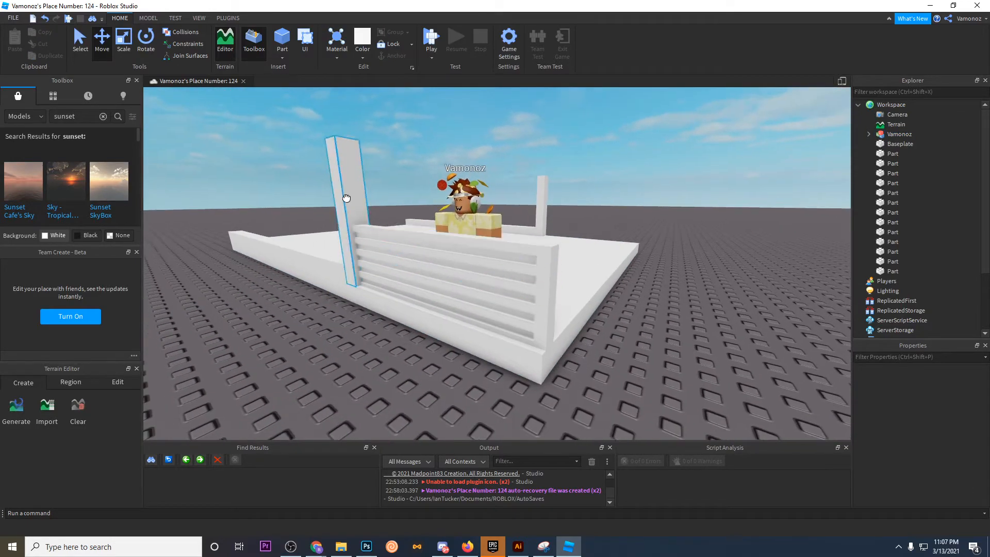
Step: Duplicate the tall pillar and place the copy at the outer end of the boarded wall
{"action": "left_click_drag", "start_coordinate": [397, 220], "coordinate": [614, 253]}
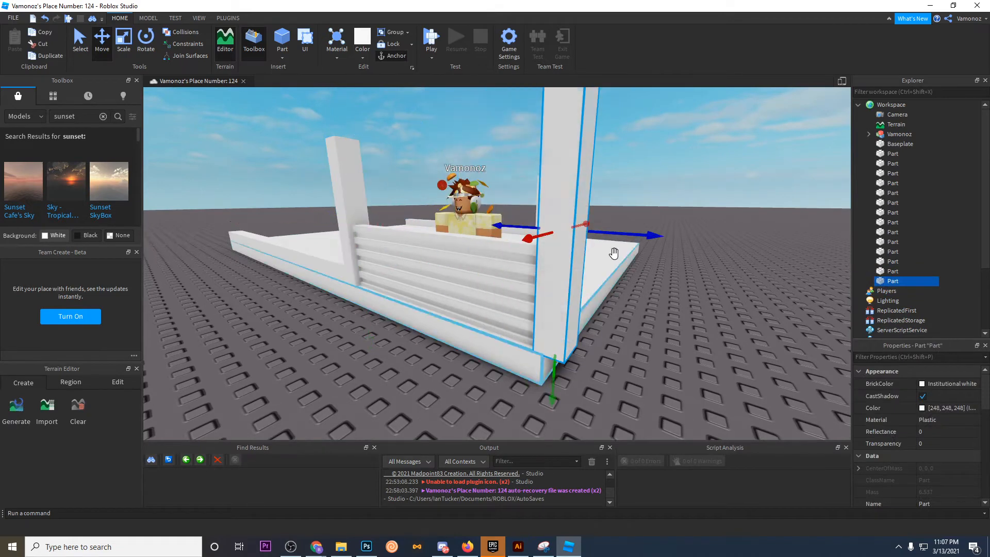
{"action": "left_click", "coordinate": [148, 19]}
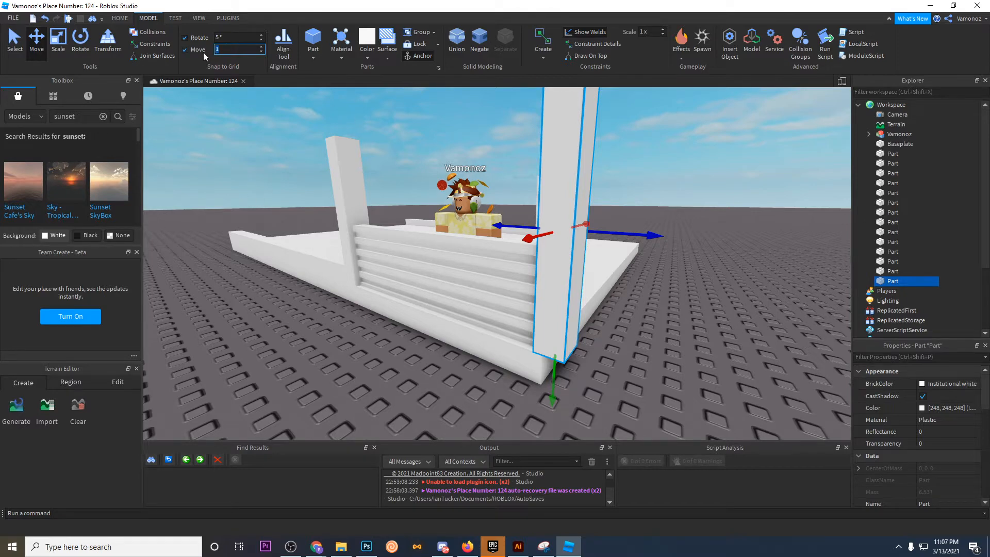
{"action": "right_click_drag", "start_coordinate": [258, 165], "coordinate": [271, 155]}
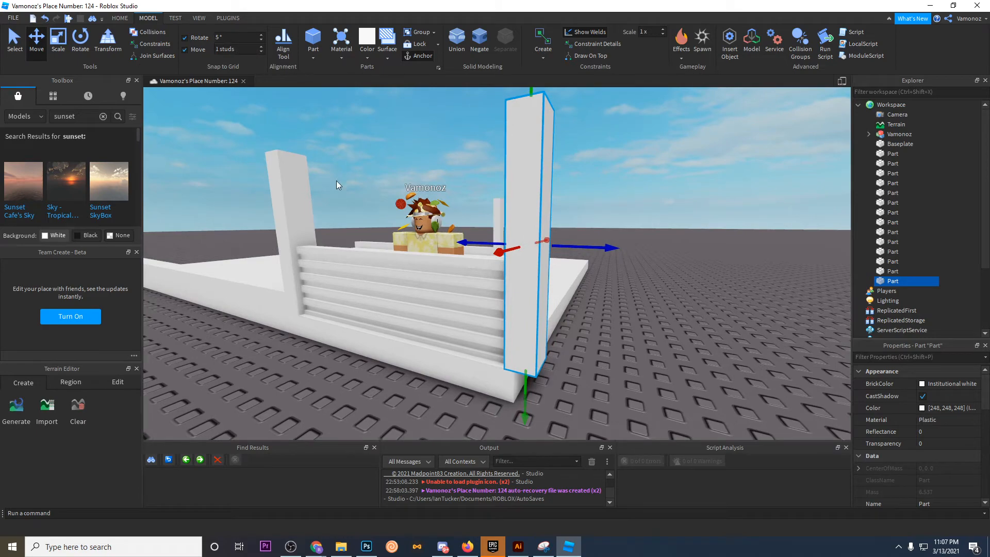
{"action": "key", "text": "w"}
{"action": "right_click_drag", "start_coordinate": [531, 228], "coordinate": [544, 232]}
{"action": "key", "text": "s"}
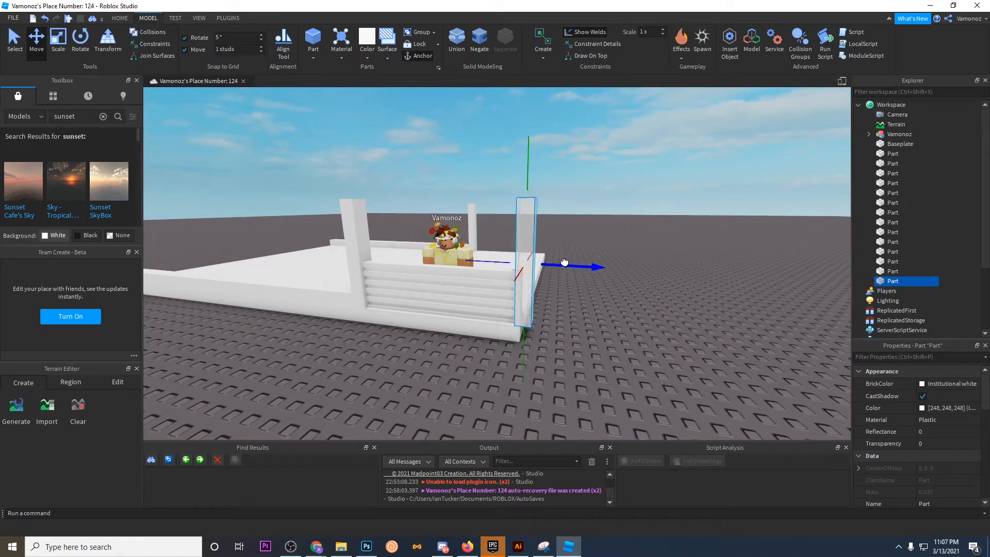
Step: Move the pillar copy off the house onto the open baseplate in front of the porch
{"action": "left_click_drag", "start_coordinate": [565, 262], "coordinate": [587, 265]}
{"action": "key", "text": "w"}
{"action": "right_click_drag", "start_coordinate": [641, 243], "coordinate": [643, 246]}
{"action": "left_click_drag", "start_coordinate": [615, 248], "coordinate": [640, 254]}
{"action": "right_click_drag", "start_coordinate": [637, 258], "coordinate": [638, 256]}
{"action": "scroll", "coordinate": [638, 256], "scroll_direction": "up", "scroll_amount": 3}
{"action": "scroll", "coordinate": [480, 223], "scroll_direction": "down", "scroll_amount": 4}
{"action": "scroll", "coordinate": [480, 223], "scroll_direction": "up", "scroll_amount": 2}
{"action": "left_click_drag", "start_coordinate": [480, 223], "coordinate": [527, 233]}
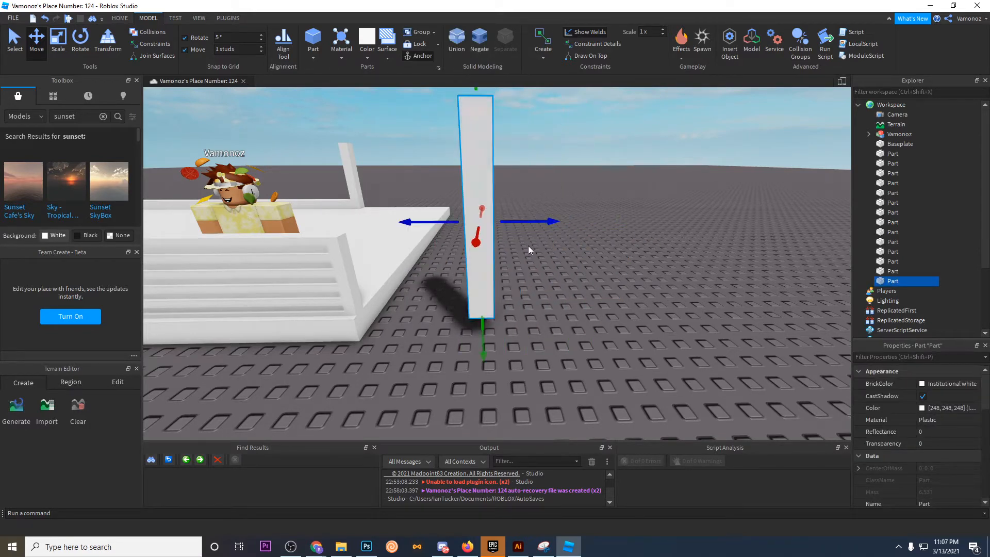
Step: Slide the pillar copy along the baseplate with the Move snap at 1 stud
{"action": "left_click", "coordinate": [525, 258]}
{"action": "scroll", "coordinate": [524, 265], "scroll_direction": "up", "scroll_amount": 3}
{"action": "right_click_drag", "start_coordinate": [524, 265], "coordinate": [516, 253]}
{"action": "scroll", "coordinate": [490, 250], "scroll_direction": "down", "scroll_amount": 3}
{"action": "left_click", "coordinate": [477, 248]}
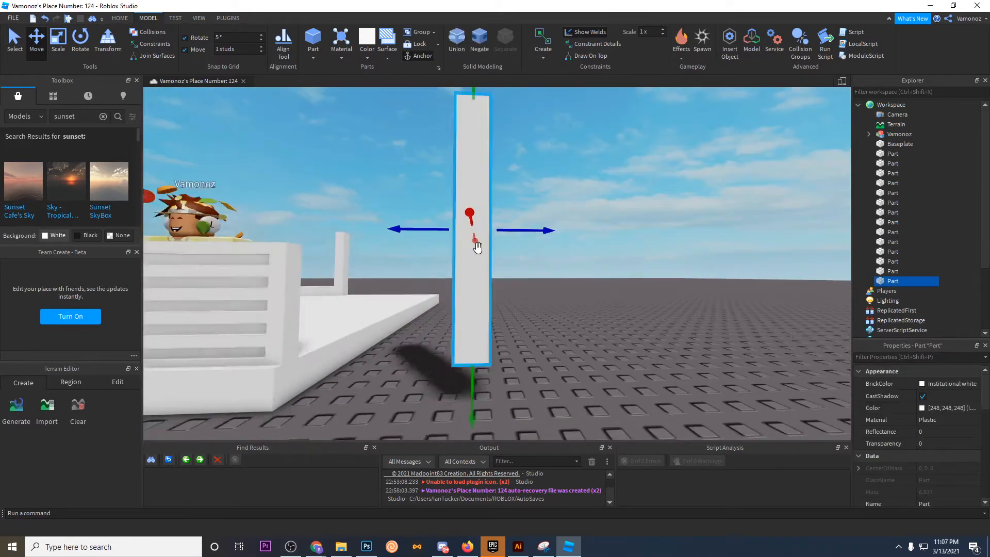
{"action": "scroll", "coordinate": [478, 247], "scroll_direction": "down", "scroll_amount": 3}
{"action": "left_click_drag", "start_coordinate": [525, 248], "coordinate": [515, 249]}
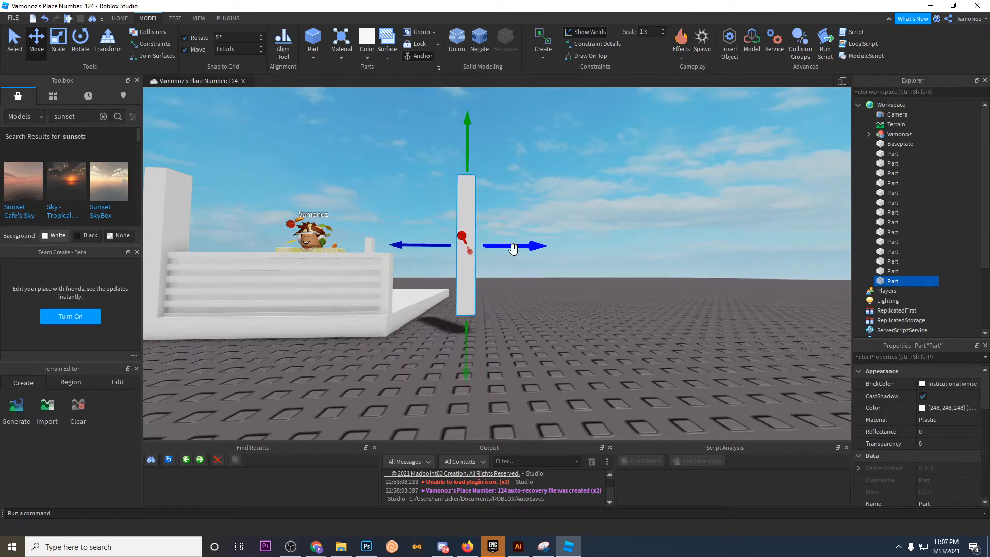
{"action": "scroll", "coordinate": [485, 273], "scroll_direction": "up", "scroll_amount": 3}
{"action": "right_click_drag", "start_coordinate": [481, 278], "coordinate": [498, 293]}
{"action": "scroll", "coordinate": [498, 292], "scroll_direction": "up", "scroll_amount": 2}
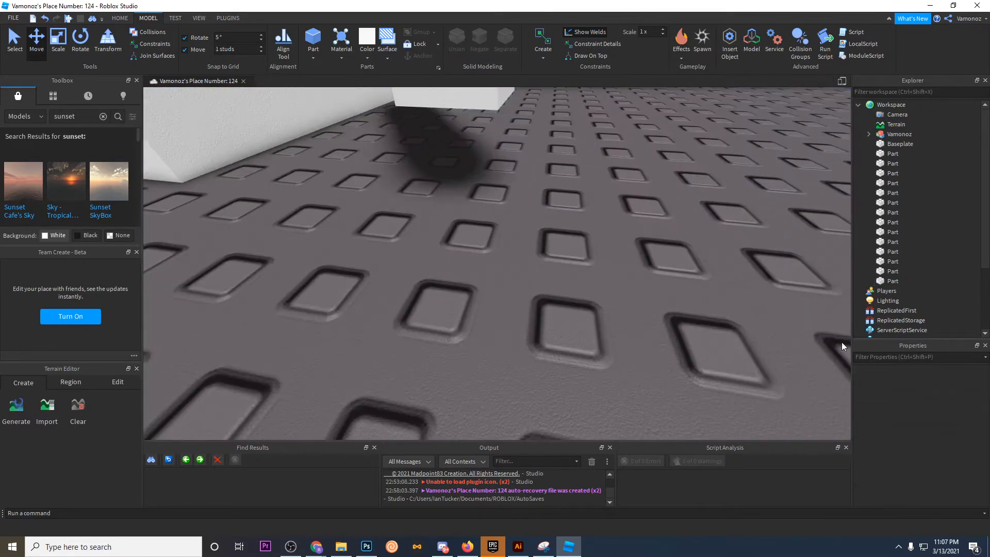
{"action": "scroll", "coordinate": [578, 263], "scroll_direction": "down", "scroll_amount": 5}
{"action": "left_click", "coordinate": [534, 335]}
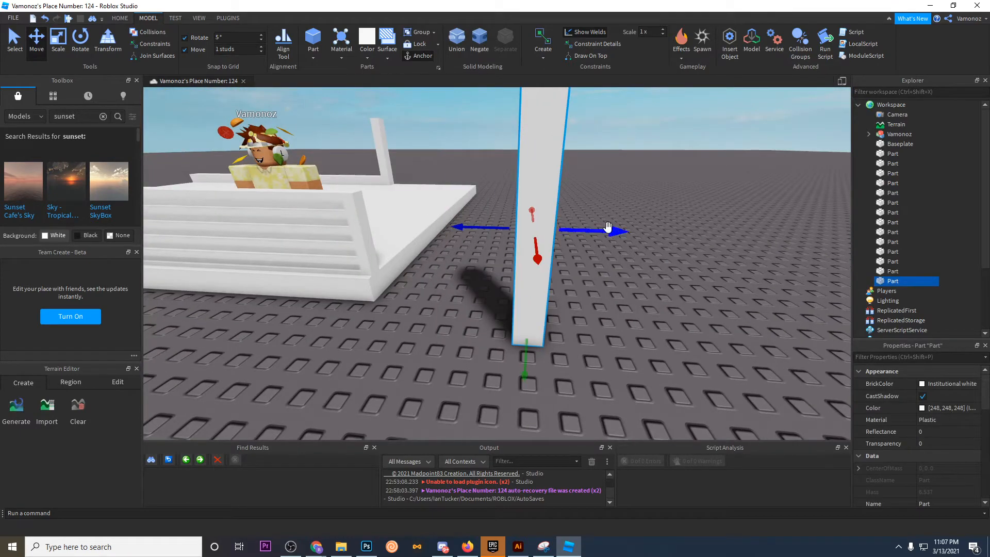
{"action": "left_click_drag", "start_coordinate": [608, 227], "coordinate": [723, 276]}
Step: Set the Move snap increment to 0 studs and move the pillar copy freely
{"action": "key", "text": "d"}
{"action": "left_click", "coordinate": [727, 283]}
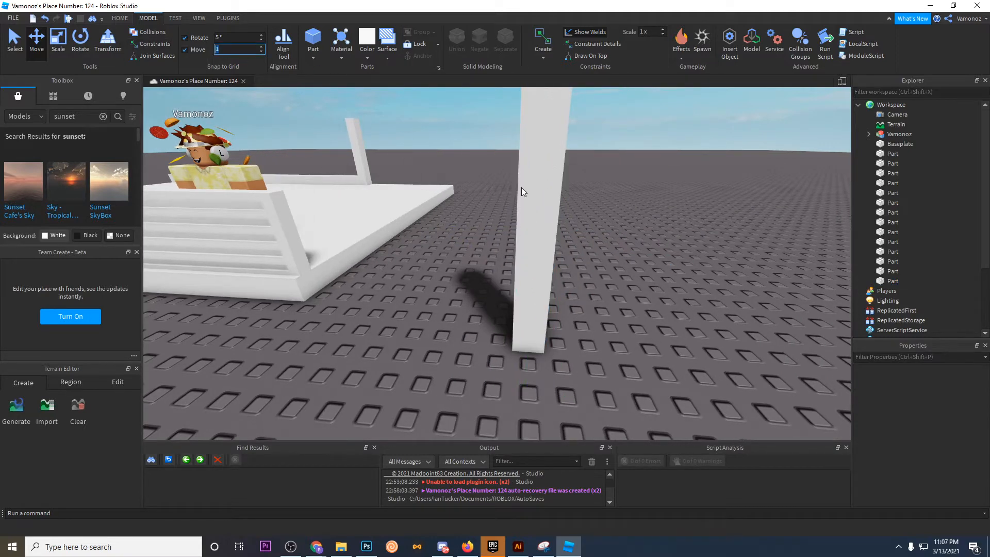
{"action": "mouse_move", "coordinate": [592, 233]}
{"action": "left_mouse_down"}
{"action": "mouse_move", "coordinate": [666, 250]}
{"action": "mouse_move", "coordinate": [594, 243]}
{"action": "left_mouse_up"}
{"action": "scroll", "coordinate": [594, 244], "scroll_direction": "up", "scroll_amount": 5}
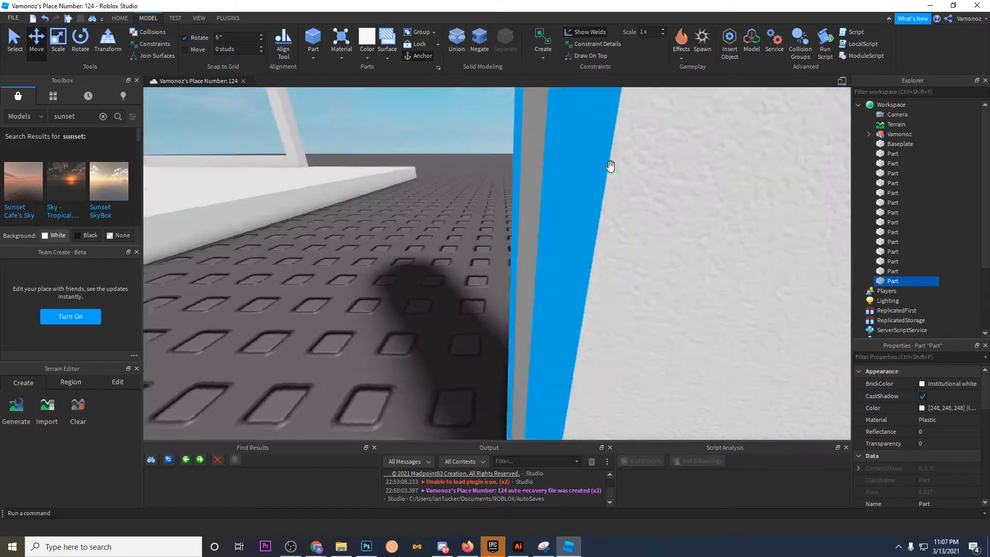
{"action": "scroll", "coordinate": [610, 166], "scroll_direction": "down", "scroll_amount": 5}
{"action": "left_click_drag", "start_coordinate": [480, 156], "coordinate": [483, 158]}
Step: Duplicate the freestanding pillar and move the duplicate out beside it
{"action": "left_click", "coordinate": [637, 249]}
{"action": "scroll", "coordinate": [566, 293], "scroll_direction": "down", "scroll_amount": 5}
{"action": "right_click_drag", "start_coordinate": [637, 250], "coordinate": [499, 261]}
{"action": "scroll", "coordinate": [499, 261], "scroll_direction": "up", "scroll_amount": 8}
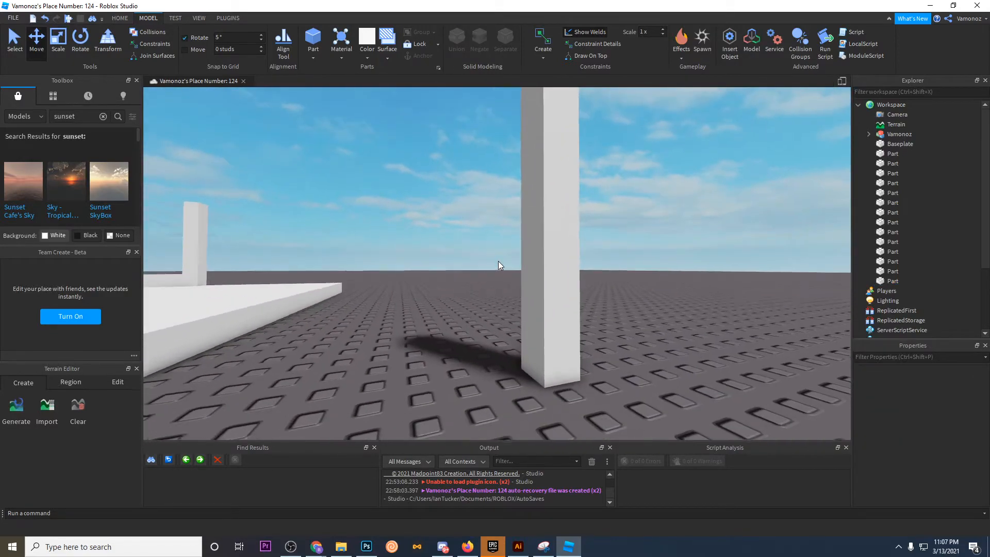
{"action": "scroll", "coordinate": [497, 258], "scroll_direction": "down", "scroll_amount": 8}
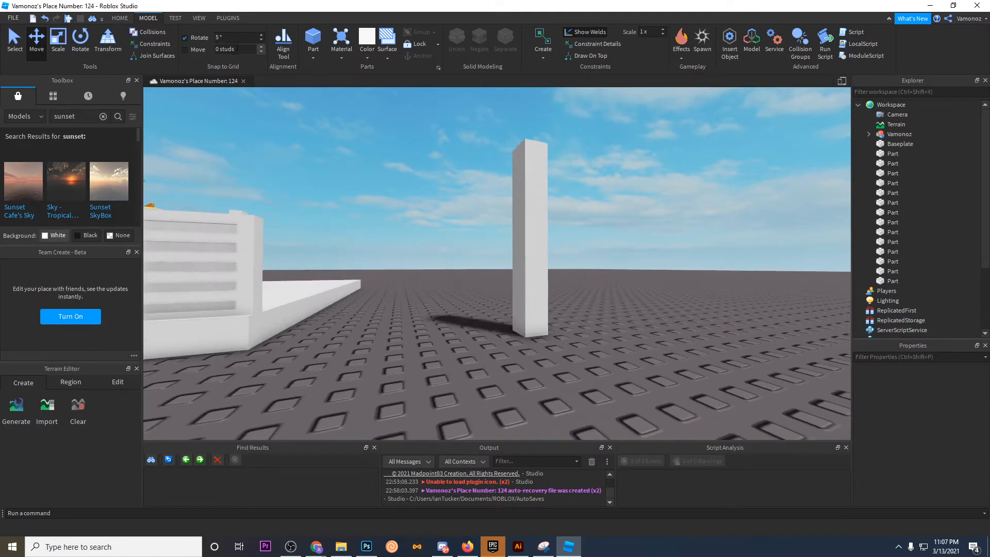
{"action": "key", "text": "d"}
{"action": "right_click_drag", "start_coordinate": [481, 252], "coordinate": [469, 232]}
{"action": "left_click", "coordinate": [464, 250]}
{"action": "key", "text": "w"}
{"action": "key", "text": "a"}
{"action": "scroll", "coordinate": [510, 239], "scroll_direction": "up", "scroll_amount": 2}
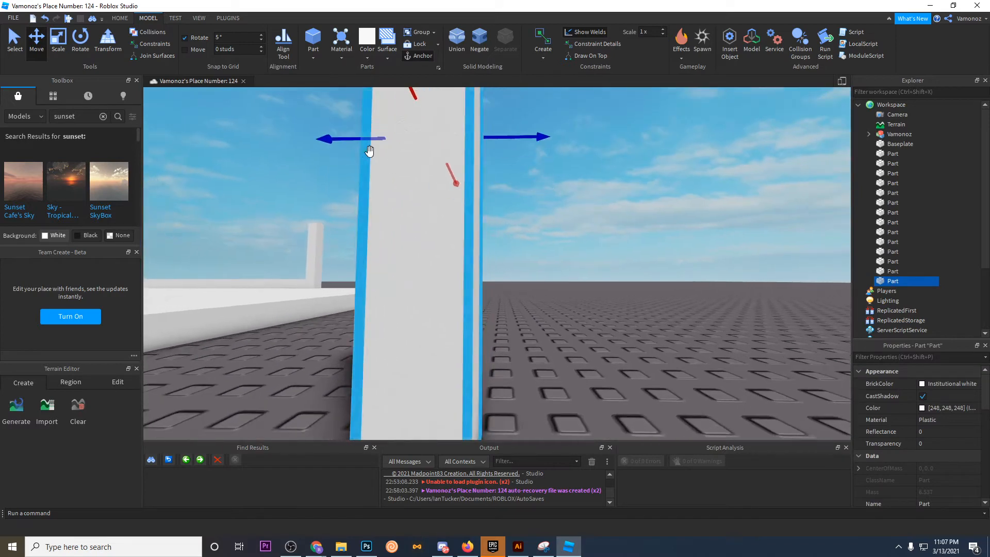
{"action": "key", "text": "ctrl+d"}
{"action": "left_click_drag", "start_coordinate": [363, 140], "coordinate": [474, 187]}
Step: Slide the duplicate pillar sideways against the face of the first freestanding pillar
{"action": "scroll", "coordinate": [474, 187], "scroll_direction": "up", "scroll_amount": 2}
{"action": "scroll", "coordinate": [475, 196], "scroll_direction": "down", "scroll_amount": 4}
{"action": "scroll", "coordinate": [518, 195], "scroll_direction": "up", "scroll_amount": 5}
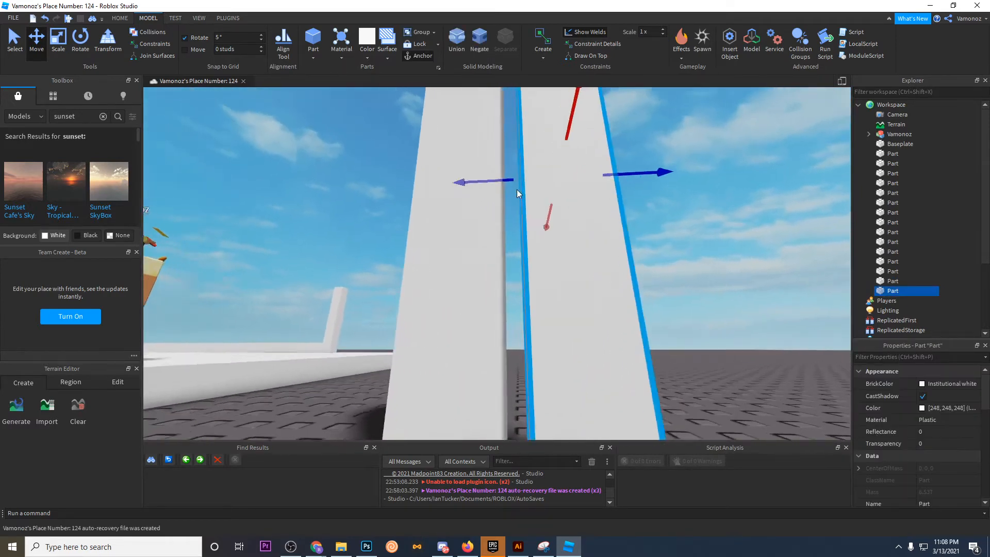
{"action": "left_click_drag", "start_coordinate": [507, 145], "coordinate": [486, 149]}
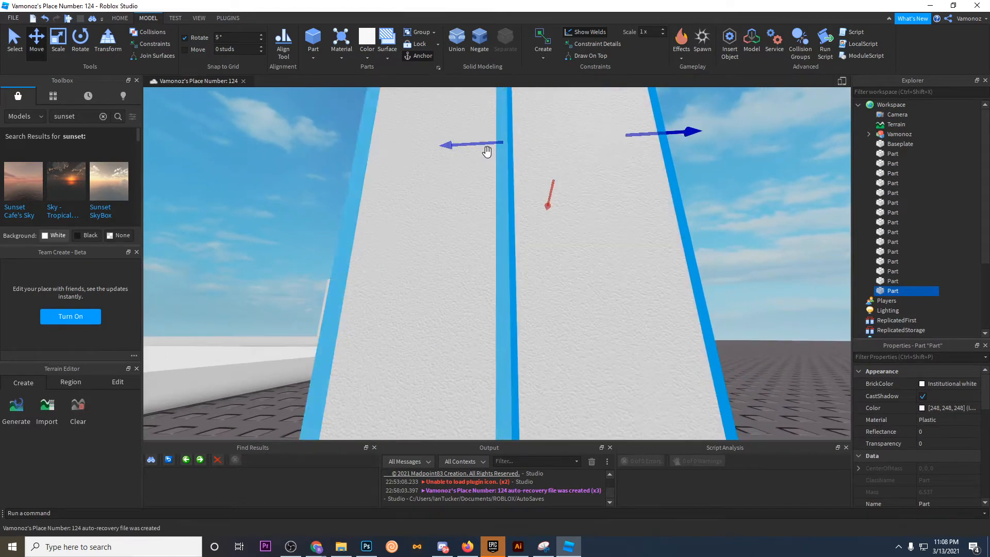
Step: Duplicate the pillar beside the first freestanding one and move the copy sideways to leave an open span
{"action": "left_click", "coordinate": [482, 181]}
{"action": "key", "text": "s"}
{"action": "key", "text": "ctrl+d"}
{"action": "left_click_drag", "start_coordinate": [555, 219], "coordinate": [707, 258]}
{"action": "key", "text": "d"}
{"action": "key", "text": "s"}
Step: Scale a shortened pillar copy across the open span to the outer pillar, forming a beam at the top
{"action": "left_click", "coordinate": [58, 41]}
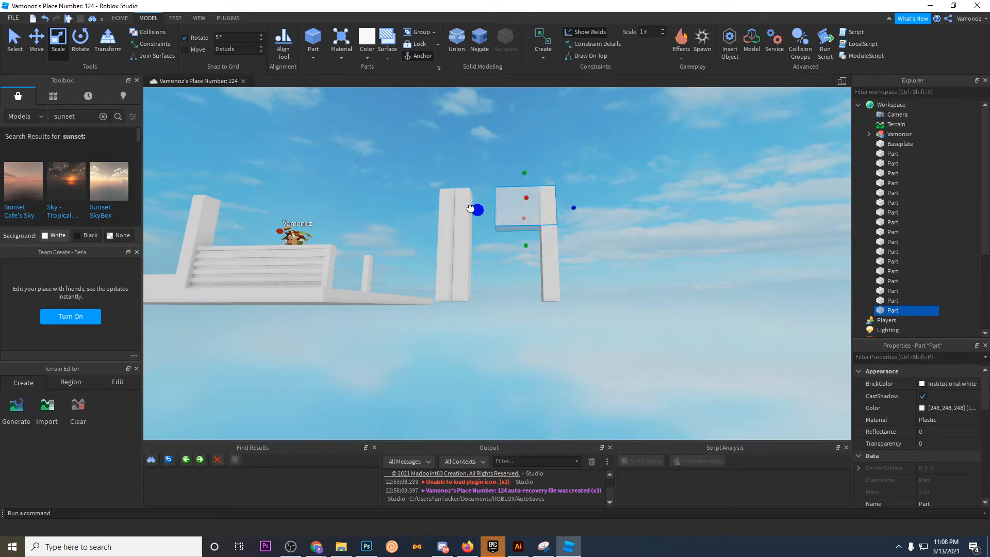
{"action": "left_click_drag", "start_coordinate": [493, 210], "coordinate": [396, 201]}
{"action": "key", "text": "w"}
{"action": "left_click", "coordinate": [396, 203]}
{"action": "key", "text": "w"}
{"action": "right_click_drag", "start_coordinate": [438, 234], "coordinate": [418, 224]}
{"action": "key", "text": "d"}
{"action": "left_click", "coordinate": [492, 167]}
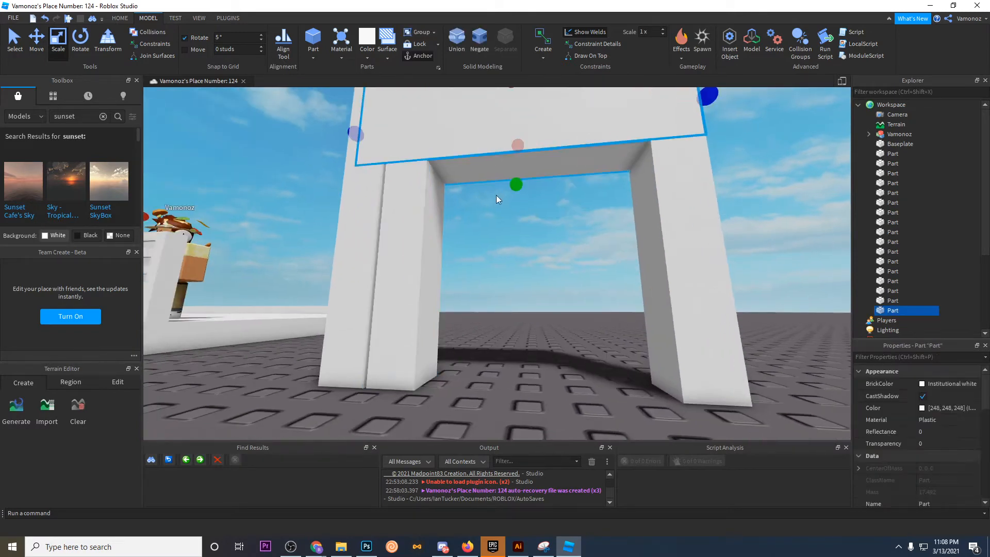
Step: Thin the top beam by raising its underside and place a duplicate of the beam lower between the pillars
{"action": "left_click_drag", "start_coordinate": [516, 184], "coordinate": [513, 176]}
{"action": "right_click_drag", "start_coordinate": [514, 170], "coordinate": [513, 154]}
{"action": "left_click_drag", "start_coordinate": [513, 177], "coordinate": [511, 162]}
{"action": "key", "text": "s"}
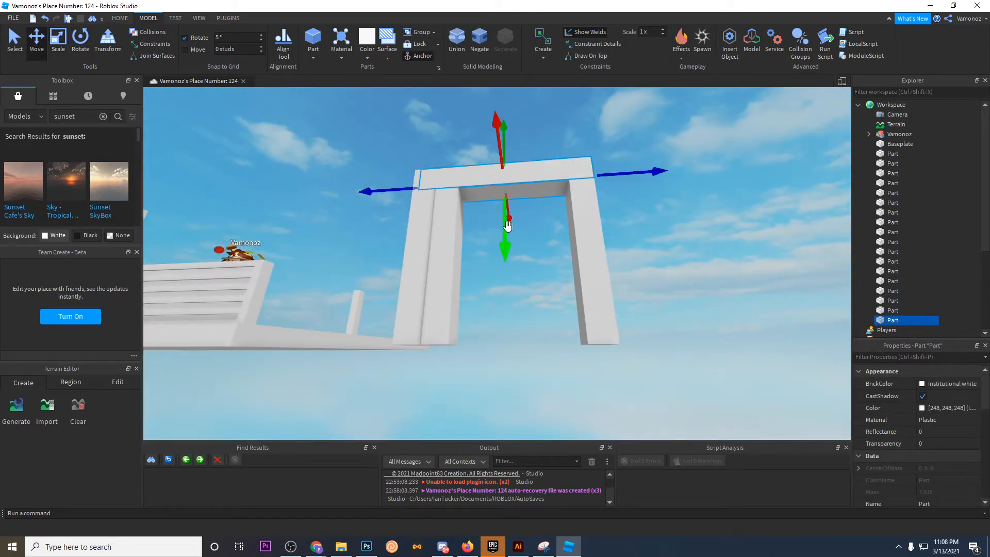
{"action": "left_click_drag", "start_coordinate": [507, 226], "coordinate": [509, 265]}
Step: Duplicate a pillar, move the copy inward and shorten it into a post between the upper and lower beams
{"action": "left_click", "coordinate": [593, 266]}
{"action": "key", "text": "ctrl+d"}
{"action": "left_click_drag", "start_coordinate": [639, 242], "coordinate": [499, 224]}
{"action": "key", "text": "w"}
{"action": "key", "text": "s"}
{"action": "left_click", "coordinate": [65, 50]}
{"action": "left_click", "coordinate": [550, 279]}
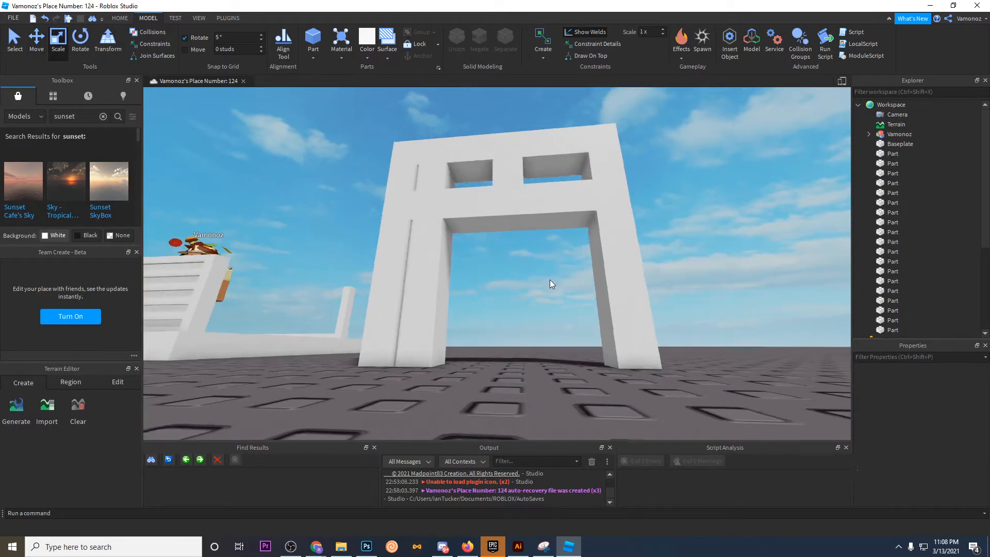
{"action": "right_click_drag", "start_coordinate": [550, 280], "coordinate": [552, 295]}
{"action": "key", "text": "a"}
{"action": "left_click", "coordinate": [617, 164]}
{"action": "key", "text": "d"}
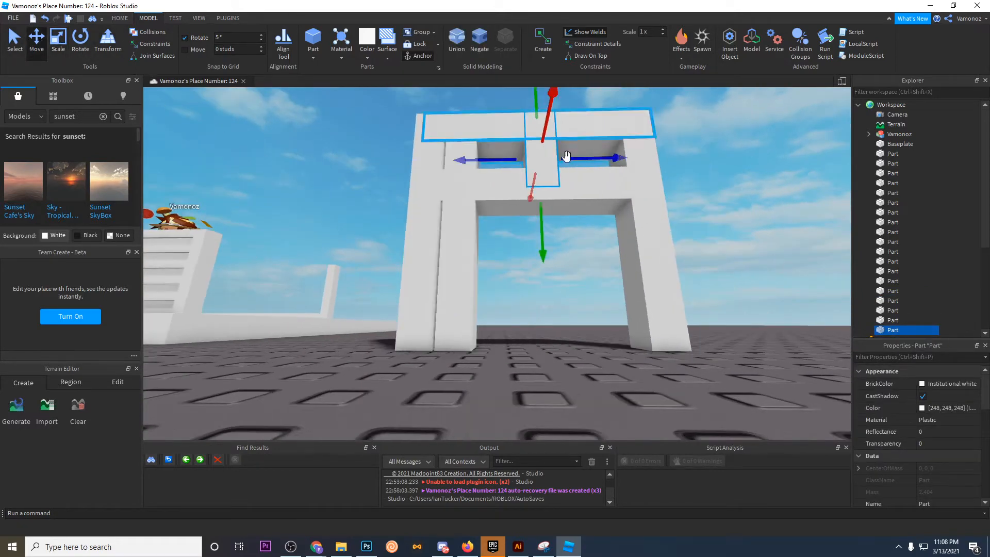
Step: Select the inner pillar of the pair and scale its side slightly toward the outer pillar with Move snapping off
{"action": "left_click", "coordinate": [440, 217]}
{"action": "left_click", "coordinate": [470, 195]}
{"action": "right_click_drag", "start_coordinate": [562, 257], "coordinate": [562, 268]}
{"action": "key", "text": "s"}
{"action": "key", "text": "w"}
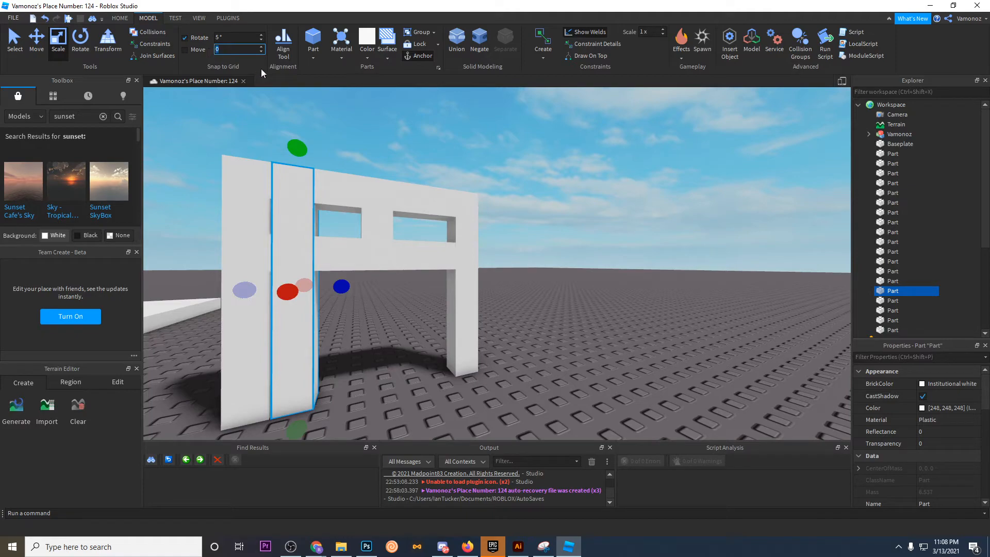
{"action": "right_click_drag", "start_coordinate": [392, 163], "coordinate": [392, 163]}
{"action": "key", "text": "w"}
{"action": "right_click_drag", "start_coordinate": [477, 222], "coordinate": [477, 222]}
{"action": "left_click", "coordinate": [679, 323]}
{"action": "right_click_drag", "start_coordinate": [679, 322], "coordinate": [680, 323]}
{"action": "key", "text": "w"}
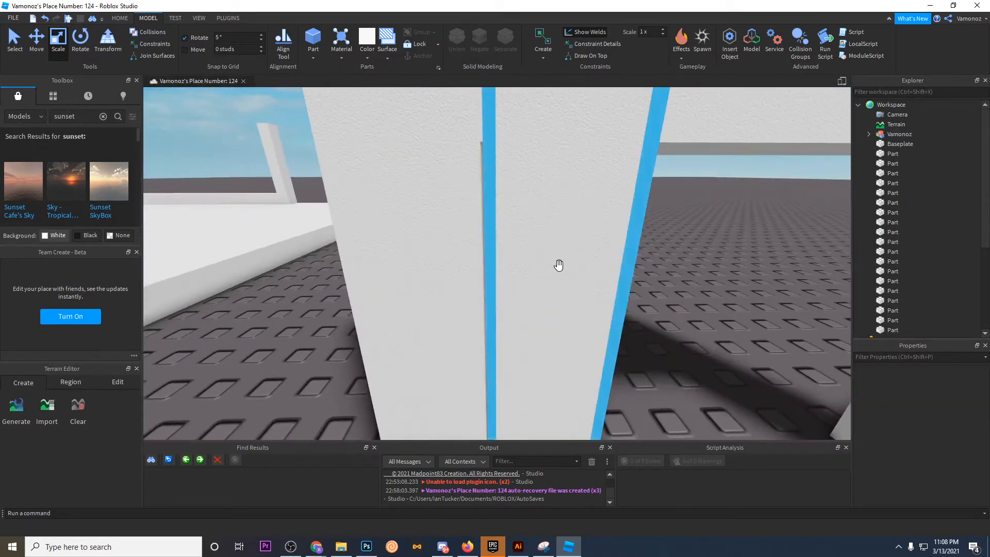
{"action": "left_click", "coordinate": [559, 266]}
{"action": "left_click_drag", "start_coordinate": [470, 223], "coordinate": [468, 221]}
Step: Extend the inner pillar's side in tiny amounts until it closes the gap to the outer pillar
{"action": "left_click", "coordinate": [689, 287]}
{"action": "right_click_drag", "start_coordinate": [689, 286], "coordinate": [689, 287]}
{"action": "key", "text": "w"}
{"action": "left_click", "coordinate": [637, 268]}
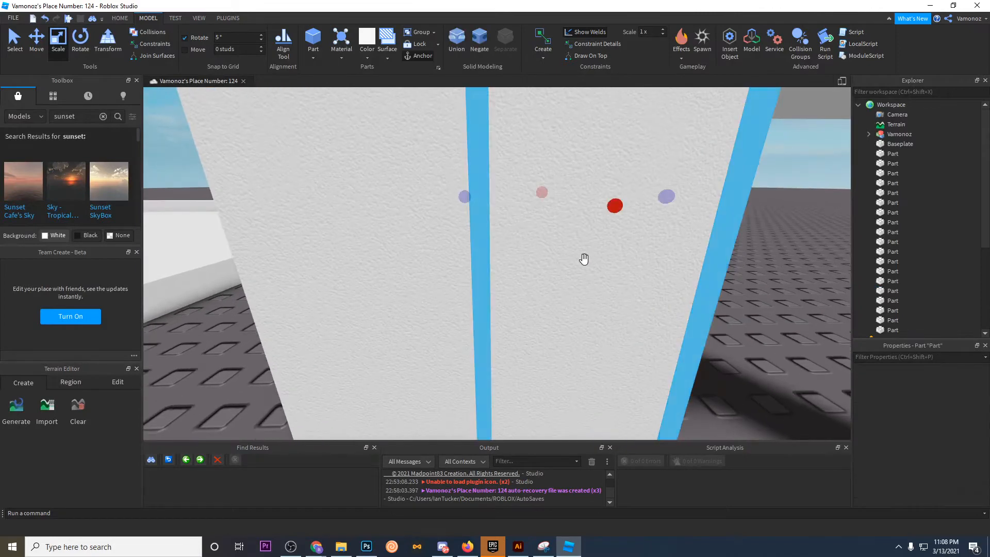
{"action": "left_click_drag", "start_coordinate": [469, 196], "coordinate": [468, 196]}
{"action": "left_click", "coordinate": [760, 303]}
{"action": "right_click_drag", "start_coordinate": [760, 302], "coordinate": [760, 302]}
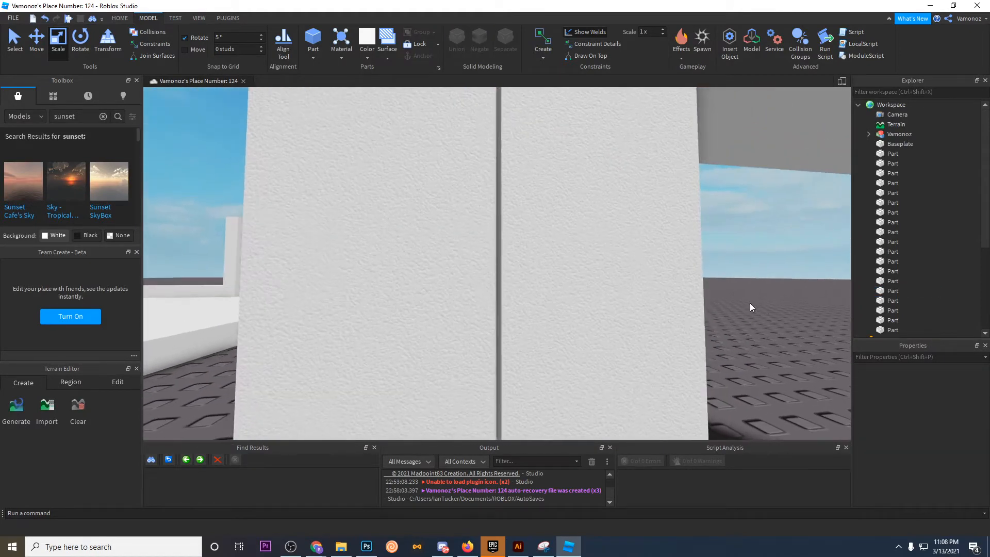
{"action": "left_click", "coordinate": [624, 251]}
{"action": "left_click_drag", "start_coordinate": [469, 186], "coordinate": [466, 186]}
{"action": "left_click", "coordinate": [747, 276]}
{"action": "right_click_drag", "start_coordinate": [747, 275], "coordinate": [747, 276]}
{"action": "left_click", "coordinate": [614, 250]}
{"action": "left_click_drag", "start_coordinate": [464, 186], "coordinate": [463, 185]}
{"action": "left_click", "coordinate": [791, 320]}
{"action": "left_click", "coordinate": [630, 265]}
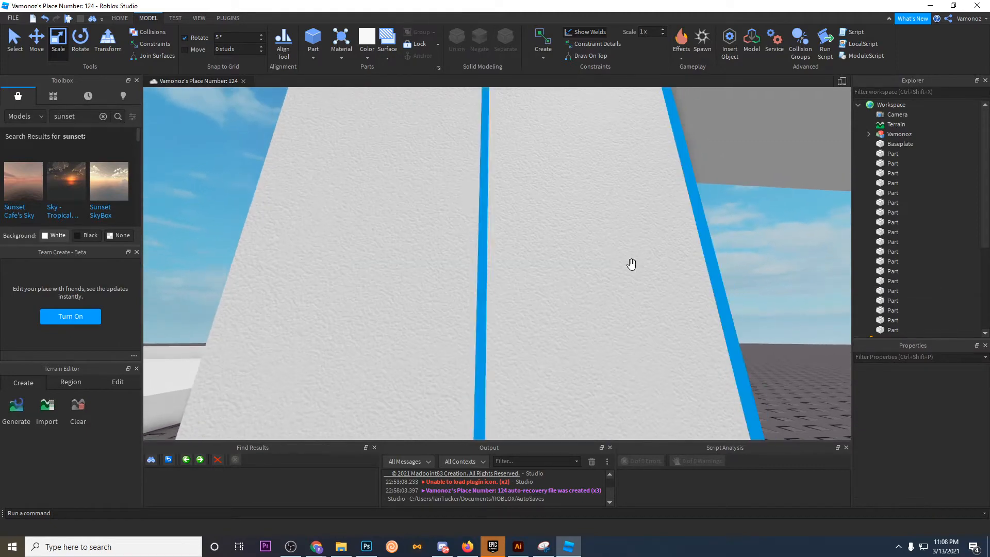
Step: Color the inner pillar Black to set it apart from the outer pillar
{"action": "left_click", "coordinate": [368, 58]}
{"action": "left_click", "coordinate": [476, 237]}
{"action": "left_click", "coordinate": [744, 283]}
{"action": "right_click_drag", "start_coordinate": [744, 283], "coordinate": [744, 282]}
{"action": "right_click_drag", "start_coordinate": [808, 211], "coordinate": [695, 202]}
{"action": "scroll", "coordinate": [695, 202], "scroll_direction": "down", "scroll_amount": 1}
{"action": "scroll", "coordinate": [493, 241], "scroll_direction": "up", "scroll_amount": 1}
{"action": "right_click_drag", "start_coordinate": [571, 232], "coordinate": [510, 223]}
{"action": "left_click", "coordinate": [480, 277]}
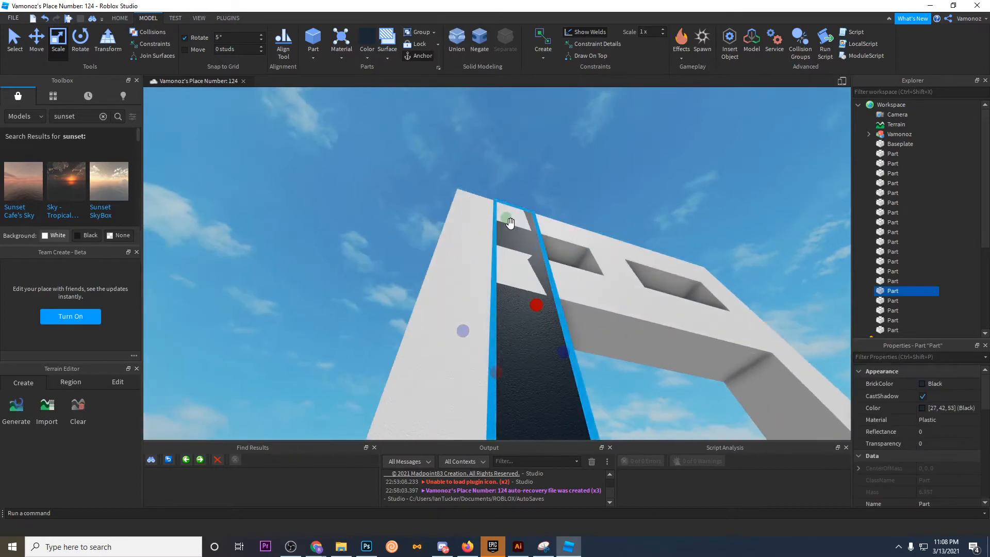
Step: Scale the black pillar's side slightly further toward the white outer pillar
{"action": "right_click_drag", "start_coordinate": [468, 308], "coordinate": [462, 312]}
{"action": "scroll", "coordinate": [462, 311], "scroll_direction": "up", "scroll_amount": 3}
{"action": "left_click_drag", "start_coordinate": [456, 279], "coordinate": [453, 280]}
{"action": "scroll", "coordinate": [454, 280], "scroll_direction": "down", "scroll_amount": 4}
{"action": "left_click", "coordinate": [732, 349]}
{"action": "scroll", "coordinate": [680, 335], "scroll_direction": "up", "scroll_amount": 3}
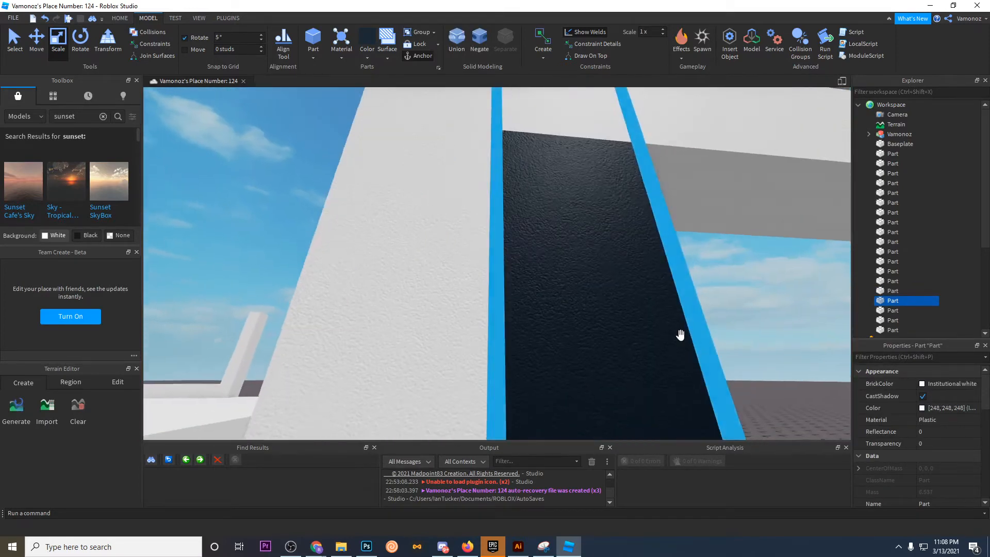
{"action": "scroll", "coordinate": [681, 335], "scroll_direction": "down", "scroll_amount": 1}
{"action": "right_click_drag", "start_coordinate": [747, 340], "coordinate": [568, 334]}
{"action": "scroll", "coordinate": [572, 334], "scroll_direction": "down", "scroll_amount": 3}
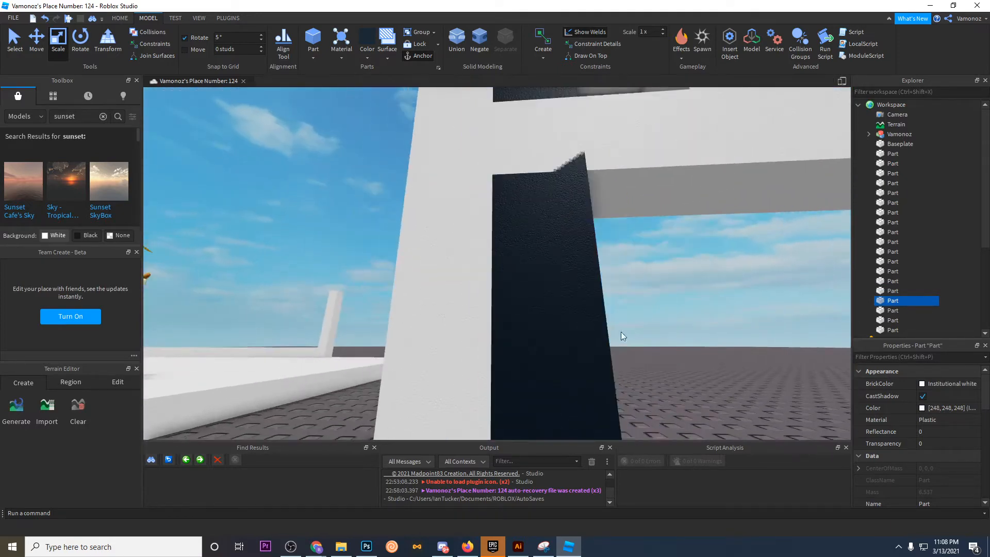
{"action": "left_click", "coordinate": [538, 197]}
{"action": "scroll", "coordinate": [547, 209], "scroll_direction": "down", "scroll_amount": 3}
{"action": "scroll", "coordinate": [542, 211], "scroll_direction": "up", "scroll_amount": 3}
{"action": "mouse_move", "coordinate": [511, 214]}
{"action": "left_mouse_down"}
{"action": "mouse_move", "coordinate": [529, 227]}
{"action": "mouse_move", "coordinate": [511, 201]}
{"action": "left_mouse_up"}
{"action": "key", "text": "ctrl+z"}
Step: Lower the top of the black pillar to the underside of the lower beam
{"action": "right_click_drag", "start_coordinate": [510, 199], "coordinate": [511, 201]}
{"action": "right_click_drag", "start_coordinate": [511, 200], "coordinate": [510, 224]}
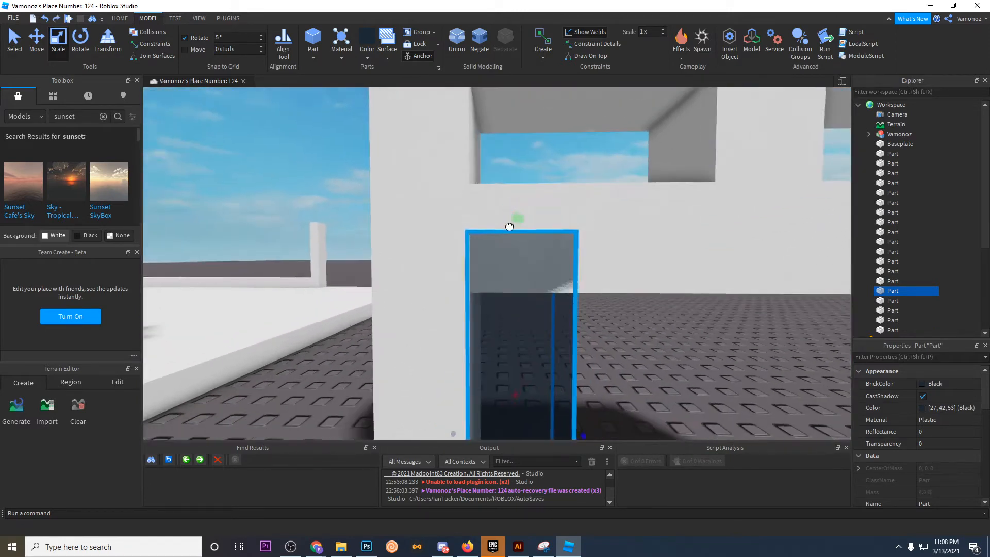
{"action": "left_click_drag", "start_coordinate": [511, 223], "coordinate": [530, 262]}
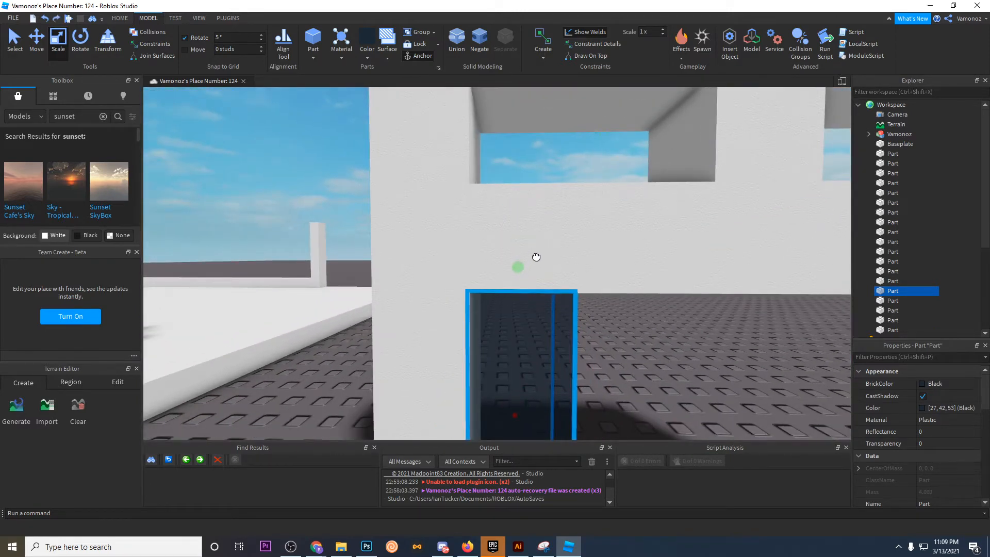
{"action": "left_click", "coordinate": [612, 311]}
Step: Examine the frame with its black pillar from several distances and compare it with the house
{"action": "scroll", "coordinate": [612, 311], "scroll_direction": "up", "scroll_amount": 3}
{"action": "scroll", "coordinate": [614, 311], "scroll_direction": "down", "scroll_amount": 2}
{"action": "right_click_drag", "start_coordinate": [583, 313], "coordinate": [713, 345]}
{"action": "scroll", "coordinate": [602, 320], "scroll_direction": "up", "scroll_amount": 3}
{"action": "scroll", "coordinate": [713, 345], "scroll_direction": "down", "scroll_amount": 5}
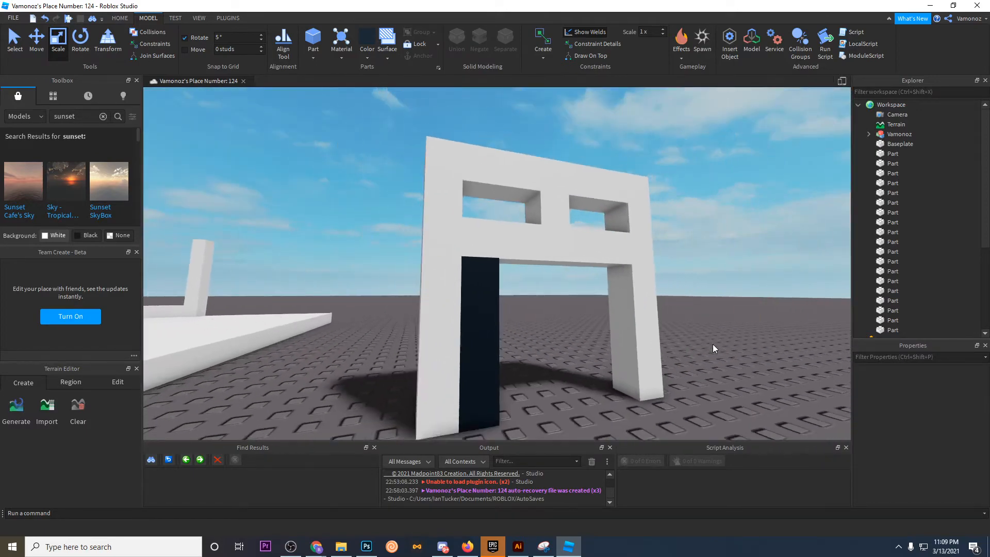
{"action": "scroll", "coordinate": [593, 316], "scroll_direction": "up", "scroll_amount": 8}
{"action": "scroll", "coordinate": [606, 312], "scroll_direction": "down", "scroll_amount": 8}
{"action": "scroll", "coordinate": [605, 312], "scroll_direction": "up", "scroll_amount": 5}
{"action": "scroll", "coordinate": [606, 312], "scroll_direction": "down", "scroll_amount": 2}
{"action": "scroll", "coordinate": [351, 320], "scroll_direction": "up", "scroll_amount": 6}
{"action": "scroll", "coordinate": [497, 338], "scroll_direction": "down", "scroll_amount": 8}
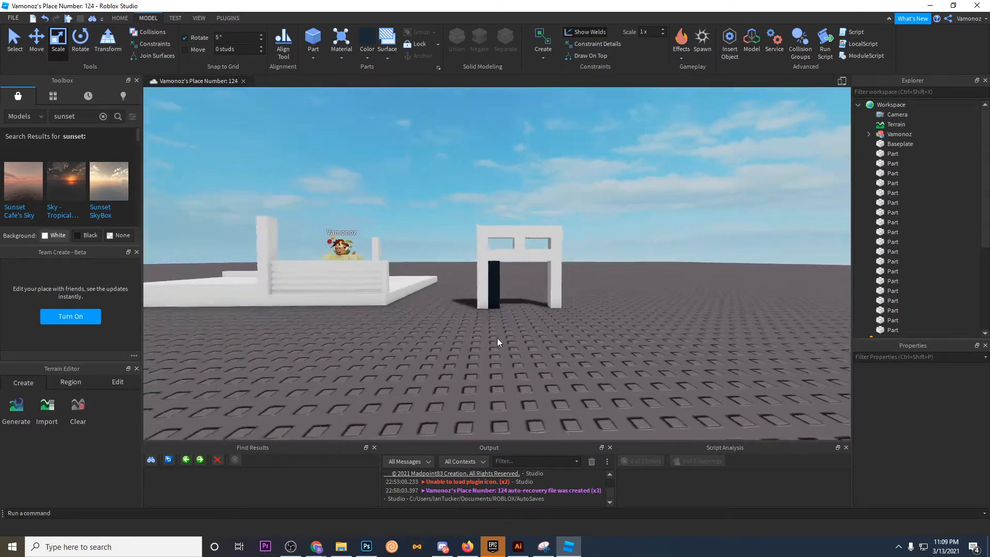
{"action": "scroll", "coordinate": [407, 129], "scroll_direction": "up", "scroll_amount": 3}
{"action": "scroll", "coordinate": [504, 382], "scroll_direction": "up", "scroll_amount": 5}
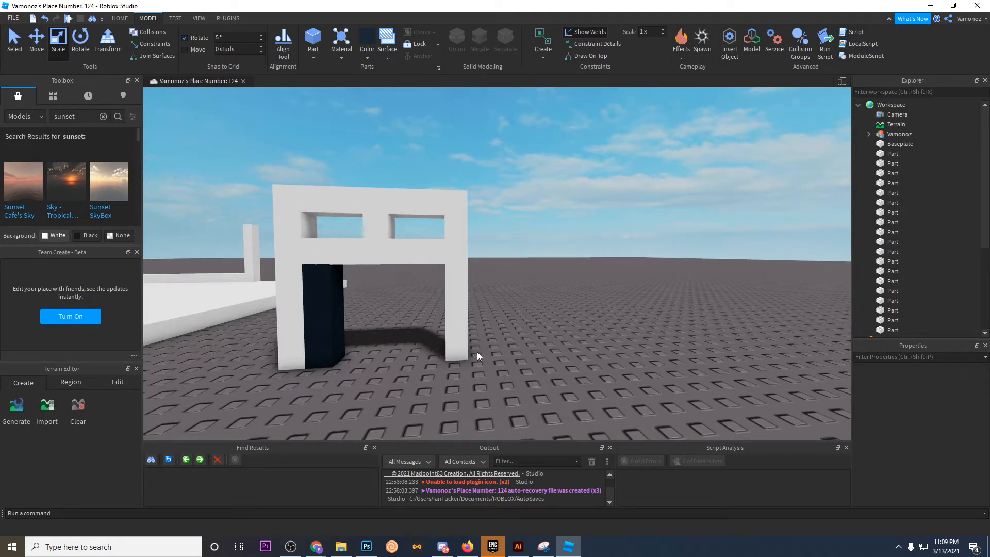
{"action": "scroll", "coordinate": [478, 352], "scroll_direction": "up", "scroll_amount": 2}
{"action": "scroll", "coordinate": [515, 335], "scroll_direction": "down", "scroll_amount": 8}
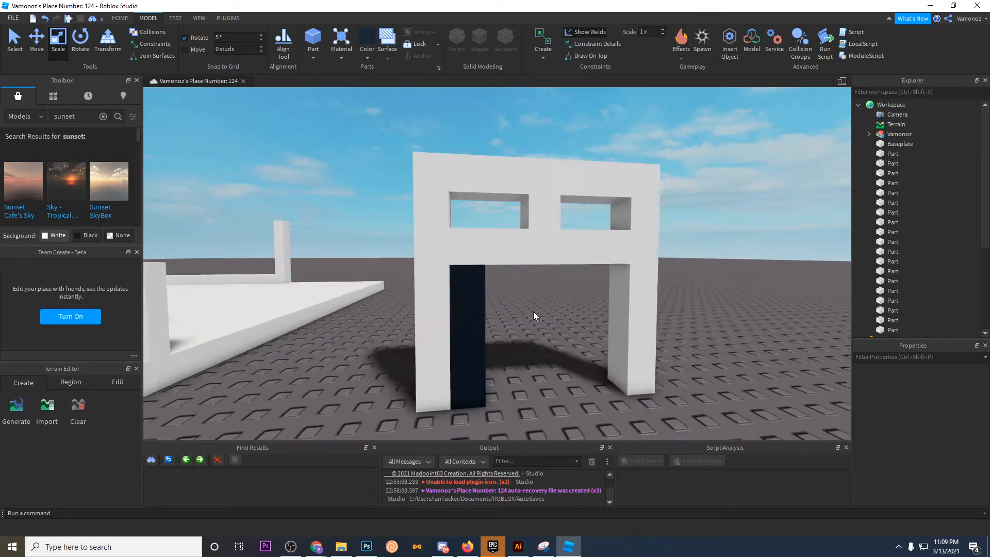
{"action": "scroll", "coordinate": [397, 310], "scroll_direction": "up", "scroll_amount": 5}
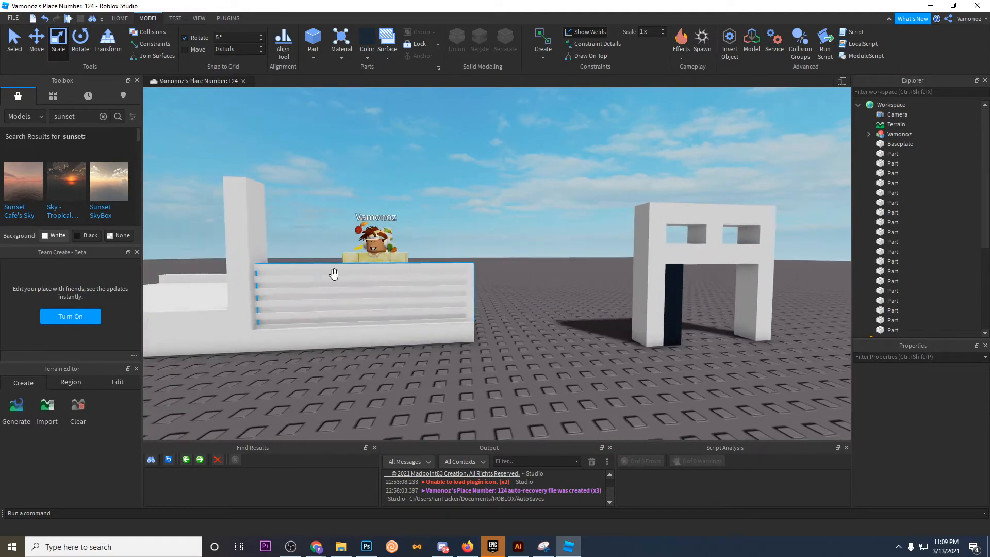
{"action": "key", "text": "s"}
{"action": "key", "text": "d"}
{"action": "key", "text": "w"}
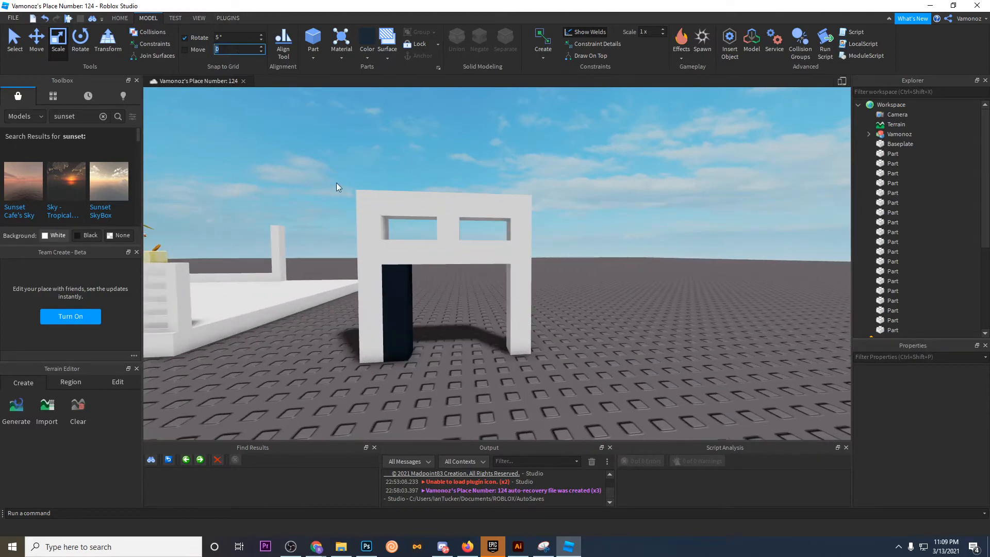
Step: Inspect the joints between the frame's beams and pillars, including the corner of the black pillar
{"action": "left_click", "coordinate": [336, 182]}
{"action": "scroll", "coordinate": [502, 187], "scroll_direction": "up", "scroll_amount": 4}
{"action": "scroll", "coordinate": [478, 256], "scroll_direction": "down", "scroll_amount": 5}
{"action": "scroll", "coordinate": [479, 251], "scroll_direction": "up", "scroll_amount": 4}
{"action": "left_click", "coordinate": [480, 246]}
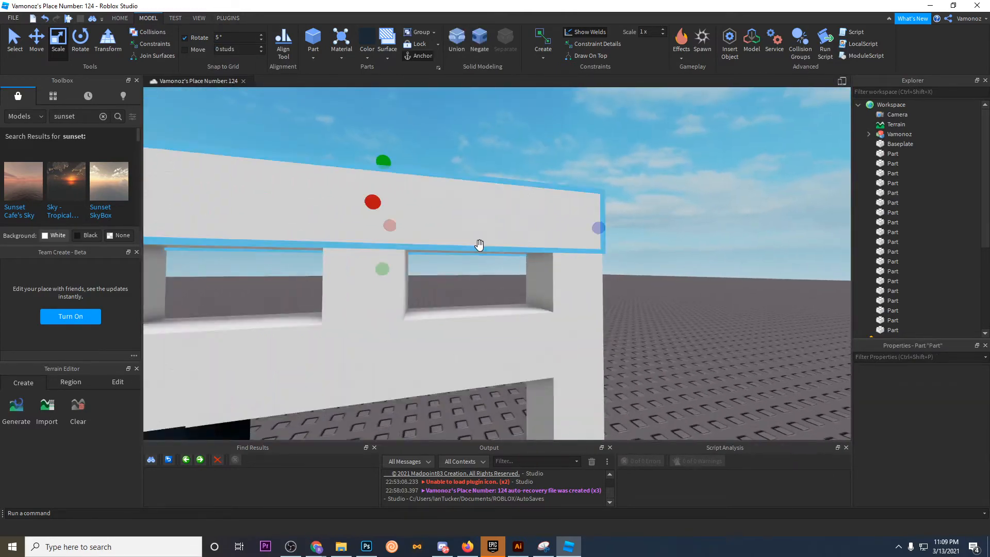
{"action": "right_click_drag", "start_coordinate": [479, 245], "coordinate": [480, 246]}
{"action": "scroll", "coordinate": [479, 245], "scroll_direction": "down", "scroll_amount": 5}
{"action": "left_click", "coordinate": [36, 42]}
{"action": "left_click", "coordinate": [576, 242]}
{"action": "scroll", "coordinate": [577, 243], "scroll_direction": "up", "scroll_amount": 5}
{"action": "right_click_drag", "start_coordinate": [577, 243], "coordinate": [576, 241]}
{"action": "scroll", "coordinate": [577, 241], "scroll_direction": "up", "scroll_amount": 3}
{"action": "scroll", "coordinate": [576, 241], "scroll_direction": "down", "scroll_amount": 6}
{"action": "scroll", "coordinate": [509, 292], "scroll_direction": "up", "scroll_amount": 7}
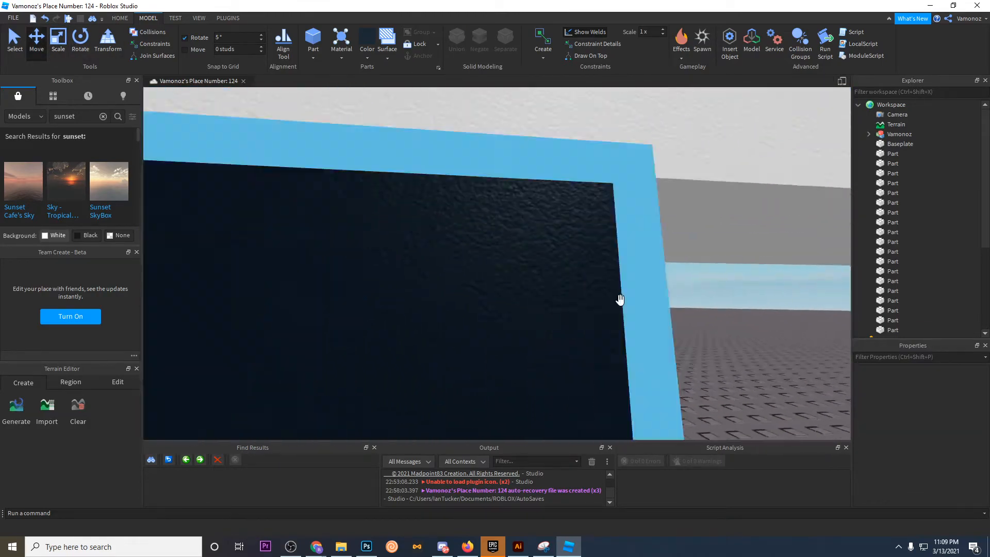
{"action": "scroll", "coordinate": [620, 300], "scroll_direction": "down", "scroll_amount": 5}
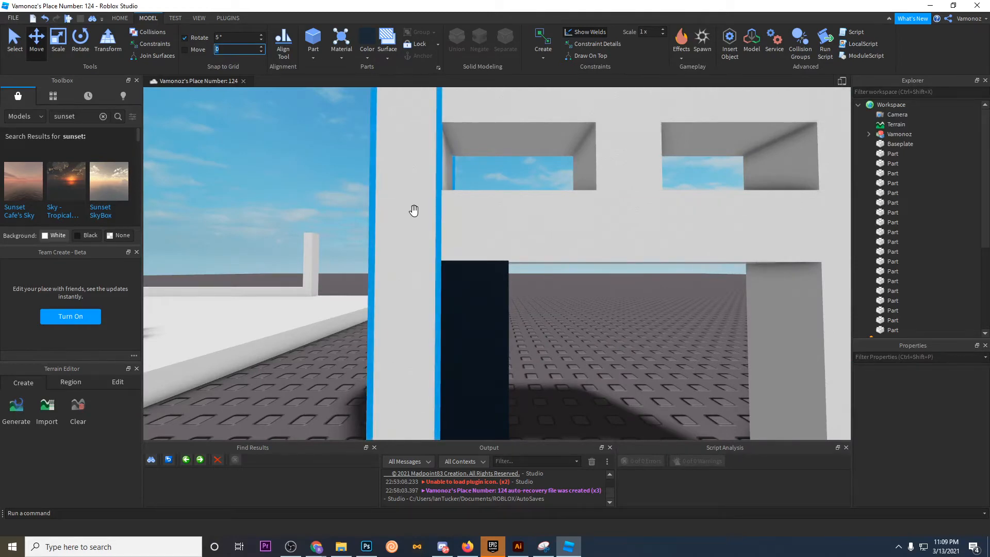
Step: Select the black pillar and turn on Move snapping with an increment of 0.2 studs
{"action": "right_click_drag", "start_coordinate": [515, 302], "coordinate": [521, 296]}
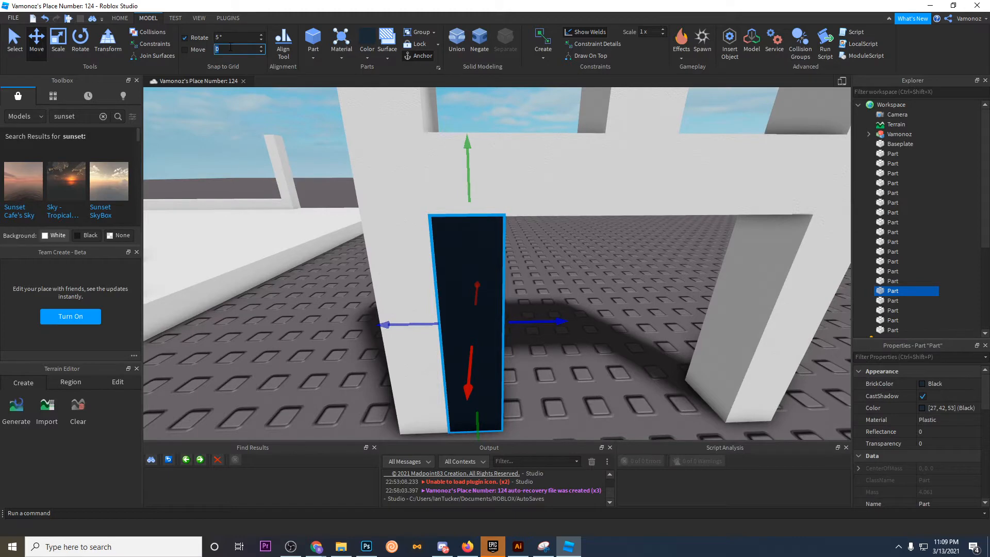
{"action": "left_click", "coordinate": [522, 283]}
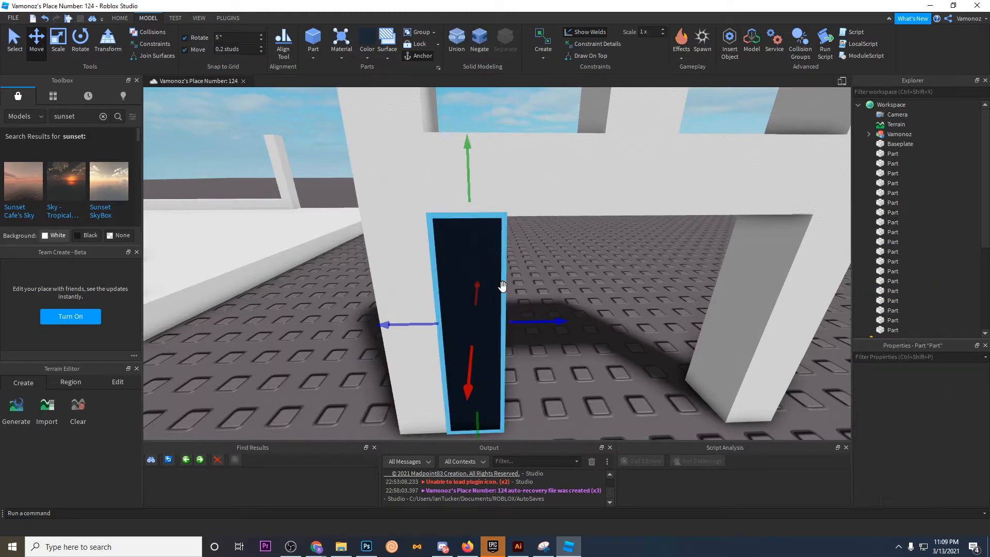
{"action": "right_click_drag", "start_coordinate": [493, 315], "coordinate": [426, 300]}
{"action": "left_click", "coordinate": [424, 302]}
{"action": "scroll", "coordinate": [423, 302], "scroll_direction": "up", "scroll_amount": 5}
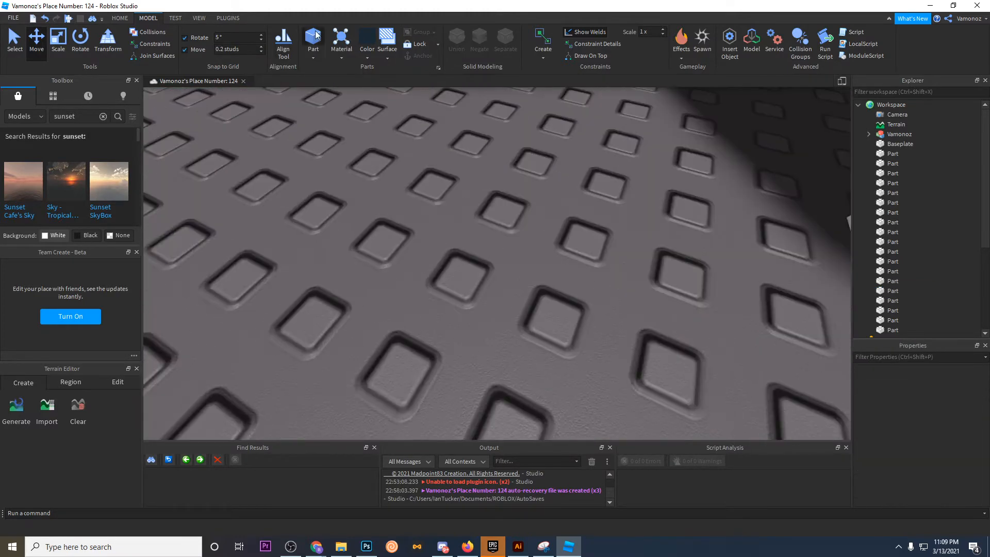
Step: Insert a block part on the baseplate and scale it down on all sides to a small cube
{"action": "left_click", "coordinate": [314, 36]}
{"action": "left_click_drag", "start_coordinate": [398, 187], "coordinate": [403, 198]}
{"action": "right_click_drag", "start_coordinate": [403, 198], "coordinate": [401, 192]}
{"action": "left_click", "coordinate": [57, 43]}
{"action": "right_click_drag", "start_coordinate": [433, 155], "coordinate": [433, 141]}
{"action": "left_click_drag", "start_coordinate": [433, 141], "coordinate": [446, 157]}
{"action": "left_click_drag", "start_coordinate": [450, 119], "coordinate": [458, 191]}
{"action": "right_click_drag", "start_coordinate": [490, 228], "coordinate": [498, 229]}
{"action": "left_click_drag", "start_coordinate": [554, 182], "coordinate": [386, 213]}
{"action": "left_click", "coordinate": [431, 265]}
{"action": "mouse_move", "coordinate": [431, 265]}
{"action": "right_mouse_down"}
{"action": "mouse_move", "coordinate": [418, 265]}
{"action": "mouse_move", "coordinate": [431, 252]}
{"action": "right_mouse_up"}
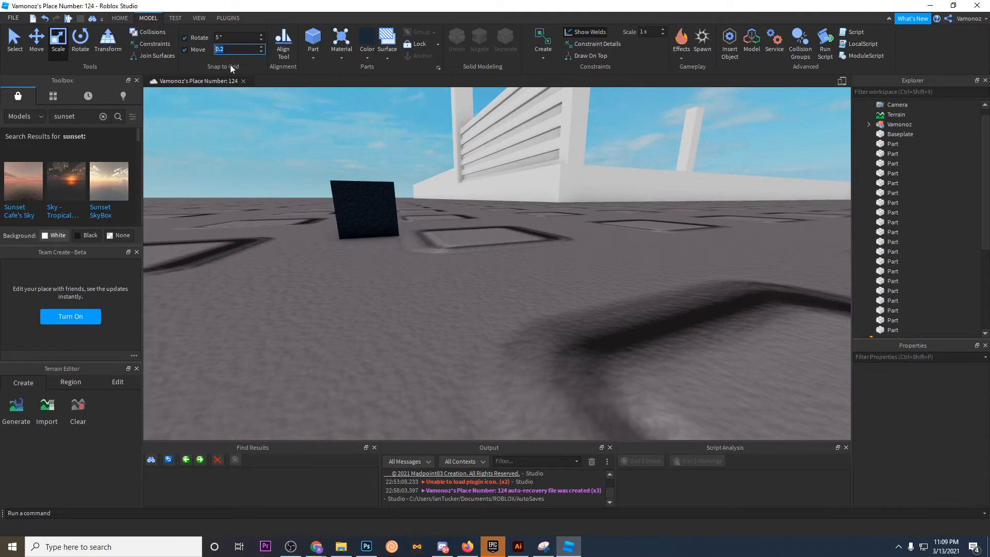
Step: Set the Move snap increment to 0.1 studs and scale the small black part into a thin bar
{"action": "left_click", "coordinate": [401, 199]}
{"action": "left_click", "coordinate": [417, 237]}
{"action": "right_click_drag", "start_coordinate": [417, 237], "coordinate": [419, 236]}
{"action": "key", "text": "s"}
{"action": "left_click_drag", "start_coordinate": [454, 248], "coordinate": [520, 335]}
{"action": "right_click_drag", "start_coordinate": [520, 335], "coordinate": [520, 336]}
{"action": "key", "text": "w"}
{"action": "left_click_drag", "start_coordinate": [520, 336], "coordinate": [520, 336]}
{"action": "right_click_drag", "start_coordinate": [519, 336], "coordinate": [520, 336]}
{"action": "left_click_drag", "start_coordinate": [520, 335], "coordinate": [520, 336]}
{"action": "right_click_drag", "start_coordinate": [520, 336], "coordinate": [520, 336]}
{"action": "key", "text": "s"}
{"action": "left_click_drag", "start_coordinate": [520, 336], "coordinate": [520, 335]}
{"action": "right_click_drag", "start_coordinate": [520, 335], "coordinate": [520, 336]}
{"action": "left_click_drag", "start_coordinate": [520, 336], "coordinate": [520, 337]}
{"action": "right_click_drag", "start_coordinate": [520, 336], "coordinate": [520, 336]}
{"action": "key", "text": "w"}
{"action": "left_click_drag", "start_coordinate": [520, 337], "coordinate": [521, 339]}
{"action": "left_click", "coordinate": [553, 201]}
{"action": "right_click_drag", "start_coordinate": [555, 233], "coordinate": [555, 235]}
{"action": "left_click", "coordinate": [564, 242]}
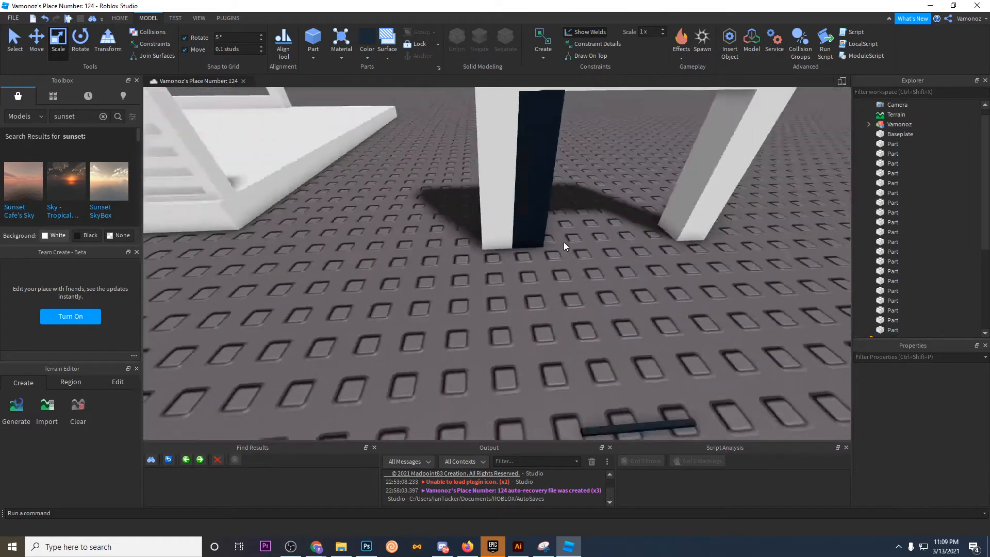
{"action": "scroll", "coordinate": [565, 243], "scroll_direction": "down", "scroll_amount": 4}
{"action": "scroll", "coordinate": [573, 354], "scroll_direction": "up", "scroll_amount": 6}
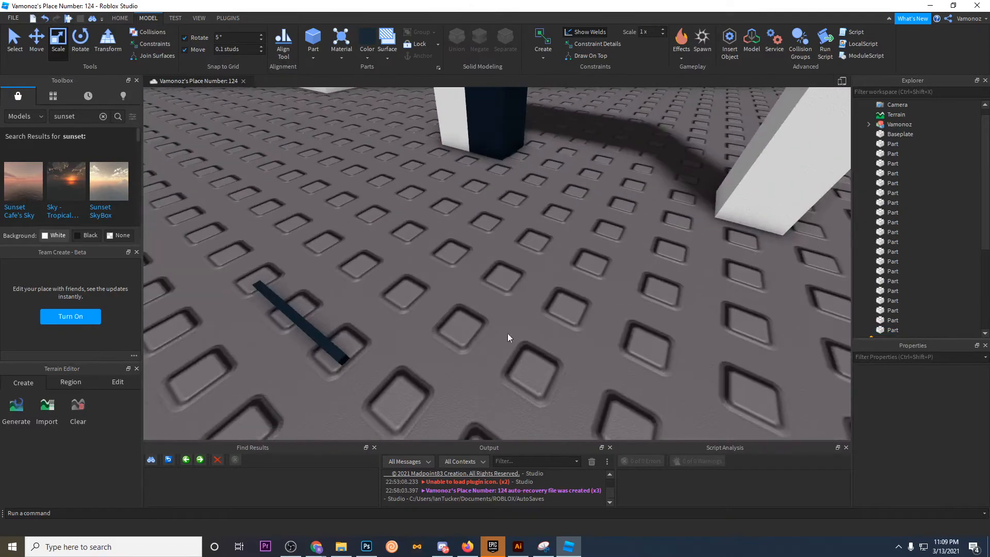
Step: Delete the thin black bar from the baseplate in front of the frame
{"action": "left_click_drag", "start_coordinate": [325, 344], "coordinate": [404, 311]}
{"action": "right_click_drag", "start_coordinate": [325, 343], "coordinate": [404, 311]}
{"action": "left_click_drag", "start_coordinate": [404, 311], "coordinate": [593, 289]}
{"action": "right_click_drag", "start_coordinate": [594, 289], "coordinate": [555, 291]}
{"action": "key", "text": "a"}
{"action": "key", "text": "d"}
{"action": "left_click_drag", "start_coordinate": [477, 244], "coordinate": [508, 247]}
{"action": "scroll", "coordinate": [509, 232], "scroll_direction": "down", "scroll_amount": 6}
{"action": "scroll", "coordinate": [501, 231], "scroll_direction": "up", "scroll_amount": 5}
{"action": "right_click_drag", "start_coordinate": [502, 231], "coordinate": [493, 231]}
{"action": "key", "text": "Delete"}
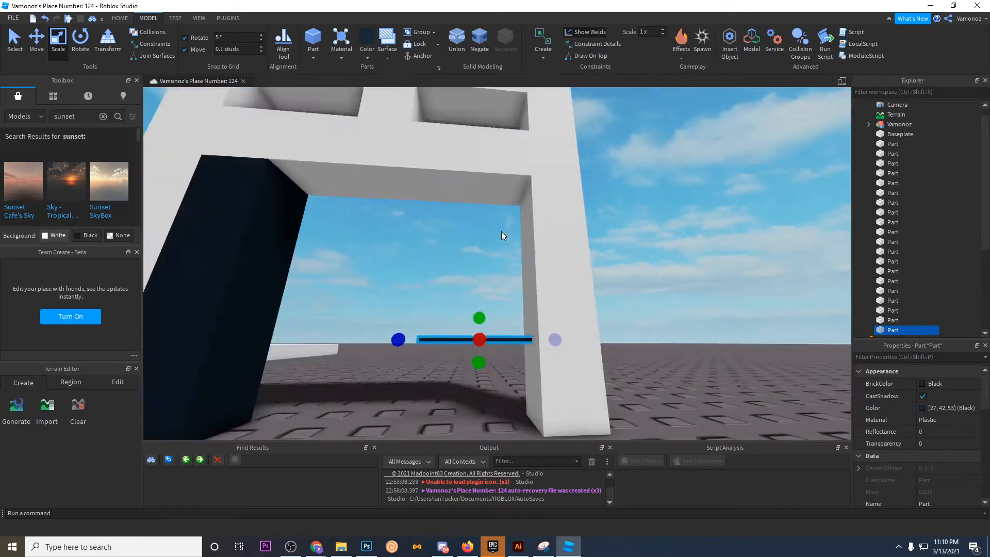
Step: Select the entire frame of white beams with the black pillar and delete it
{"action": "scroll", "coordinate": [491, 231], "scroll_direction": "down", "scroll_amount": 6}
{"action": "scroll", "coordinate": [491, 231], "scroll_direction": "up", "scroll_amount": 2}
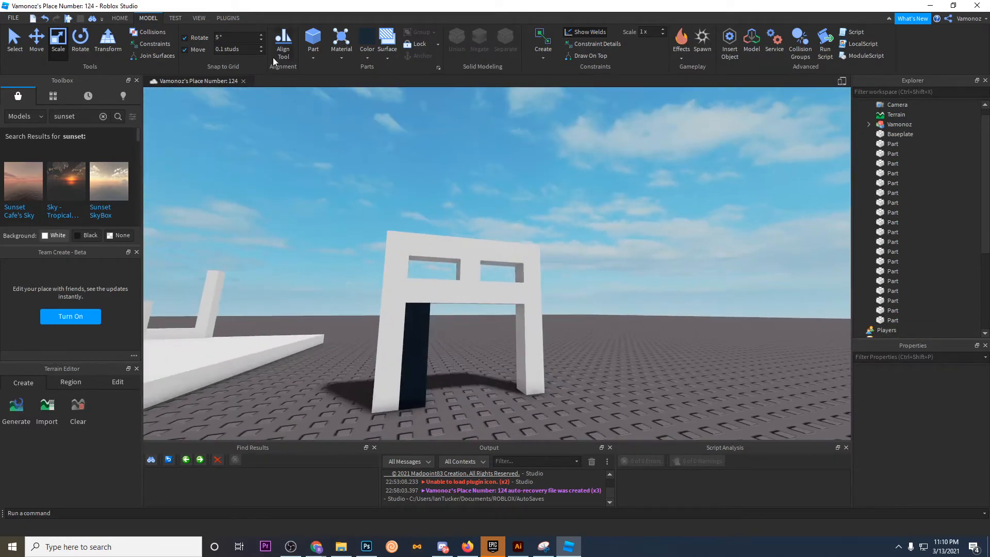
{"action": "right_click_drag", "start_coordinate": [423, 176], "coordinate": [424, 181]}
{"action": "scroll", "coordinate": [383, 169], "scroll_direction": "down", "scroll_amount": 3}
{"action": "left_click_drag", "start_coordinate": [327, 177], "coordinate": [552, 408]}
{"action": "key", "text": "Delete"}
{"action": "scroll", "coordinate": [438, 173], "scroll_direction": "down", "scroll_amount": 5}
{"action": "key", "text": "a"}
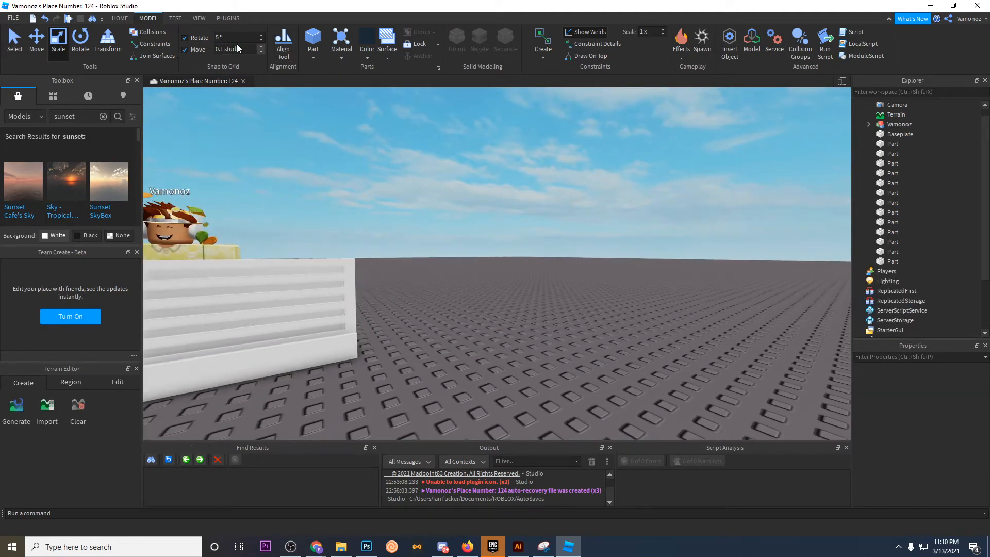
Step: Set the Move snap increment to 0.02 studs
{"action": "left_click", "coordinate": [238, 48]}
{"action": "type", "text": ".02"}
{"action": "key", "text": "Return"}
{"action": "right_click_drag", "start_coordinate": [429, 209], "coordinate": [428, 209]}
{"action": "key", "text": "s"}
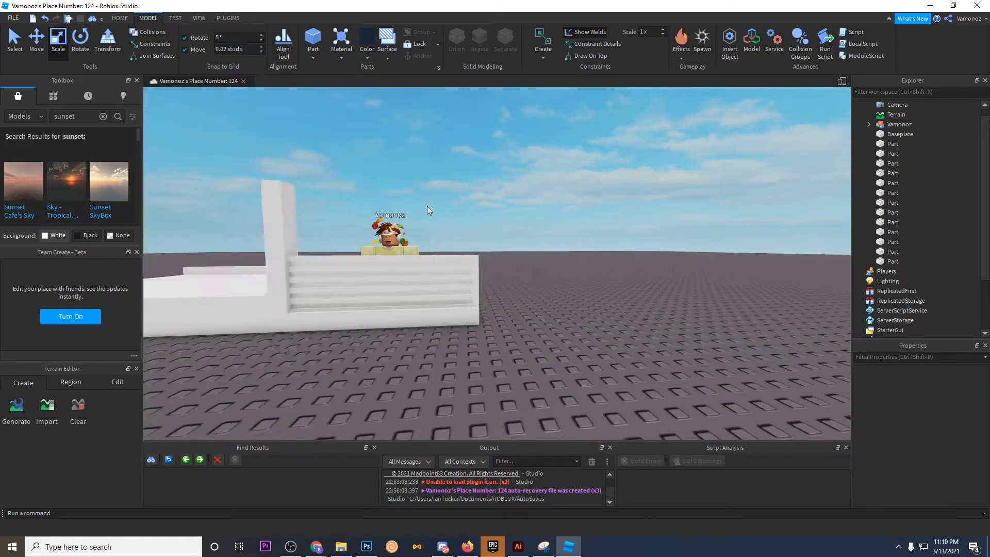
Step: Set the Move snap increment to 0.1 studs and view the slatted railing on the white platform
{"action": "key", "text": "w"}
{"action": "key", "text": "w"}
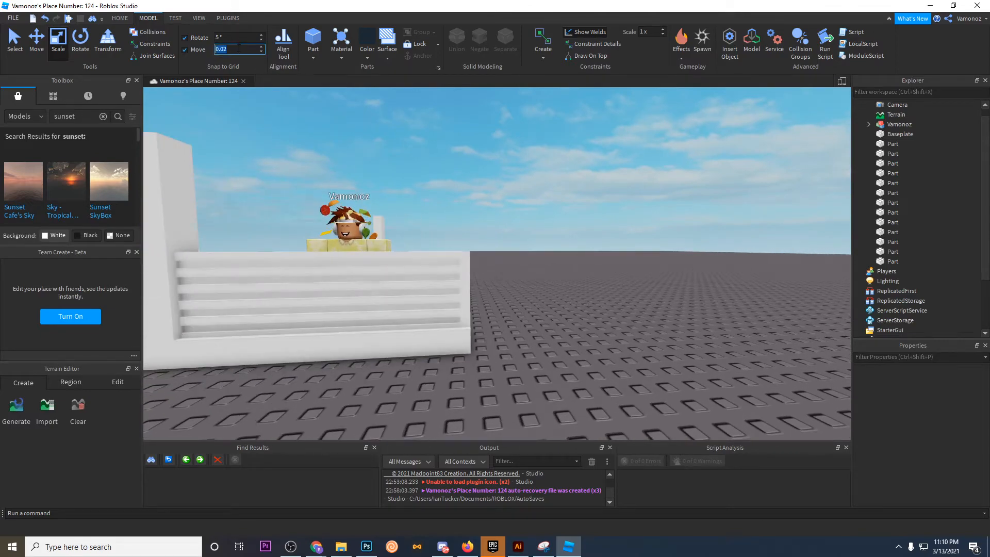
{"action": "key", "text": "w"}
{"action": "right_click_drag", "start_coordinate": [504, 310], "coordinate": [447, 248]}
{"action": "key", "text": "d"}
{"action": "key", "text": "s"}
{"action": "key", "text": "w"}
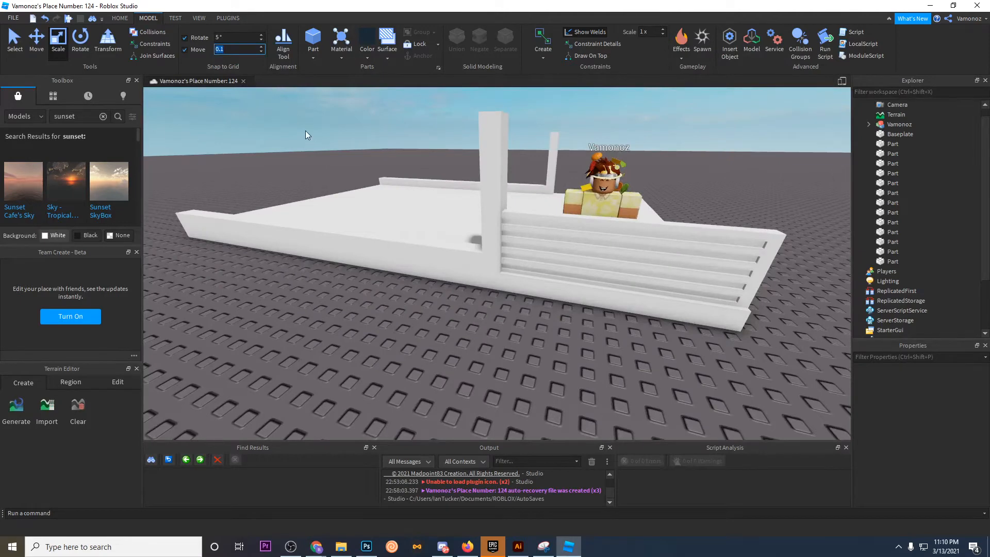
{"action": "key", "text": "w"}
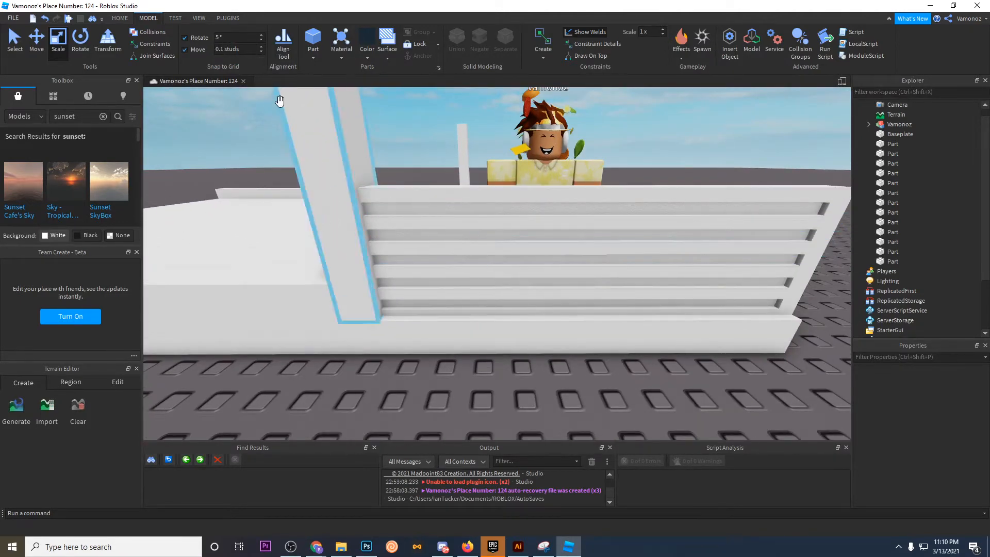
Step: Try to duplicate the railing's second slat and move the copy down with a Move snap of 1 stud
{"action": "left_click", "coordinate": [44, 52]}
{"action": "key", "text": "w"}
{"action": "right_click_drag", "start_coordinate": [667, 305], "coordinate": [586, 281]}
{"action": "key", "text": "s"}
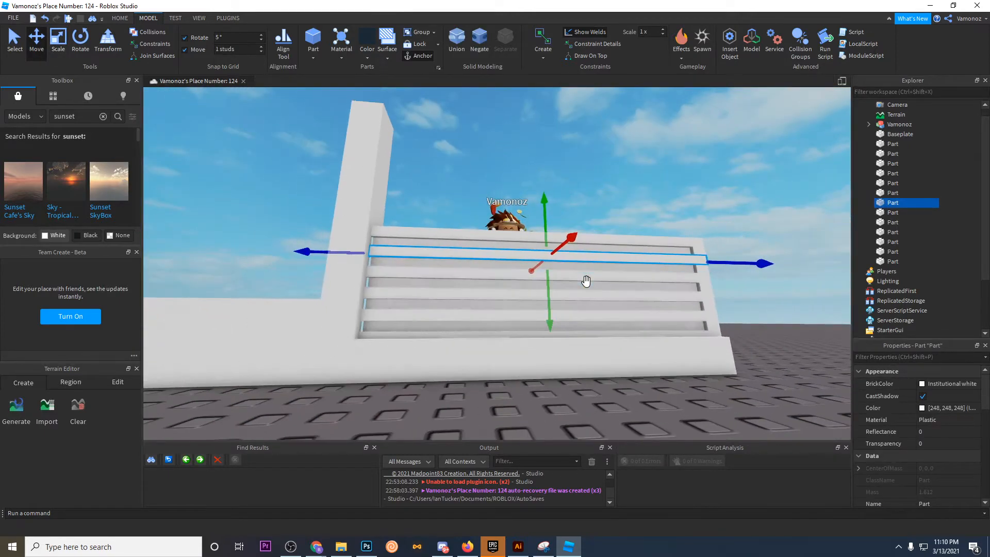
{"action": "key", "text": "w"}
{"action": "key", "text": "w"}
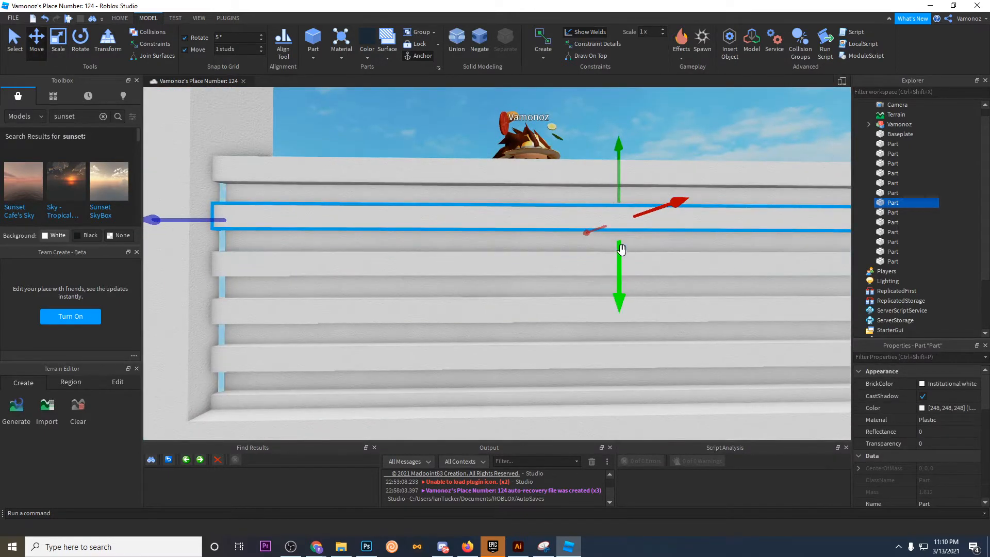
{"action": "key", "text": "ctrl+d"}
{"action": "left_click_drag", "start_coordinate": [621, 253], "coordinate": [620, 283]}
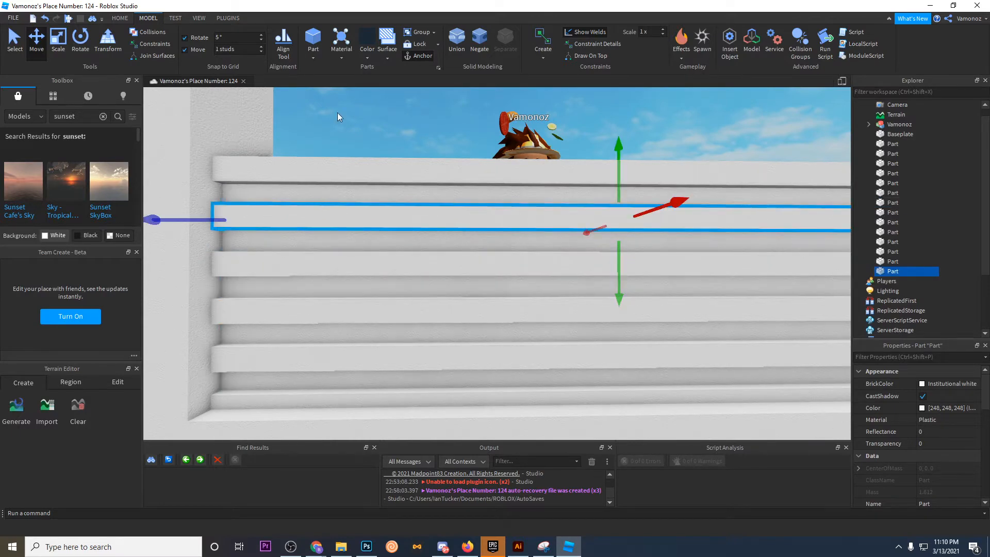
{"action": "key", "text": "Delete"}
Step: Try to space a copy of the second slat below it with a Move snap of 0.5 studs
{"action": "left_click", "coordinate": [237, 49]}
{"action": "type", "text": ".5"}
{"action": "left_click", "coordinate": [442, 223]}
{"action": "key", "text": "ctrl+d"}
{"action": "left_click_drag", "start_coordinate": [621, 174], "coordinate": [616, 213]}
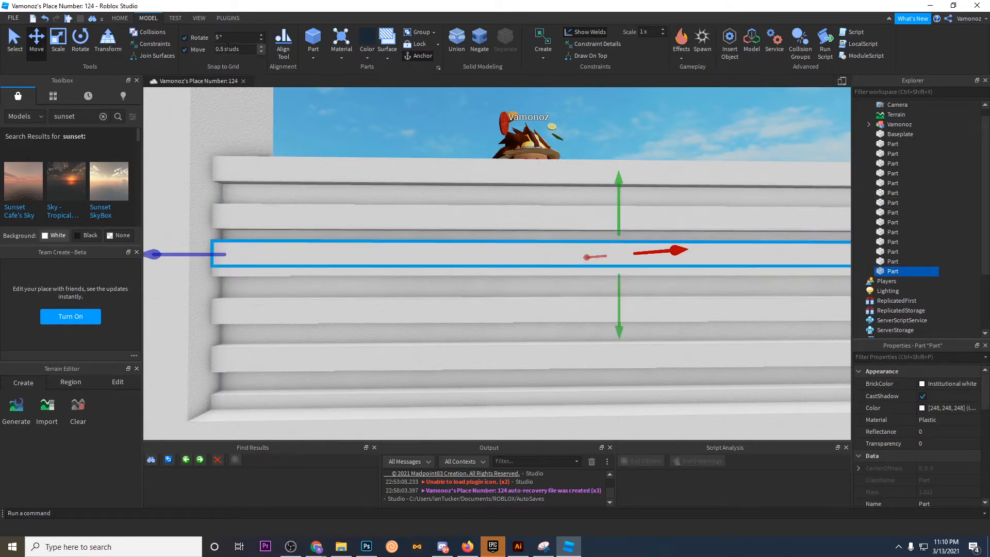
{"action": "key", "text": "Delete"}
Step: Try to move a copy of the railing's top slat down with a Move snap of 1 stud
{"action": "left_click", "coordinate": [371, 169]}
{"action": "type", "text": "1"}
{"action": "right_click_drag", "start_coordinate": [658, 140], "coordinate": [663, 149]}
{"action": "key", "text": "ctrl+d"}
{"action": "left_click_drag", "start_coordinate": [623, 149], "coordinate": [630, 188]}
{"action": "key", "text": "Delete"}
Step: Try to move a copy of the top slat down with a Move snap of 0.4 studs
{"action": "left_click", "coordinate": [231, 49]}
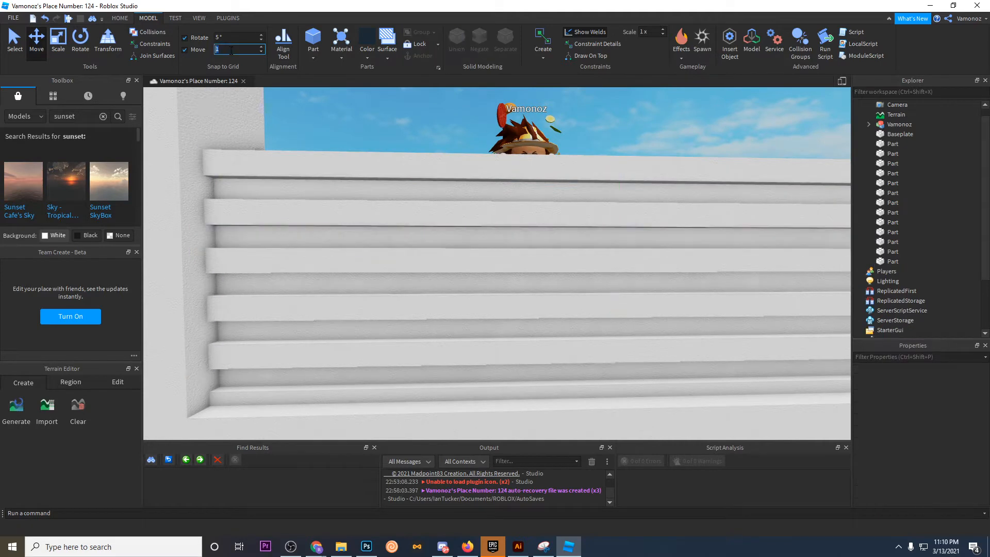
{"action": "type", "text": ".4"}
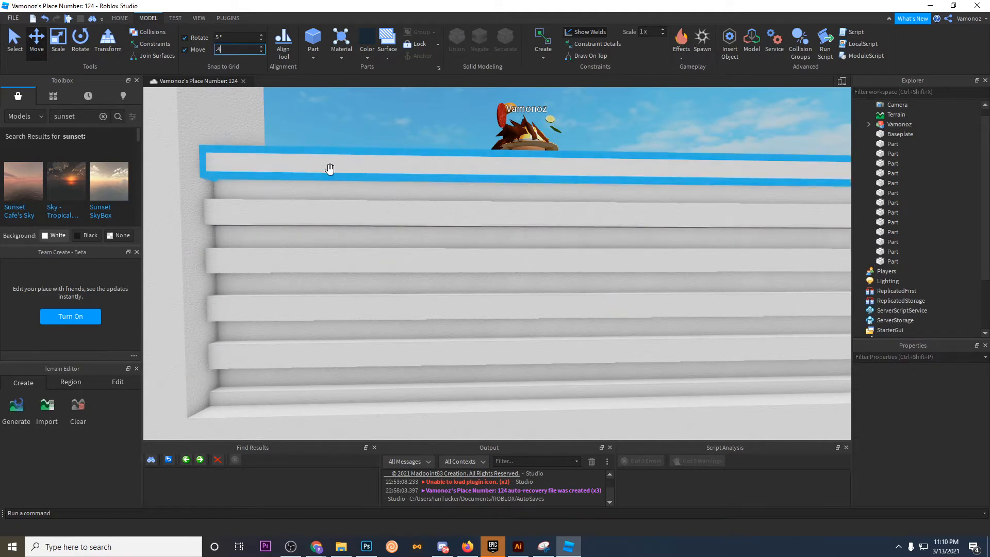
{"action": "left_click", "coordinate": [516, 164]}
{"action": "key", "text": "ctrl+d"}
{"action": "left_click_drag", "start_coordinate": [628, 132], "coordinate": [619, 153]}
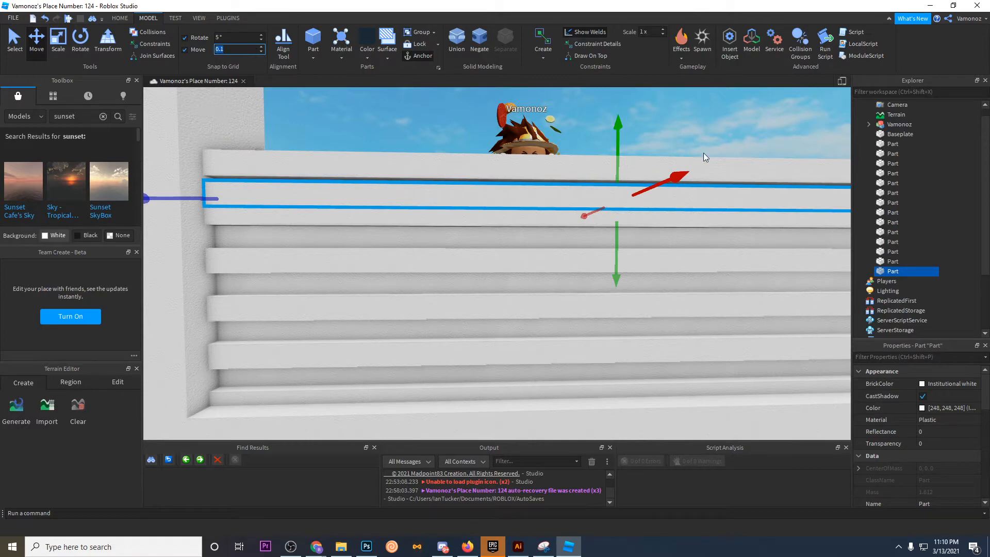
Step: Try to position the duplicated slat with a Move snap of 0.1 studs, and delete it
{"action": "left_click_drag", "start_coordinate": [615, 122], "coordinate": [607, 106]}
{"action": "right_click_drag", "start_coordinate": [472, 122], "coordinate": [694, 195]}
{"action": "scroll", "coordinate": [694, 195], "scroll_direction": "down", "scroll_amount": 4}
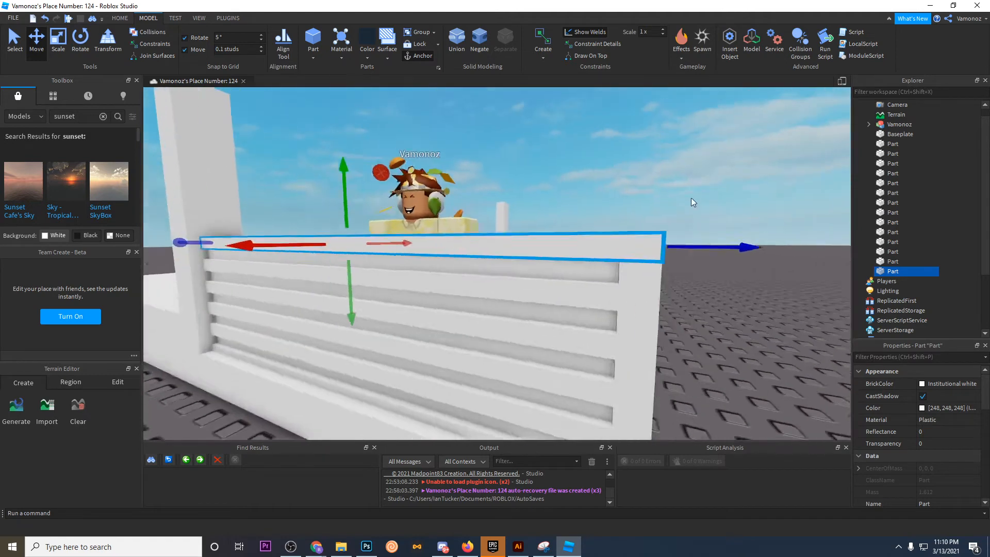
{"action": "scroll", "coordinate": [361, 200], "scroll_direction": "up", "scroll_amount": 3}
{"action": "left_click_drag", "start_coordinate": [392, 179], "coordinate": [405, 245]}
{"action": "right_click_drag", "start_coordinate": [405, 245], "coordinate": [405, 245]}
{"action": "left_click", "coordinate": [576, 231]}
{"action": "right_click_drag", "start_coordinate": [577, 231], "coordinate": [641, 323]}
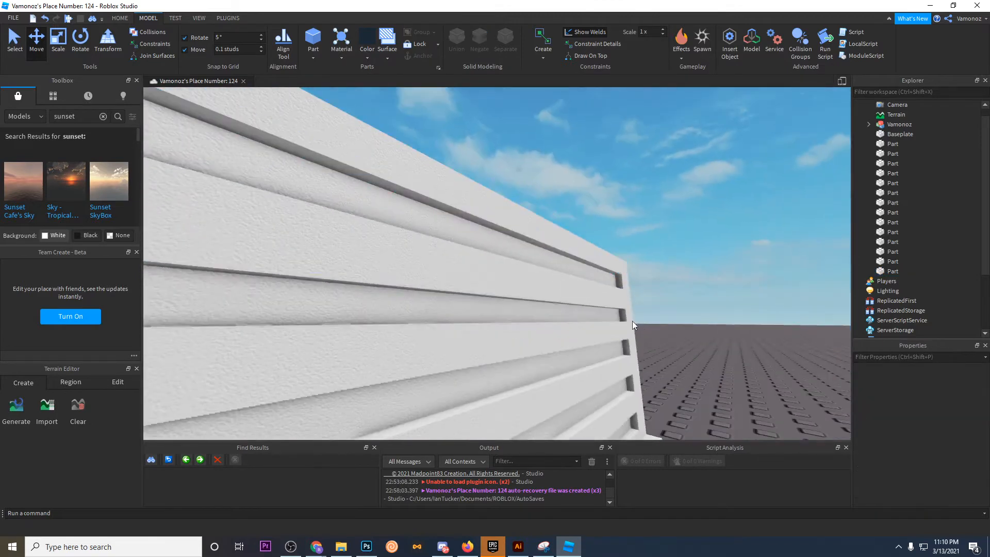
{"action": "left_click", "coordinate": [577, 300]}
{"action": "key", "text": "Delete"}
Step: Set the Move snap to 1 stud and try moving another copy of the second slat, then delete it
{"action": "key", "text": "s"}
{"action": "right_click_drag", "start_coordinate": [579, 303], "coordinate": [548, 286]}
{"action": "left_click", "coordinate": [525, 264]}
{"action": "type", "text": "1"}
{"action": "key", "text": "Return"}
{"action": "scroll", "coordinate": [537, 139], "scroll_direction": "up", "scroll_amount": 3}
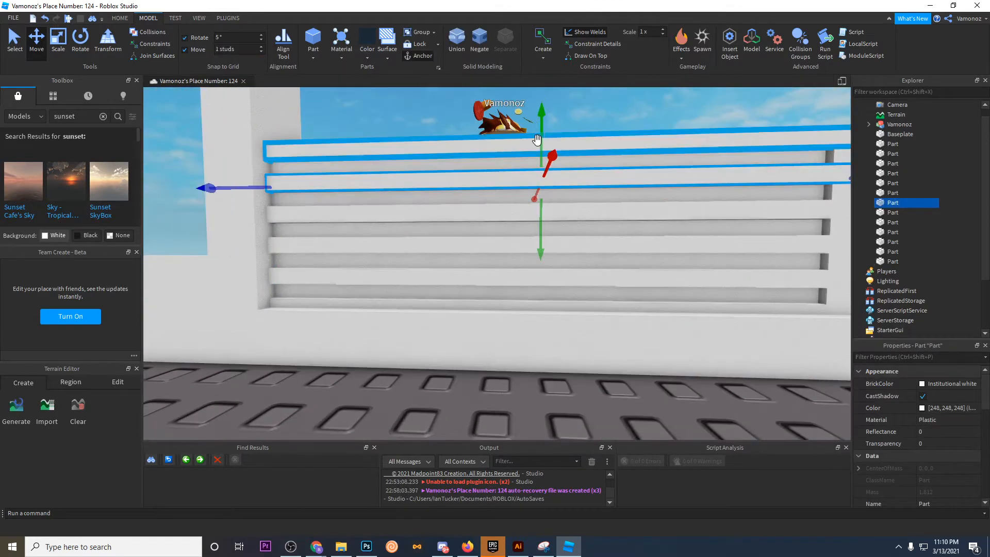
{"action": "left_click_drag", "start_coordinate": [541, 137], "coordinate": [541, 162]}
{"action": "key", "text": "Delete"}
Step: Delete all the railing slats below the top one
{"action": "left_click", "coordinate": [405, 215]}
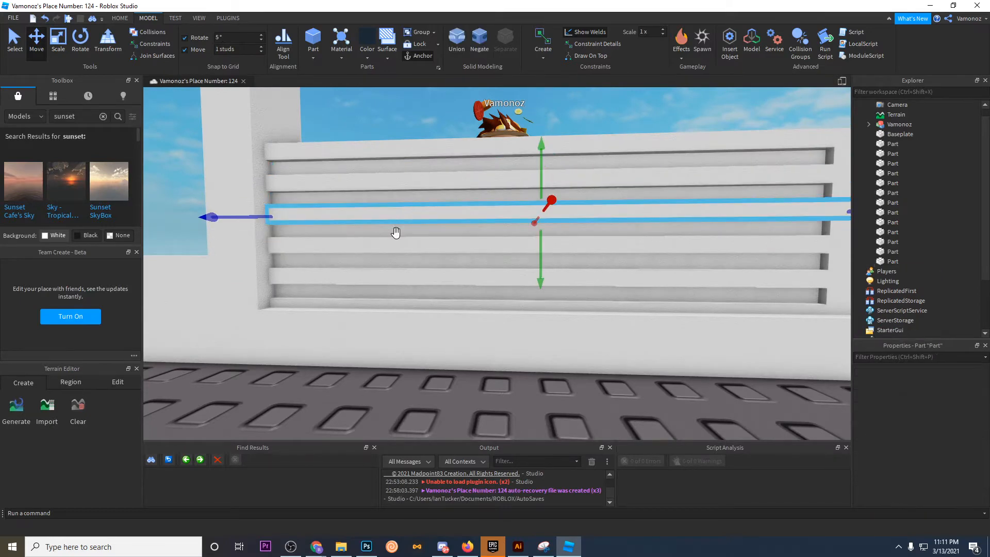
{"action": "key", "text": "Delete"}
{"action": "left_click", "coordinate": [388, 248]}
{"action": "key", "text": "Delete"}
{"action": "left_click", "coordinate": [364, 278]}
{"action": "key", "text": "Delete"}
{"action": "left_click", "coordinate": [285, 303]}
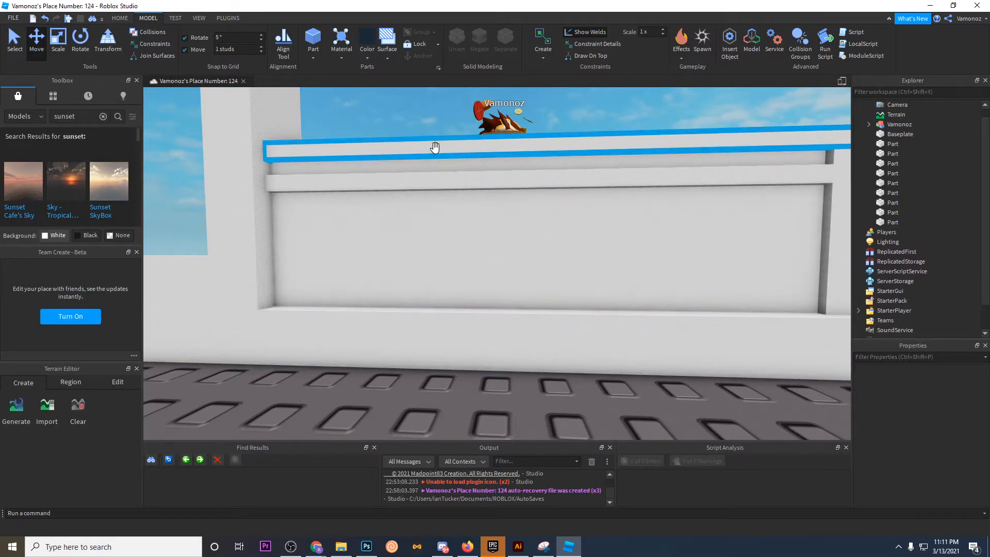
{"action": "scroll", "coordinate": [408, 132], "scroll_direction": "down", "scroll_amount": 6}
{"action": "scroll", "coordinate": [454, 205], "scroll_direction": "up", "scroll_amount": 6}
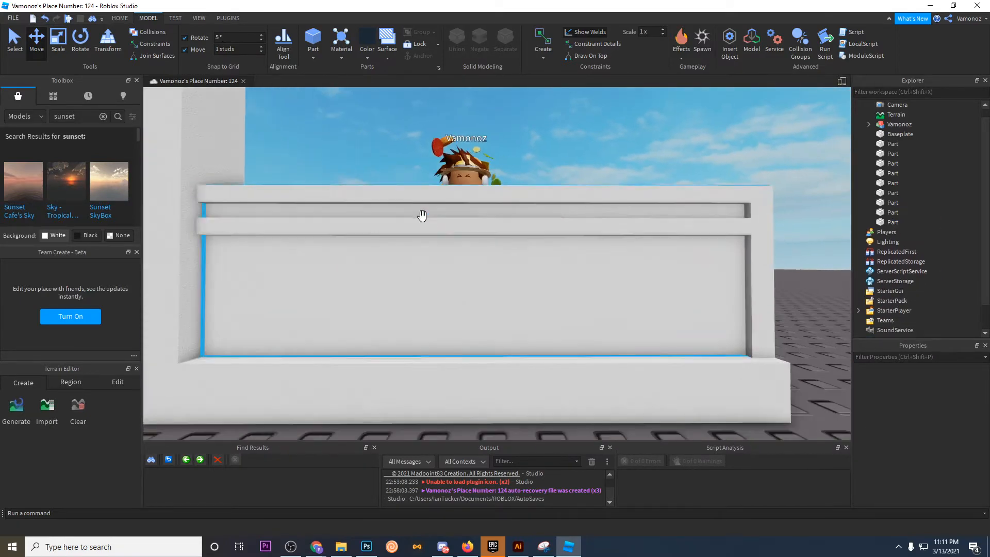
{"action": "left_click", "coordinate": [422, 216]}
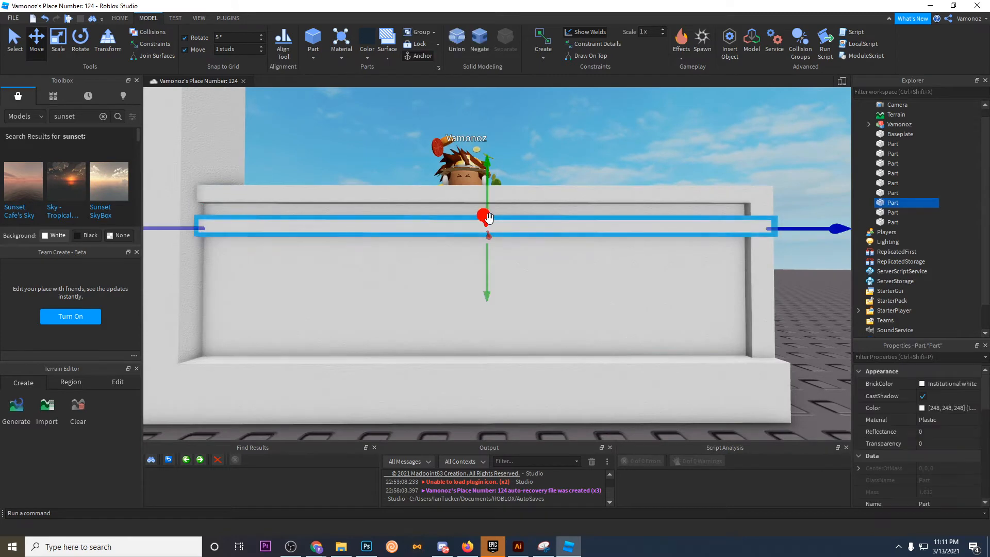
{"action": "key", "text": "Delete"}
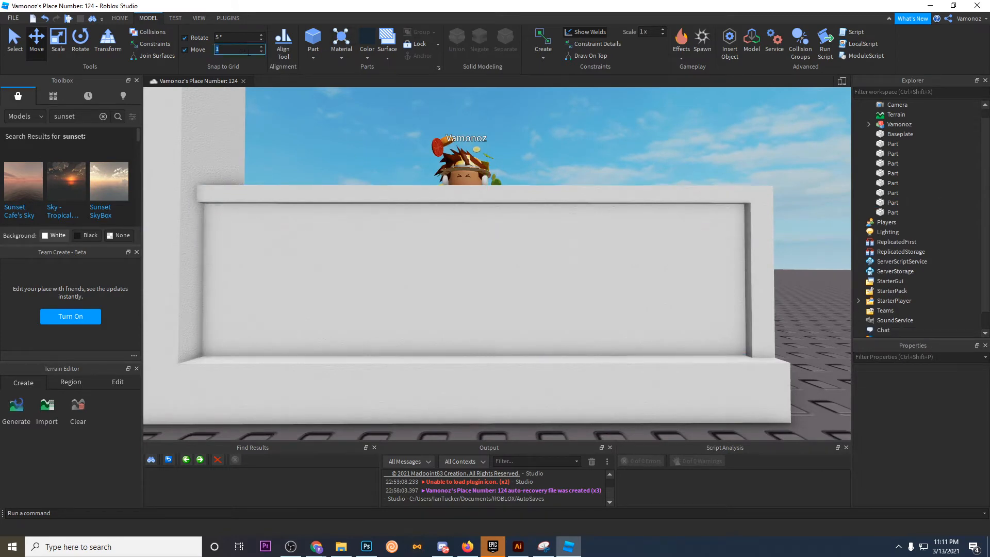
Step: Try to duplicate the top slat and move the copy down with a Move snap of 0.3 studs
{"action": "right_click_drag", "start_coordinate": [626, 250], "coordinate": [654, 243]}
{"action": "scroll", "coordinate": [653, 243], "scroll_direction": "down", "scroll_amount": 5}
{"action": "scroll", "coordinate": [569, 197], "scroll_direction": "up", "scroll_amount": 6}
{"action": "scroll", "coordinate": [671, 238], "scroll_direction": "down", "scroll_amount": 6}
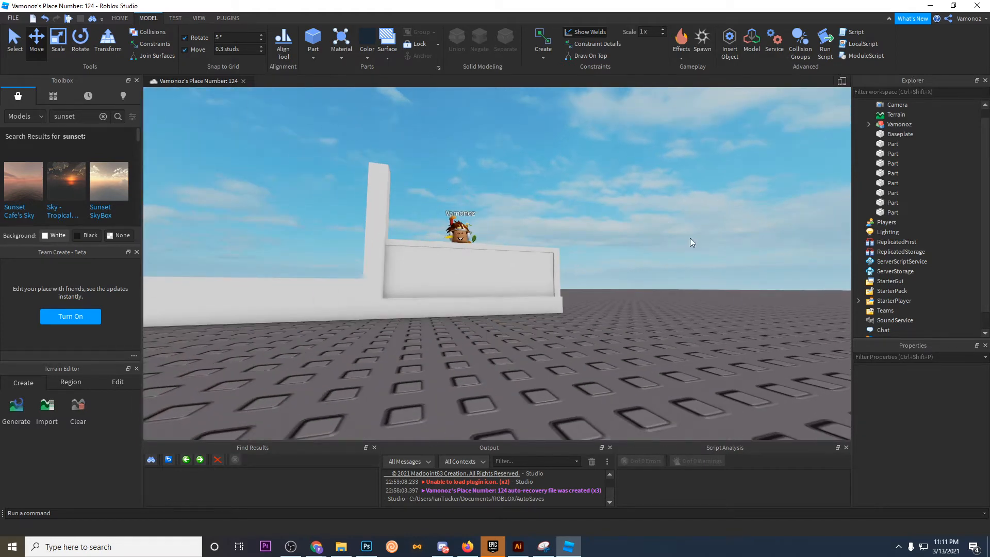
{"action": "scroll", "coordinate": [690, 243], "scroll_direction": "up", "scroll_amount": 5}
{"action": "left_click", "coordinate": [429, 216]}
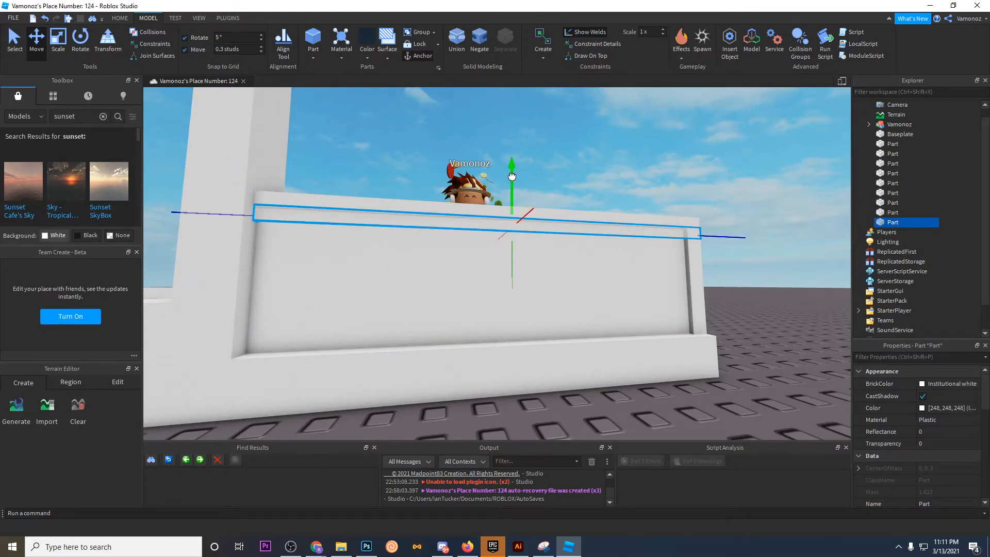
{"action": "left_click_drag", "start_coordinate": [512, 175], "coordinate": [512, 184]}
{"action": "key", "text": "Delete"}
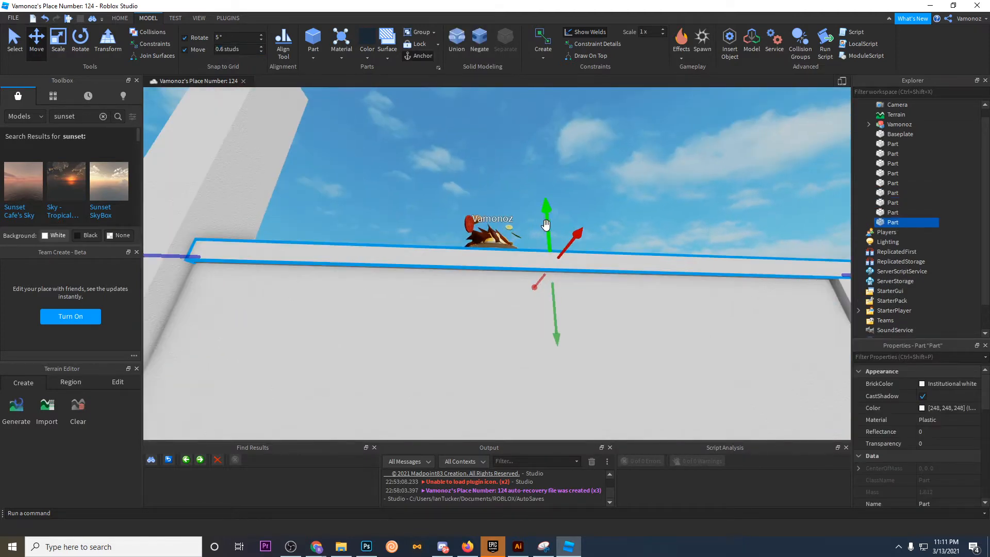
Step: Duplicate the top slat repeatedly down the back panel with a Move snap of 0.6 studs, leaving even gaps
{"action": "key", "text": "ctrl+d"}
{"action": "left_click_drag", "start_coordinate": [547, 224], "coordinate": [551, 248]}
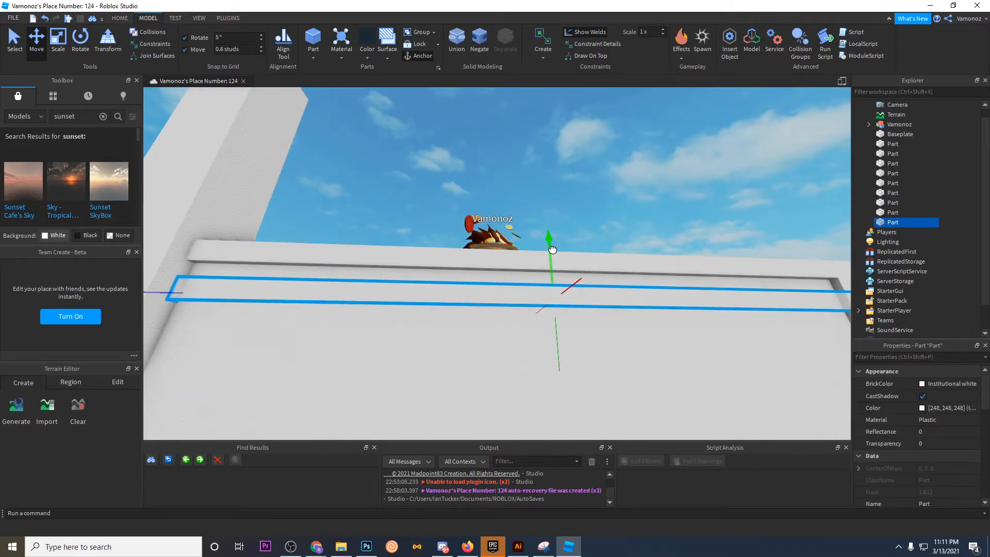
{"action": "right_click_drag", "start_coordinate": [550, 248], "coordinate": [562, 289]}
{"action": "scroll", "coordinate": [562, 289], "scroll_direction": "down", "scroll_amount": 3}
{"action": "scroll", "coordinate": [661, 292], "scroll_direction": "up", "scroll_amount": 3}
{"action": "left_click_drag", "start_coordinate": [556, 207], "coordinate": [549, 308]}
{"action": "key", "text": "ctrl+d"}
{"action": "key", "text": "ctrl+d"}
{"action": "key", "text": "ctrl+d"}
{"action": "scroll", "coordinate": [596, 211], "scroll_direction": "down", "scroll_amount": 4}
{"action": "right_click_drag", "start_coordinate": [549, 308], "coordinate": [618, 221]}
{"action": "left_click", "coordinate": [595, 211]}
{"action": "scroll", "coordinate": [596, 211], "scroll_direction": "up", "scroll_amount": 4}
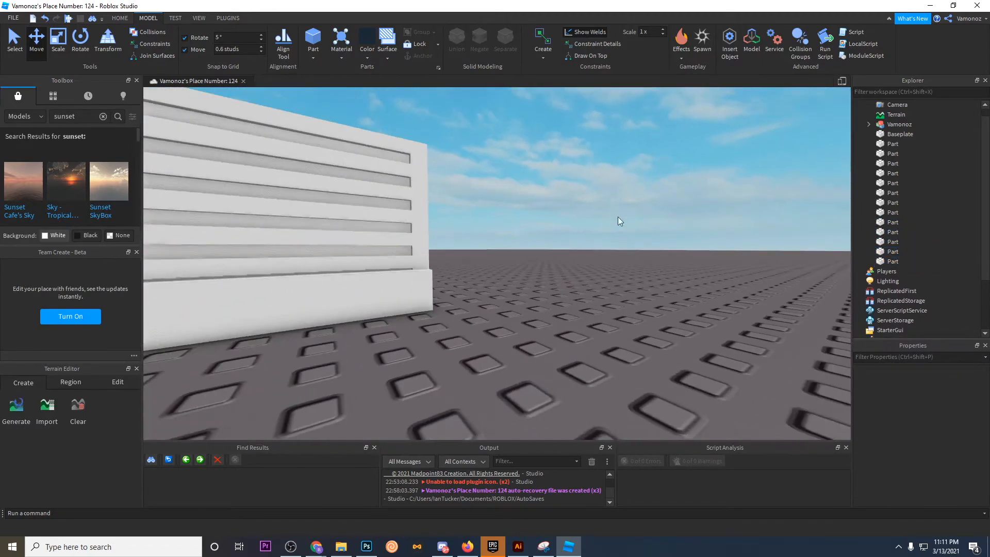
Step: Select all the railing's slats together with its end post and back panel
{"action": "left_click_drag", "start_coordinate": [0, 206], "coordinate": [470, 0]}
{"action": "left_click_drag", "start_coordinate": [619, 6], "coordinate": [0, 0]}
{"action": "scroll", "coordinate": [598, 276], "scroll_direction": "up", "scroll_amount": 4}
{"action": "right_click_drag", "start_coordinate": [589, 277], "coordinate": [589, 281]}
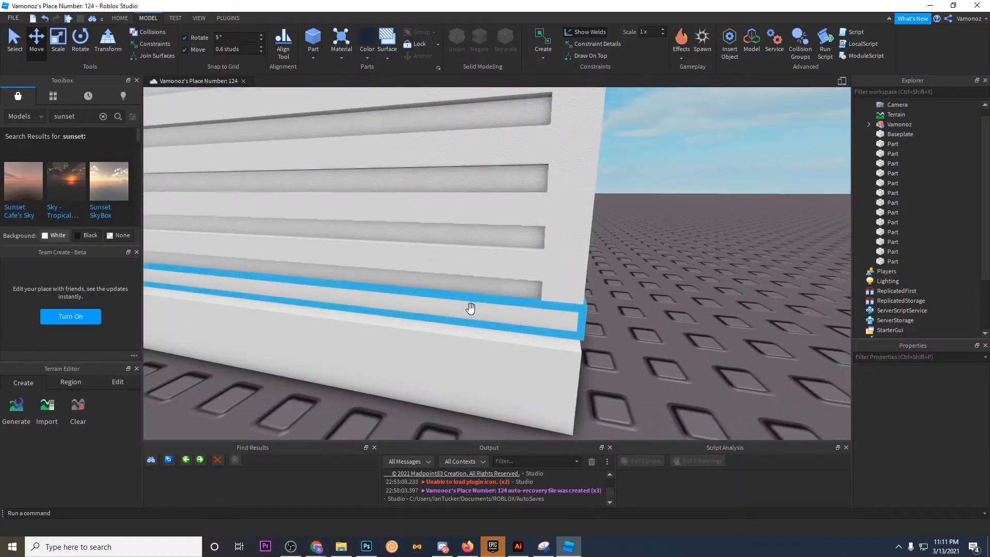
{"action": "right_click_drag", "start_coordinate": [471, 309], "coordinate": [471, 309]}
{"action": "scroll", "coordinate": [471, 309], "scroll_direction": "down", "scroll_amount": 4}
{"action": "scroll", "coordinate": [470, 308], "scroll_direction": "up", "scroll_amount": 3}
{"action": "left_click", "coordinate": [474, 305]}
{"action": "scroll", "coordinate": [476, 306], "scroll_direction": "up", "scroll_amount": 2}
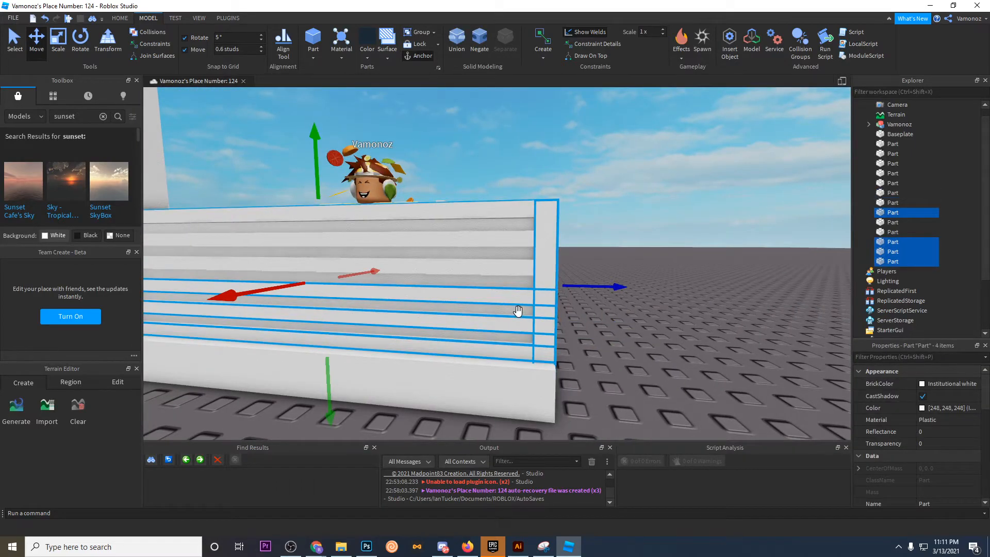
{"action": "left_click", "coordinate": [474, 225], "text": "ctrl"}
{"action": "left_click", "coordinate": [466, 213], "text": "ctrl"}
{"action": "scroll", "coordinate": [464, 214], "scroll_direction": "down", "scroll_amount": 1}
{"action": "right_click_drag", "start_coordinate": [490, 232], "coordinate": [491, 233]}
{"action": "scroll", "coordinate": [490, 232], "scroll_direction": "up", "scroll_amount": 3}
{"action": "scroll", "coordinate": [490, 233], "scroll_direction": "down", "scroll_amount": 4}
{"action": "scroll", "coordinate": [490, 234], "scroll_direction": "down", "scroll_amount": 1}
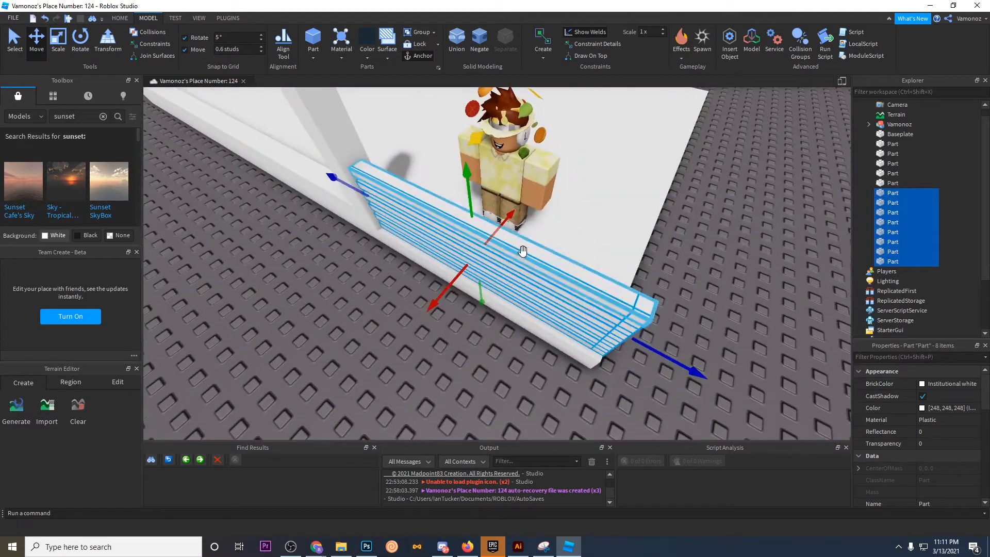
Step: Duplicate the selected railing, rotate the copy, and move it to the adjoining edge of the platform
{"action": "key", "text": "ctrl+d"}
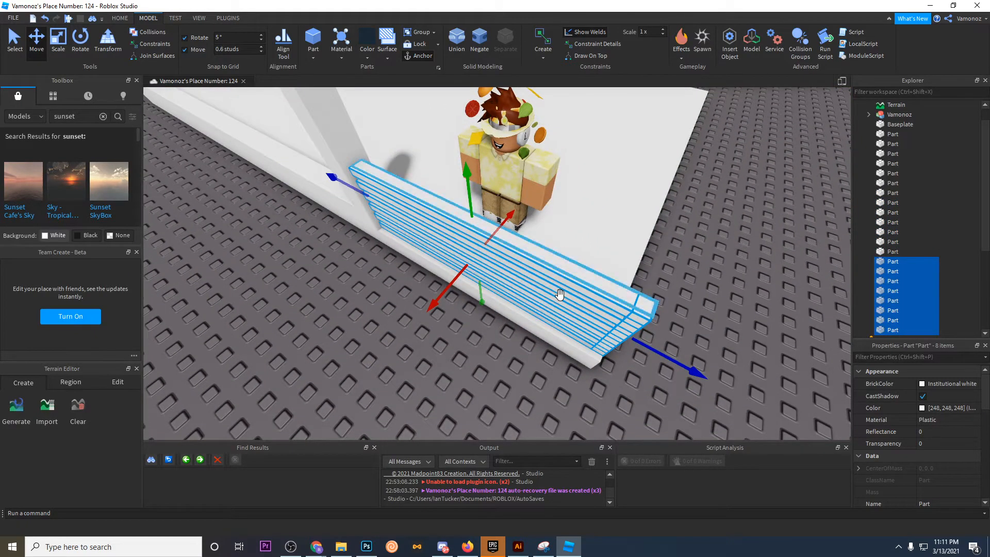
{"action": "key", "text": "ctrl+r"}
{"action": "left_click_drag", "start_coordinate": [519, 283], "coordinate": [521, 281]}
{"action": "right_click_drag", "start_coordinate": [522, 281], "coordinate": [521, 281]}
{"action": "left_click_drag", "start_coordinate": [521, 281], "coordinate": [516, 276]}
{"action": "right_click_drag", "start_coordinate": [521, 282], "coordinate": [522, 281]}
{"action": "left_click_drag", "start_coordinate": [516, 277], "coordinate": [504, 265]}
{"action": "right_click_drag", "start_coordinate": [513, 252], "coordinate": [513, 251]}
{"action": "left_click_drag", "start_coordinate": [307, 290], "coordinate": [345, 311]}
{"action": "right_click_drag", "start_coordinate": [345, 311], "coordinate": [345, 312]}
{"action": "left_click_drag", "start_coordinate": [345, 312], "coordinate": [500, 296]}
{"action": "right_click_drag", "start_coordinate": [515, 271], "coordinate": [516, 271]}
{"action": "left_click", "coordinate": [565, 215]}
Step: Select the rotated railing's slats and back panel and move them along the platform edge
{"action": "right_click_drag", "start_coordinate": [565, 215], "coordinate": [566, 215]}
{"action": "left_click", "coordinate": [468, 197]}
{"action": "left_click", "coordinate": [450, 220], "text": "ctrl"}
{"action": "left_click", "coordinate": [452, 239], "text": "ctrl"}
{"action": "left_click", "coordinate": [456, 265], "text": "ctrl"}
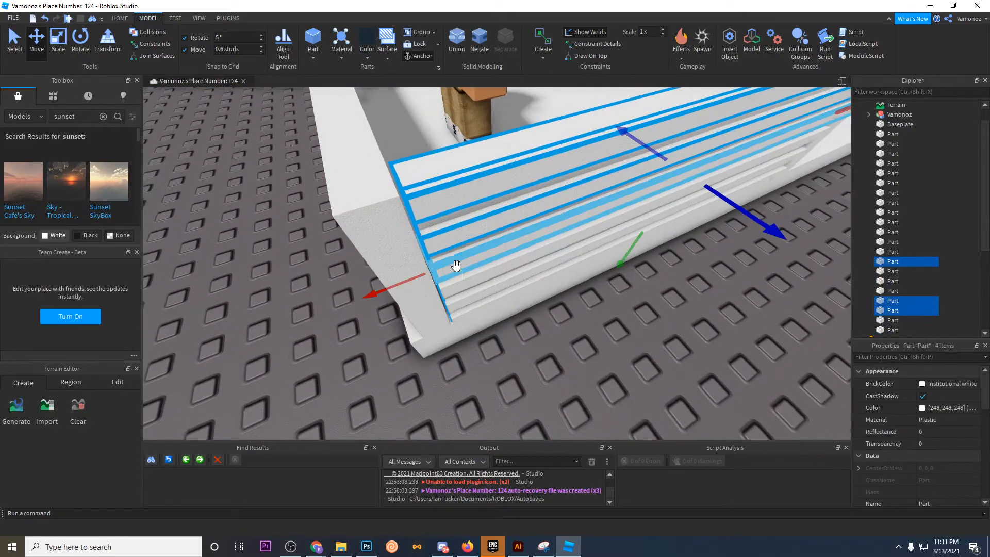
{"action": "left_click_drag", "start_coordinate": [401, 295], "coordinate": [359, 293]}
{"action": "right_click_drag", "start_coordinate": [522, 361], "coordinate": [522, 361]}
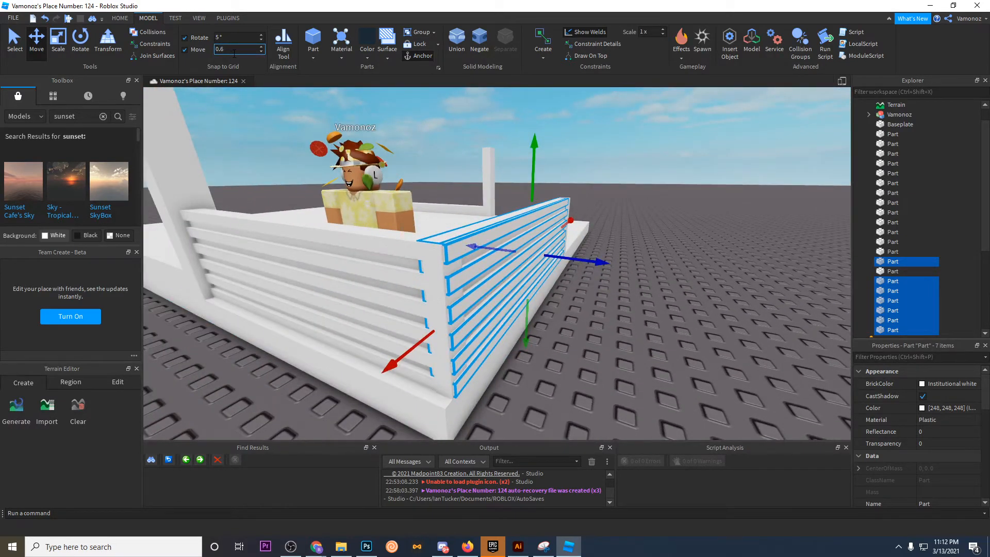
Step: Set the Move snap to 0.1 studs and align the rotated railing pieces with the corner
{"action": "right_click_drag", "start_coordinate": [482, 287], "coordinate": [481, 289]}
{"action": "right_click_drag", "start_coordinate": [444, 230], "coordinate": [445, 262]}
{"action": "left_click_drag", "start_coordinate": [426, 272], "coordinate": [435, 262]}
{"action": "right_click_drag", "start_coordinate": [435, 261], "coordinate": [717, 141]}
{"action": "left_click_drag", "start_coordinate": [601, 126], "coordinate": [596, 125]}
{"action": "right_click_drag", "start_coordinate": [609, 187], "coordinate": [608, 187]}
Step: Try to scale the rotated railing's slats to meet the platform corner
{"action": "left_click", "coordinate": [609, 186]}
{"action": "left_click", "coordinate": [439, 246]}
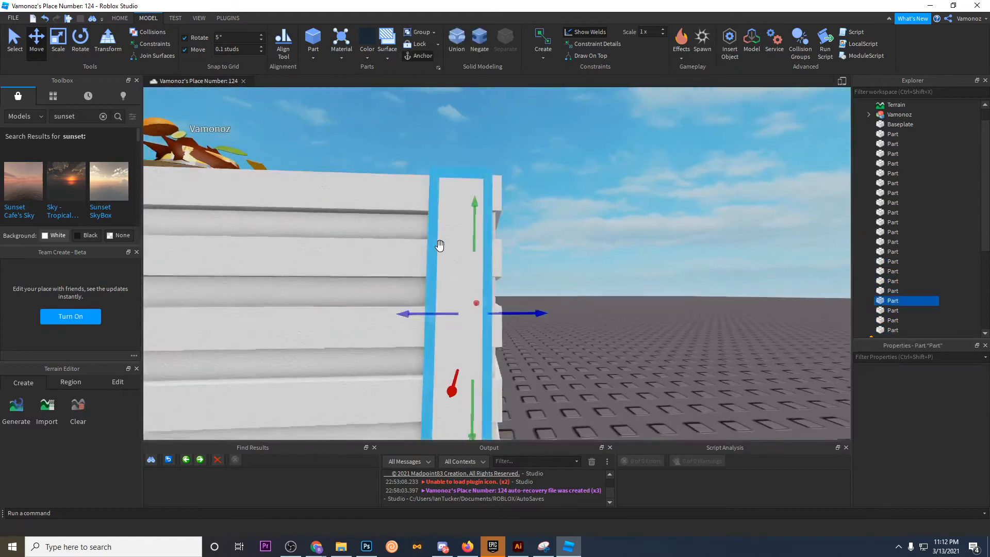
{"action": "right_click_drag", "start_coordinate": [428, 226], "coordinate": [428, 226]}
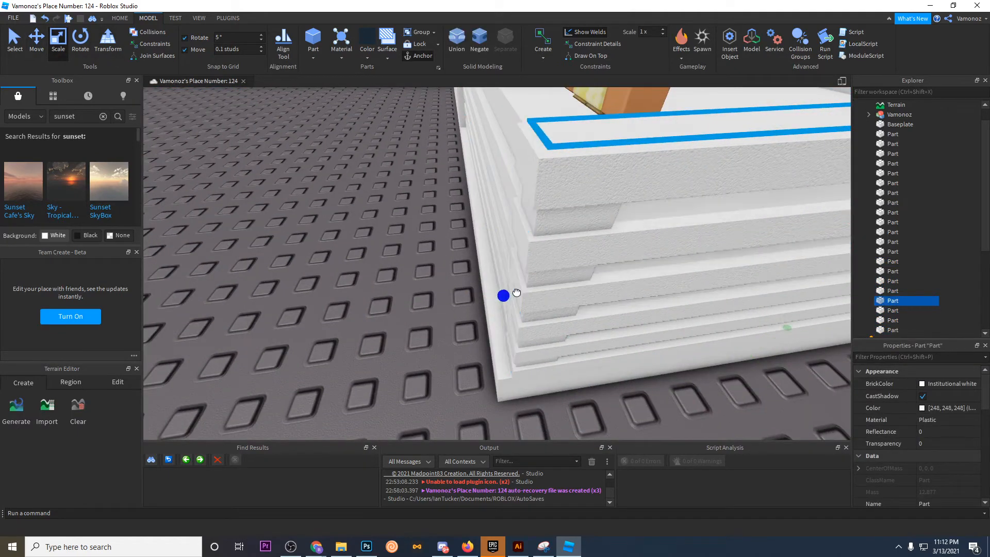
{"action": "right_click_drag", "start_coordinate": [410, 304], "coordinate": [660, 309]}
{"action": "left_click", "coordinate": [556, 225]}
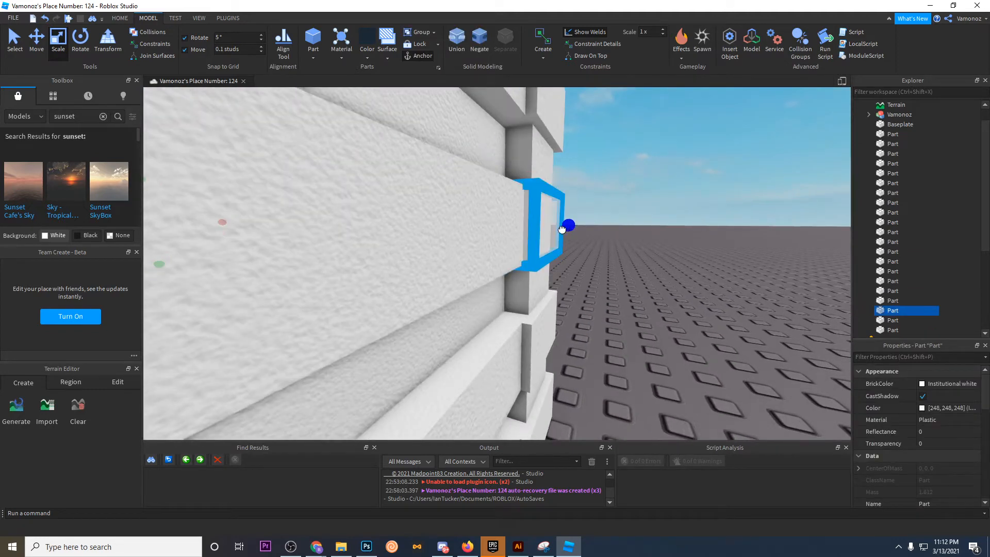
{"action": "key", "text": "ctrl+z"}
Step: Set the Move snap to 0.02 studs and scale a slat's end toward the platform corner
{"action": "double_click", "coordinate": [228, 49]}
{"action": "type", "text": ".02"}
{"action": "left_click", "coordinate": [609, 235]}
{"action": "right_click_drag", "start_coordinate": [609, 234], "coordinate": [611, 234]}
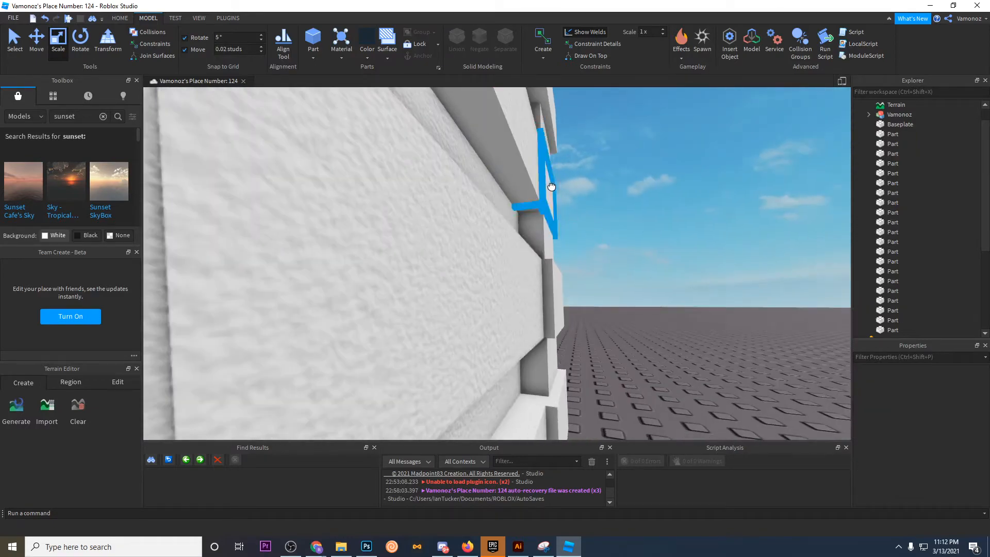
{"action": "left_click", "coordinate": [590, 215]}
{"action": "right_click_drag", "start_coordinate": [590, 216], "coordinate": [590, 215]}
Step: Delete the overlapping corner post and extend the slat below the top rail flush with the adjoining railing
{"action": "left_click", "coordinate": [458, 170]}
{"action": "right_click_drag", "start_coordinate": [457, 170], "coordinate": [457, 170]}
{"action": "left_click_drag", "start_coordinate": [423, 374], "coordinate": [432, 370]}
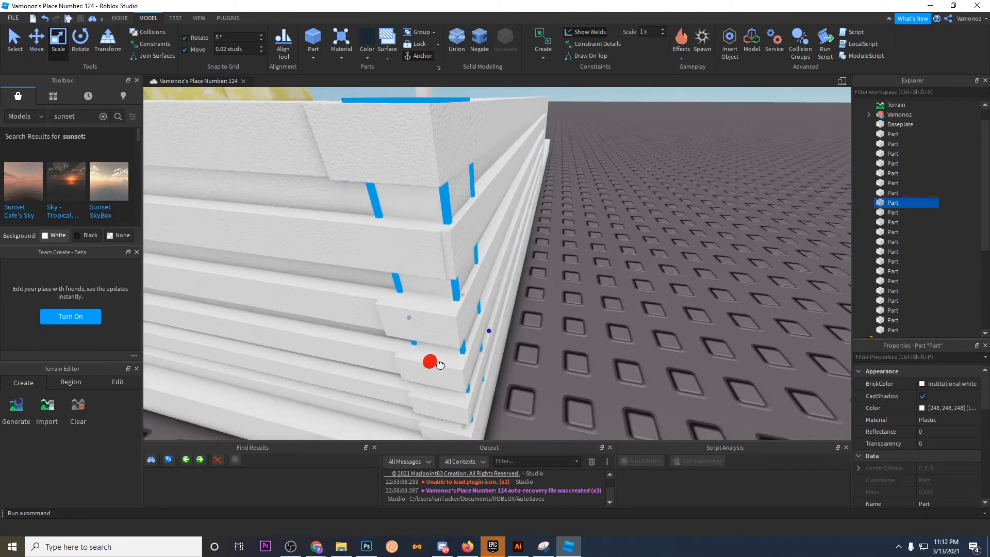
{"action": "left_click", "coordinate": [393, 258]}
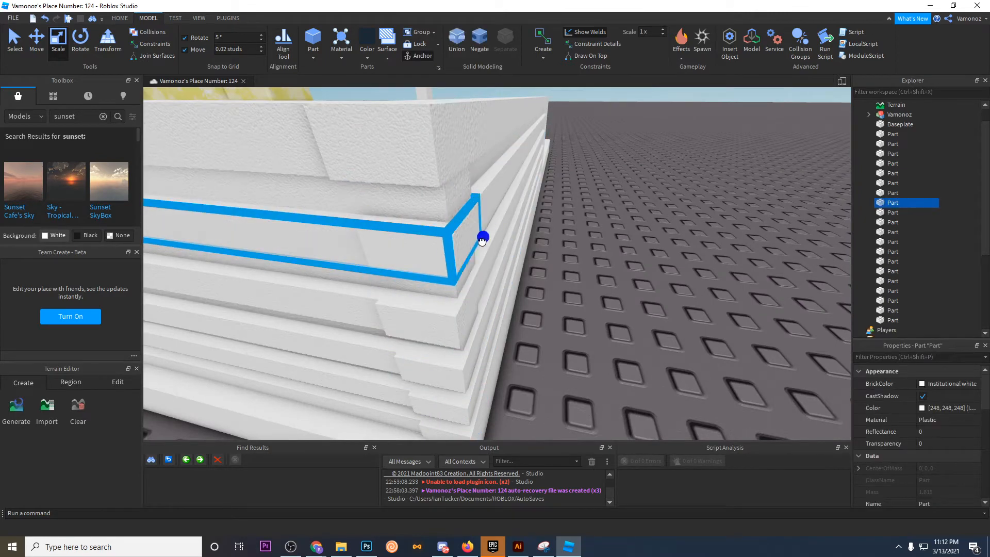
{"action": "left_click", "coordinate": [411, 141]}
{"action": "left_click", "coordinate": [257, 146]}
{"action": "left_click", "coordinate": [400, 150]}
{"action": "right_click_drag", "start_coordinate": [400, 151], "coordinate": [400, 150]}
Step: Scale the middle slats so their ends line up with the adjoining railing at the corner
{"action": "left_click", "coordinate": [559, 274]}
{"action": "right_click_drag", "start_coordinate": [559, 272], "coordinate": [559, 273]}
{"action": "left_click", "coordinate": [482, 277]}
{"action": "right_click_drag", "start_coordinate": [480, 278], "coordinate": [480, 278]}
{"action": "left_click_drag", "start_coordinate": [453, 287], "coordinate": [458, 289]}
{"action": "left_click", "coordinate": [329, 345]}
{"action": "right_click_drag", "start_coordinate": [329, 345], "coordinate": [329, 345]}
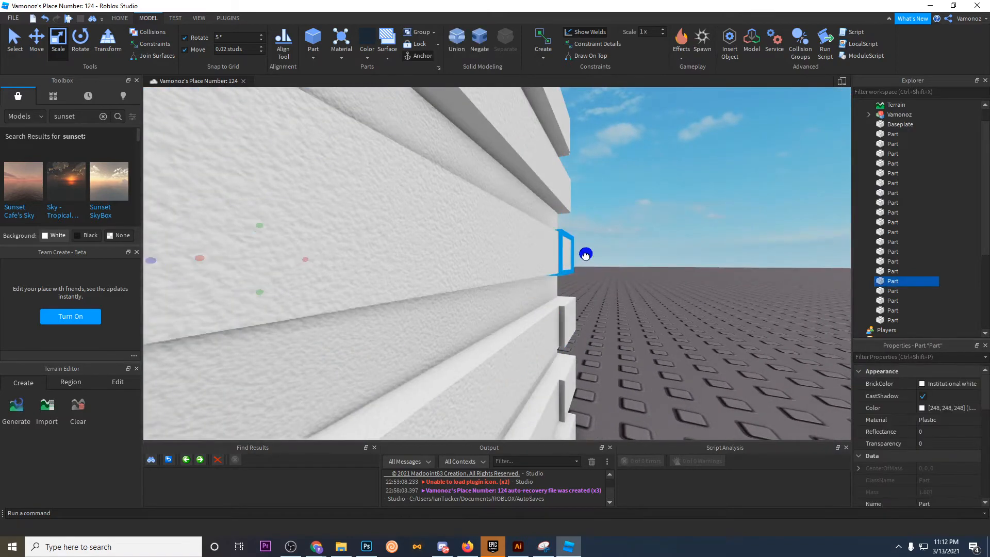
Step: Extend the lower slats until their ends sit flush with the slats above at the corner
{"action": "left_click", "coordinate": [604, 283]}
{"action": "right_click_drag", "start_coordinate": [605, 282], "coordinate": [604, 282]}
{"action": "left_click", "coordinate": [605, 283]}
{"action": "left_click_drag", "start_coordinate": [616, 275], "coordinate": [615, 274]}
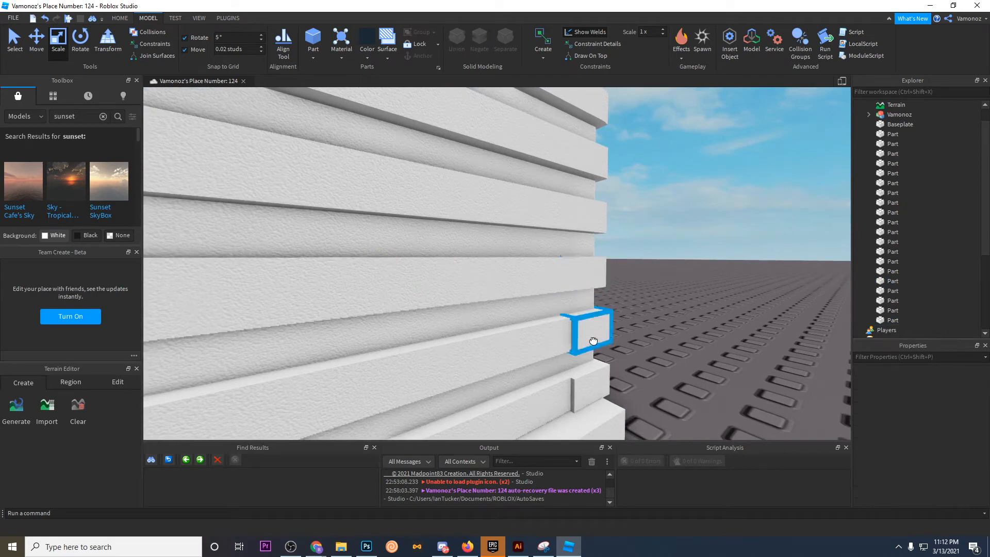
{"action": "left_click_drag", "start_coordinate": [609, 336], "coordinate": [609, 335]}
{"action": "left_click", "coordinate": [651, 341]}
{"action": "right_click_drag", "start_coordinate": [651, 341], "coordinate": [651, 341]}
Step: Even out the remaining corner ends of the adjoining railing and scale its top rail toward the corner
{"action": "left_click", "coordinate": [467, 257]}
{"action": "left_click_drag", "start_coordinate": [470, 254], "coordinate": [470, 252]}
{"action": "left_click", "coordinate": [527, 255]}
{"action": "right_click_drag", "start_coordinate": [527, 255], "coordinate": [528, 254]}
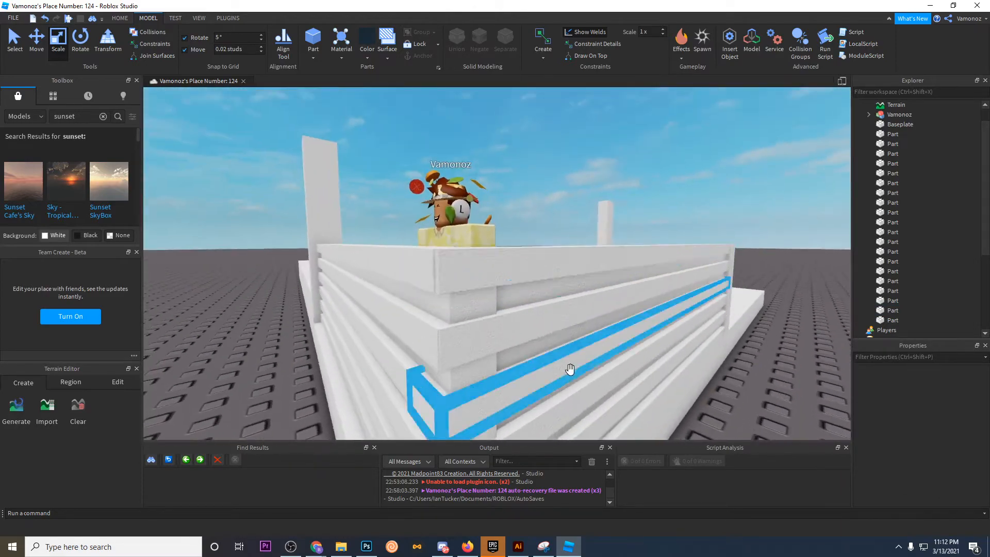
{"action": "right_click_drag", "start_coordinate": [572, 366], "coordinate": [573, 367]}
{"action": "left_click_drag", "start_coordinate": [544, 305], "coordinate": [533, 283]}
{"action": "right_click_drag", "start_coordinate": [533, 283], "coordinate": [546, 276]}
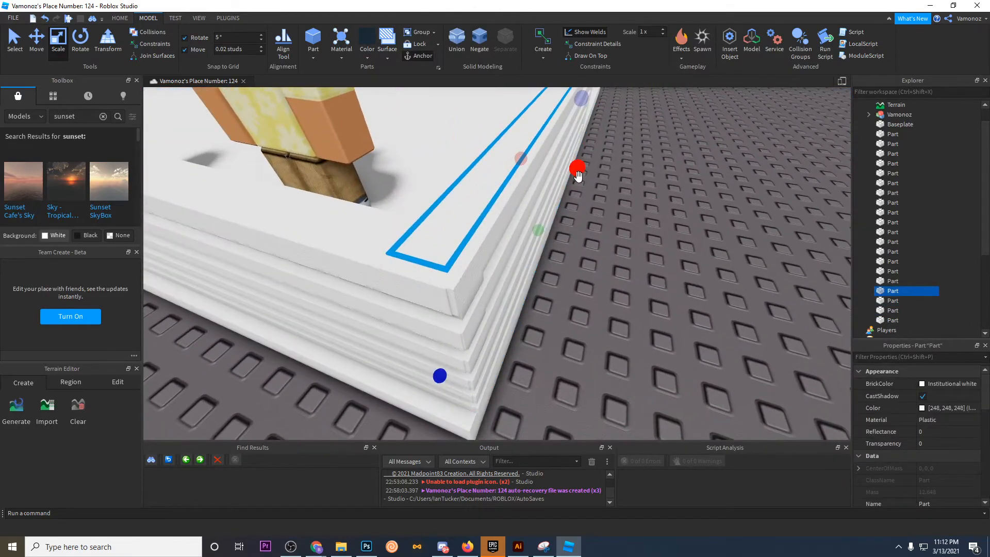
{"action": "left_click", "coordinate": [442, 289]}
{"action": "left_click_drag", "start_coordinate": [491, 281], "coordinate": [493, 283]}
Step: Scale the end of the other top rail so it meets the outer edge of the corner
{"action": "left_click", "coordinate": [547, 320]}
{"action": "right_click_drag", "start_coordinate": [547, 321], "coordinate": [547, 321]}
{"action": "left_click", "coordinate": [499, 297]}
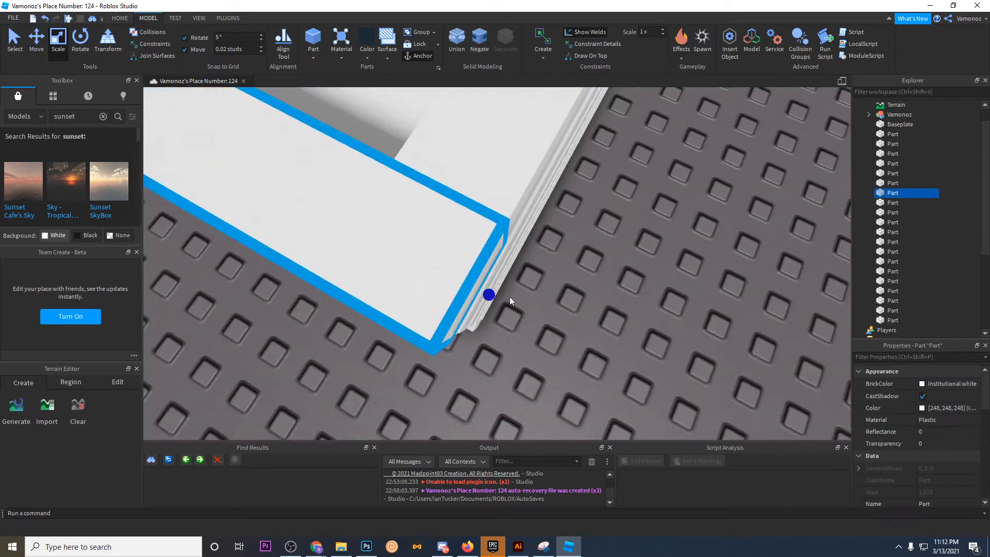
{"action": "left_click_drag", "start_coordinate": [493, 301], "coordinate": [494, 301]}
{"action": "left_click", "coordinate": [571, 309]}
{"action": "right_click_drag", "start_coordinate": [571, 309], "coordinate": [571, 308]}
Step: Set the Move snap to 0.01 studs, turn Move snapping off, and scale the top rail's end flush with the corner
{"action": "right_click_drag", "start_coordinate": [581, 117], "coordinate": [582, 118]}
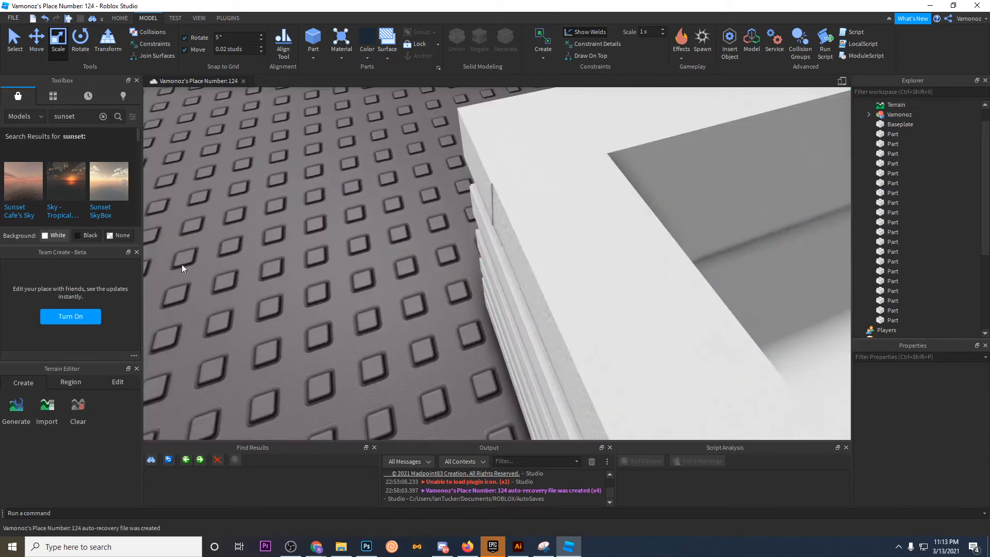
{"action": "left_click", "coordinate": [470, 166]}
{"action": "left_click", "coordinate": [400, 227]}
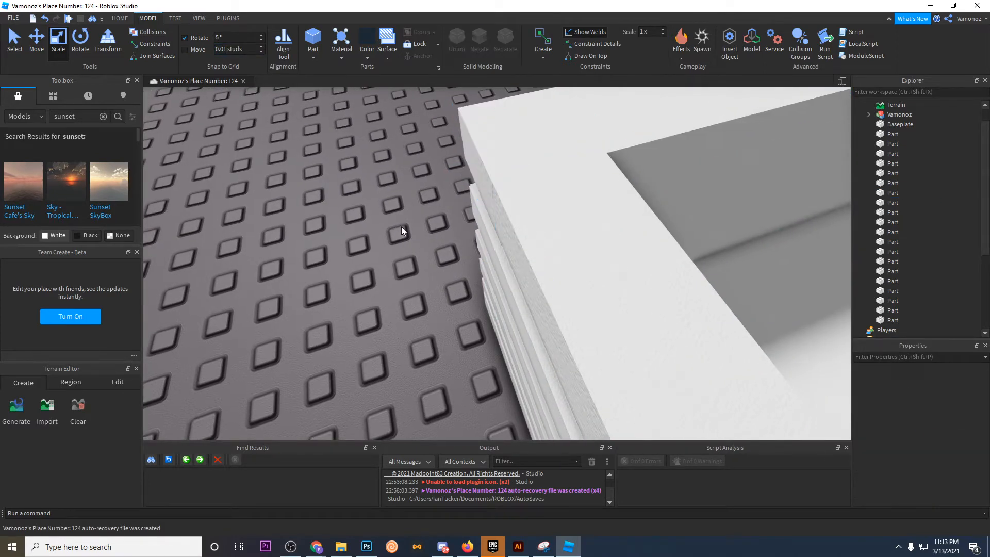
{"action": "right_click_drag", "start_coordinate": [401, 227], "coordinate": [402, 228]}
{"action": "left_click", "coordinate": [476, 173]}
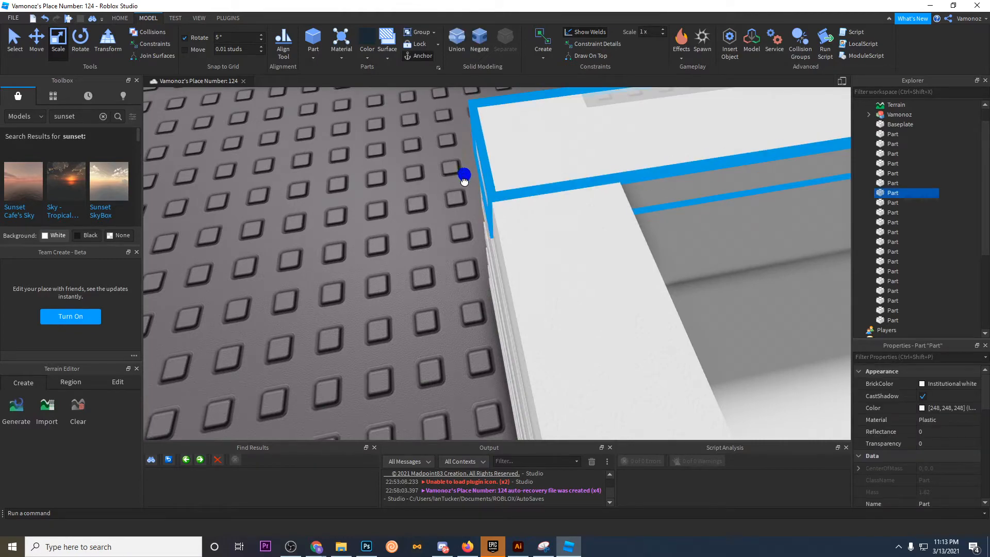
{"action": "left_click", "coordinate": [414, 200]}
{"action": "right_click_drag", "start_coordinate": [414, 200], "coordinate": [417, 202]}
Step: Select both top rails that meet at the corner and duplicate them
{"action": "right_click_drag", "start_coordinate": [557, 193], "coordinate": [558, 194]}
{"action": "right_click_drag", "start_coordinate": [521, 292], "coordinate": [554, 293]}
{"action": "left_click", "coordinate": [493, 305]}
{"action": "right_click_drag", "start_coordinate": [494, 305], "coordinate": [452, 297]}
{"action": "left_click", "coordinate": [616, 330]}
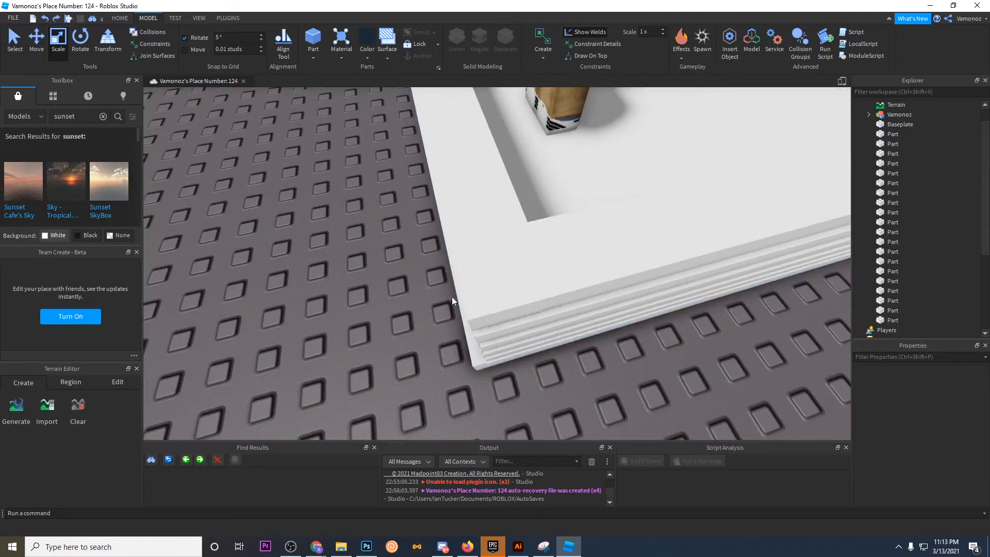
{"action": "left_click", "coordinate": [494, 285]}
{"action": "left_click", "coordinate": [583, 274], "text": "ctrl"}
{"action": "right_click_drag", "start_coordinate": [583, 274], "coordinate": [583, 263]}
{"action": "key", "text": "s"}
{"action": "left_click", "coordinate": [17, 46]}
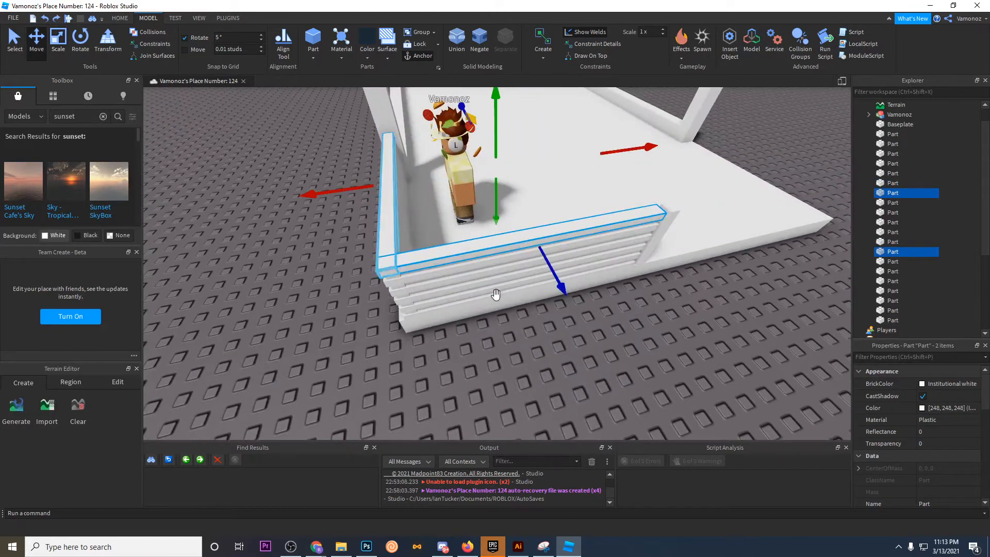
{"action": "right_click_drag", "start_coordinate": [496, 295], "coordinate": [510, 192]}
{"action": "key", "text": "ctrl+d"}
{"action": "left_click", "coordinate": [392, 289]}
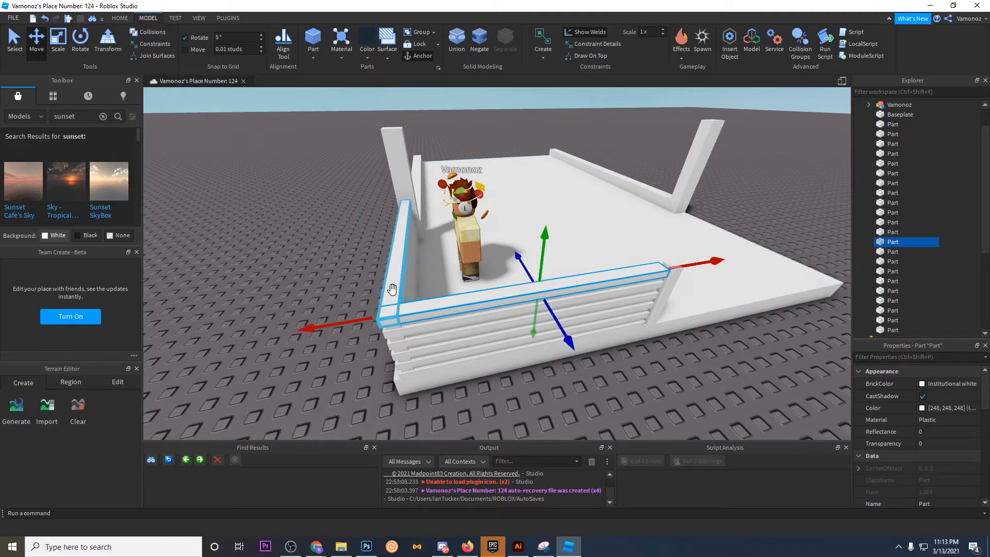
{"action": "left_click_drag", "start_coordinate": [501, 219], "coordinate": [497, 175]}
{"action": "right_click_drag", "start_coordinate": [499, 178], "coordinate": [496, 171]}
{"action": "key", "text": "ctrl+z"}
{"action": "key", "text": "ctrl+z"}
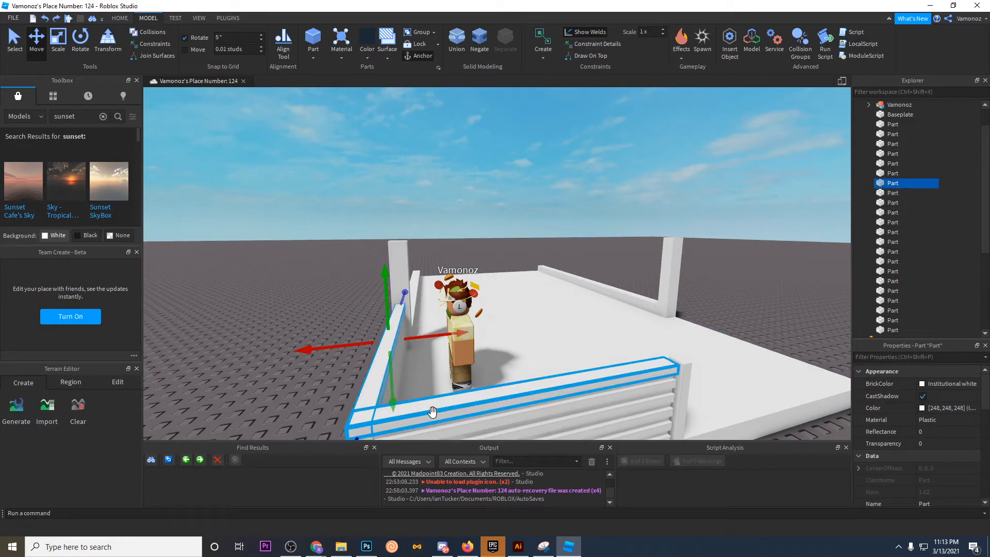
Step: Raise the duplicated top rails high above the platform corner
{"action": "left_click_drag", "start_coordinate": [496, 291], "coordinate": [511, 181]}
{"action": "scroll", "coordinate": [497, 286], "scroll_direction": "down", "scroll_amount": 4}
{"action": "left_click", "coordinate": [556, 183]}
{"action": "scroll", "coordinate": [556, 182], "scroll_direction": "up", "scroll_amount": 4}
{"action": "right_click_drag", "start_coordinate": [556, 183], "coordinate": [556, 182]}
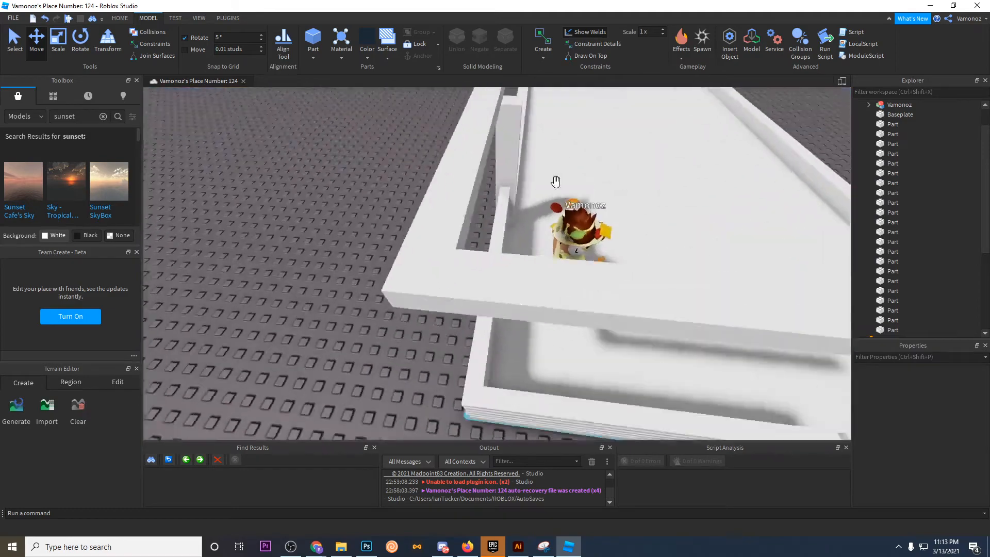
Step: Reposition a raised rail over the corner, turn Move snapping back on, and set it to 0.03 studs
{"action": "left_click", "coordinate": [466, 226]}
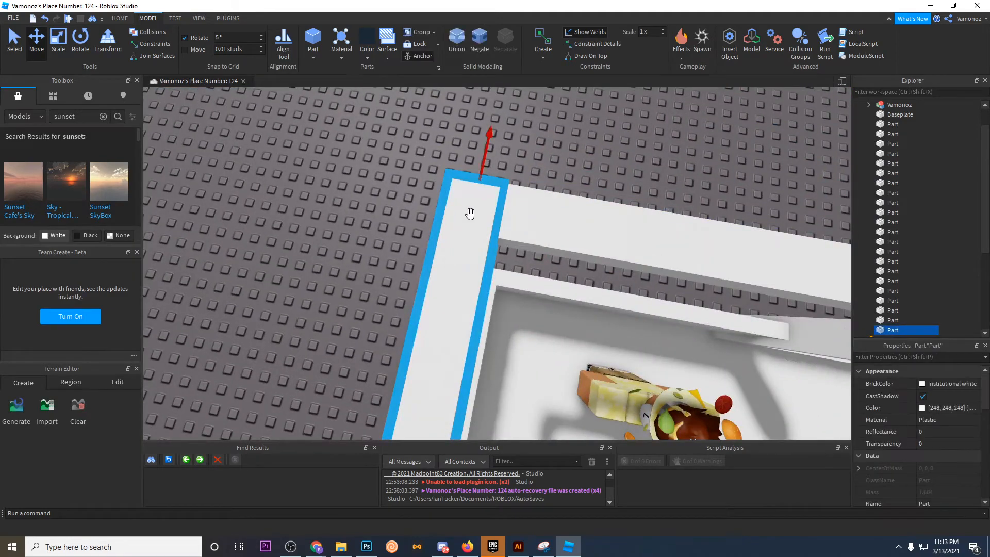
{"action": "right_click_drag", "start_coordinate": [466, 207], "coordinate": [465, 206]}
{"action": "left_click_drag", "start_coordinate": [558, 121], "coordinate": [508, 127]}
{"action": "left_click", "coordinate": [498, 342]}
{"action": "key", "text": "f"}
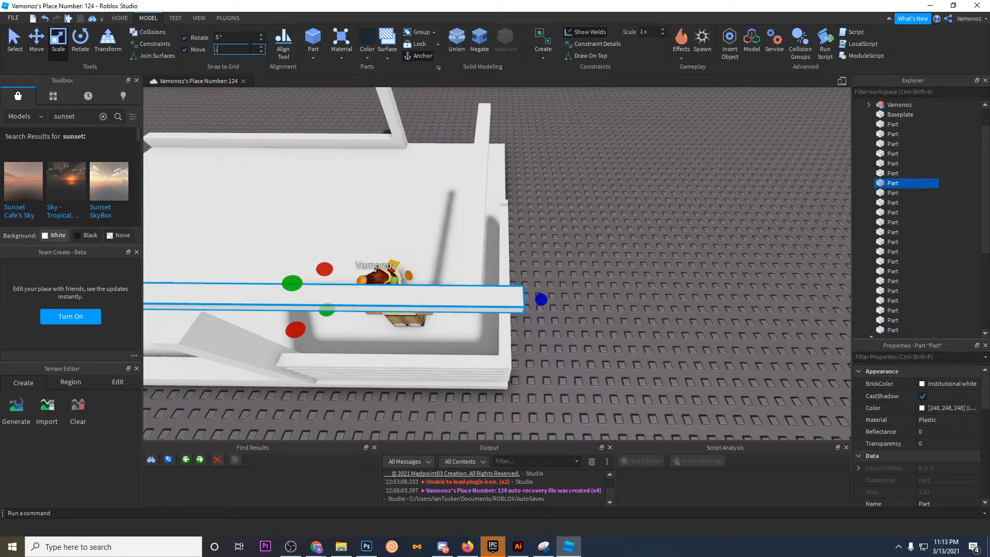
{"action": "right_click_drag", "start_coordinate": [349, 217], "coordinate": [349, 216]}
Step: Duplicate the raised rail and resize the copy at the corner end
{"action": "key", "text": "ctrl+d"}
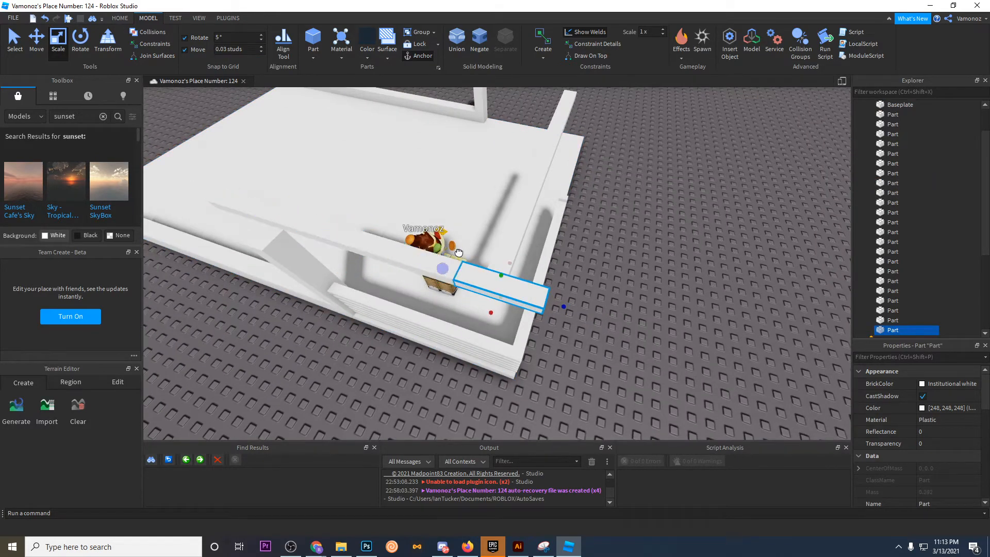
{"action": "right_click_drag", "start_coordinate": [507, 267], "coordinate": [479, 252]}
{"action": "left_click_drag", "start_coordinate": [449, 230], "coordinate": [467, 220]}
{"action": "right_click_drag", "start_coordinate": [467, 221], "coordinate": [467, 220]}
{"action": "left_click_drag", "start_coordinate": [467, 220], "coordinate": [467, 220]}
{"action": "right_click_drag", "start_coordinate": [467, 220], "coordinate": [467, 220]}
{"action": "left_click_drag", "start_coordinate": [467, 220], "coordinate": [511, 220]}
{"action": "left_click", "coordinate": [513, 146]}
{"action": "right_click_drag", "start_coordinate": [513, 147], "coordinate": [513, 146]}
Step: Delete the raised rail copies above the platform
{"action": "scroll", "coordinate": [513, 146], "scroll_direction": "down", "scroll_amount": 5}
{"action": "key", "text": "a"}
{"action": "left_click", "coordinate": [475, 244]}
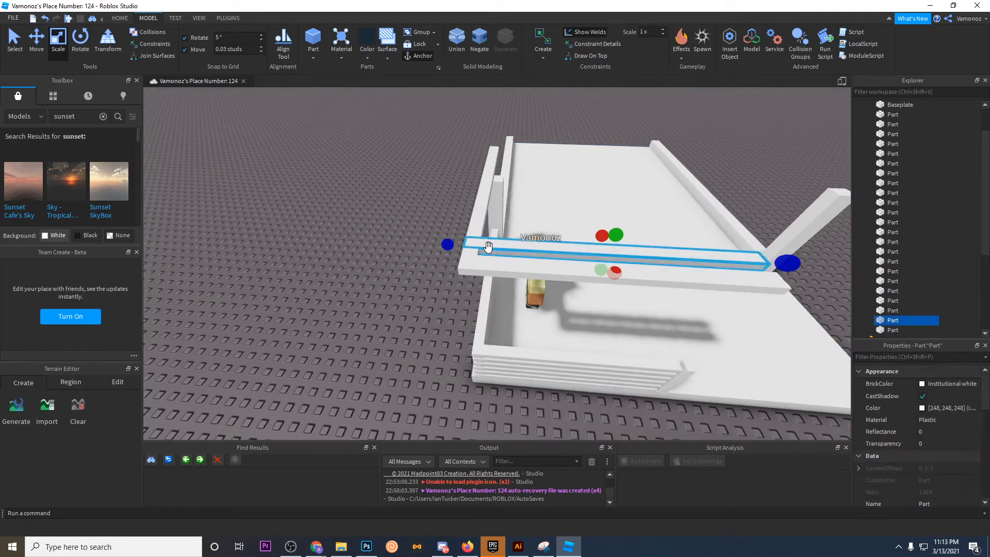
{"action": "key", "text": "Delete"}
{"action": "scroll", "coordinate": [469, 242], "scroll_direction": "up", "scroll_amount": 5}
{"action": "right_click_drag", "start_coordinate": [469, 241], "coordinate": [468, 242]}
{"action": "key", "text": "w"}
{"action": "left_click", "coordinate": [469, 243]}
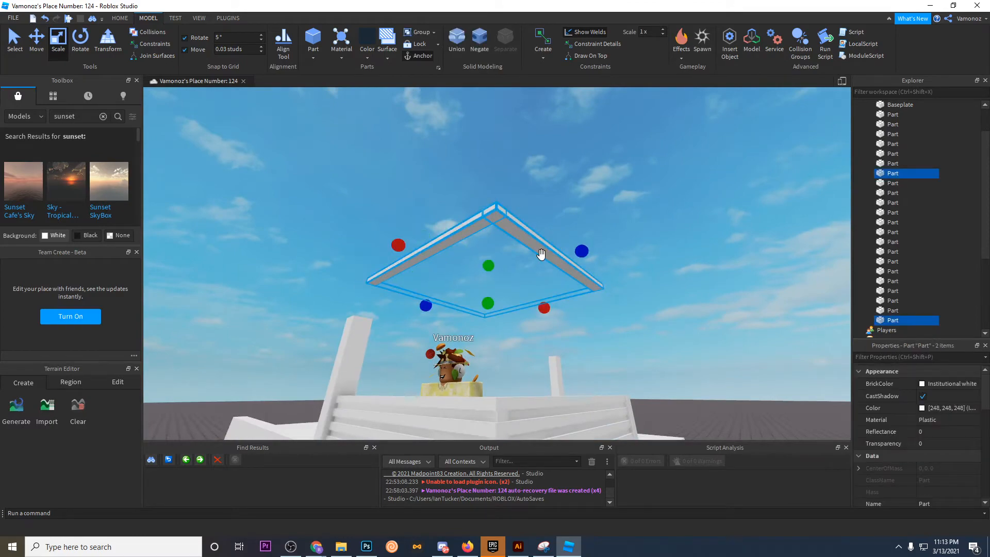
{"action": "key", "text": "Delete"}
Step: Scale the slat below the top rail so its end is flush with the adjoining slat at the corner
{"action": "right_click_drag", "start_coordinate": [534, 250], "coordinate": [533, 253]}
{"action": "key", "text": "w"}
{"action": "right_click_drag", "start_coordinate": [645, 350], "coordinate": [644, 350]}
{"action": "right_click_drag", "start_coordinate": [405, 294], "coordinate": [405, 293]}
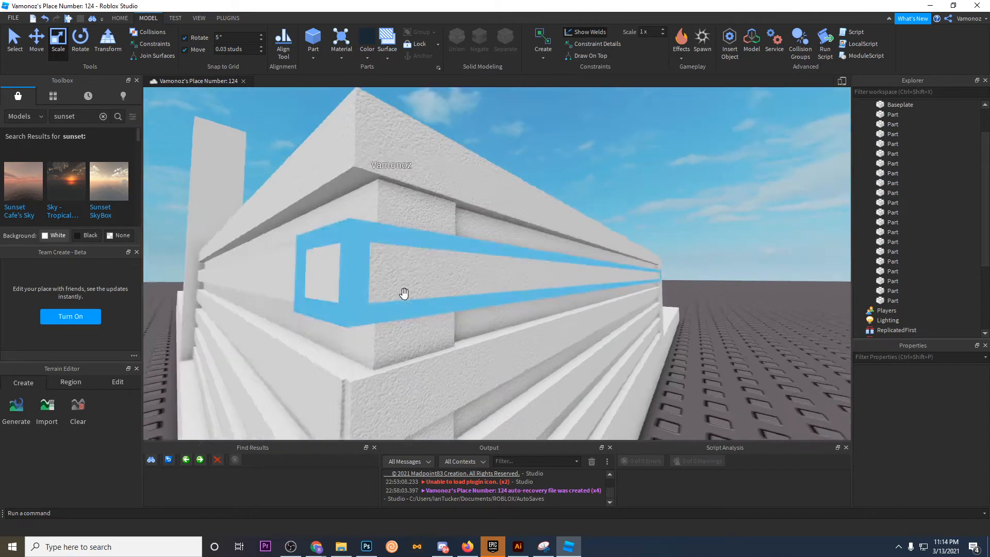
{"action": "left_click", "coordinate": [455, 263]}
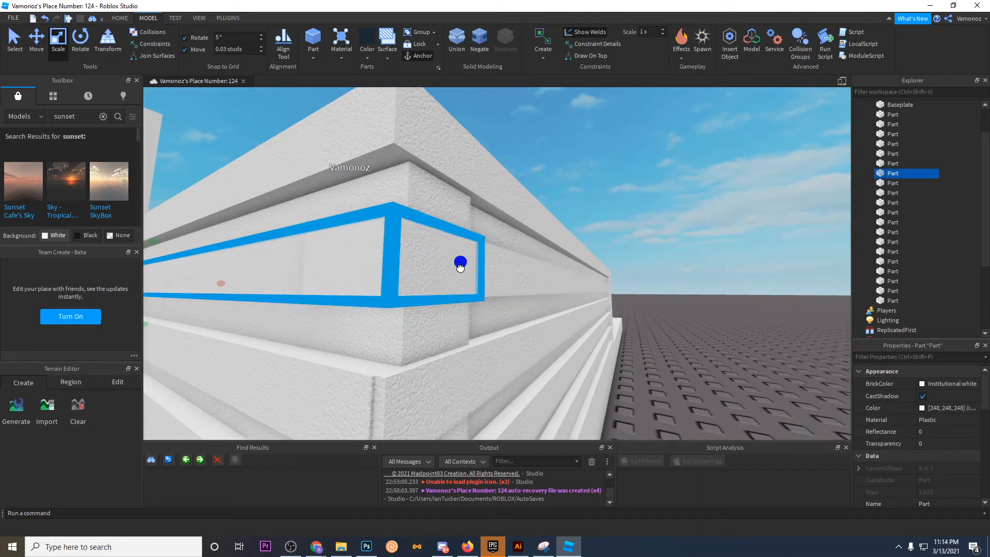
{"action": "left_click_drag", "start_coordinate": [461, 265], "coordinate": [468, 266]}
{"action": "left_click", "coordinate": [631, 194]}
{"action": "key", "text": "s"}
{"action": "right_click_drag", "start_coordinate": [631, 194], "coordinate": [631, 194]}
{"action": "left_click", "coordinate": [433, 267]}
Step: Select the end post of the slatted railing and delete it
{"action": "left_click", "coordinate": [407, 148]}
{"action": "key", "text": "s"}
{"action": "right_click_drag", "start_coordinate": [406, 148], "coordinate": [406, 148]}
{"action": "right_click_drag", "start_coordinate": [510, 234], "coordinate": [510, 235]}
{"action": "key", "text": "s"}
{"action": "left_click", "coordinate": [516, 239]}
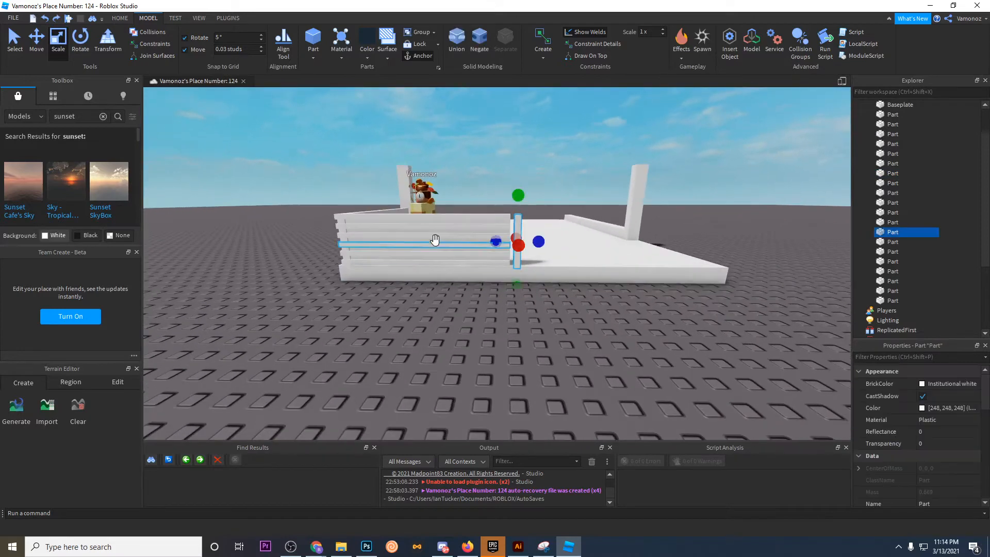
{"action": "key", "text": "w"}
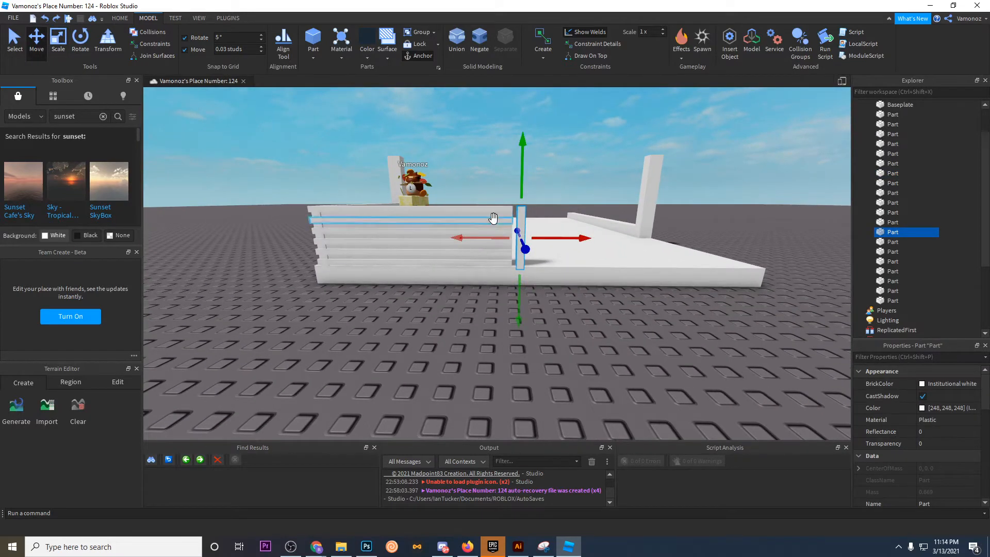
{"action": "key", "text": "w"}
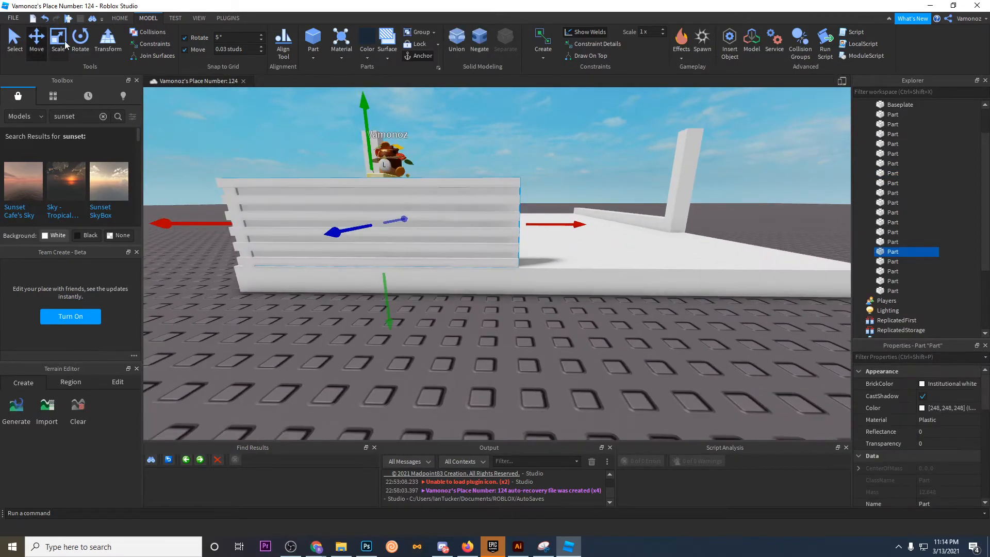
Step: Shorten the railing's back panel, its top rail and the two slats below to about half their length
{"action": "left_click", "coordinate": [457, 190]}
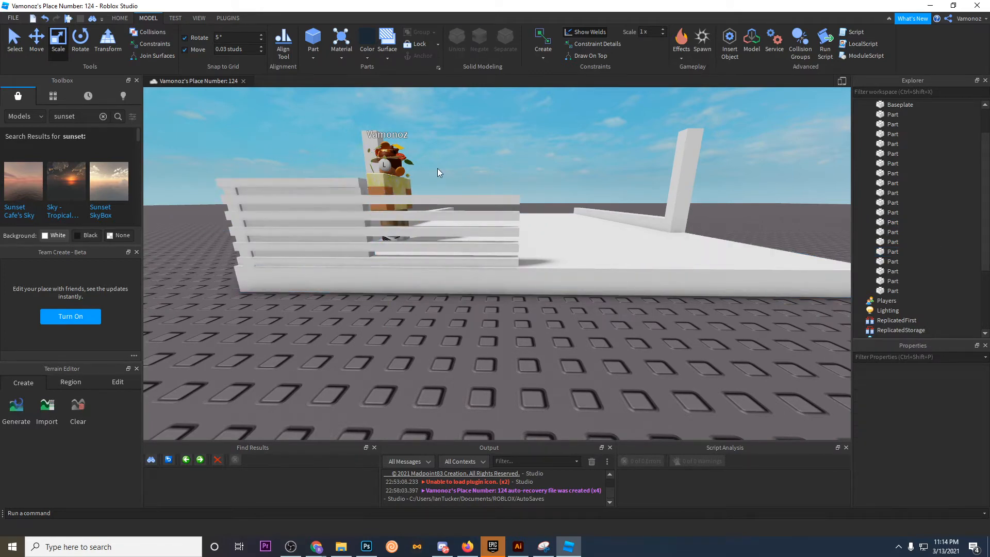
{"action": "right_click_drag", "start_coordinate": [437, 168], "coordinate": [440, 146]}
{"action": "key", "text": "w"}
{"action": "left_click_drag", "start_coordinate": [529, 217], "coordinate": [457, 218]}
{"action": "key", "text": "w"}
{"action": "key", "text": "a"}
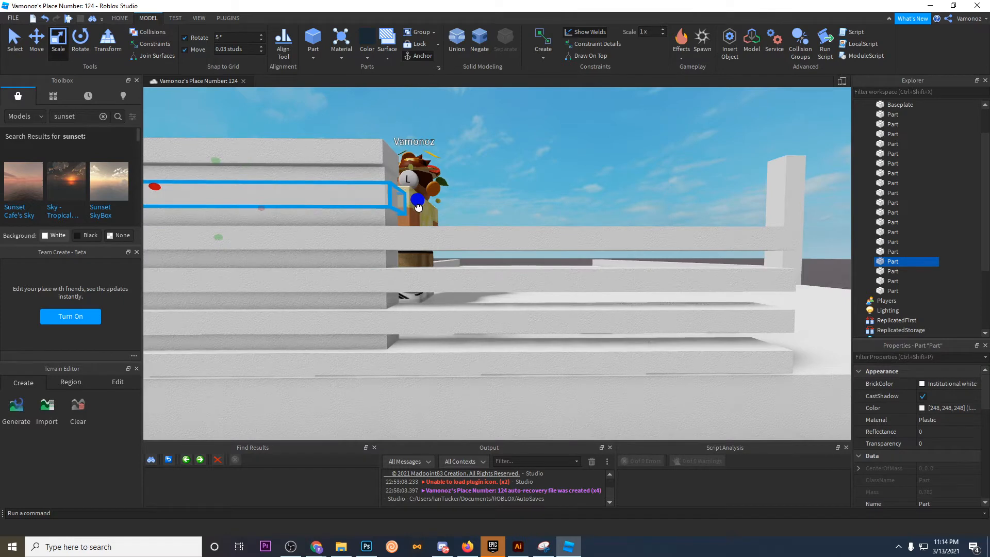
{"action": "left_click", "coordinate": [423, 239]}
{"action": "left_click_drag", "start_coordinate": [805, 240], "coordinate": [434, 255]}
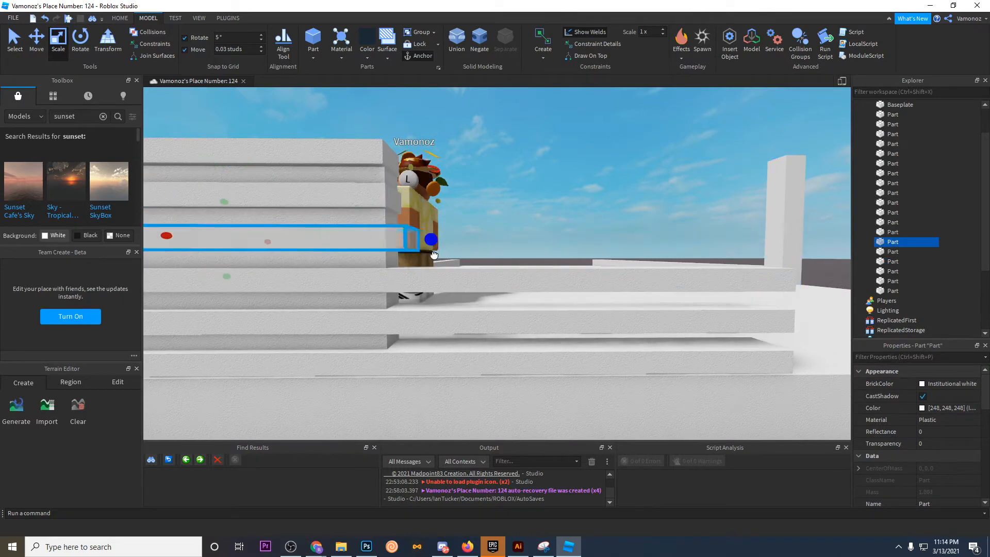
Step: Shorten the three lowest slats of the front railing to match the length of the slats above them
{"action": "right_click_drag", "start_coordinate": [416, 250], "coordinate": [479, 188]}
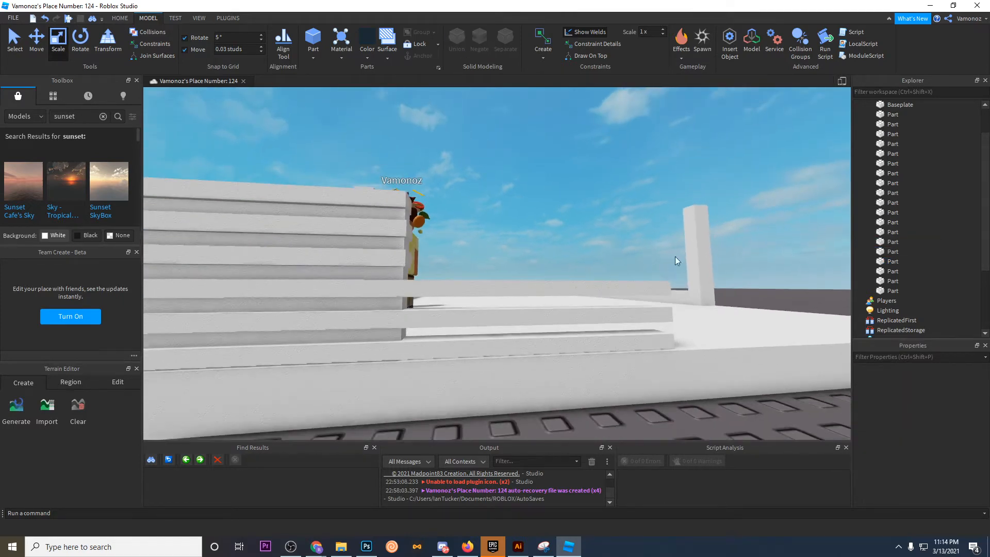
{"action": "left_click", "coordinate": [668, 293]}
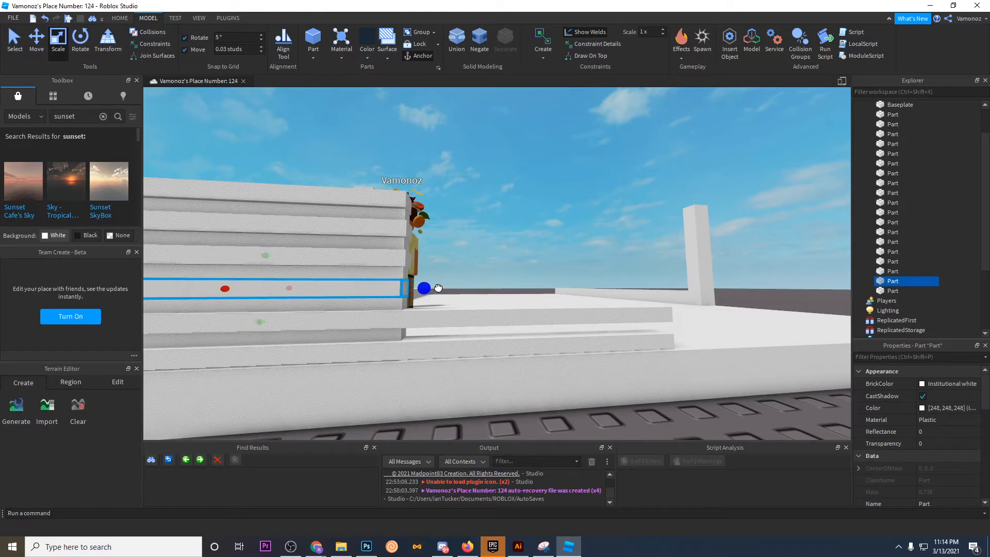
{"action": "left_click", "coordinate": [462, 317]}
{"action": "left_click_drag", "start_coordinate": [679, 313], "coordinate": [431, 316]}
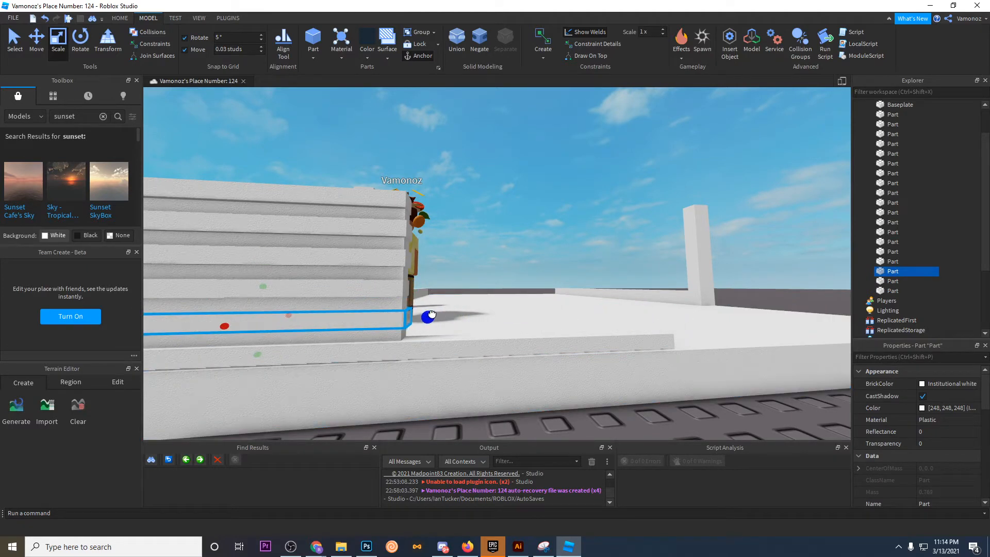
{"action": "left_click", "coordinate": [515, 346]}
{"action": "left_click_drag", "start_coordinate": [678, 338], "coordinate": [547, 341]}
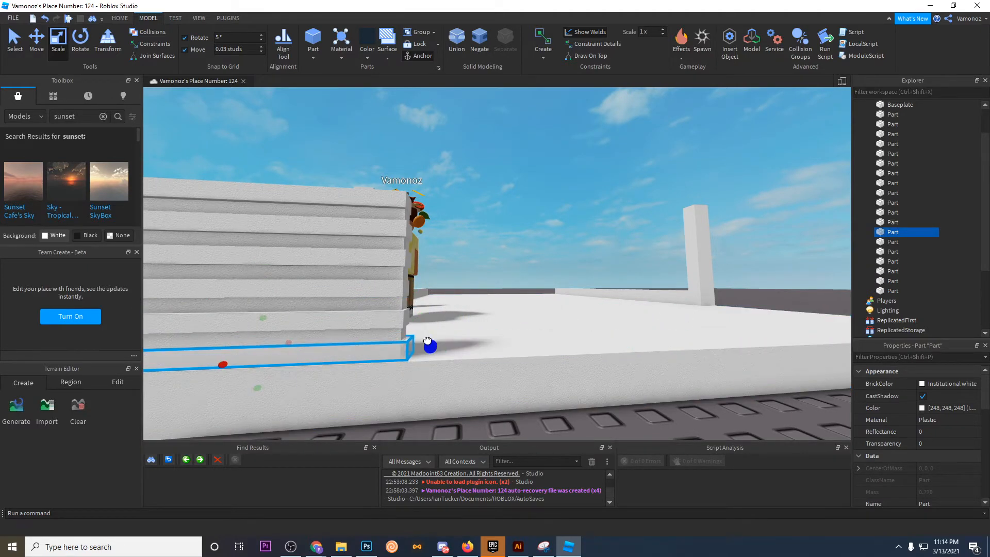
{"action": "left_click_drag", "start_coordinate": [422, 339], "coordinate": [426, 338]}
Step: Duplicate the tall post at the end of the side railing and move the copy to the platform corner where the railings meet
{"action": "left_click", "coordinate": [460, 247]}
{"action": "right_click_drag", "start_coordinate": [460, 247], "coordinate": [444, 289]}
{"action": "scroll", "coordinate": [460, 248], "scroll_direction": "down", "scroll_amount": 4}
{"action": "key", "text": "a"}
{"action": "left_click", "coordinate": [438, 207]}
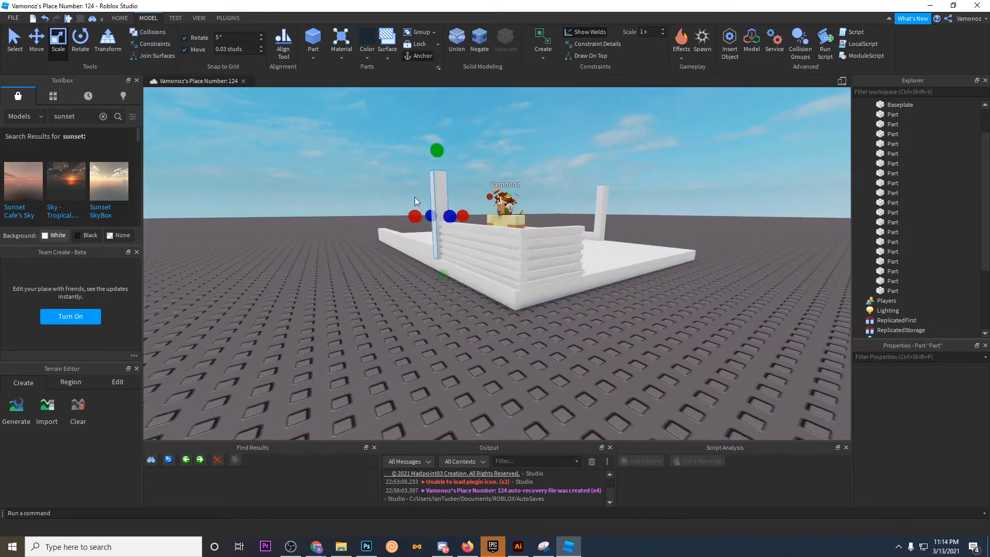
{"action": "key", "text": "a"}
{"action": "right_click_drag", "start_coordinate": [277, 266], "coordinate": [357, 259]}
{"action": "key", "text": "w"}
{"action": "left_click_drag", "start_coordinate": [240, 253], "coordinate": [504, 298]}
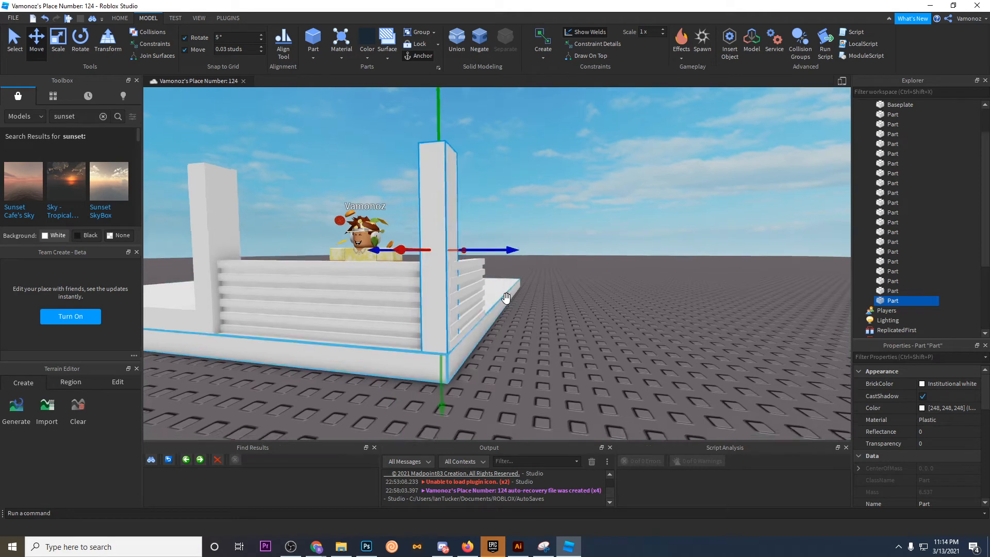
Step: Nudge the copied post into line with the slatted railings at the platform corner
{"action": "scroll", "coordinate": [468, 283], "scroll_direction": "up", "scroll_amount": 3}
{"action": "left_click", "coordinate": [572, 272]}
{"action": "left_click", "coordinate": [292, 191]}
{"action": "right_click_drag", "start_coordinate": [464, 170], "coordinate": [469, 127]}
{"action": "left_click_drag", "start_coordinate": [488, 127], "coordinate": [492, 129]}
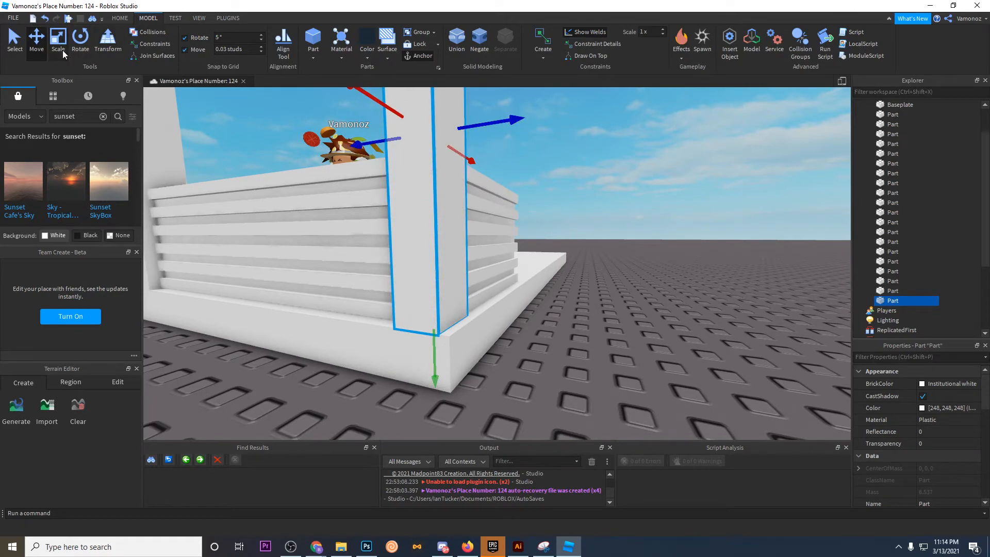
Step: Scale the corner post thinner in both horizontal directions so it fits the railing corner
{"action": "left_click", "coordinate": [58, 41]}
{"action": "right_click_drag", "start_coordinate": [392, 217], "coordinate": [459, 221]}
{"action": "left_click_drag", "start_coordinate": [512, 231], "coordinate": [494, 229]}
{"action": "right_click_drag", "start_coordinate": [494, 230], "coordinate": [496, 228]}
{"action": "left_click_drag", "start_coordinate": [517, 173], "coordinate": [479, 187]}
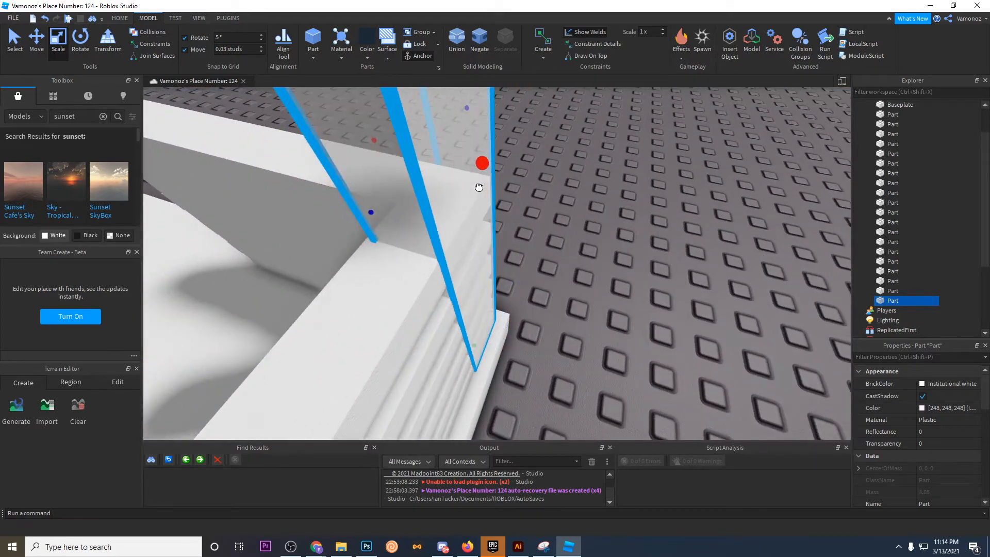
{"action": "right_click_drag", "start_coordinate": [477, 193], "coordinate": [475, 192]}
{"action": "scroll", "coordinate": [475, 194], "scroll_direction": "down", "scroll_amount": 3}
{"action": "left_click_drag", "start_coordinate": [479, 221], "coordinate": [509, 221]}
{"action": "right_click_drag", "start_coordinate": [501, 228], "coordinate": [511, 225]}
{"action": "key", "text": "d"}
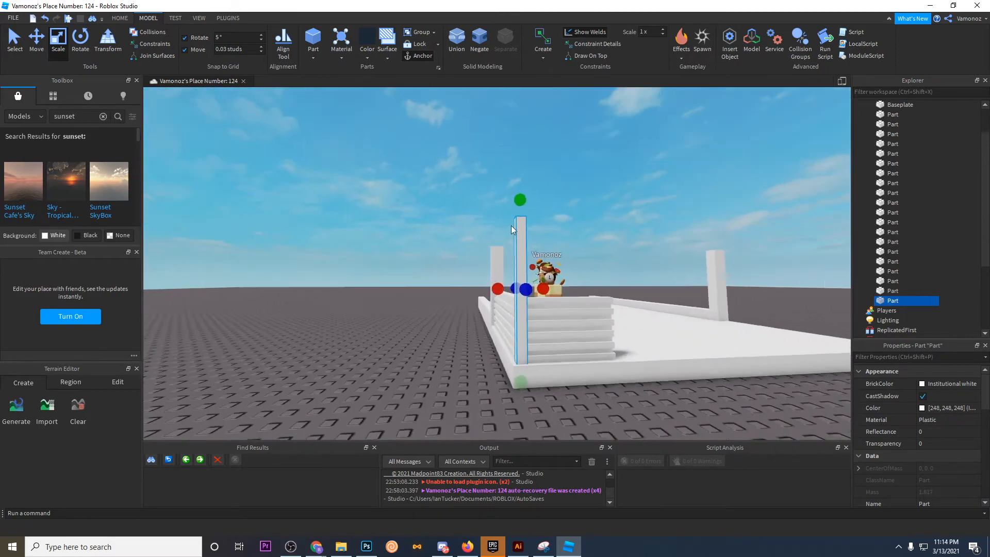
Step: Duplicate the thin corner post and move the copy to the open end of the short front railing
{"action": "left_click", "coordinate": [484, 188]}
{"action": "key", "text": "w"}
{"action": "right_click_drag", "start_coordinate": [499, 183], "coordinate": [500, 184]}
{"action": "scroll", "coordinate": [499, 184], "scroll_direction": "down", "scroll_amount": 5}
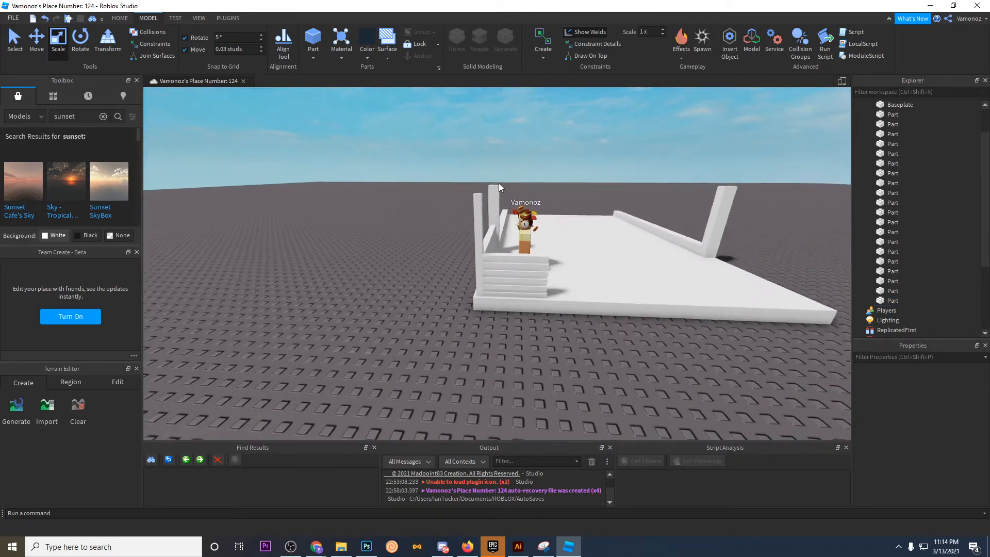
{"action": "left_click", "coordinate": [483, 222]}
{"action": "scroll", "coordinate": [485, 227], "scroll_direction": "up", "scroll_amount": 4}
{"action": "key", "text": "ctrl+2"}
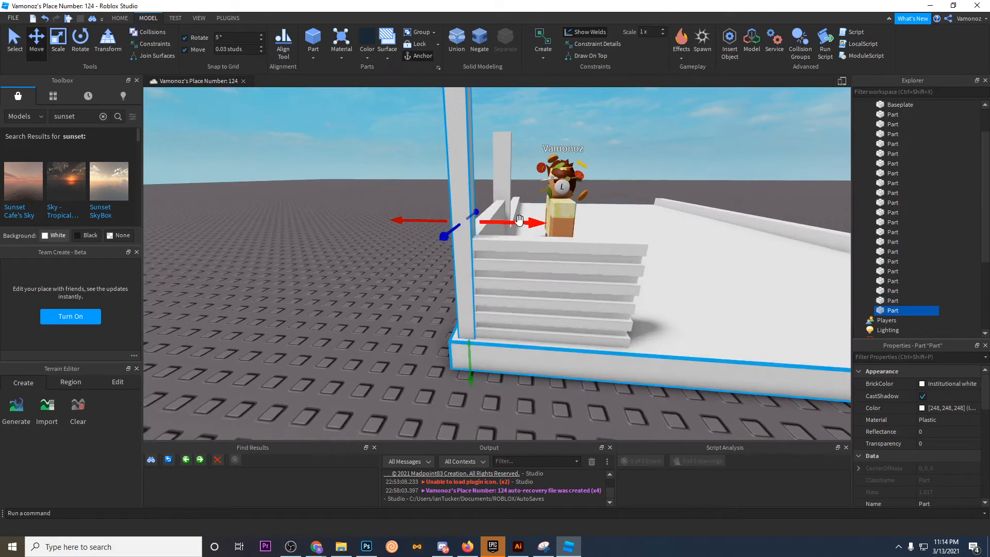
{"action": "left_click_drag", "start_coordinate": [519, 220], "coordinate": [546, 234]}
{"action": "key", "text": "d"}
{"action": "right_click_drag", "start_coordinate": [552, 237], "coordinate": [546, 234]}
{"action": "left_click_drag", "start_coordinate": [546, 235], "coordinate": [539, 233]}
{"action": "right_click_drag", "start_coordinate": [546, 234], "coordinate": [539, 233]}
{"action": "left_click_drag", "start_coordinate": [540, 233], "coordinate": [518, 232]}
Step: Select the short front railing with its two posts, duplicate them and place the copy at the opposite front corner
{"action": "scroll", "coordinate": [596, 165], "scroll_direction": "down", "scroll_amount": 7}
{"action": "left_click", "coordinate": [595, 165]}
{"action": "scroll", "coordinate": [472, 277], "scroll_direction": "up", "scroll_amount": 4}
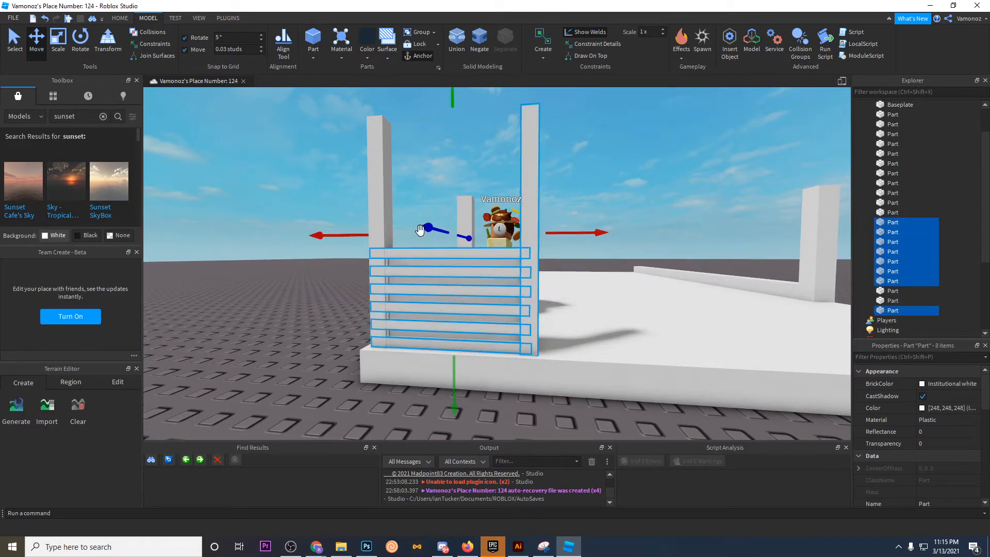
{"action": "mouse_move", "coordinate": [577, 241]}
{"action": "right_mouse_down"}
{"action": "mouse_move", "coordinate": [601, 249]}
{"action": "mouse_move", "coordinate": [562, 250]}
{"action": "right_mouse_up"}
{"action": "left_click_drag", "start_coordinate": [563, 249], "coordinate": [554, 247]}
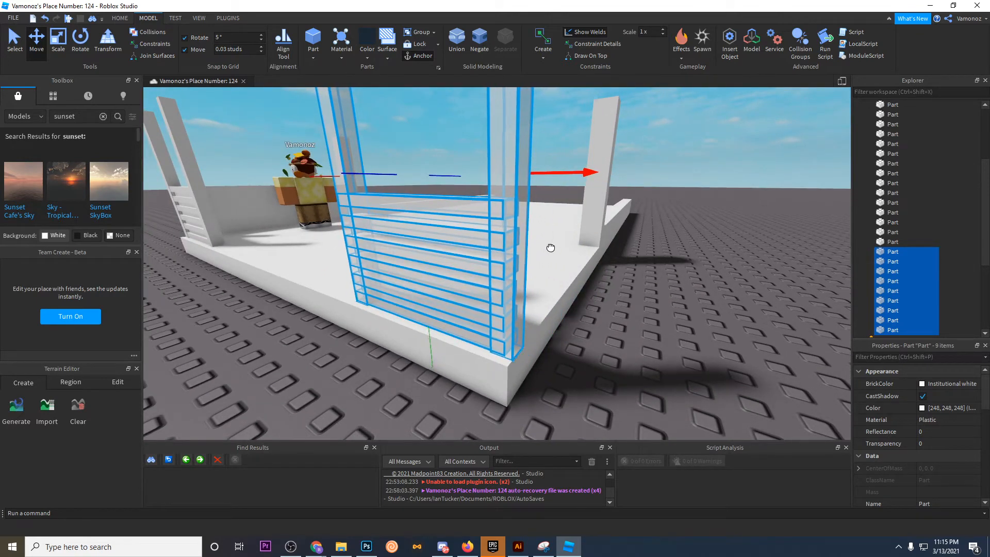
{"action": "left_click_drag", "start_coordinate": [551, 247], "coordinate": [551, 245]}
{"action": "left_click", "coordinate": [624, 331]}
{"action": "right_click_drag", "start_coordinate": [624, 331], "coordinate": [624, 330]}
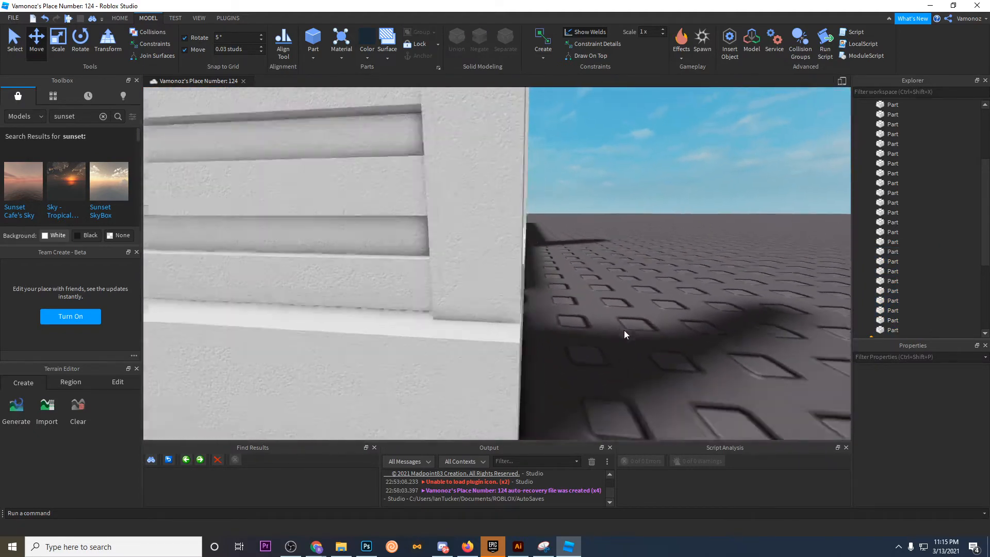
{"action": "scroll", "coordinate": [628, 329], "scroll_direction": "down", "scroll_amount": 8}
{"action": "scroll", "coordinate": [628, 329], "scroll_direction": "down", "scroll_amount": 4}
{"action": "scroll", "coordinate": [628, 329], "scroll_direction": "up", "scroll_amount": 6}
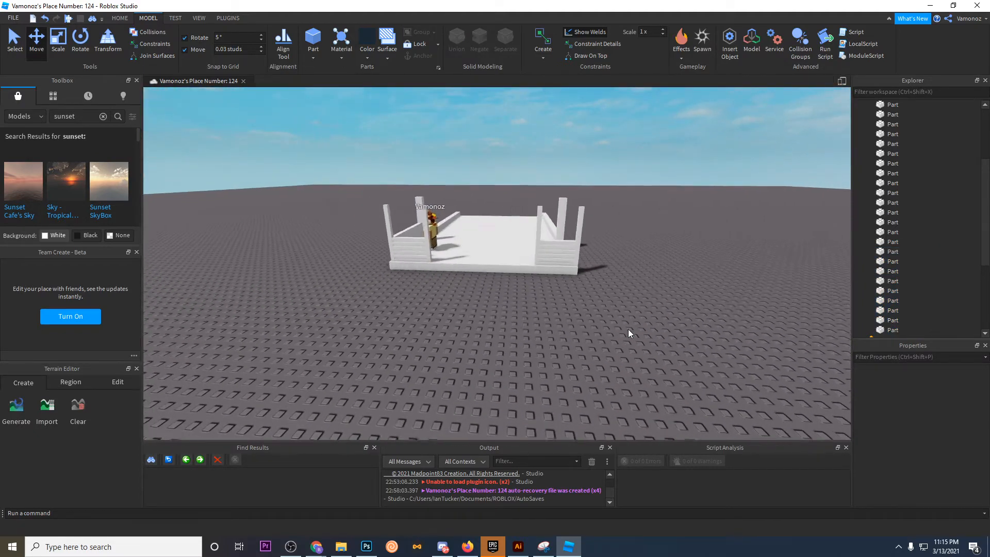
{"action": "right_click_drag", "start_coordinate": [589, 299], "coordinate": [589, 298]}
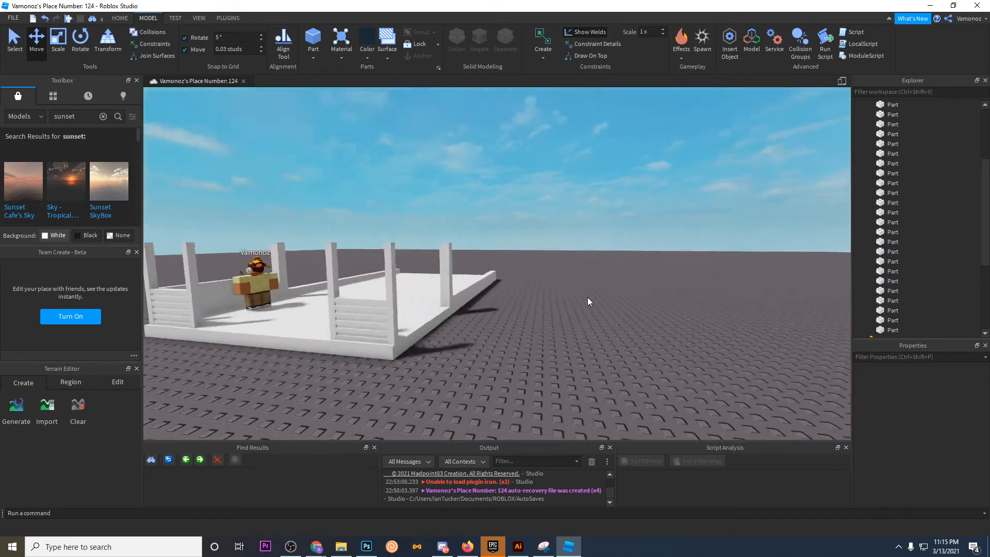
{"action": "scroll", "coordinate": [589, 298], "scroll_direction": "up", "scroll_amount": 5}
{"action": "left_click", "coordinate": [604, 252]}
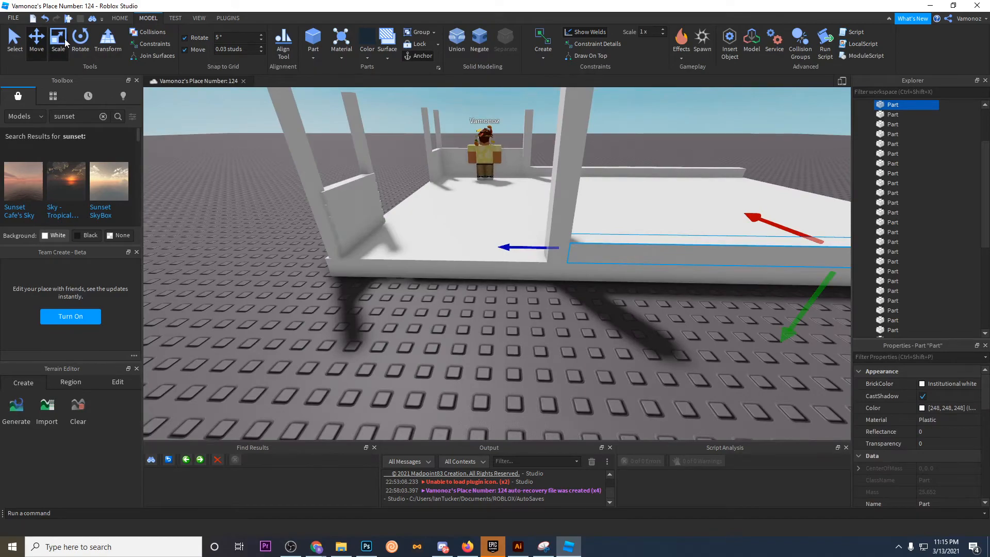
{"action": "left_click", "coordinate": [458, 294]}
{"action": "right_click_drag", "start_coordinate": [458, 294], "coordinate": [458, 294]}
Step: Select the seven parts of the slatted side railing and duplicate them
{"action": "right_click_drag", "start_coordinate": [523, 252], "coordinate": [522, 253]}
{"action": "key", "text": "d"}
{"action": "key", "text": "w"}
{"action": "right_click_drag", "start_coordinate": [471, 222], "coordinate": [471, 225]}
{"action": "key", "text": "s"}
{"action": "left_click_drag", "start_coordinate": [472, 152], "coordinate": [493, 190]}
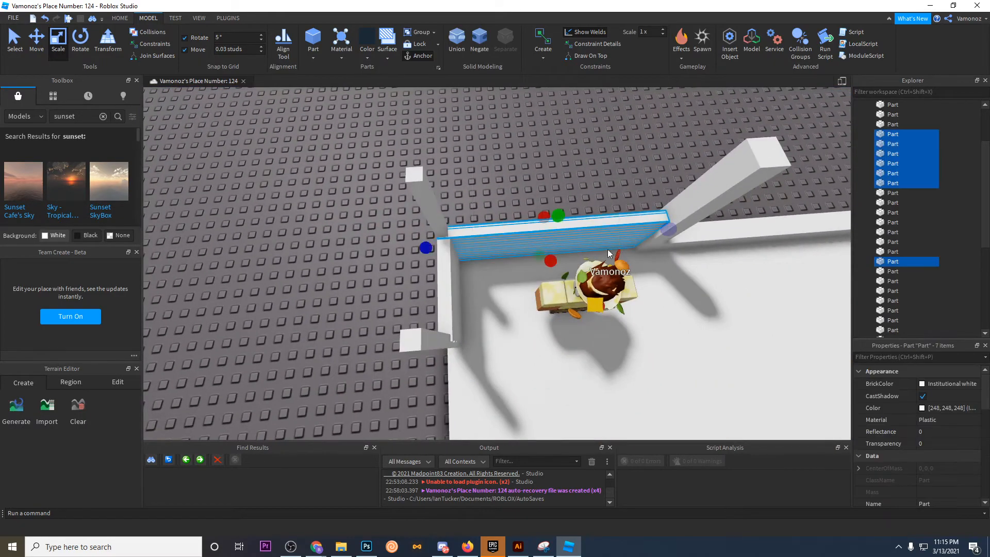
{"action": "right_click_drag", "start_coordinate": [569, 275], "coordinate": [569, 276]}
{"action": "key", "text": "ctrl+d"}
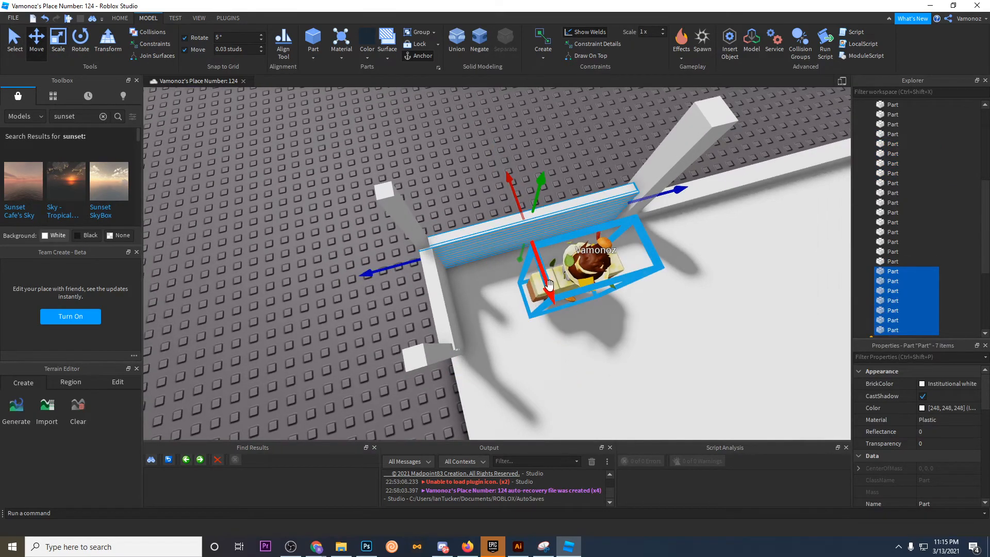
Step: Move the duplicated side railing across the platform to the opposite side, flush with the front corner post
{"action": "left_click_drag", "start_coordinate": [550, 285], "coordinate": [557, 285]}
{"action": "right_click_drag", "start_coordinate": [557, 284], "coordinate": [557, 284]}
{"action": "left_click_drag", "start_coordinate": [557, 285], "coordinate": [558, 284]}
{"action": "right_click_drag", "start_coordinate": [557, 285], "coordinate": [557, 285]}
{"action": "left_click_drag", "start_coordinate": [557, 285], "coordinate": [557, 285]}
{"action": "key", "text": "d"}
{"action": "right_click_drag", "start_coordinate": [557, 284], "coordinate": [557, 285]}
{"action": "key", "text": "w"}
{"action": "key", "text": "s"}
{"action": "left_click_drag", "start_coordinate": [626, 278], "coordinate": [626, 277]}
{"action": "left_click", "coordinate": [660, 311]}
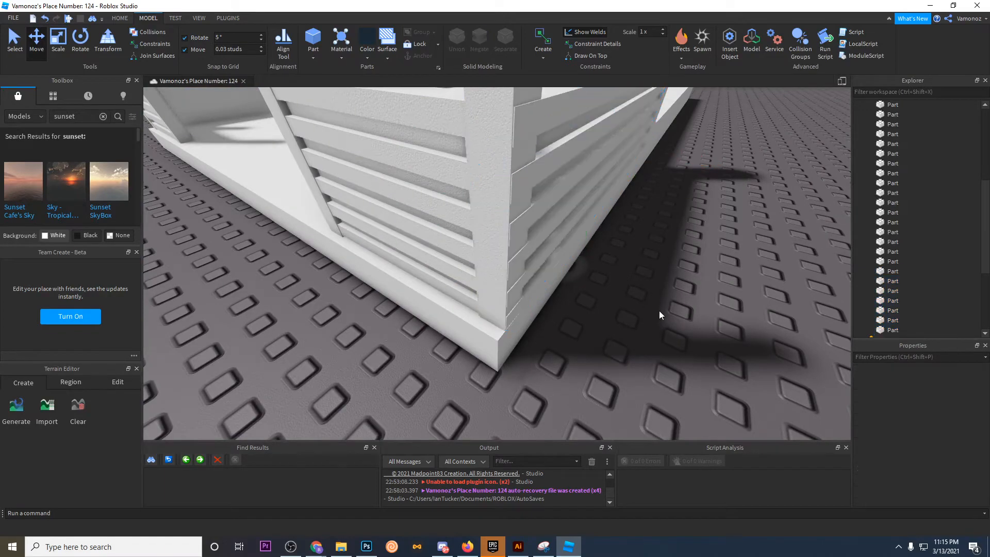
Step: Duplicate the tall post at the back end of the side railing and move the copy inward beside it
{"action": "right_click_drag", "start_coordinate": [659, 311], "coordinate": [647, 325]}
{"action": "scroll", "coordinate": [660, 311], "scroll_direction": "down", "scroll_amount": 5}
{"action": "scroll", "coordinate": [648, 326], "scroll_direction": "up", "scroll_amount": 4}
{"action": "scroll", "coordinate": [648, 326], "scroll_direction": "down", "scroll_amount": 5}
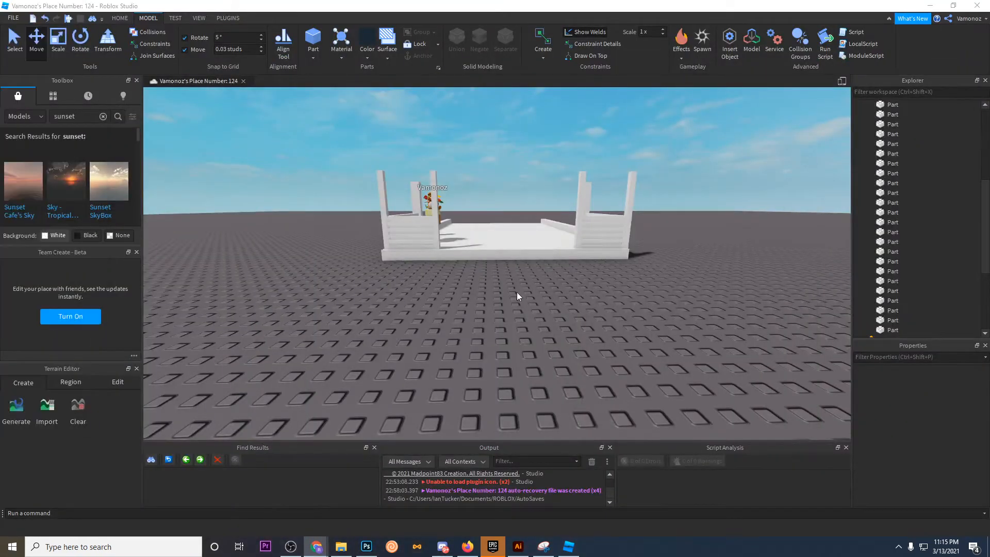
{"action": "right_click_drag", "start_coordinate": [517, 292], "coordinate": [519, 294]}
{"action": "scroll", "coordinate": [519, 294], "scroll_direction": "up", "scroll_amount": 5}
{"action": "left_click", "coordinate": [497, 286]}
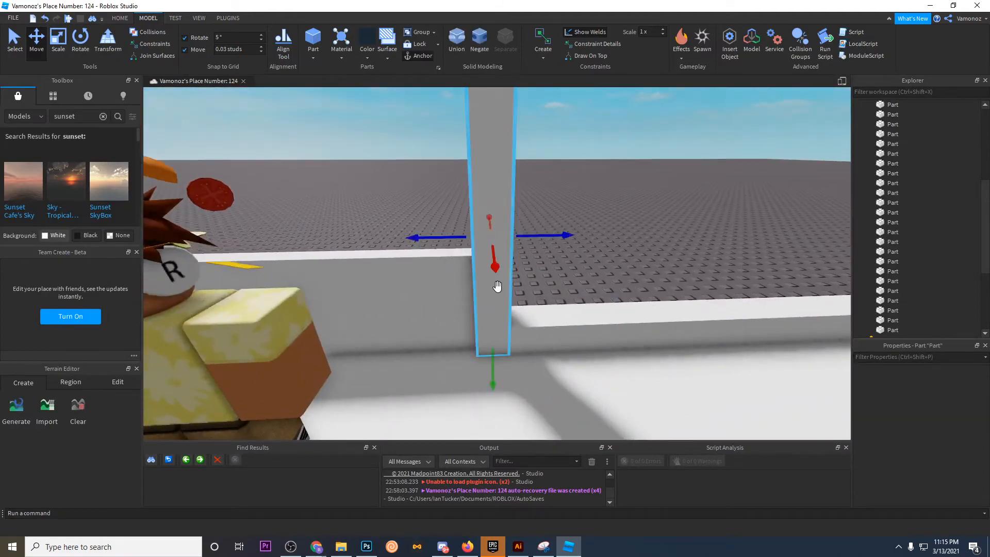
{"action": "right_click_drag", "start_coordinate": [479, 266], "coordinate": [478, 266]}
{"action": "key", "text": "ctrl+d"}
{"action": "left_click_drag", "start_coordinate": [487, 252], "coordinate": [527, 262]}
{"action": "right_click_drag", "start_coordinate": [527, 262], "coordinate": [528, 262]}
{"action": "left_click_drag", "start_coordinate": [527, 263], "coordinate": [563, 241]}
{"action": "right_click_drag", "start_coordinate": [563, 241], "coordinate": [563, 240]}
Step: Color the copied post Pastel brown and scale it thinner
{"action": "left_click", "coordinate": [60, 45]}
{"action": "right_click_drag", "start_coordinate": [330, 155], "coordinate": [356, 154]}
{"action": "left_click", "coordinate": [364, 56]}
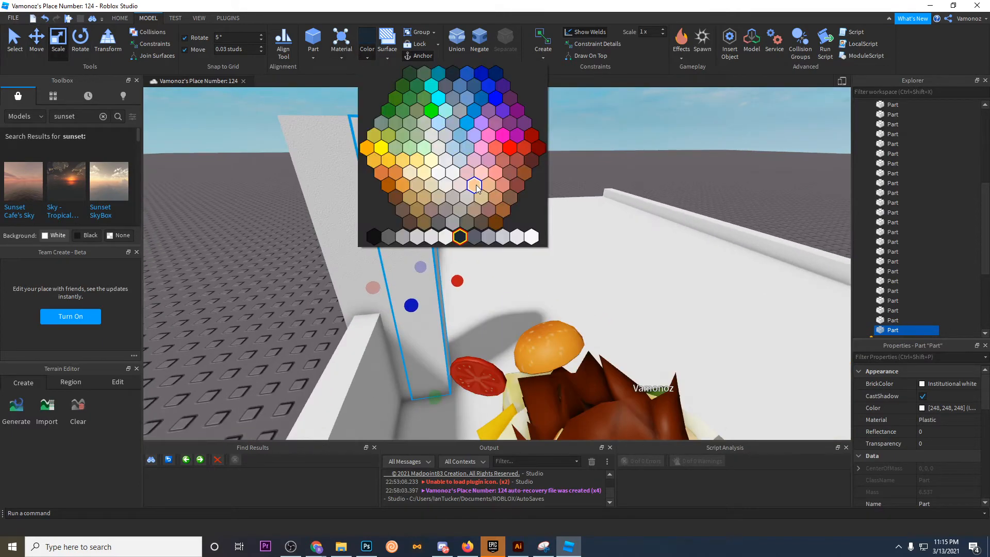
{"action": "left_click", "coordinate": [475, 186]}
{"action": "right_click_drag", "start_coordinate": [478, 246], "coordinate": [428, 281]}
{"action": "left_click_drag", "start_coordinate": [409, 300], "coordinate": [424, 300]}
{"action": "left_click_drag", "start_coordinate": [505, 281], "coordinate": [500, 282]}
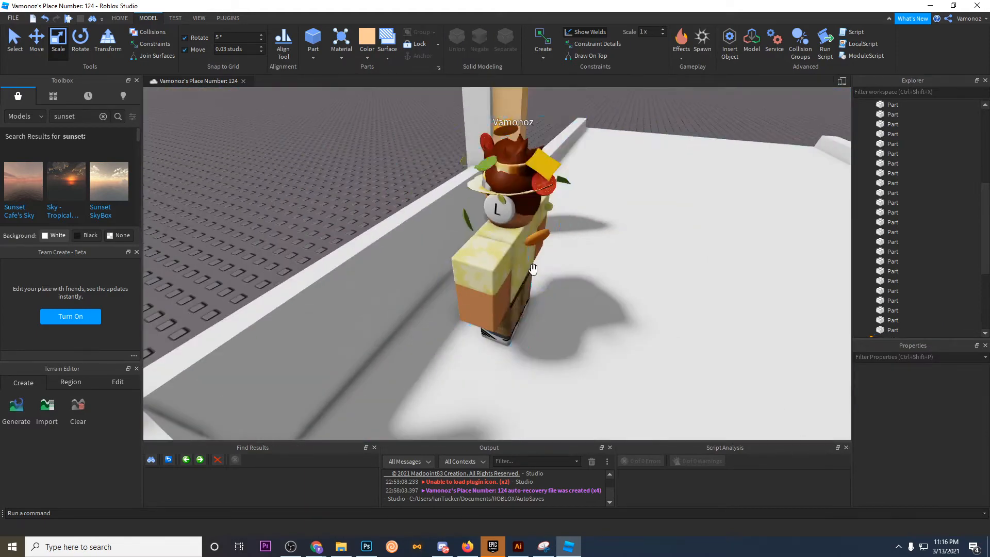
Step: Move the character model to the middle of the platform and rotate it to face the back
{"action": "left_click_drag", "start_coordinate": [534, 270], "coordinate": [503, 253]}
{"action": "key", "text": "ctrl+r"}
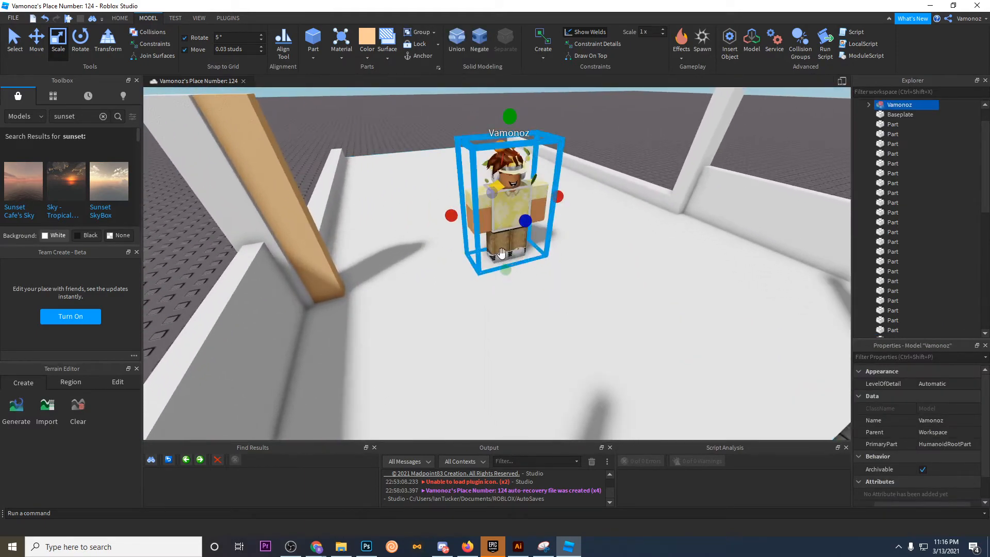
{"action": "key", "text": "ctrl+r"}
{"action": "key", "text": "ctrl+r"}
Step: Widen the Pastel brown part into a wall panel, duplicate it and place the copy flush against the opposite side's post
{"action": "right_click_drag", "start_coordinate": [502, 254], "coordinate": [393, 241]}
{"action": "left_click_drag", "start_coordinate": [437, 250], "coordinate": [610, 237]}
{"action": "key", "text": "w"}
{"action": "key", "text": "d"}
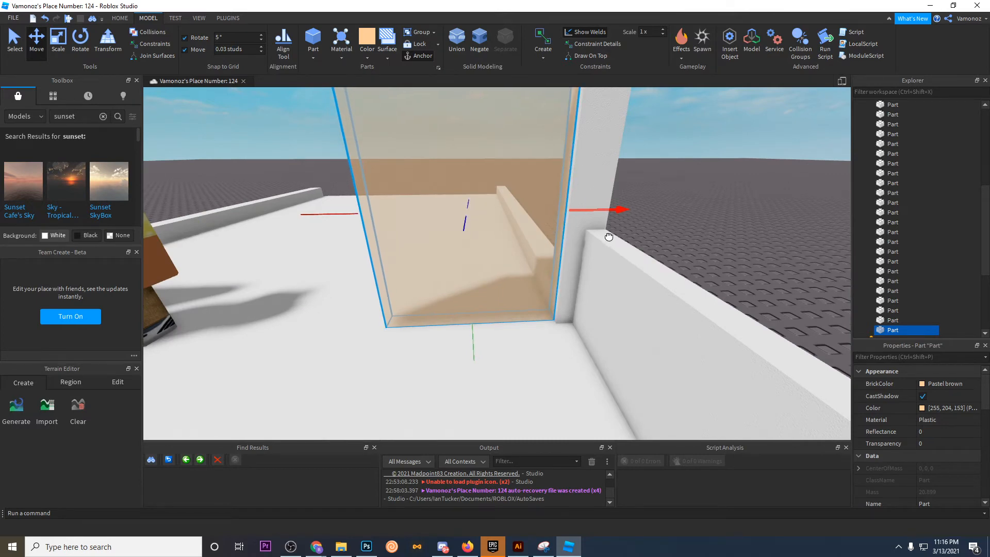
{"action": "left_click_drag", "start_coordinate": [609, 237], "coordinate": [610, 235]}
{"action": "right_click_drag", "start_coordinate": [610, 236], "coordinate": [629, 221]}
{"action": "scroll", "coordinate": [628, 220], "scroll_direction": "down", "scroll_amount": 6}
Step: Select the first Pastel brown panel and set the move snapping increment to 1 stud
{"action": "left_click", "coordinate": [628, 220]}
{"action": "scroll", "coordinate": [628, 222], "scroll_direction": "up", "scroll_amount": 4}
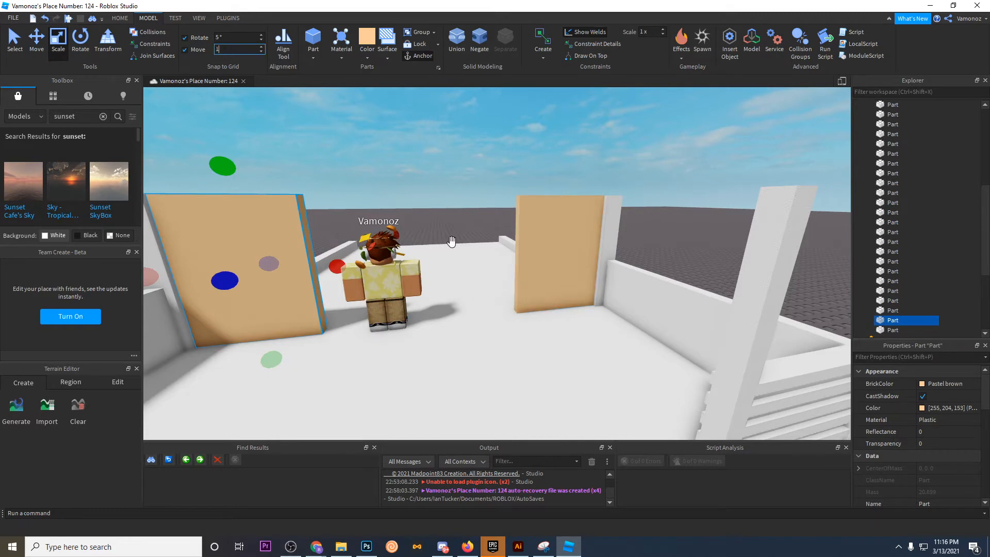
{"action": "right_click_drag", "start_coordinate": [487, 254], "coordinate": [440, 237]}
{"action": "scroll", "coordinate": [441, 237], "scroll_direction": "up", "scroll_amount": 3}
{"action": "scroll", "coordinate": [591, 293], "scroll_direction": "down", "scroll_amount": 5}
Step: Try to scale both Pastel brown panels together, and undo the change
{"action": "left_click_drag", "start_coordinate": [633, 297], "coordinate": [555, 294]}
{"action": "key", "text": "ctrl+z"}
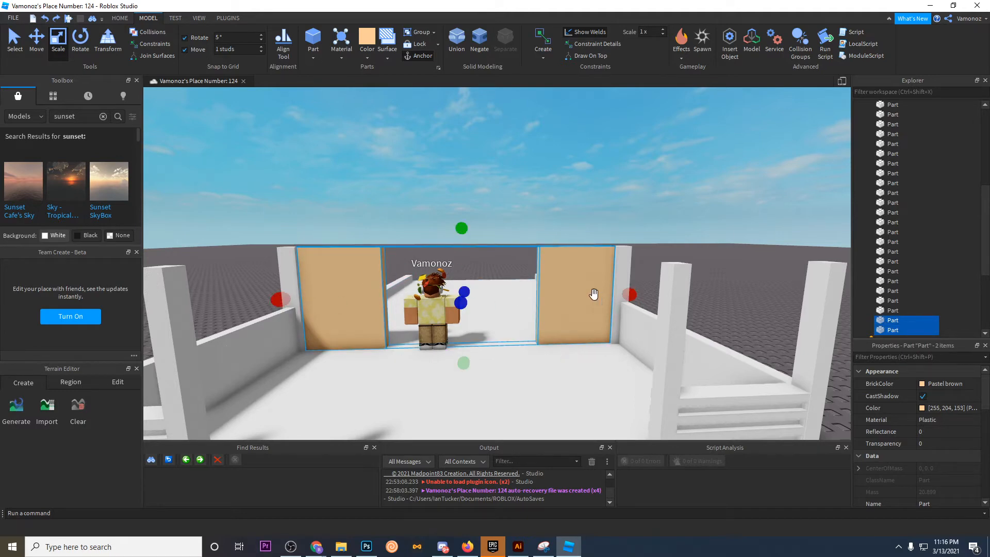
{"action": "left_click", "coordinate": [632, 203]}
{"action": "scroll", "coordinate": [562, 259], "scroll_direction": "up", "scroll_amount": 2}
Step: Widen each Pastel brown panel toward the middle of the platform to narrow the opening between them
{"action": "left_click", "coordinate": [574, 265]}
{"action": "scroll", "coordinate": [749, 323], "scroll_direction": "down", "scroll_amount": 5}
{"action": "scroll", "coordinate": [531, 283], "scroll_direction": "up", "scroll_amount": 1}
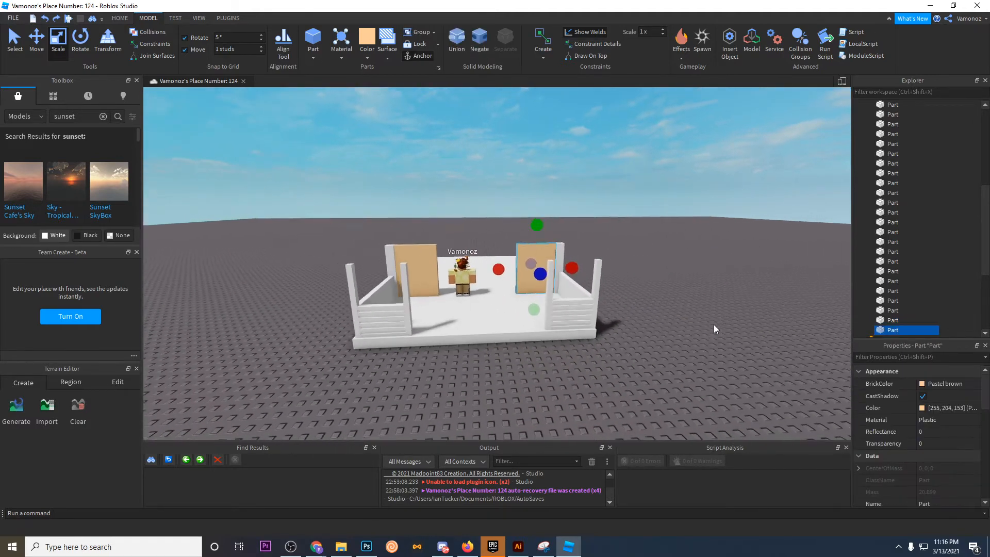
{"action": "scroll", "coordinate": [530, 282], "scroll_direction": "up", "scroll_amount": 3}
{"action": "scroll", "coordinate": [498, 273], "scroll_direction": "up", "scroll_amount": 3}
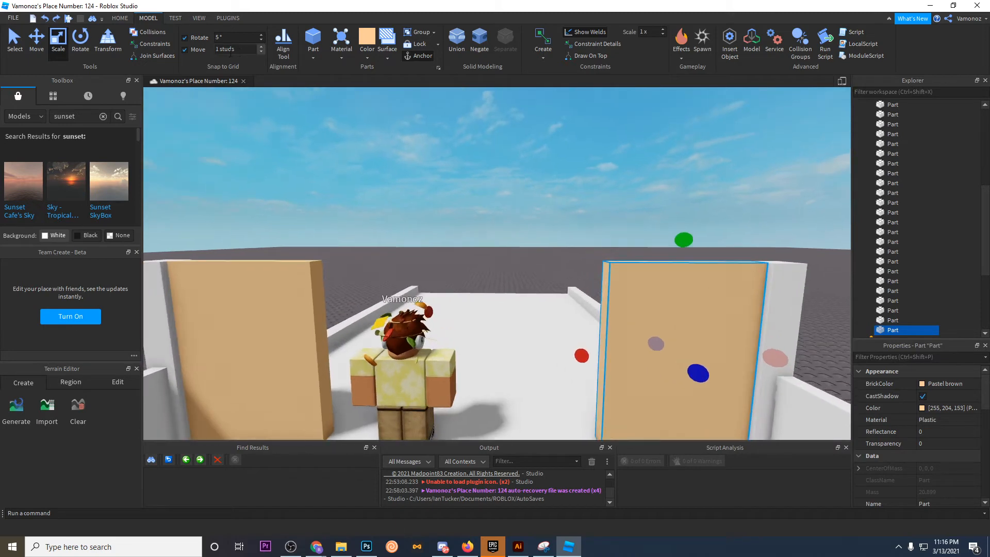
{"action": "right_click_drag", "start_coordinate": [494, 246], "coordinate": [511, 261]}
{"action": "scroll", "coordinate": [508, 263], "scroll_direction": "up", "scroll_amount": 1}
{"action": "left_click_drag", "start_coordinate": [493, 274], "coordinate": [443, 278]}
{"action": "right_click_drag", "start_coordinate": [443, 279], "coordinate": [361, 273]}
{"action": "left_click", "coordinate": [318, 232]}
{"action": "left_click_drag", "start_coordinate": [371, 248], "coordinate": [425, 253]}
{"action": "right_click_drag", "start_coordinate": [425, 254], "coordinate": [426, 248]}
{"action": "left_click", "coordinate": [426, 249]}
Step: Move the character model forward, away from the opening between the two Pastel brown panels
{"action": "scroll", "coordinate": [426, 248], "scroll_direction": "down", "scroll_amount": 5}
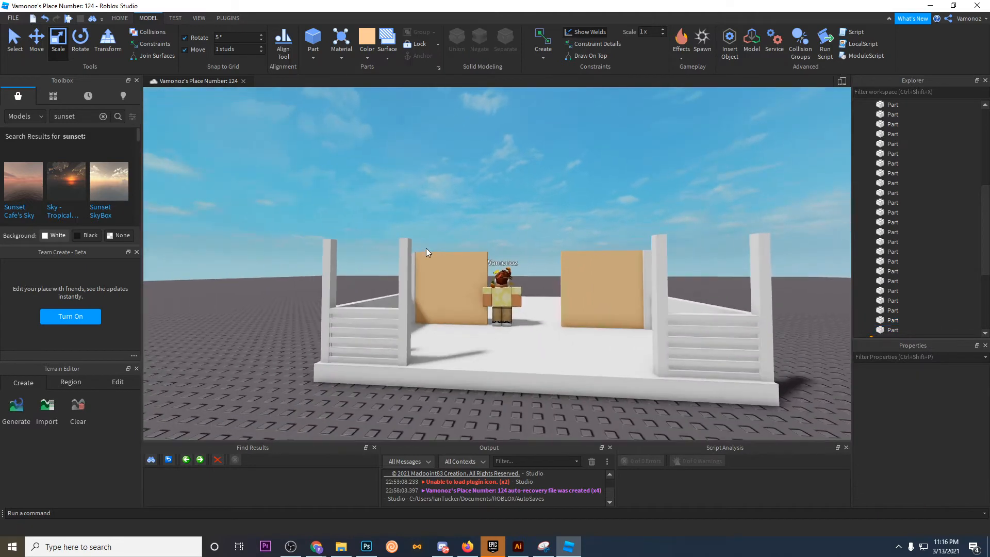
{"action": "scroll", "coordinate": [427, 250], "scroll_direction": "up", "scroll_amount": 3}
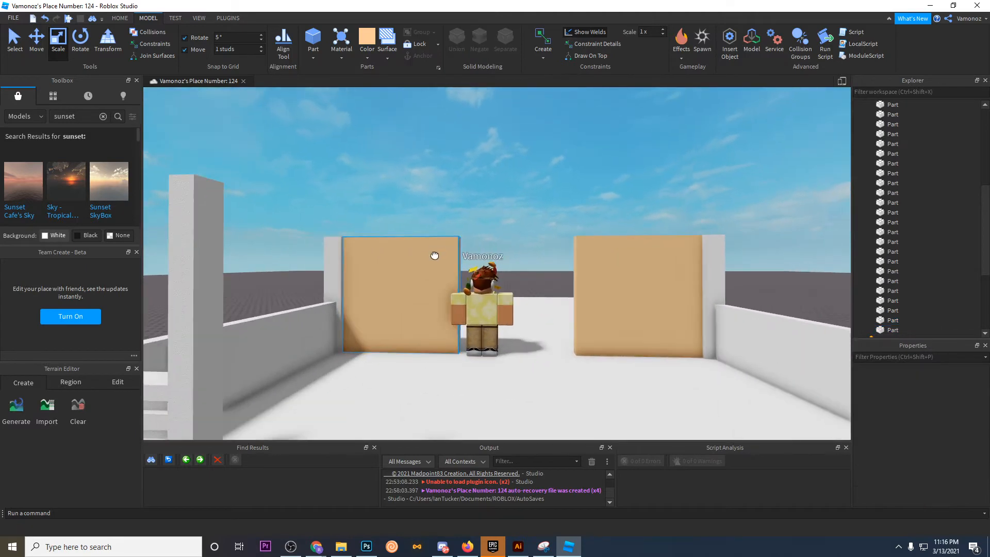
{"action": "left_click", "coordinate": [595, 289]}
{"action": "left_click", "coordinate": [532, 209]}
{"action": "scroll", "coordinate": [533, 308], "scroll_direction": "up", "scroll_amount": 3}
{"action": "left_click_drag", "start_coordinate": [432, 300], "coordinate": [502, 408]}
{"action": "scroll", "coordinate": [503, 408], "scroll_direction": "down", "scroll_amount": 2}
{"action": "right_click_drag", "start_coordinate": [504, 407], "coordinate": [502, 408]}
{"action": "right_click_drag", "start_coordinate": [535, 124], "coordinate": [537, 104]}
{"action": "scroll", "coordinate": [537, 104], "scroll_direction": "down", "scroll_amount": 3}
Step: Duplicate the first Pastel brown panel and slide the copy into the opening, using a move snapping increment of 0.1 studs
{"action": "left_click", "coordinate": [404, 205]}
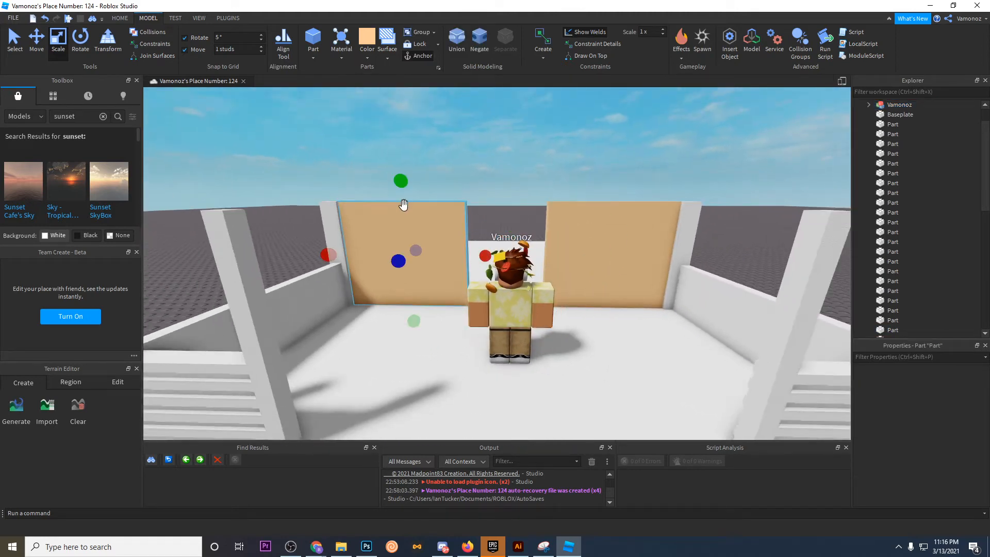
{"action": "scroll", "coordinate": [405, 203], "scroll_direction": "up", "scroll_amount": 1}
{"action": "scroll", "coordinate": [437, 239], "scroll_direction": "up", "scroll_amount": 4}
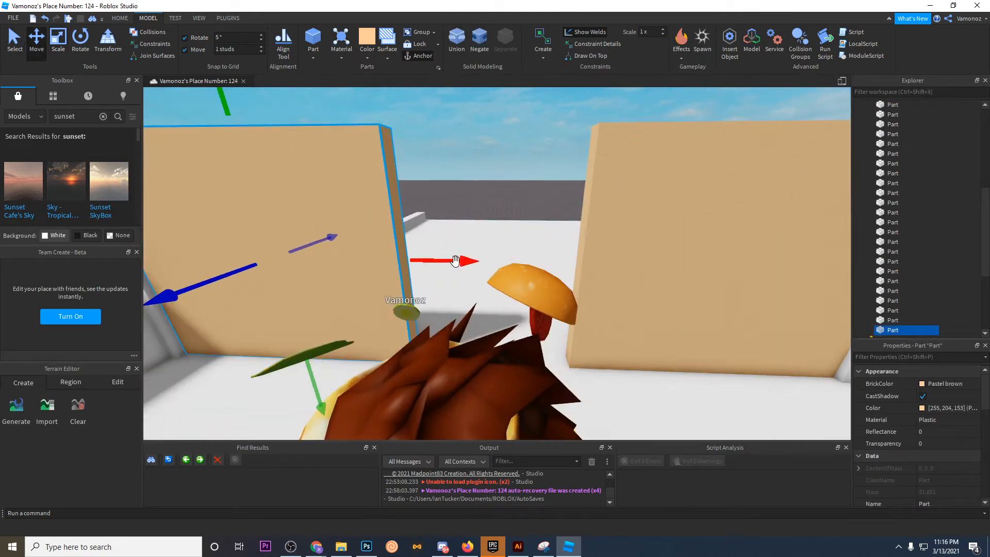
{"action": "scroll", "coordinate": [456, 260], "scroll_direction": "up", "scroll_amount": 5}
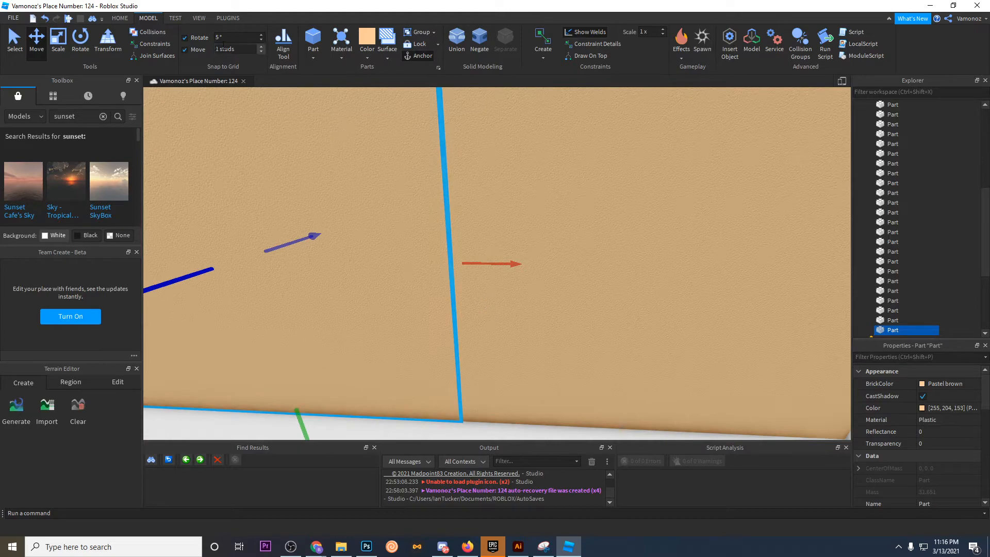
{"action": "left_click_drag", "start_coordinate": [476, 251], "coordinate": [470, 263]}
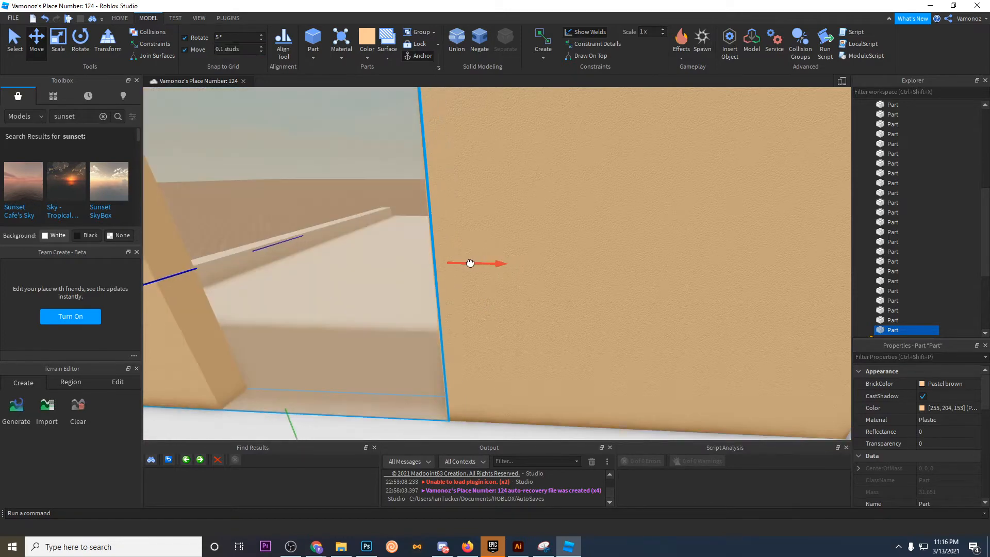
Step: Trim the copied panel back to the inner edge of the first Pastel brown panel and color it Fossil
{"action": "scroll", "coordinate": [471, 263], "scroll_direction": "down", "scroll_amount": 8}
{"action": "key", "text": "ctrl+3"}
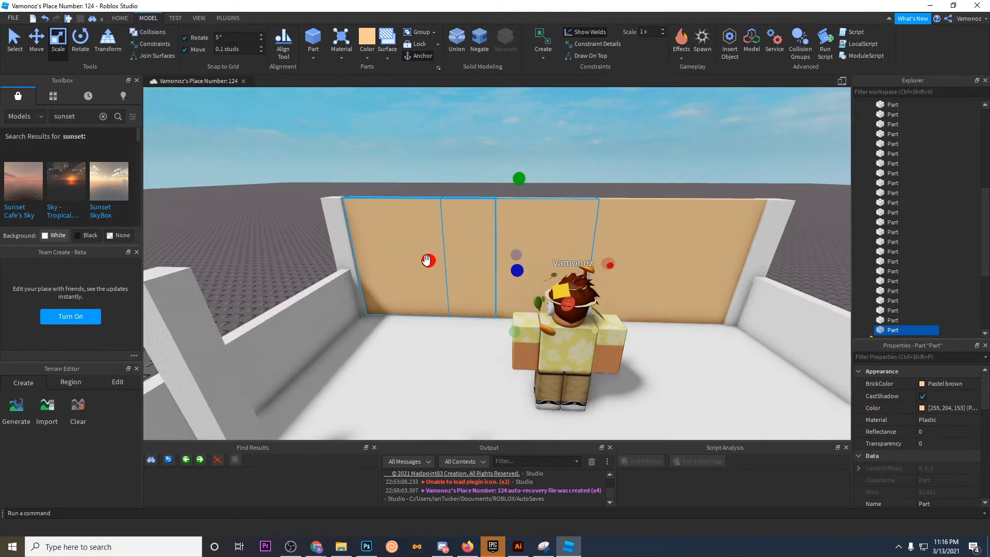
{"action": "left_click_drag", "start_coordinate": [426, 261], "coordinate": [446, 300]}
{"action": "scroll", "coordinate": [428, 261], "scroll_direction": "up", "scroll_amount": 4}
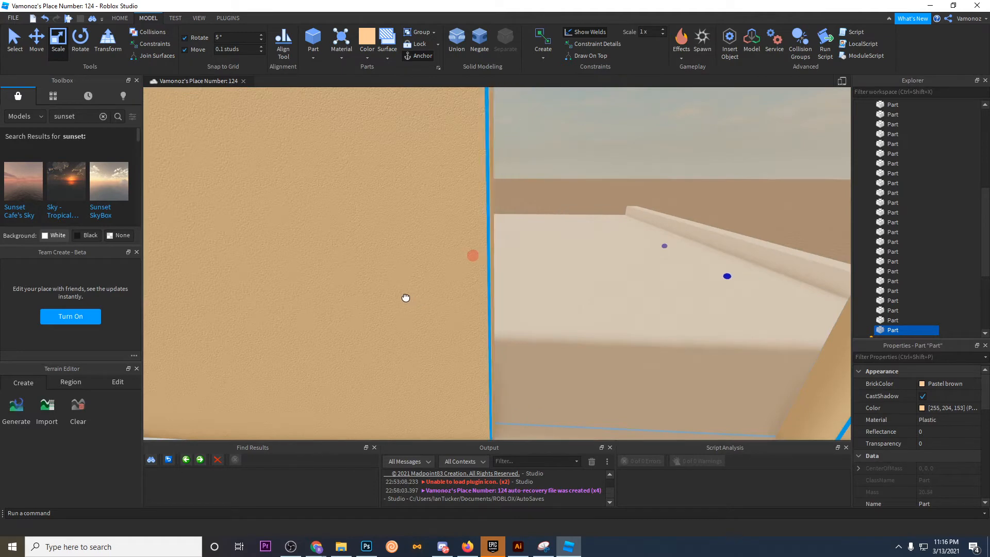
{"action": "scroll", "coordinate": [407, 298], "scroll_direction": "down", "scroll_amount": 5}
{"action": "left_click", "coordinate": [367, 57]}
{"action": "left_click", "coordinate": [489, 237]}
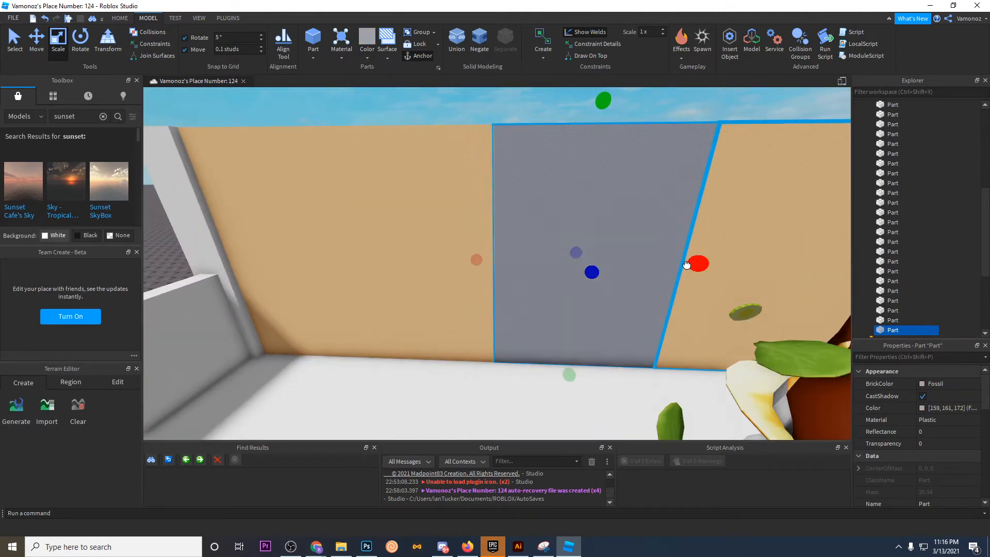
Step: Narrow the Fossil part into a thin door-frame strip and nudge it against the first panel, refining move snapping from 0.05 to 0.02 studs
{"action": "scroll", "coordinate": [490, 247], "scroll_direction": "up", "scroll_amount": 6}
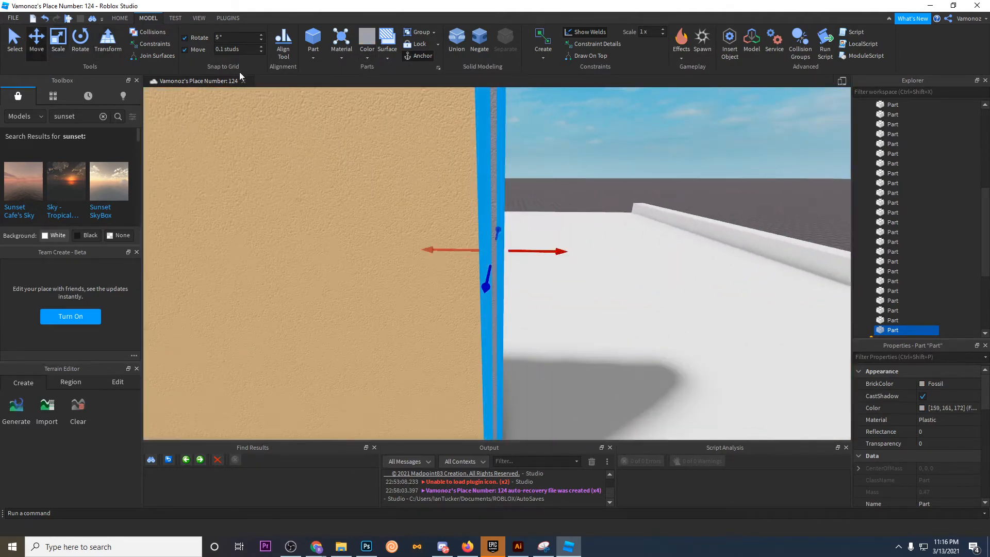
{"action": "left_click_drag", "start_coordinate": [242, 51], "coordinate": [212, 50]}
{"action": "type", "text": "0.05"}
{"action": "right_click_drag", "start_coordinate": [518, 236], "coordinate": [519, 252]}
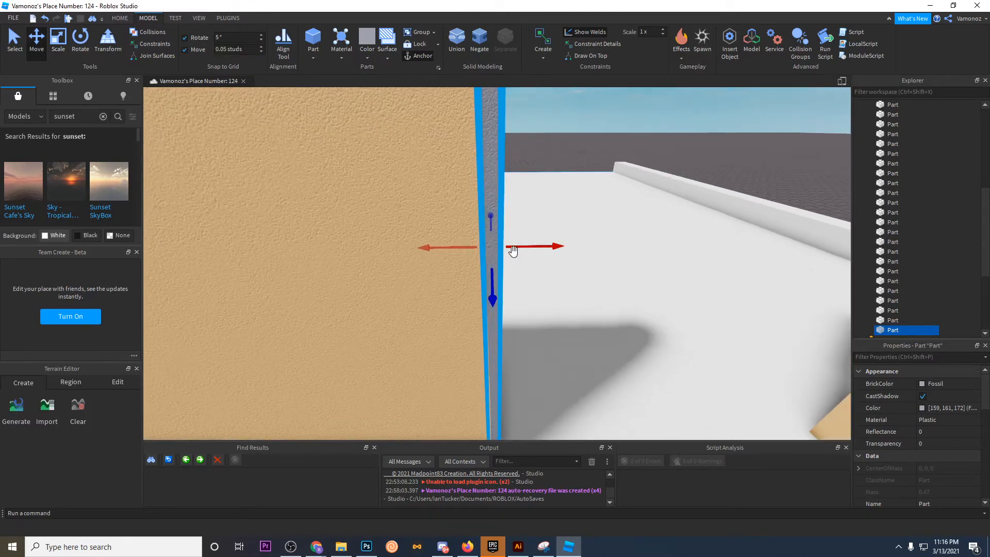
{"action": "right_click_drag", "start_coordinate": [453, 250], "coordinate": [477, 199]}
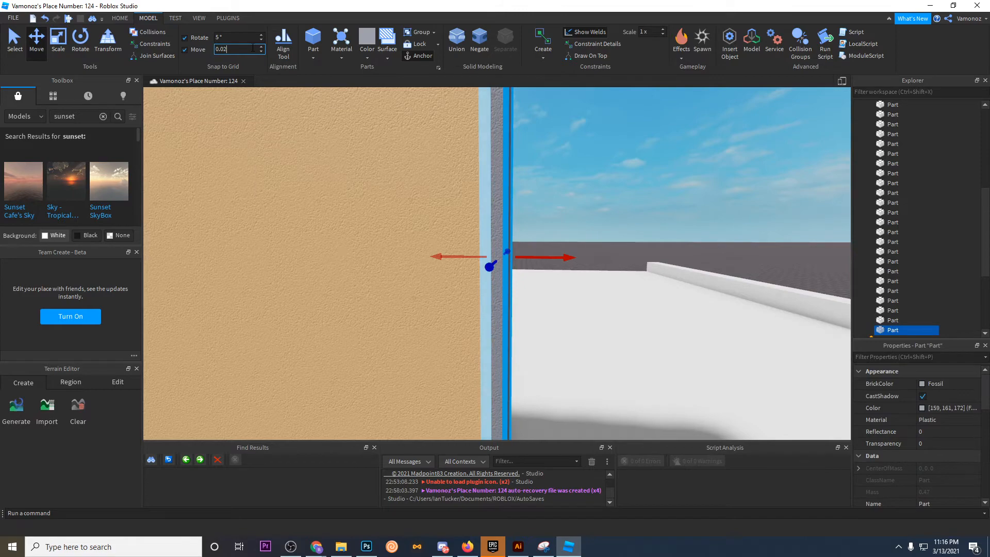
{"action": "right_click_drag", "start_coordinate": [553, 328], "coordinate": [568, 347]}
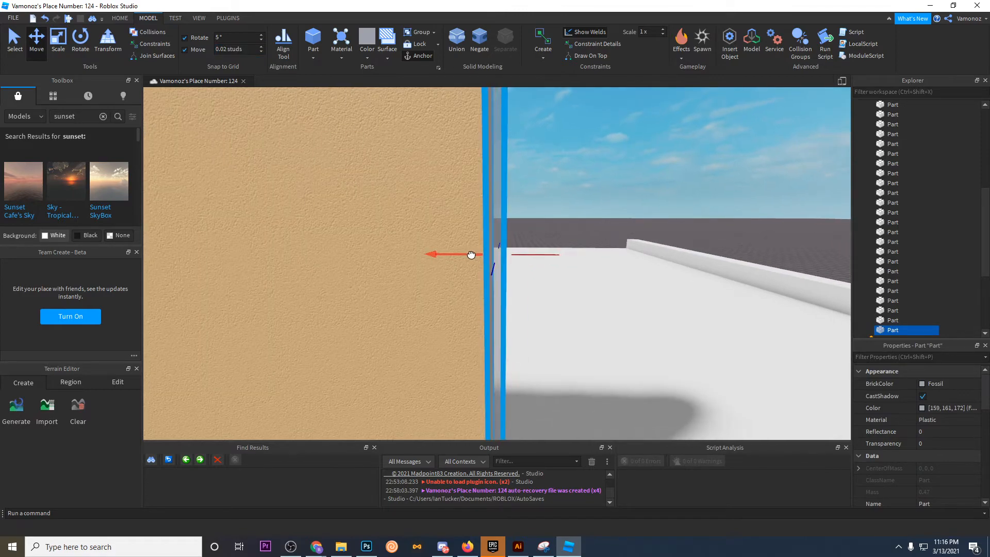
{"action": "left_click", "coordinate": [579, 212]}
Step: Duplicate the Fossil frame strip and move the copy across the opening to the inner edge of the second Pastel brown panel
{"action": "scroll", "coordinate": [570, 203], "scroll_direction": "down", "scroll_amount": 8}
{"action": "scroll", "coordinate": [473, 178], "scroll_direction": "up", "scroll_amount": 7}
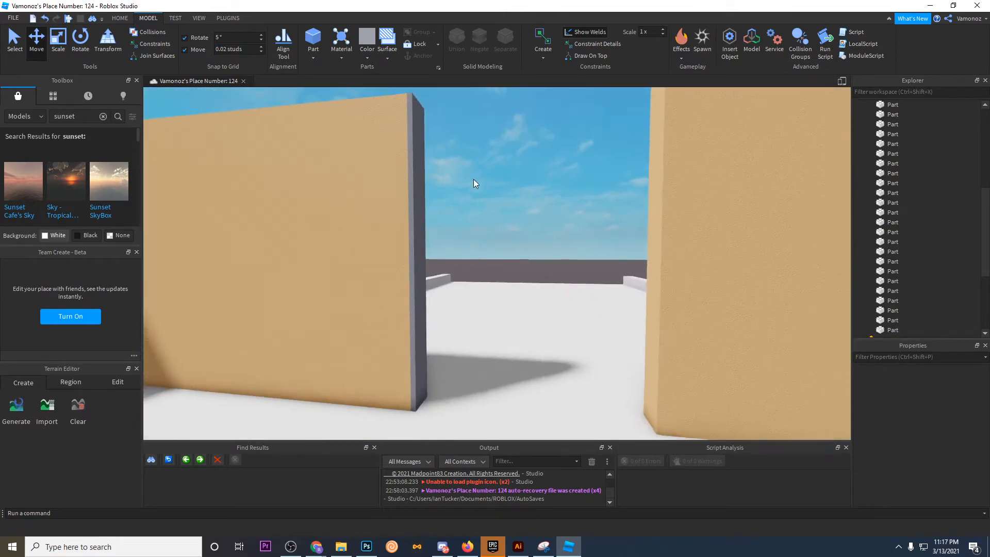
{"action": "right_click_drag", "start_coordinate": [473, 178], "coordinate": [461, 200]}
{"action": "left_click", "coordinate": [428, 232]}
{"action": "right_click_drag", "start_coordinate": [432, 232], "coordinate": [455, 237]}
{"action": "key", "text": "ctrl+d"}
{"action": "left_click_drag", "start_coordinate": [457, 213], "coordinate": [775, 273]}
{"action": "scroll", "coordinate": [725, 265], "scroll_direction": "up", "scroll_amount": 5}
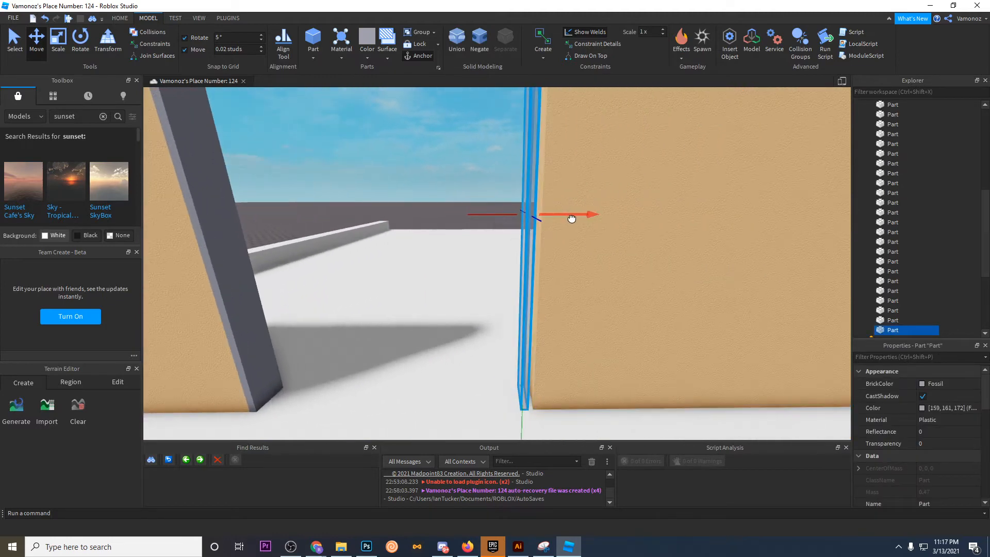
{"action": "scroll", "coordinate": [573, 217], "scroll_direction": "up", "scroll_amount": 1}
{"action": "scroll", "coordinate": [572, 218], "scroll_direction": "up", "scroll_amount": 2}
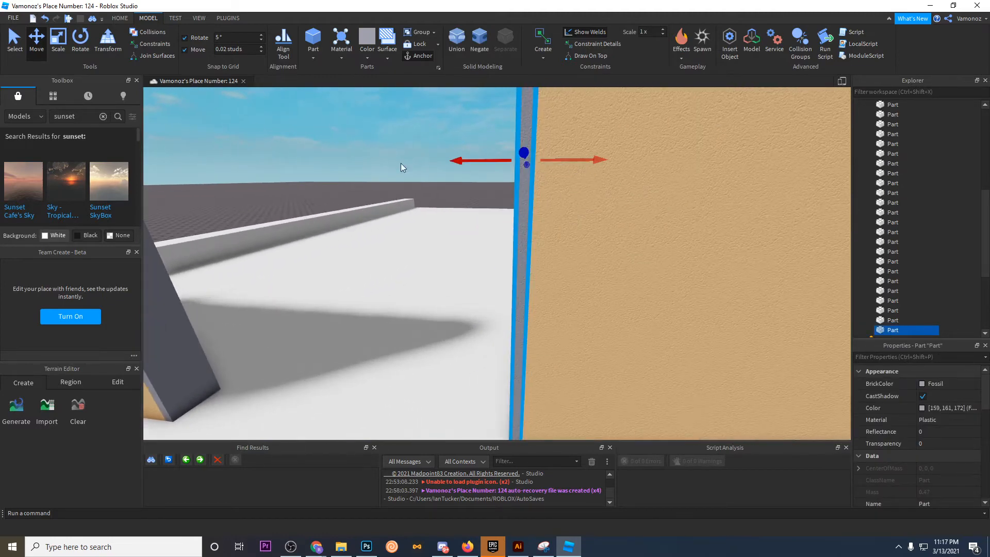
{"action": "left_click", "coordinate": [402, 164]}
Step: Shorten a copy of the second frame strip to a small piece at its top, and nudge both parts toward the adjacent panel
{"action": "scroll", "coordinate": [410, 151], "scroll_direction": "down", "scroll_amount": 7}
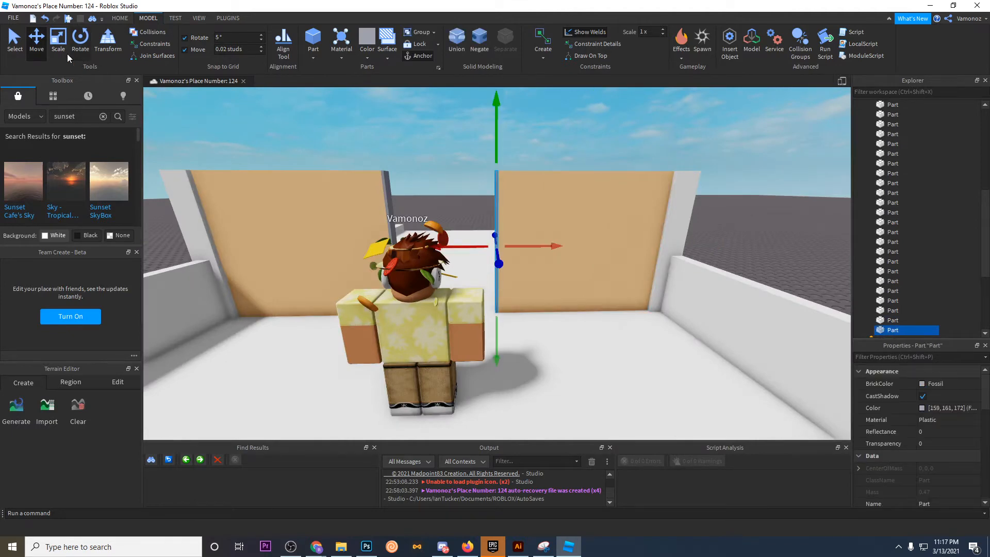
{"action": "scroll", "coordinate": [485, 358], "scroll_direction": "up", "scroll_amount": 6}
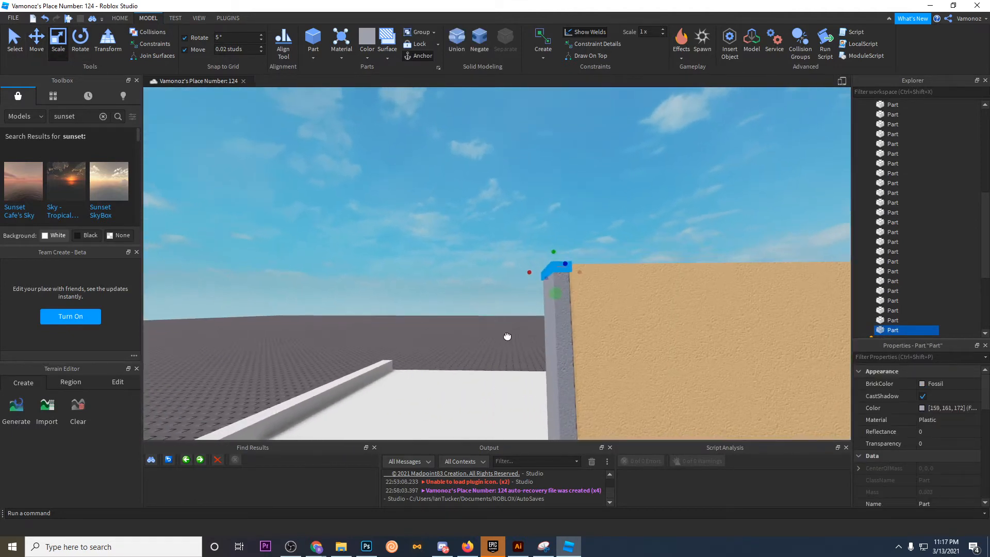
{"action": "left_click", "coordinate": [553, 367], "text": "ctrl"}
{"action": "scroll", "coordinate": [500, 289], "scroll_direction": "down", "scroll_amount": 4}
{"action": "key", "text": "ctrl+2"}
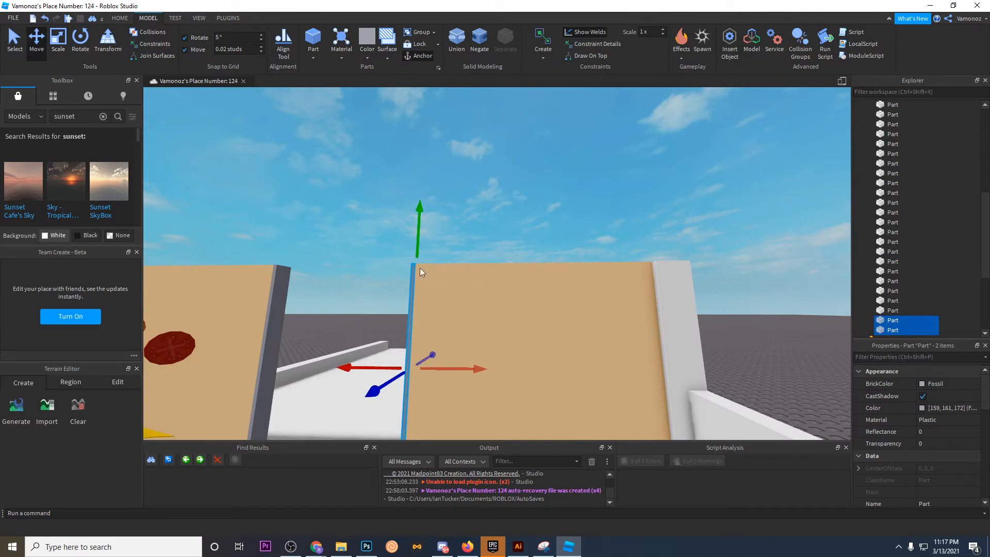
{"action": "right_click_drag", "start_coordinate": [420, 270], "coordinate": [418, 264]}
{"action": "scroll", "coordinate": [498, 243], "scroll_direction": "up", "scroll_amount": 2}
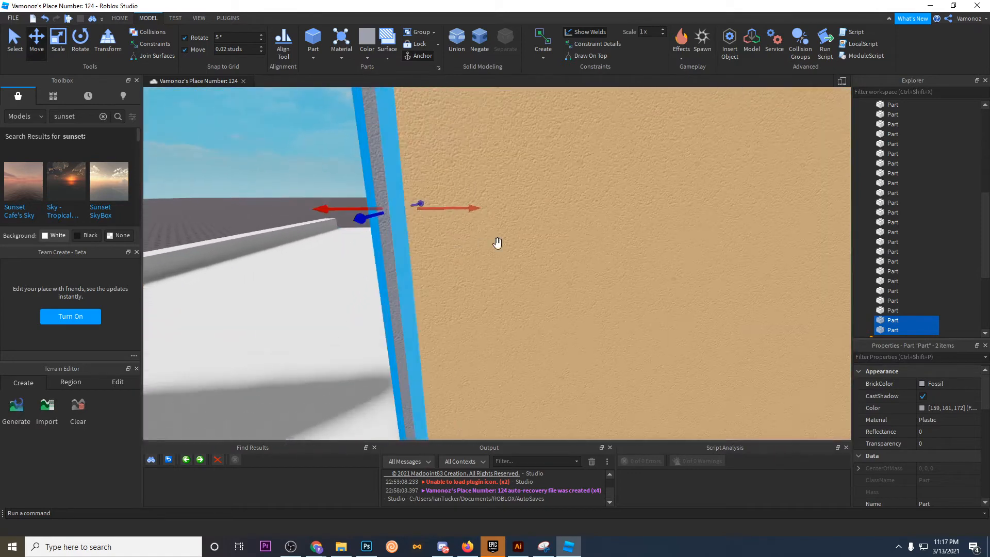
{"action": "left_click_drag", "start_coordinate": [455, 212], "coordinate": [457, 217]}
Step: Select the second full-height frame strip alone and nudge it flush with the adjacent Pastel brown panel
{"action": "left_click", "coordinate": [334, 174]}
{"action": "key", "text": "a"}
{"action": "left_click", "coordinate": [436, 227]}
{"action": "right_click_drag", "start_coordinate": [437, 227], "coordinate": [436, 228]}
{"action": "right_click_drag", "start_coordinate": [667, 253], "coordinate": [667, 255]}
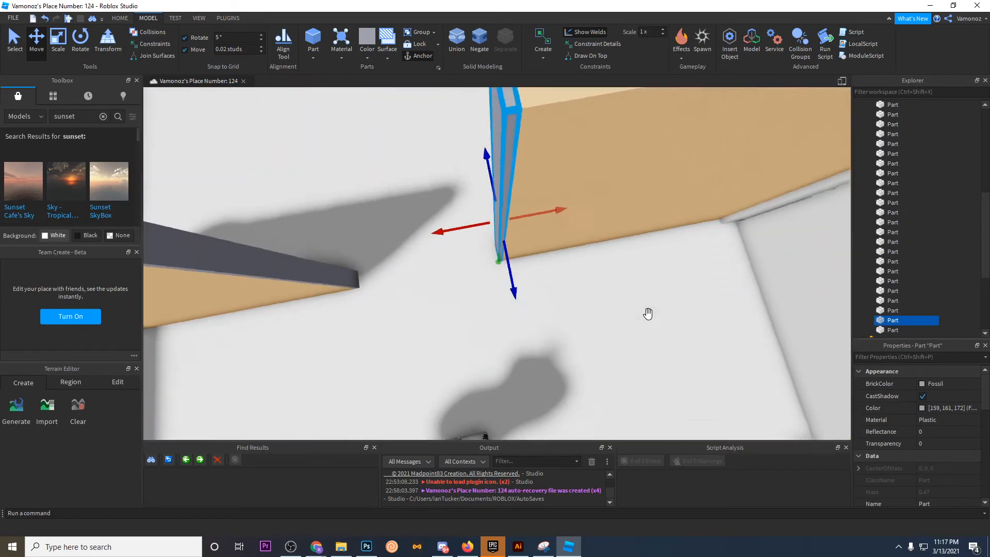
{"action": "right_click_drag", "start_coordinate": [648, 315], "coordinate": [648, 313]}
{"action": "scroll", "coordinate": [551, 208], "scroll_direction": "up", "scroll_amount": 3}
{"action": "right_click_drag", "start_coordinate": [550, 208], "coordinate": [549, 207]}
{"action": "left_click_drag", "start_coordinate": [444, 200], "coordinate": [445, 201]}
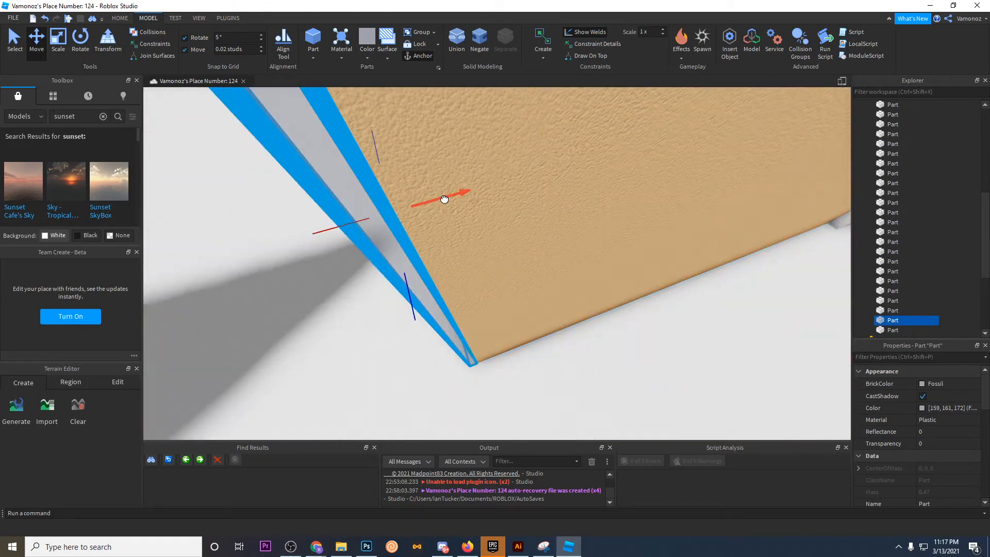
{"action": "left_click_drag", "start_coordinate": [441, 197], "coordinate": [440, 196]}
{"action": "right_click_drag", "start_coordinate": [441, 196], "coordinate": [440, 196]}
{"action": "left_click", "coordinate": [441, 196]}
Step: Delete the short Fossil piece from the top of the second frame strip
{"action": "left_click", "coordinate": [486, 137]}
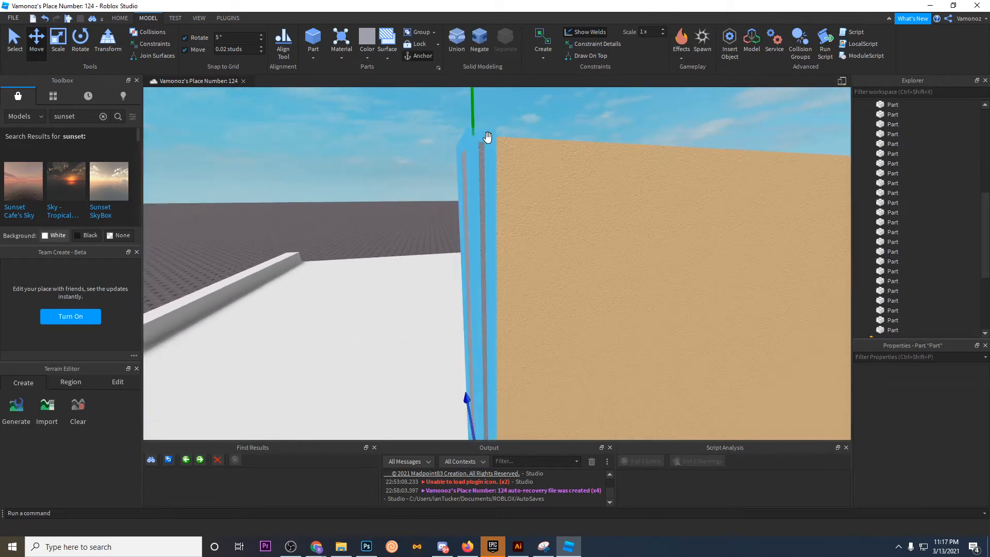
{"action": "left_click", "coordinate": [490, 134]}
{"action": "scroll", "coordinate": [491, 134], "scroll_direction": "up", "scroll_amount": 2}
{"action": "right_click_drag", "start_coordinate": [491, 134], "coordinate": [490, 134]}
{"action": "scroll", "coordinate": [491, 134], "scroll_direction": "down", "scroll_amount": 2}
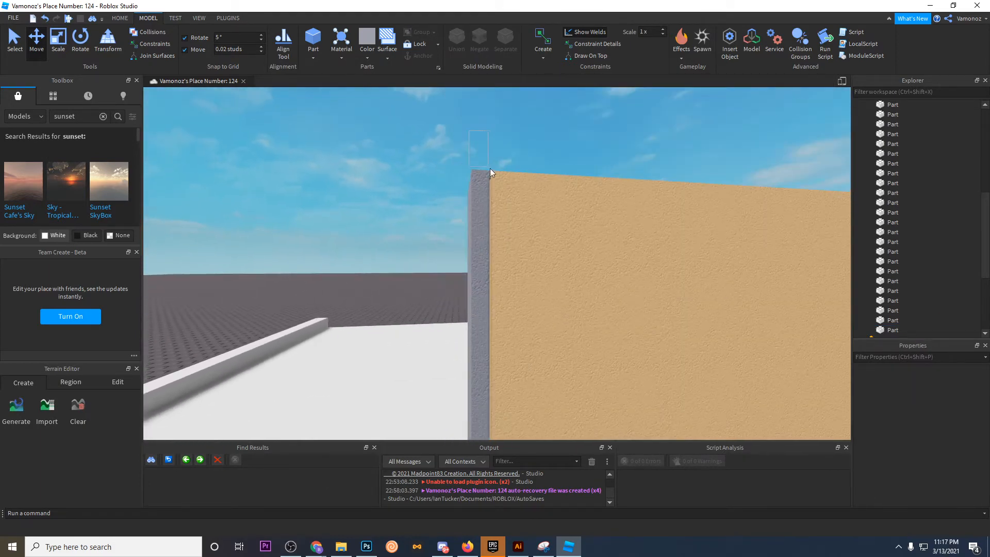
{"action": "left_click", "coordinate": [525, 199]}
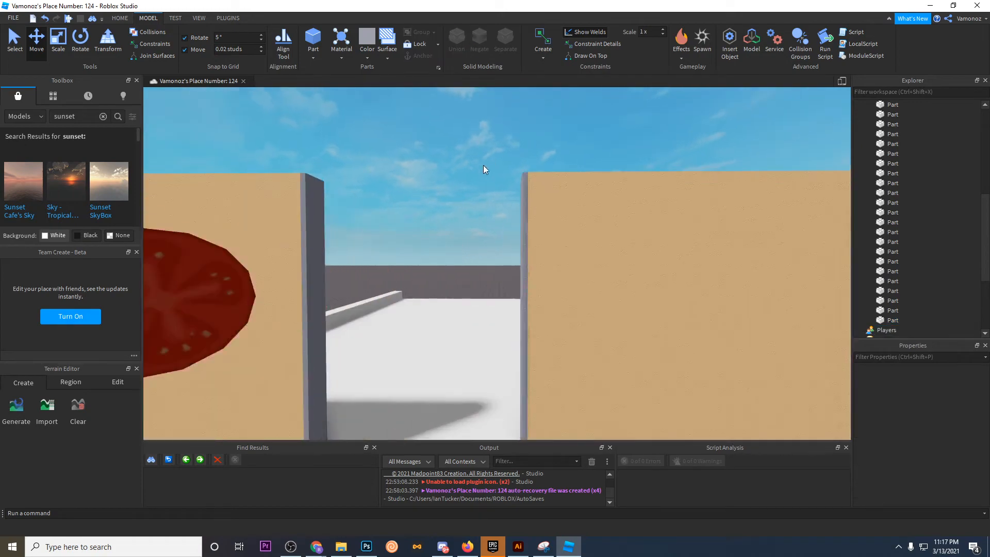
Step: Duplicate the second frame strip, shorten the copy to a thin top piece and stretch it across to the first strip as a lintel
{"action": "key", "text": "w"}
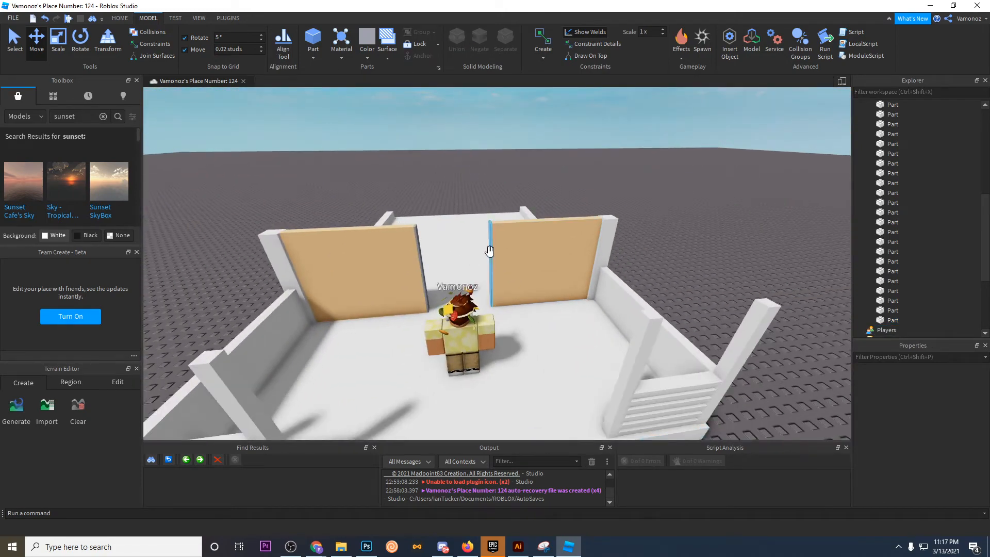
{"action": "left_click", "coordinate": [489, 251]}
{"action": "key", "text": "ctrl+3"}
{"action": "left_click_drag", "start_coordinate": [469, 300], "coordinate": [498, 284]}
{"action": "left_click_drag", "start_coordinate": [531, 204], "coordinate": [496, 205]}
{"action": "key", "text": "a"}
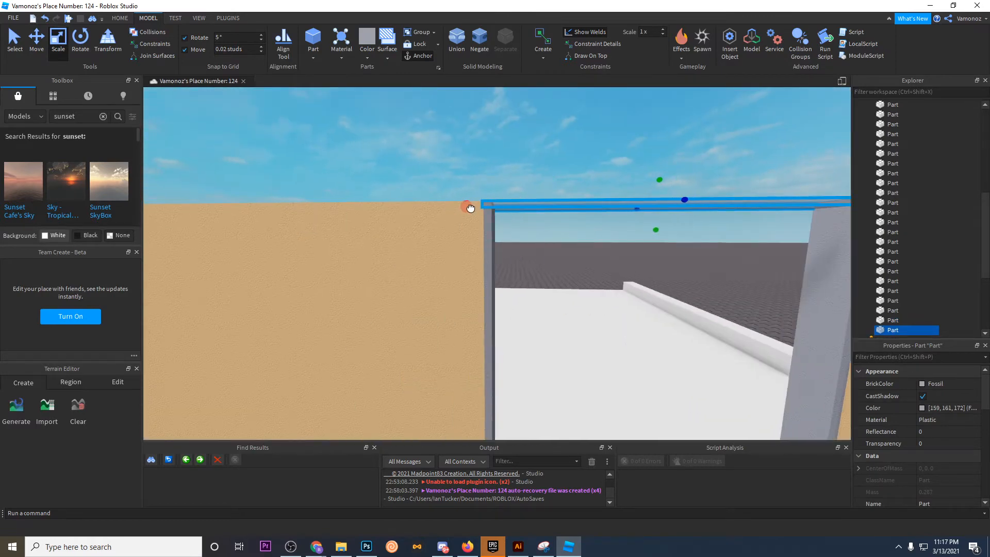
{"action": "left_click", "coordinate": [543, 169]}
{"action": "key", "text": "w"}
{"action": "right_click_drag", "start_coordinate": [542, 169], "coordinate": [543, 171]}
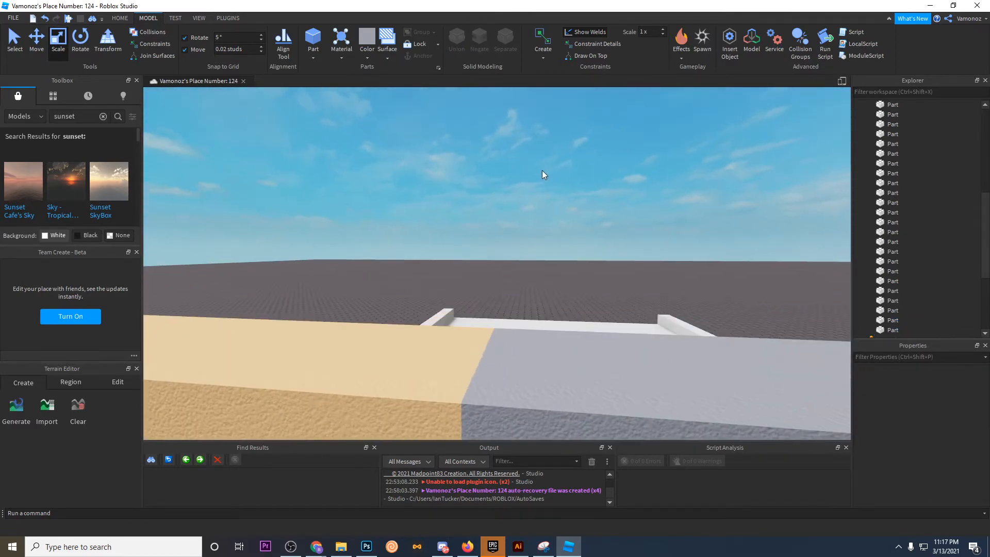
{"action": "right_click_drag", "start_coordinate": [519, 255], "coordinate": [518, 253]}
{"action": "scroll", "coordinate": [518, 254], "scroll_direction": "down", "scroll_amount": 6}
{"action": "right_click_drag", "start_coordinate": [571, 234], "coordinate": [572, 234]}
{"action": "scroll", "coordinate": [571, 235], "scroll_direction": "down", "scroll_amount": 5}
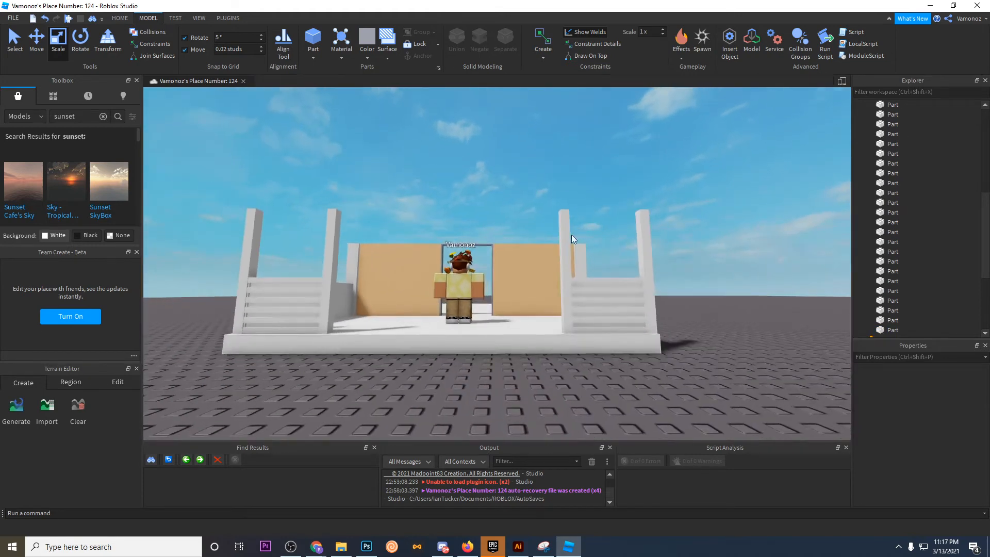
Step: Set the snapping increment to 0.1 studs and reduce the depth of a copy of the Fossil lintel
{"action": "scroll", "coordinate": [571, 234], "scroll_direction": "up", "scroll_amount": 5}
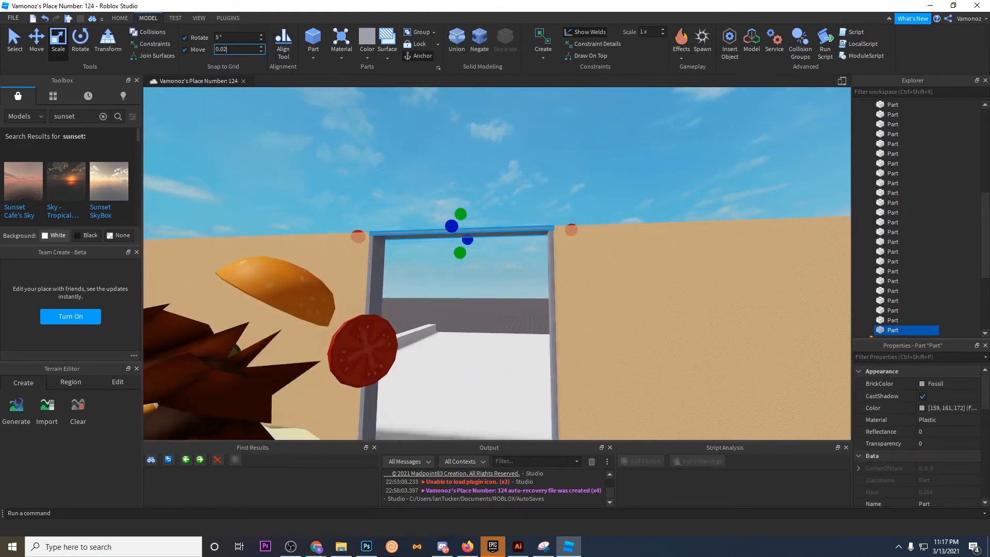
{"action": "scroll", "coordinate": [469, 273], "scroll_direction": "up", "scroll_amount": 5}
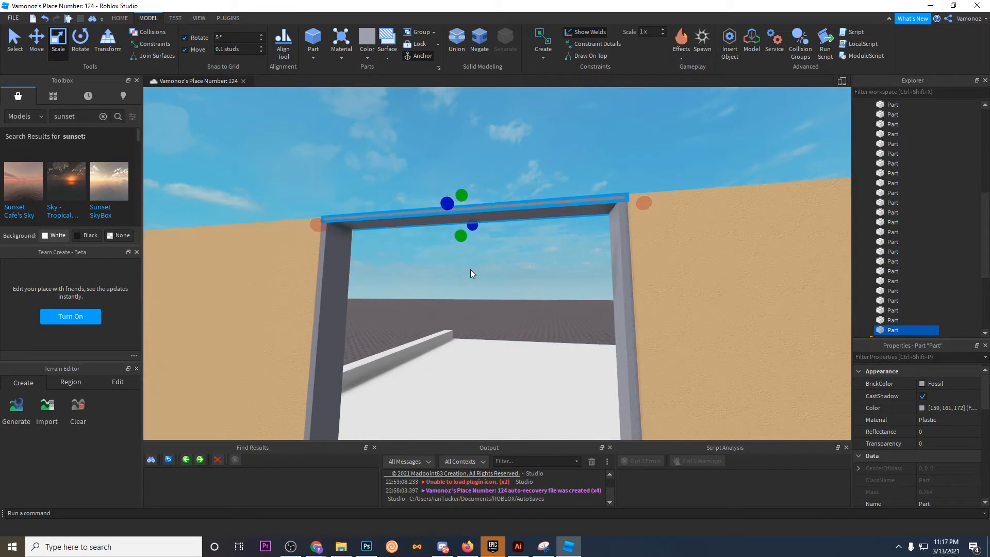
{"action": "right_click_drag", "start_coordinate": [470, 268], "coordinate": [470, 268]}
{"action": "left_click_drag", "start_coordinate": [439, 201], "coordinate": [454, 206]}
Step: Stretch the thinner lintel copy down to the floor to fill the doorway as a door
{"action": "left_click_drag", "start_coordinate": [473, 253], "coordinate": [471, 318]}
{"action": "right_click_drag", "start_coordinate": [472, 289], "coordinate": [472, 289]}
{"action": "scroll", "coordinate": [472, 290], "scroll_direction": "down", "scroll_amount": 5}
{"action": "left_click_drag", "start_coordinate": [471, 319], "coordinate": [472, 365]}
{"action": "scroll", "coordinate": [471, 340], "scroll_direction": "up", "scroll_amount": 5}
{"action": "right_click_drag", "start_coordinate": [469, 331], "coordinate": [469, 331]}
{"action": "left_click_drag", "start_coordinate": [463, 289], "coordinate": [454, 294]}
{"action": "right_click_drag", "start_coordinate": [453, 294], "coordinate": [452, 292]}
{"action": "scroll", "coordinate": [451, 293], "scroll_direction": "down", "scroll_amount": 5}
{"action": "left_click_drag", "start_coordinate": [440, 248], "coordinate": [450, 271]}
{"action": "right_click_drag", "start_coordinate": [450, 271], "coordinate": [451, 273]}
{"action": "left_click_drag", "start_coordinate": [451, 271], "coordinate": [453, 330]}
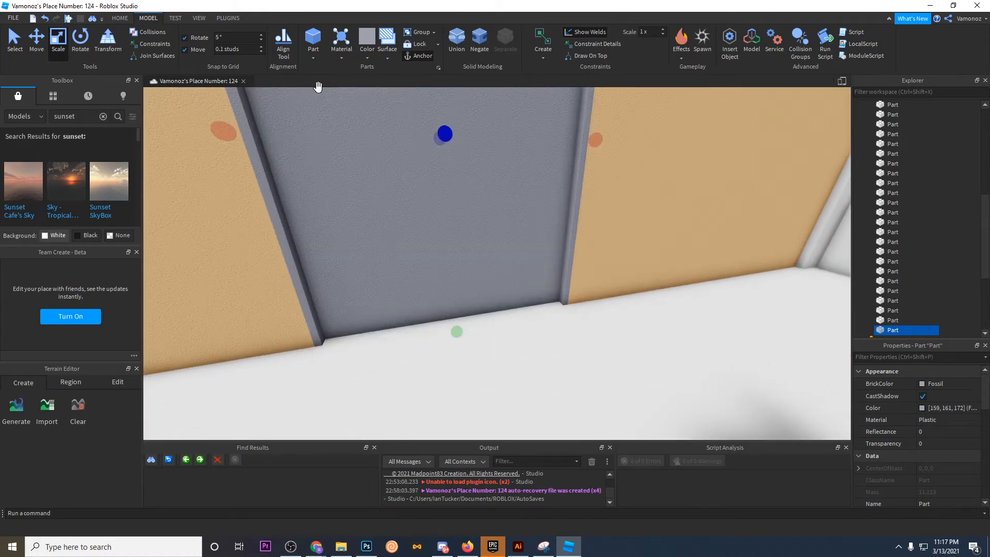
Step: Color the door Pearl
{"action": "left_click", "coordinate": [367, 49]}
{"action": "left_click", "coordinate": [517, 239]}
{"action": "scroll", "coordinate": [517, 237], "scroll_direction": "down", "scroll_amount": 8}
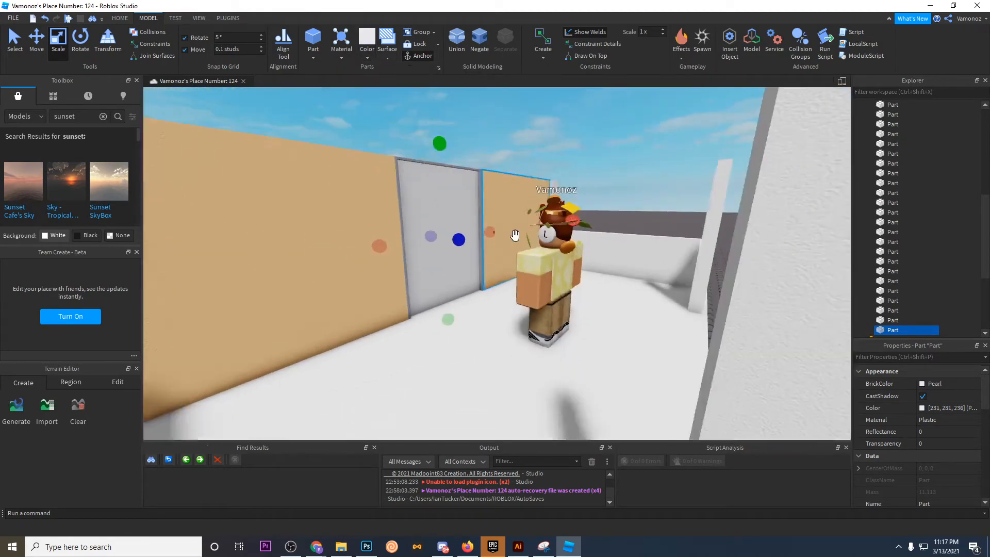
Step: Lower the top edge of the Pearl door slightly below the top of the frame
{"action": "left_click", "coordinate": [531, 169]}
{"action": "scroll", "coordinate": [531, 169], "scroll_direction": "up", "scroll_amount": 6}
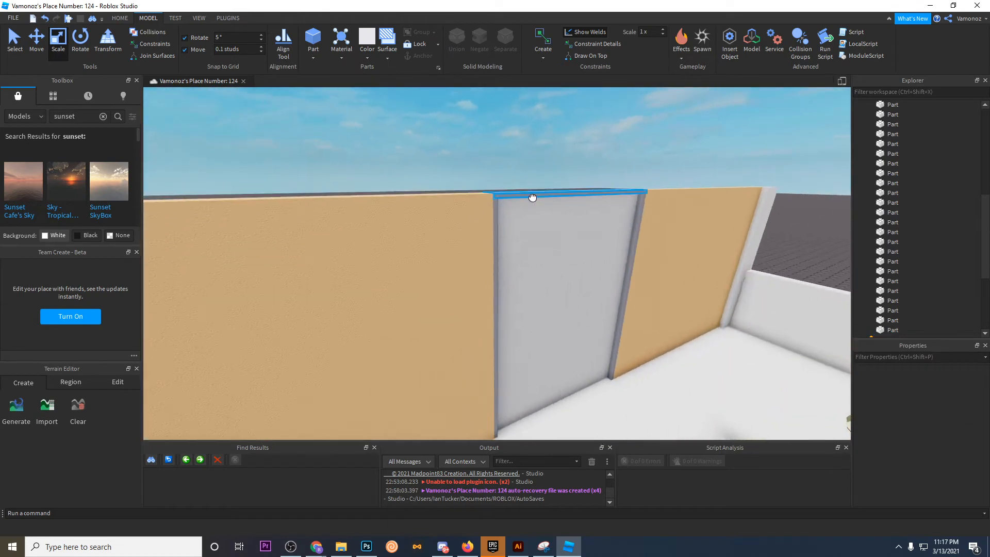
{"action": "left_click", "coordinate": [533, 197]}
{"action": "left_click", "coordinate": [547, 200]}
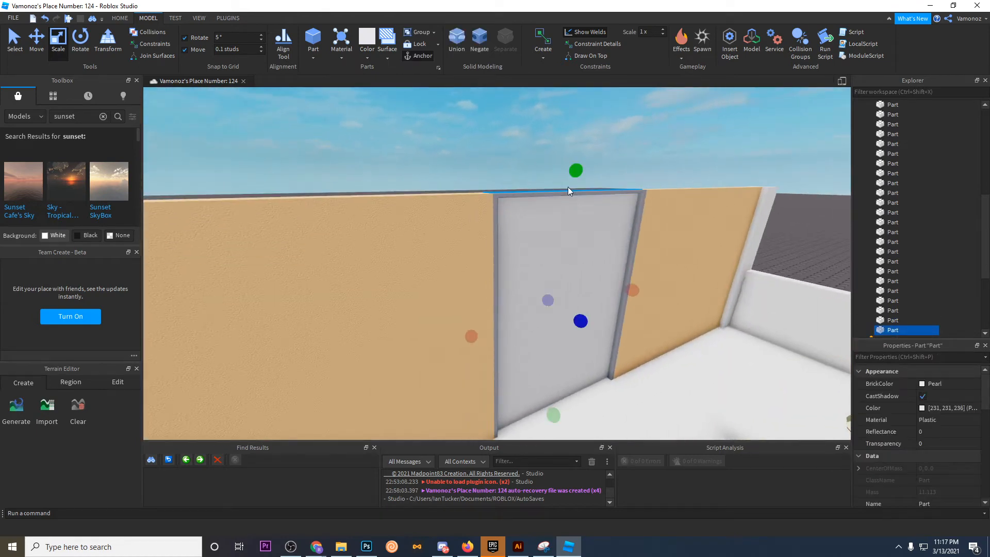
{"action": "left_click_drag", "start_coordinate": [575, 171], "coordinate": [575, 180]}
Step: Select the door together with its three frame pieces and color them all Pearl
{"action": "left_click", "coordinate": [577, 153]}
{"action": "right_click_drag", "start_coordinate": [577, 154], "coordinate": [576, 154]}
{"action": "key", "text": "d"}
{"action": "left_click", "coordinate": [467, 196]}
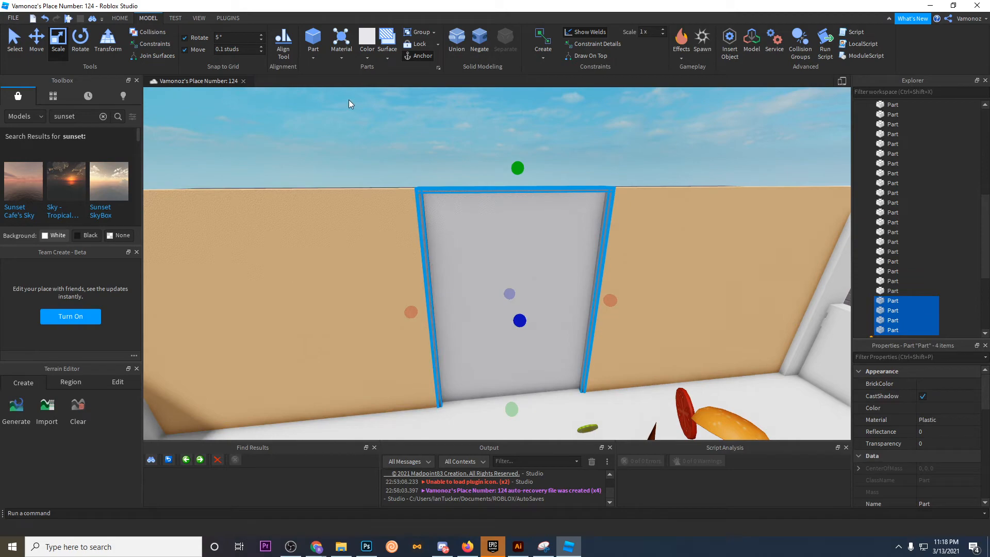
{"action": "key", "text": "d"}
{"action": "left_click", "coordinate": [367, 40]}
{"action": "key", "text": "a"}
{"action": "left_click", "coordinate": [394, 158]}
{"action": "right_click_drag", "start_coordinate": [394, 158], "coordinate": [394, 158]}
{"action": "scroll", "coordinate": [394, 158], "scroll_direction": "down", "scroll_amount": 6}
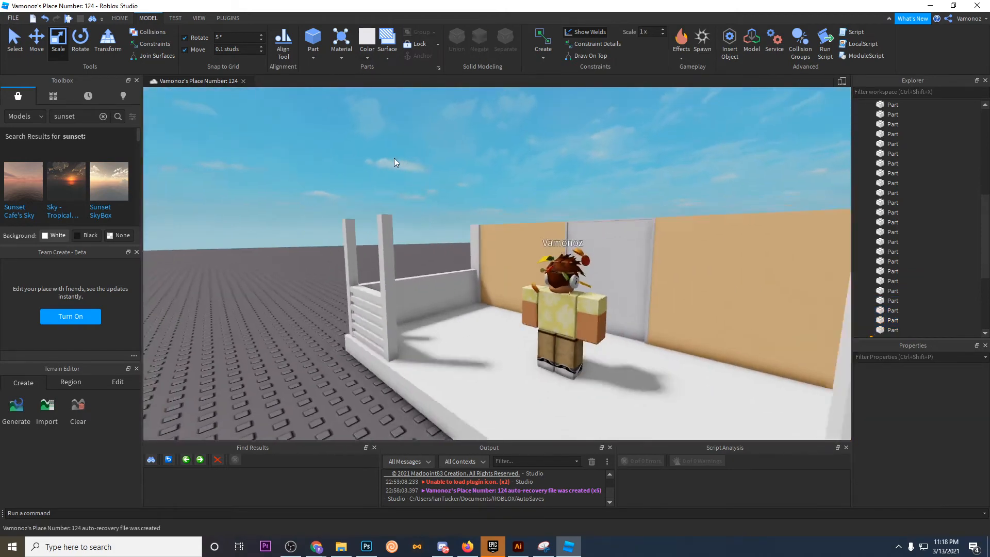
Step: Insert a wedge part and place it on top of the outer end of the Pastel brown front wall
{"action": "scroll", "coordinate": [394, 158], "scroll_direction": "down", "scroll_amount": 5}
{"action": "scroll", "coordinate": [531, 248], "scroll_direction": "up", "scroll_amount": 8}
{"action": "scroll", "coordinate": [517, 251], "scroll_direction": "down", "scroll_amount": 5}
{"action": "right_click_drag", "start_coordinate": [517, 249], "coordinate": [370, 157]}
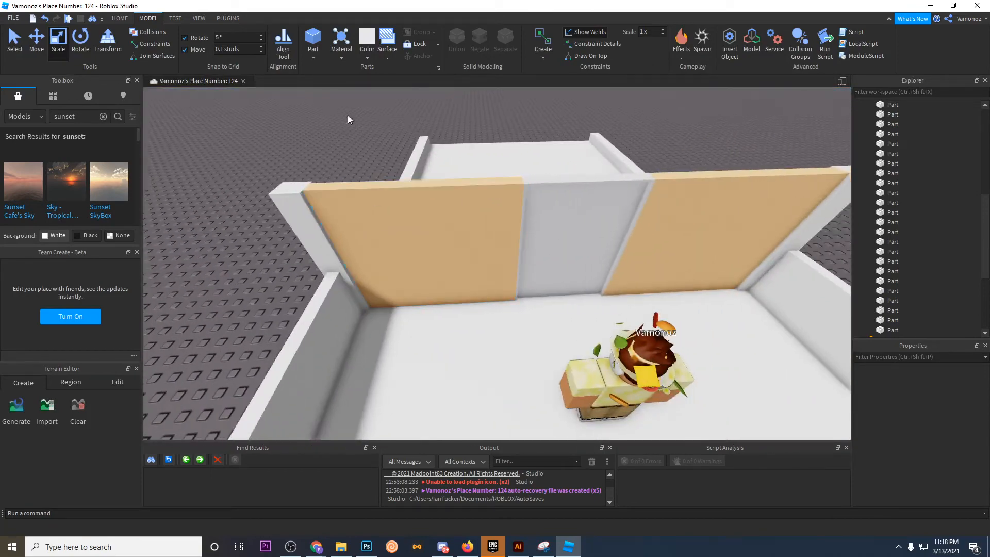
{"action": "key", "text": "d"}
{"action": "left_click", "coordinate": [313, 58]}
{"action": "left_click_drag", "start_coordinate": [477, 178], "coordinate": [447, 222]}
{"action": "right_click_drag", "start_coordinate": [447, 222], "coordinate": [447, 222]}
{"action": "left_click_drag", "start_coordinate": [448, 221], "coordinate": [448, 222]}
{"action": "right_click_drag", "start_coordinate": [447, 222], "coordinate": [447, 222]}
{"action": "left_click_drag", "start_coordinate": [447, 222], "coordinate": [448, 224]}
{"action": "right_click_drag", "start_coordinate": [447, 222], "coordinate": [448, 224]}
{"action": "left_click_drag", "start_coordinate": [448, 224], "coordinate": [447, 222]}
{"action": "right_click_drag", "start_coordinate": [449, 223], "coordinate": [447, 223]}
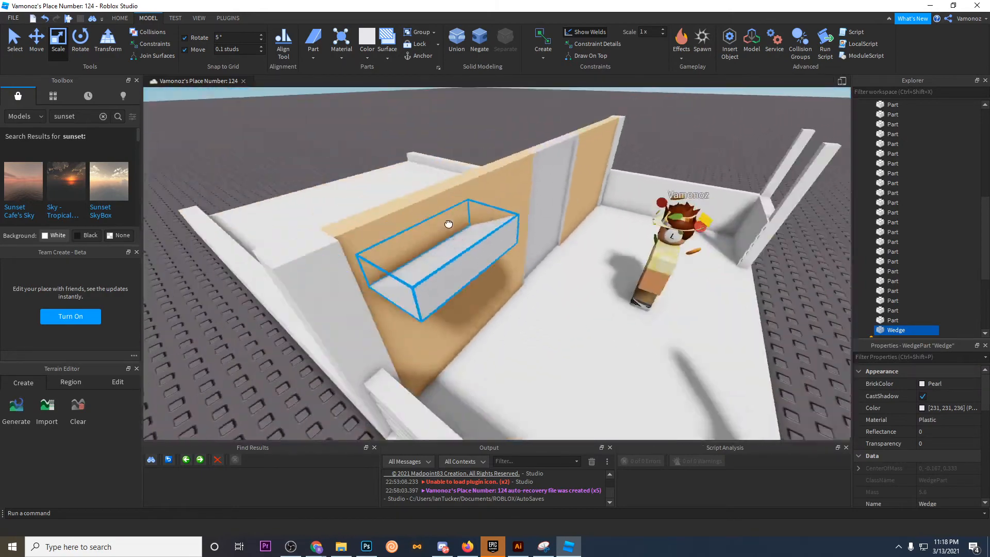
{"action": "left_click_drag", "start_coordinate": [447, 223], "coordinate": [447, 223]}
{"action": "right_click_drag", "start_coordinate": [448, 223], "coordinate": [447, 223]}
{"action": "left_click_drag", "start_coordinate": [448, 223], "coordinate": [447, 222]}
{"action": "right_click_drag", "start_coordinate": [447, 223], "coordinate": [447, 222]}
{"action": "left_click_drag", "start_coordinate": [448, 222], "coordinate": [447, 223]}
{"action": "right_click_drag", "start_coordinate": [447, 223], "coordinate": [447, 223]}
{"action": "left_click_drag", "start_coordinate": [447, 223], "coordinate": [513, 218]}
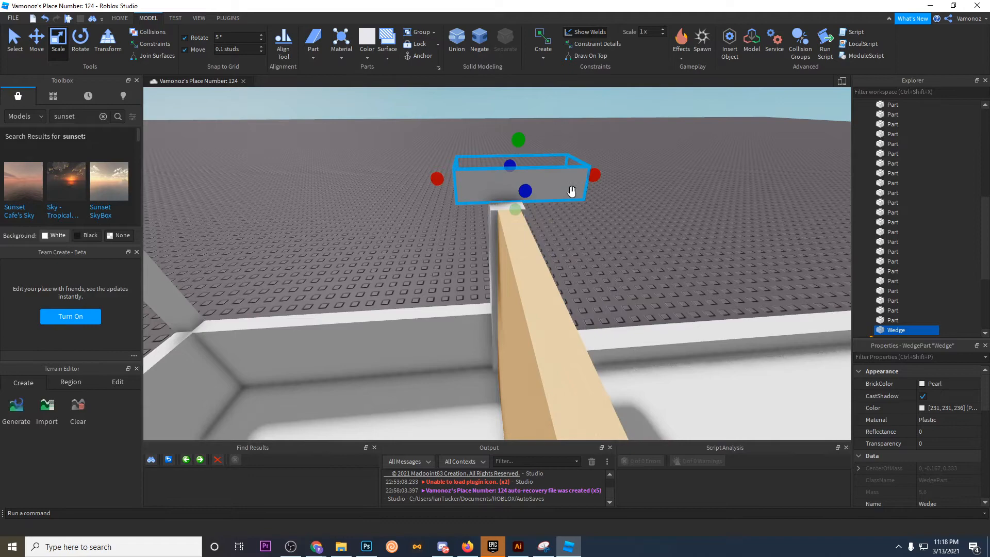
Step: Rotate the wedge to slope down toward the outer side of the house and resize it over the wall's end pillar
{"action": "right_click_drag", "start_coordinate": [579, 192], "coordinate": [537, 187]}
{"action": "key", "text": "ctrl+r"}
{"action": "key", "text": "ctrl+r"}
{"action": "key", "text": "a"}
{"action": "right_click_drag", "start_coordinate": [511, 230], "coordinate": [511, 230]}
{"action": "left_click_drag", "start_coordinate": [480, 246], "coordinate": [504, 246]}
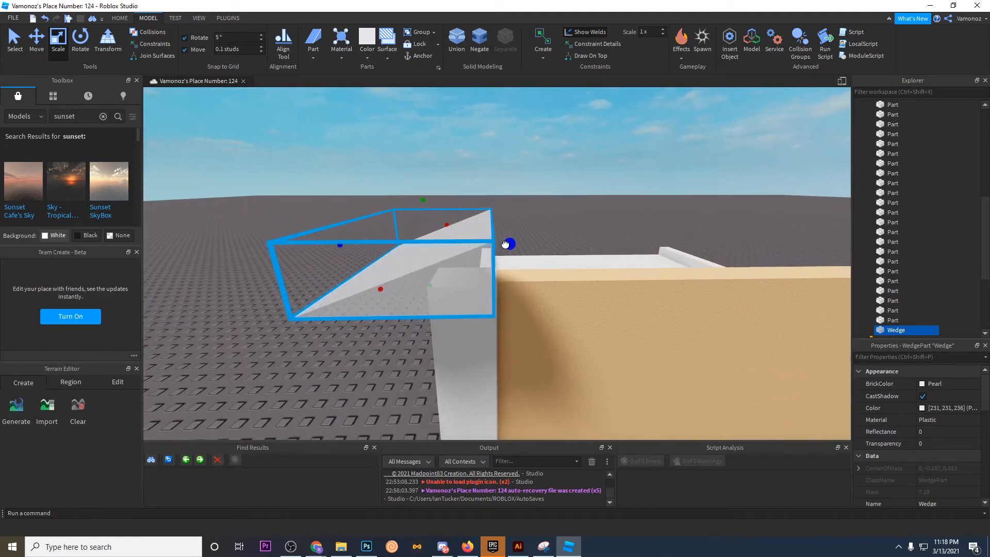
{"action": "left_click_drag", "start_coordinate": [346, 244], "coordinate": [420, 250]}
{"action": "left_click", "coordinate": [347, 253]}
{"action": "right_click_drag", "start_coordinate": [347, 252], "coordinate": [346, 252]}
{"action": "key", "text": "s"}
{"action": "key", "text": "w"}
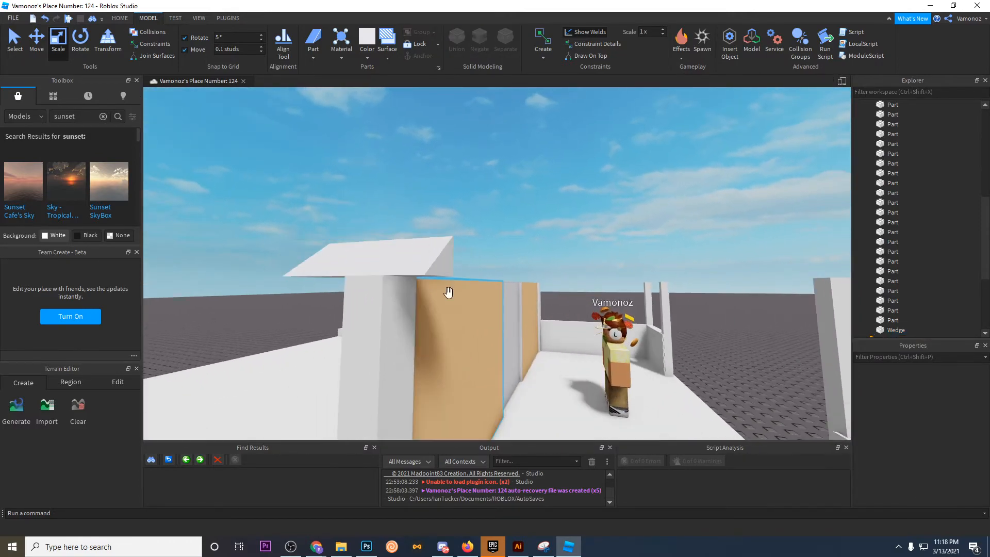
Step: Stretch the wedge forward to the front porch posts and sideways toward the middle of the house
{"action": "left_click", "coordinate": [419, 267]}
{"action": "key", "text": "d"}
{"action": "left_click_drag", "start_coordinate": [438, 251], "coordinate": [441, 258]}
{"action": "right_click_drag", "start_coordinate": [442, 259], "coordinate": [442, 259]}
{"action": "mouse_move", "coordinate": [441, 259]}
{"action": "left_mouse_down"}
{"action": "mouse_move", "coordinate": [467, 260]}
{"action": "mouse_move", "coordinate": [440, 258]}
{"action": "left_mouse_up"}
{"action": "left_click", "coordinate": [458, 163]}
{"action": "right_click_drag", "start_coordinate": [459, 163], "coordinate": [459, 163]}
{"action": "key", "text": "s"}
{"action": "left_click", "coordinate": [508, 272]}
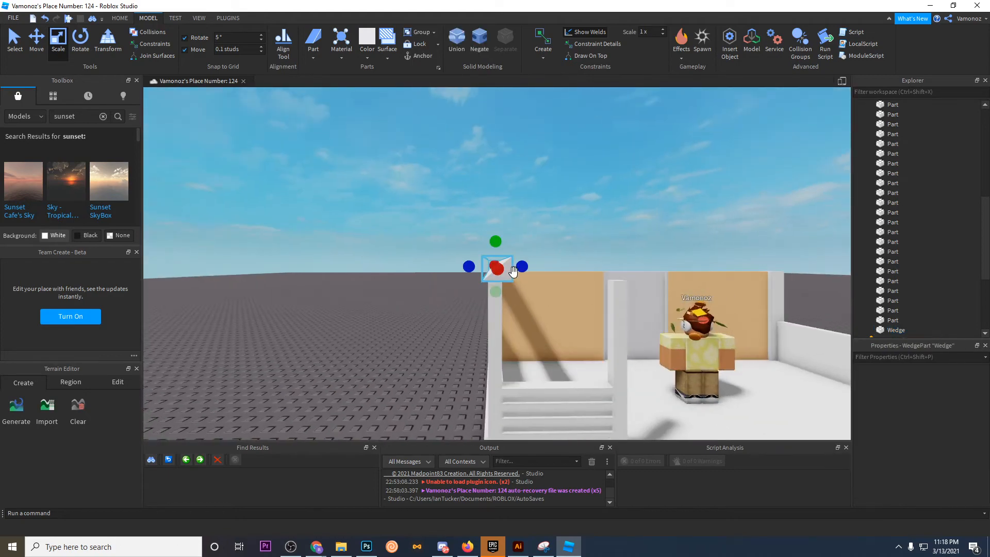
{"action": "left_click_drag", "start_coordinate": [523, 265], "coordinate": [503, 264]}
{"action": "key", "text": "d"}
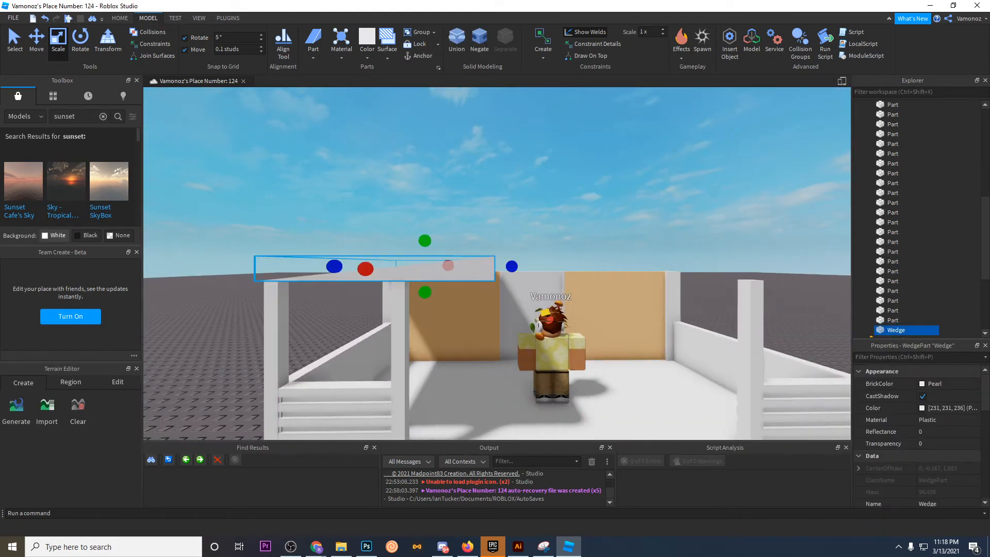
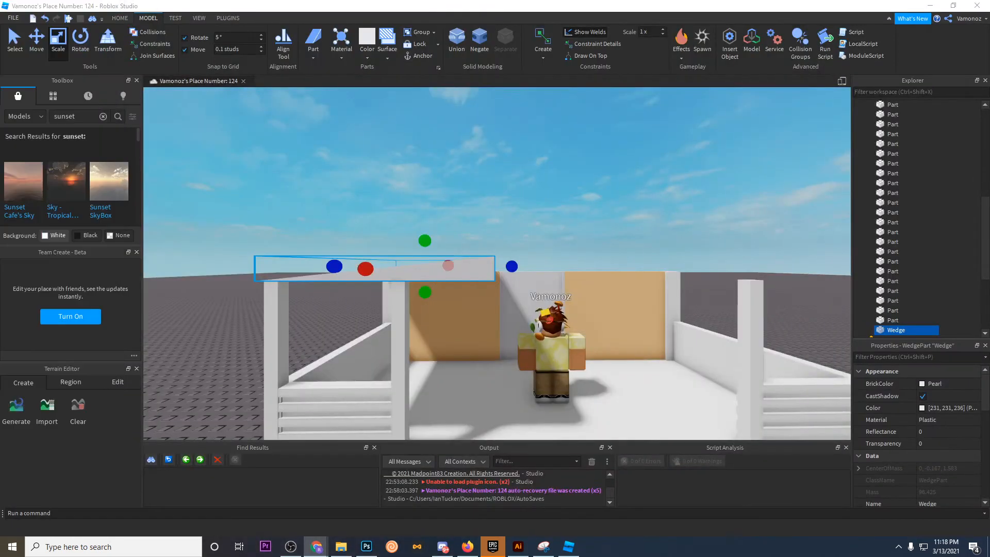
Step: Raise the wedge into a tall half gable and adjust its inner edge to the middle of the house
{"action": "left_click_drag", "start_coordinate": [420, 214], "coordinate": [421, 156]}
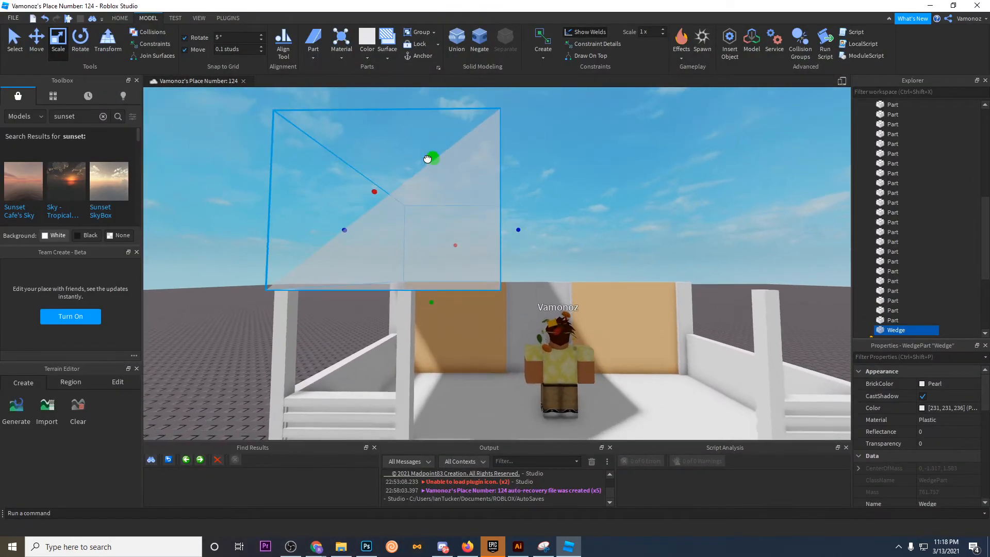
{"action": "left_click_drag", "start_coordinate": [530, 229], "coordinate": [562, 254]}
{"action": "right_click_drag", "start_coordinate": [563, 254], "coordinate": [562, 256]}
{"action": "scroll", "coordinate": [562, 256], "scroll_direction": "down", "scroll_amount": 3}
{"action": "left_click_drag", "start_coordinate": [512, 224], "coordinate": [517, 232]}
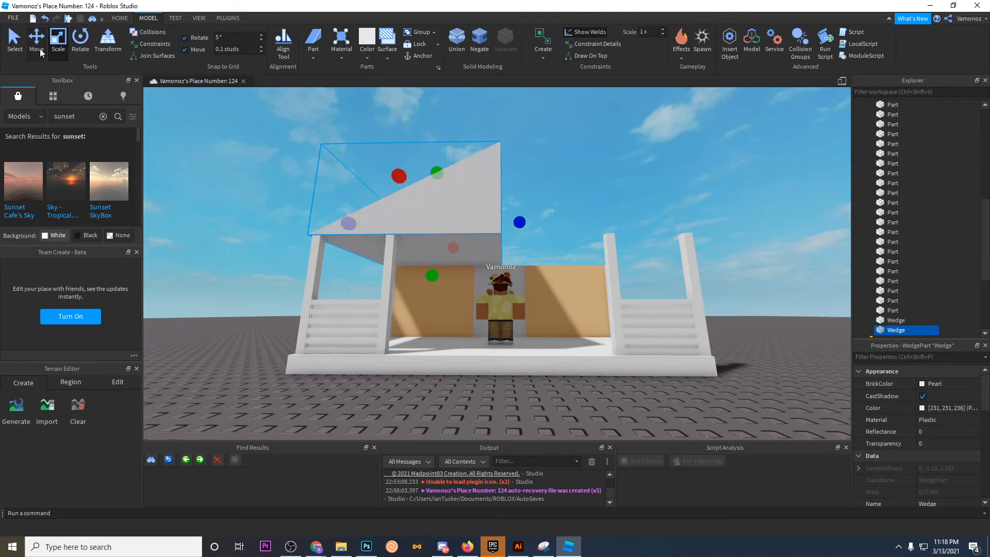
Step: Place a mirrored copy of the wedge flush against the first one to complete the gable over the porch
{"action": "scroll", "coordinate": [352, 224], "scroll_direction": "up", "scroll_amount": 5}
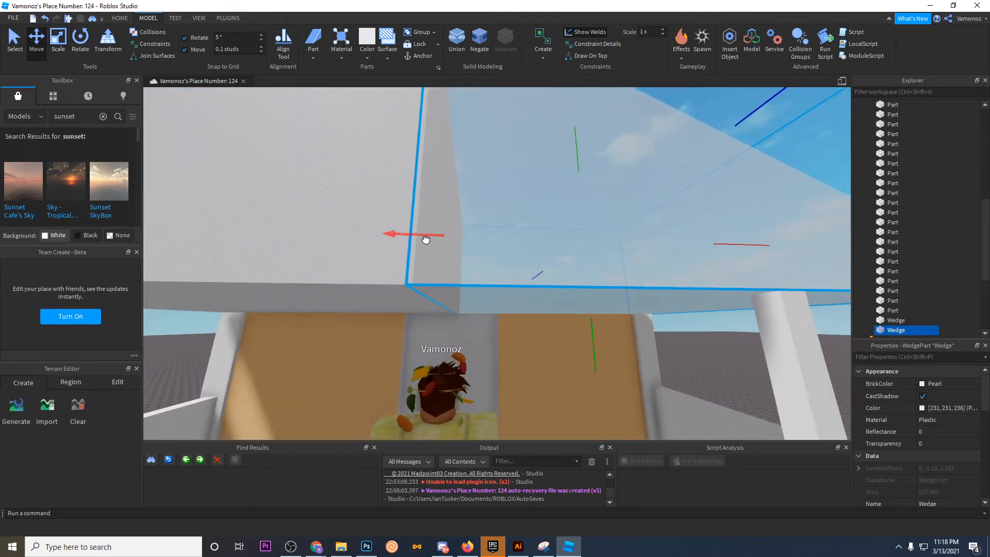
{"action": "left_click_drag", "start_coordinate": [428, 240], "coordinate": [427, 240]}
{"action": "scroll", "coordinate": [515, 150], "scroll_direction": "down", "scroll_amount": 5}
{"action": "left_click", "coordinate": [516, 153]}
{"action": "scroll", "coordinate": [515, 154], "scroll_direction": "up", "scroll_amount": 4}
{"action": "right_click_drag", "start_coordinate": [515, 153], "coordinate": [515, 160]}
{"action": "right_click_drag", "start_coordinate": [564, 99], "coordinate": [565, 99]}
{"action": "scroll", "coordinate": [326, 156], "scroll_direction": "down", "scroll_amount": 6}
{"action": "right_click_drag", "start_coordinate": [326, 156], "coordinate": [326, 156]}
{"action": "scroll", "coordinate": [326, 156], "scroll_direction": "up", "scroll_amount": 3}
{"action": "scroll", "coordinate": [326, 156], "scroll_direction": "down", "scroll_amount": 5}
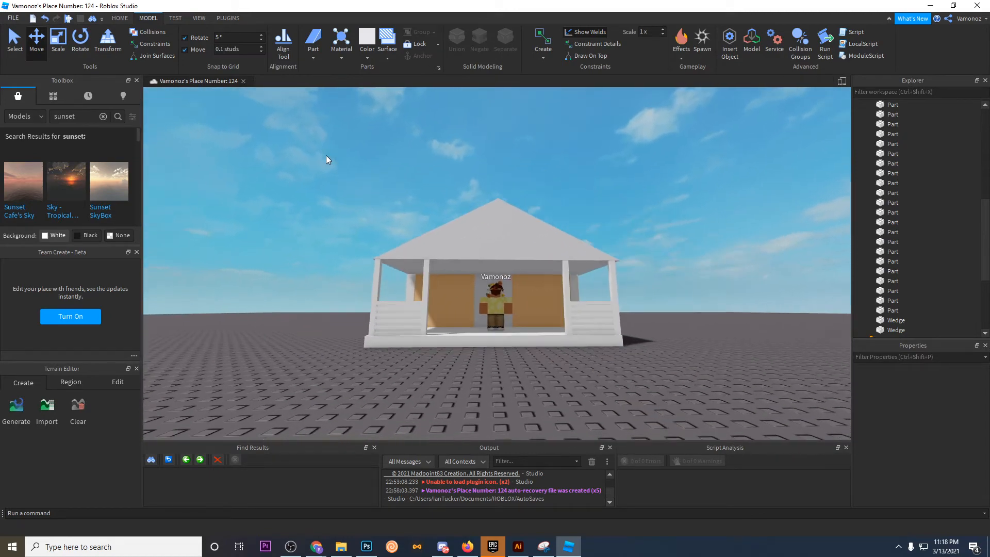
Step: Compare the new gable with the reference house picture in the Google Slides presentation, then return to Roblox Studio
{"action": "scroll", "coordinate": [524, 282], "scroll_direction": "down", "scroll_amount": 3}
{"action": "scroll", "coordinate": [489, 291], "scroll_direction": "up", "scroll_amount": 5}
{"action": "right_click_drag", "start_coordinate": [489, 291], "coordinate": [490, 286]}
{"action": "scroll", "coordinate": [489, 287], "scroll_direction": "down", "scroll_amount": 8}
{"action": "scroll", "coordinate": [490, 287], "scroll_direction": "up", "scroll_amount": 4}
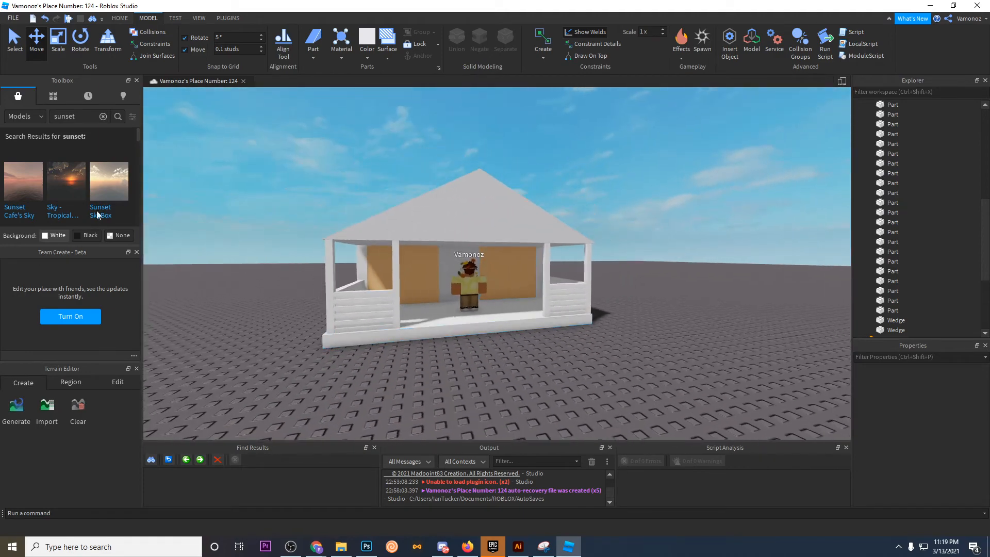
{"action": "key", "text": "alt+Tab"}
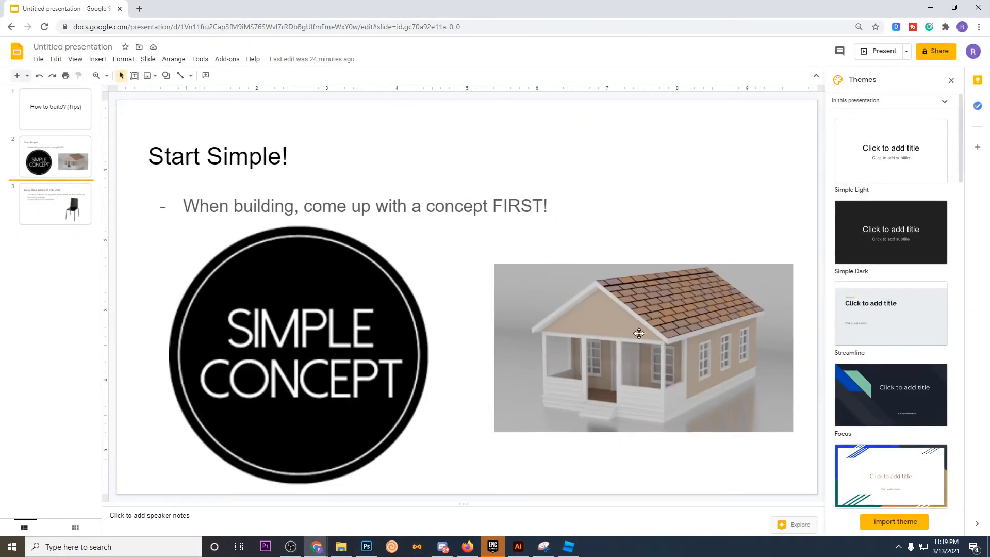
{"action": "key", "text": "alt+Tab"}
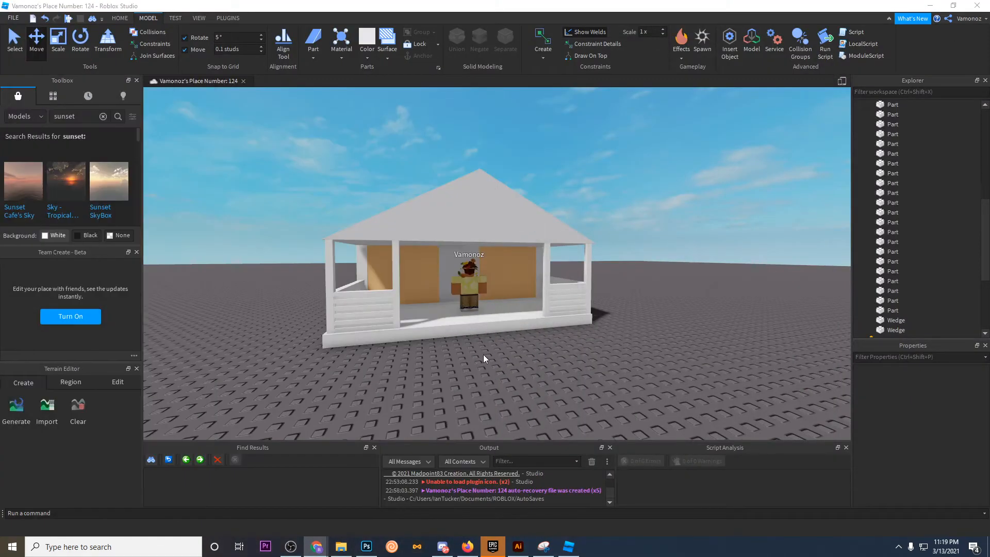
Step: Select both gable wedges and color them Pastel brown like the front wall
{"action": "scroll", "coordinate": [479, 224], "scroll_direction": "up", "scroll_amount": 5}
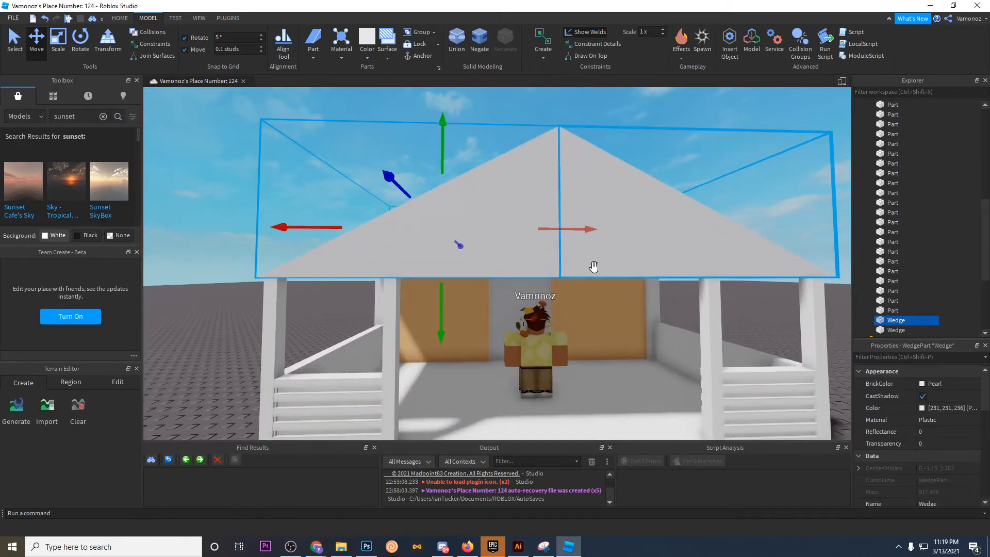
{"action": "left_click", "coordinate": [594, 267], "text": "ctrl"}
{"action": "key", "text": "d"}
{"action": "left_click", "coordinate": [365, 58]}
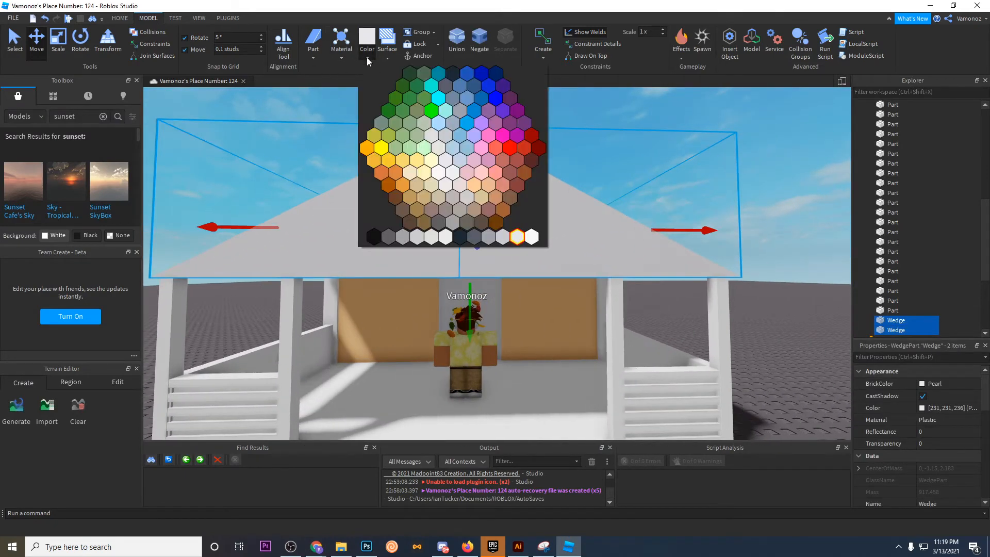
{"action": "left_click", "coordinate": [474, 185]}
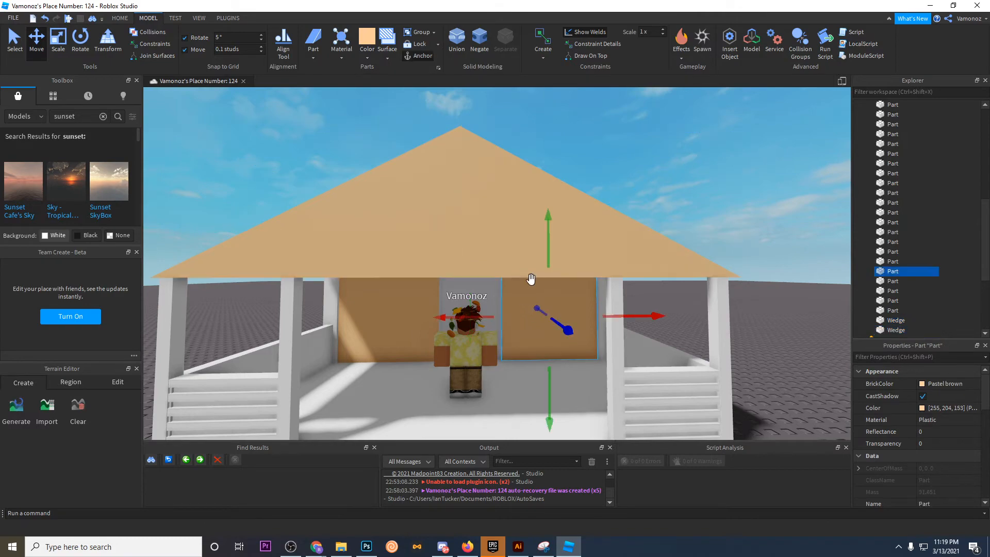
Step: Duplicate the front corner porch post and shrink the copy to a short block at the top of the post
{"action": "left_click", "coordinate": [515, 166]}
{"action": "key", "text": "s"}
{"action": "left_click", "coordinate": [466, 181]}
{"action": "key", "text": "a"}
{"action": "right_click_drag", "start_coordinate": [466, 181], "coordinate": [494, 261]}
{"action": "key", "text": "w"}
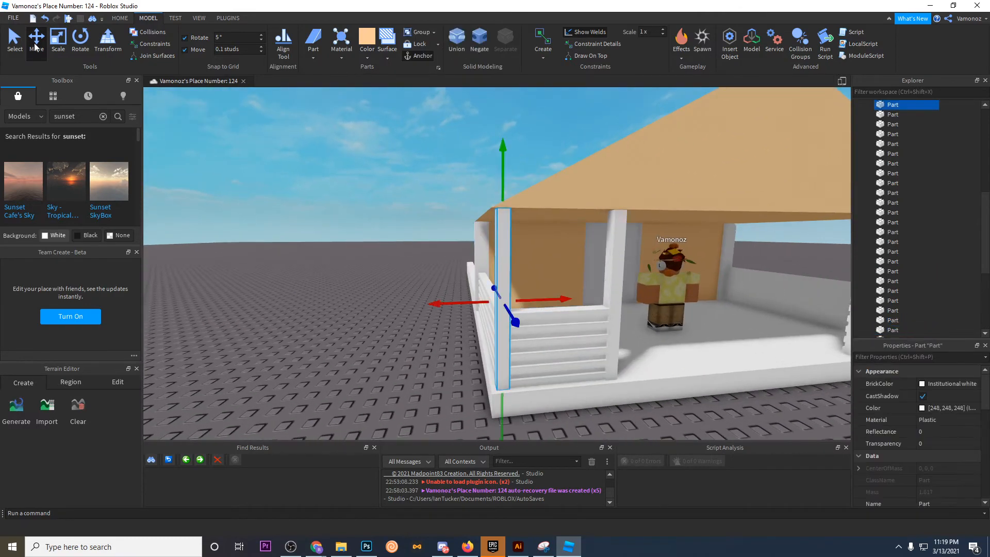
{"action": "key", "text": "w"}
{"action": "left_click", "coordinate": [57, 41]}
{"action": "right_click_drag", "start_coordinate": [497, 336], "coordinate": [467, 387]}
{"action": "key", "text": "ctrl+d"}
{"action": "left_click_drag", "start_coordinate": [467, 386], "coordinate": [459, 139]}
{"action": "right_click_drag", "start_coordinate": [460, 139], "coordinate": [466, 347]}
{"action": "key", "text": "s"}
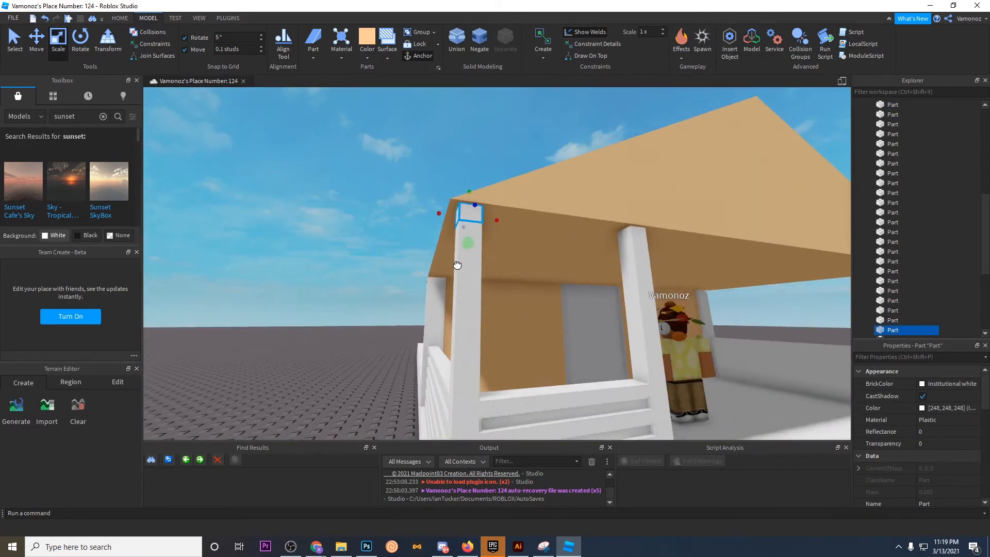
Step: Stretch the short block across the porch front into a horizontal beam under the gable and adjust its depth
{"action": "key", "text": "d"}
{"action": "left_click_drag", "start_coordinate": [504, 223], "coordinate": [520, 241]}
{"action": "key", "text": "w"}
{"action": "right_click_drag", "start_coordinate": [500, 238], "coordinate": [380, 282]}
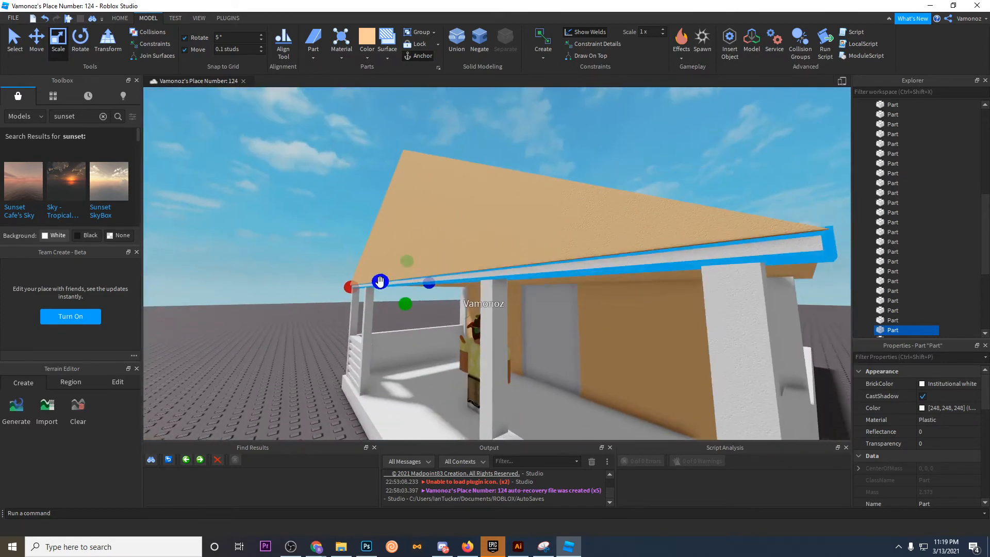
{"action": "left_click_drag", "start_coordinate": [374, 280], "coordinate": [372, 280]}
{"action": "left_click", "coordinate": [639, 178]}
{"action": "right_click_drag", "start_coordinate": [639, 178], "coordinate": [517, 220]}
{"action": "key", "text": "s"}
{"action": "key", "text": "w"}
{"action": "left_click", "coordinate": [393, 208]}
{"action": "right_click_drag", "start_coordinate": [394, 207], "coordinate": [394, 208]}
{"action": "left_click_drag", "start_coordinate": [389, 255], "coordinate": [376, 249]}
{"action": "left_click", "coordinate": [189, 243]}
{"action": "key", "text": "s"}
{"action": "right_click_drag", "start_coordinate": [187, 243], "coordinate": [187, 243]}
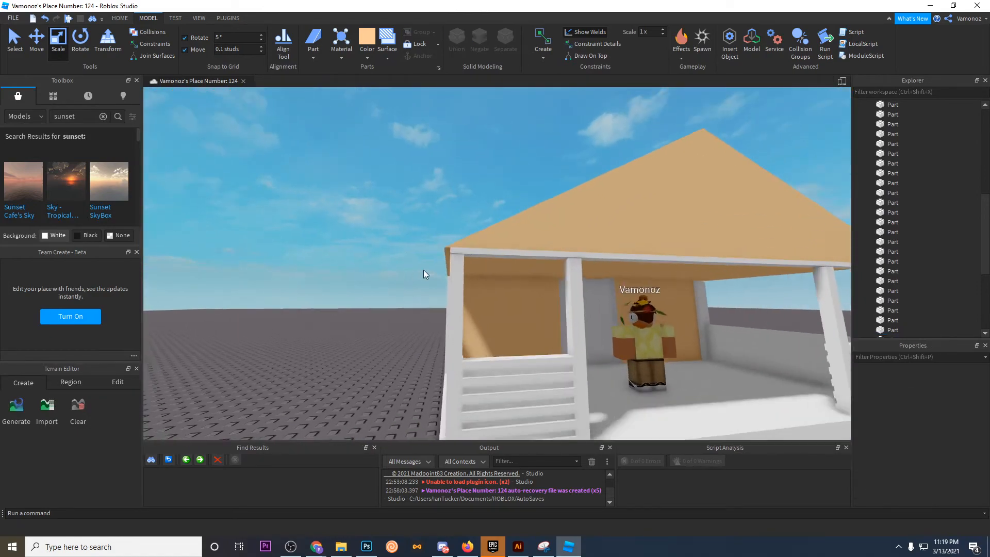
Step: Extend both ends of the front beam slightly past the corner posts and deepen it toward the porch interior
{"action": "key", "text": "w"}
{"action": "left_click", "coordinate": [431, 251]}
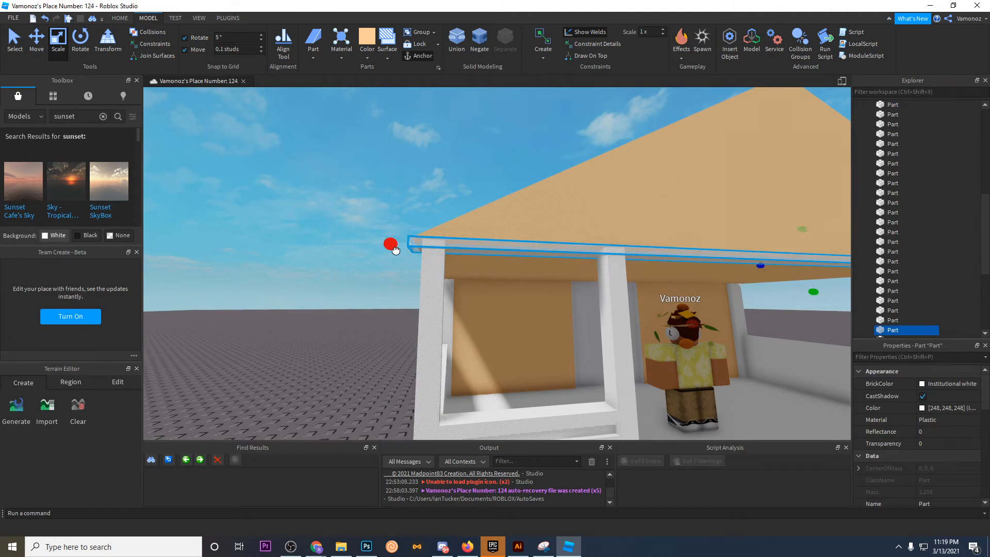
{"action": "right_click_drag", "start_coordinate": [404, 213], "coordinate": [403, 214]}
{"action": "key", "text": "s"}
{"action": "key", "text": "w"}
{"action": "left_click_drag", "start_coordinate": [480, 274], "coordinate": [588, 269]}
{"action": "key", "text": "a"}
{"action": "key", "text": "s"}
{"action": "right_click_drag", "start_coordinate": [521, 278], "coordinate": [522, 279]}
{"action": "key", "text": "w"}
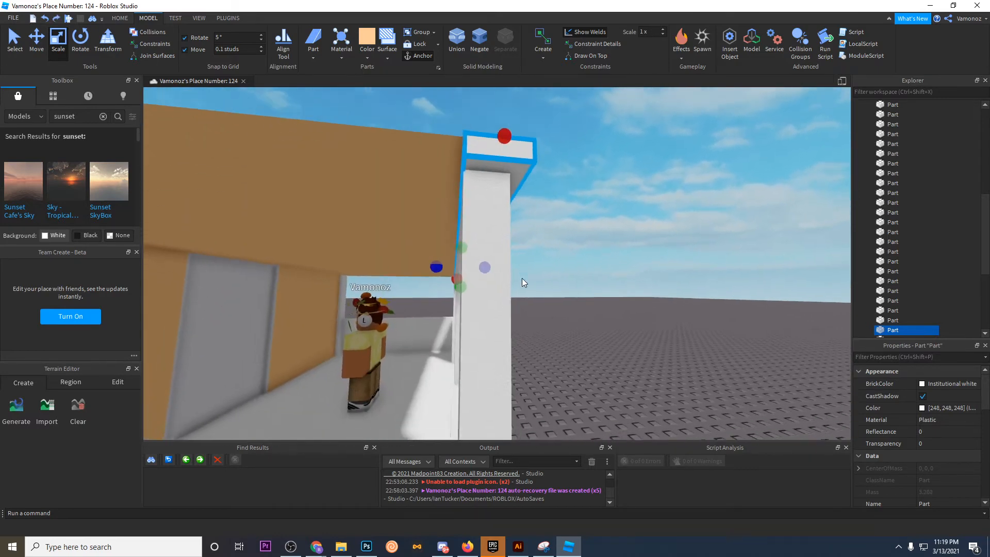
{"action": "left_click_drag", "start_coordinate": [436, 267], "coordinate": [434, 263]}
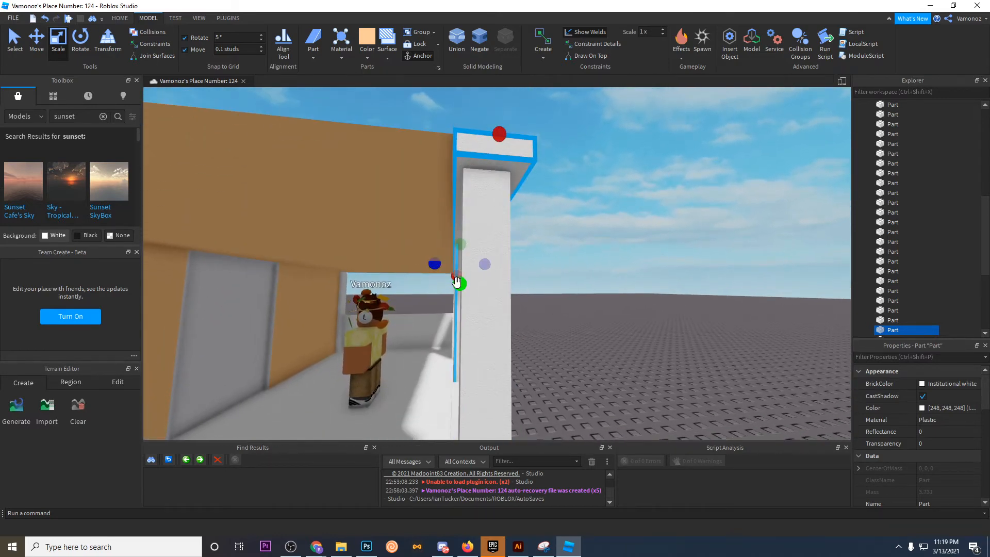
Step: Make a second beam from a copy of the front beam and stretch it back along the side edge of the gable
{"action": "right_click_drag", "start_coordinate": [497, 227], "coordinate": [497, 228]}
{"action": "key", "text": "a"}
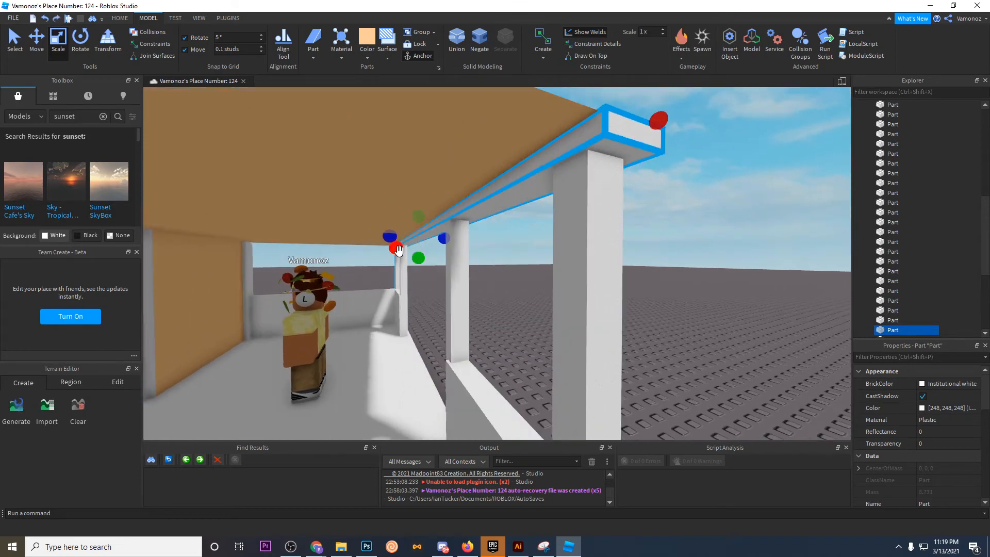
{"action": "left_click_drag", "start_coordinate": [536, 146], "coordinate": [444, 188]}
{"action": "left_click", "coordinate": [542, 135]}
{"action": "scroll", "coordinate": [541, 134], "scroll_direction": "up", "scroll_amount": 4}
{"action": "left_click", "coordinate": [512, 155]}
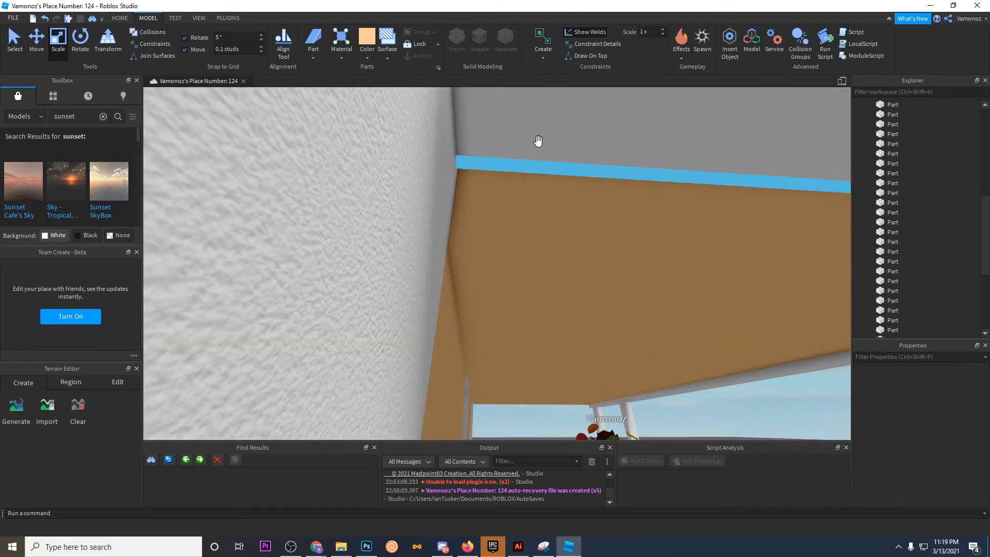
{"action": "scroll", "coordinate": [511, 156], "scroll_direction": "down", "scroll_amount": 2}
{"action": "left_click_drag", "start_coordinate": [404, 216], "coordinate": [457, 234]}
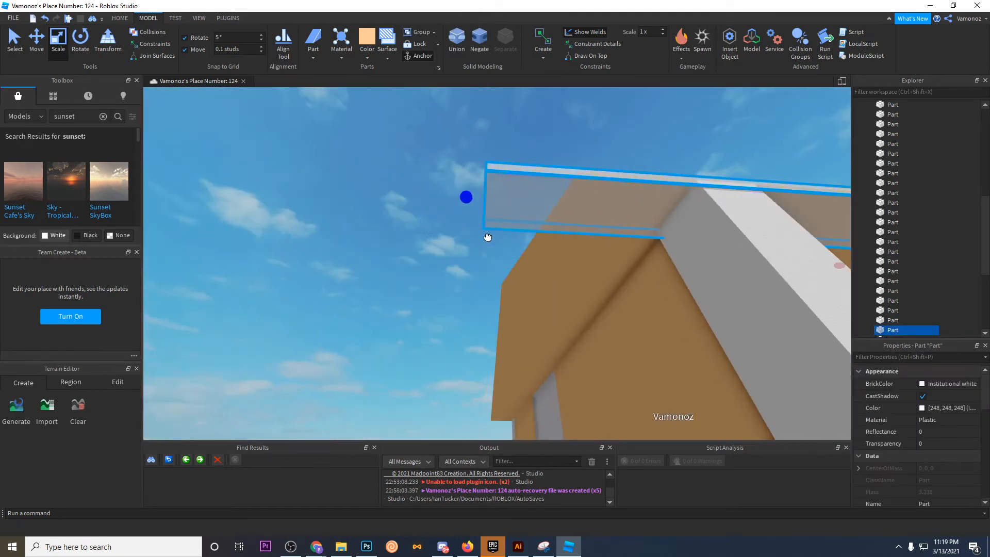
Step: Place a copy of the side beam along the opposite side of the porch, meeting the front beam at the corner
{"action": "left_click", "coordinate": [652, 134]}
{"action": "key", "text": "s"}
{"action": "key", "text": "w"}
{"action": "key", "text": "d"}
{"action": "left_click", "coordinate": [604, 233]}
{"action": "key", "text": "d"}
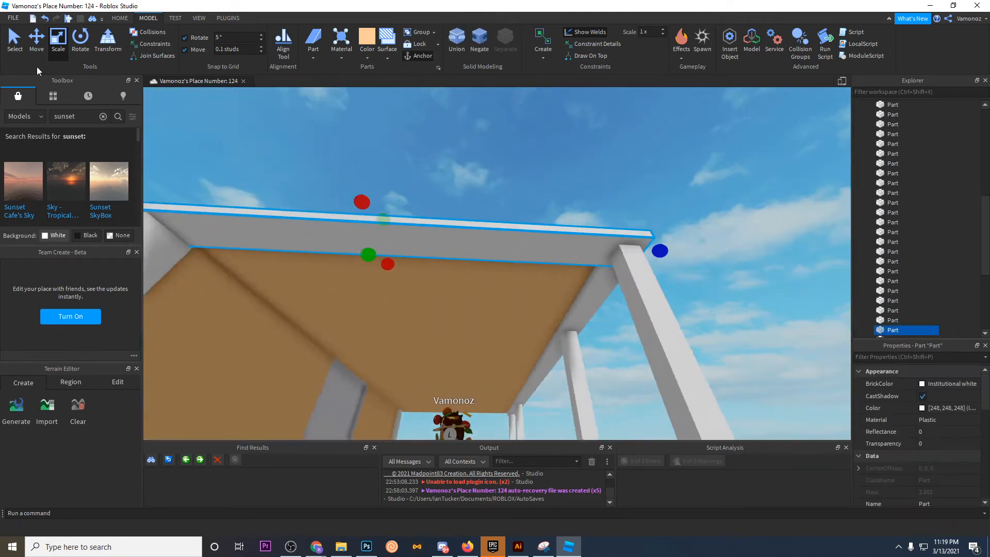
{"action": "key", "text": "a"}
{"action": "left_click", "coordinate": [37, 44]}
{"action": "right_click_drag", "start_coordinate": [553, 234], "coordinate": [552, 232]}
{"action": "left_click_drag", "start_coordinate": [551, 200], "coordinate": [535, 229]}
{"action": "right_click_drag", "start_coordinate": [537, 227], "coordinate": [535, 230]}
{"action": "left_click_drag", "start_coordinate": [535, 229], "coordinate": [537, 231]}
{"action": "right_click_drag", "start_coordinate": [536, 229], "coordinate": [537, 232]}
{"action": "left_click_drag", "start_coordinate": [537, 230], "coordinate": [437, 243]}
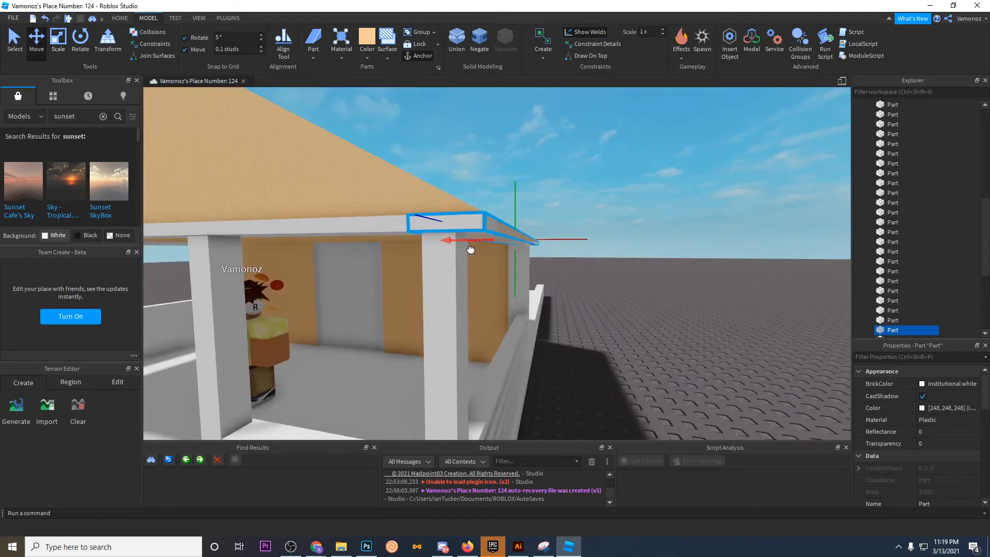
Step: Duplicate the front beam and rotate the copy to follow the slope of the gable
{"action": "key", "text": "s"}
{"action": "right_click_drag", "start_coordinate": [521, 179], "coordinate": [522, 180]}
{"action": "key", "text": "a"}
{"action": "left_click", "coordinate": [530, 184]}
{"action": "key", "text": "w"}
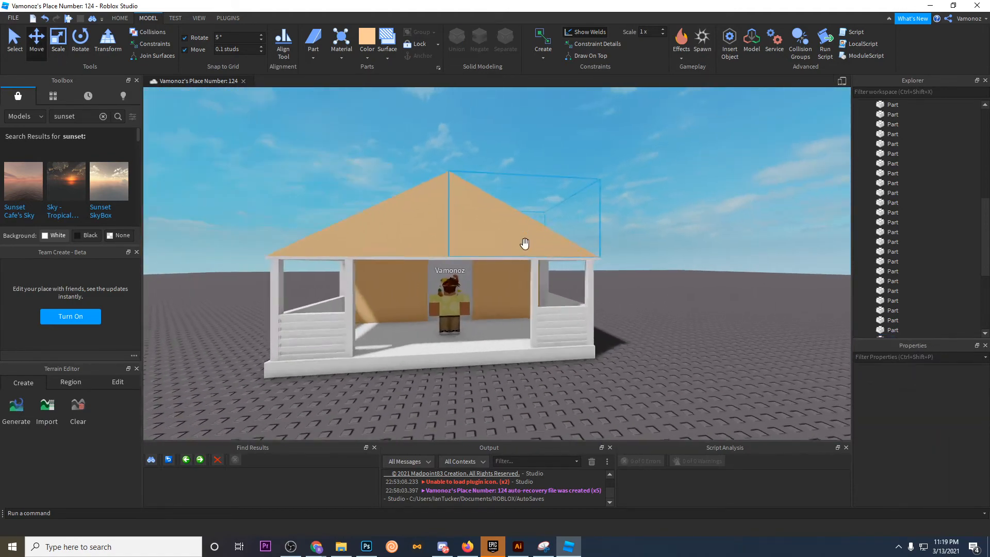
{"action": "key", "text": "a"}
{"action": "key", "text": "s"}
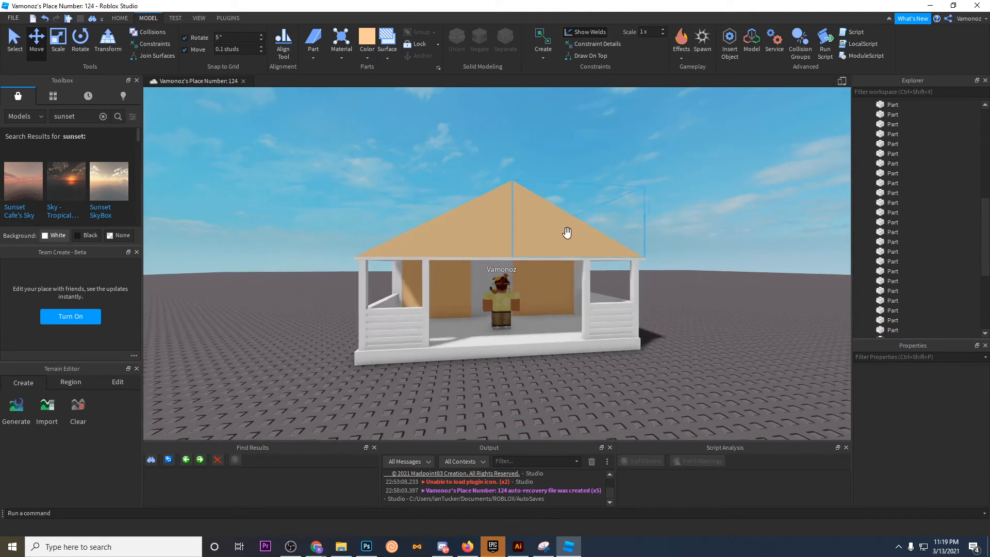
{"action": "left_click", "coordinate": [408, 257]}
{"action": "scroll", "coordinate": [454, 303], "scroll_direction": "up", "scroll_amount": 10}
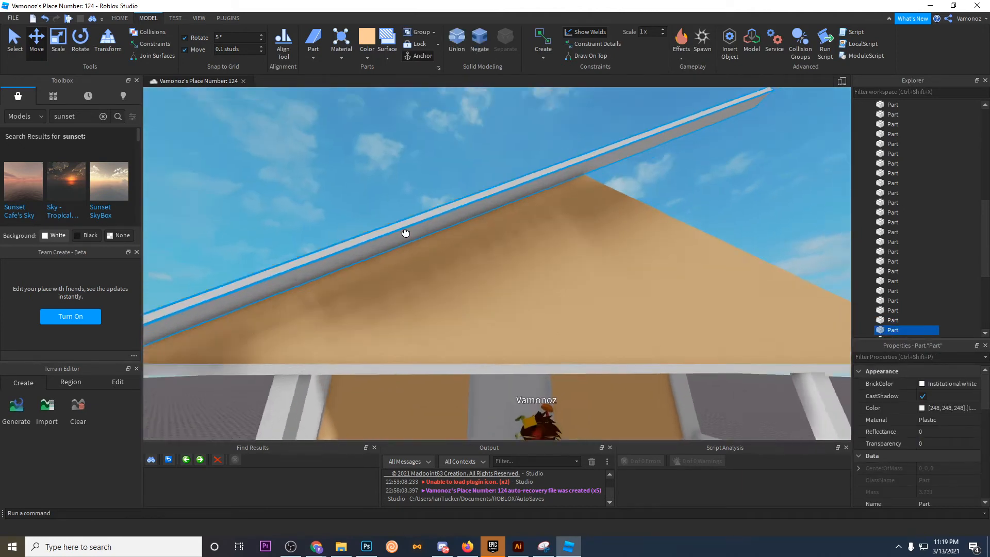
Step: Move the sloped beam into position along the front edge of the gable's slope
{"action": "right_click_drag", "start_coordinate": [406, 234], "coordinate": [407, 234]}
{"action": "key", "text": "a"}
{"action": "left_click_drag", "start_coordinate": [407, 234], "coordinate": [416, 248]}
{"action": "key", "text": "a"}
{"action": "right_click_drag", "start_coordinate": [416, 249], "coordinate": [415, 248]}
{"action": "key", "text": "d"}
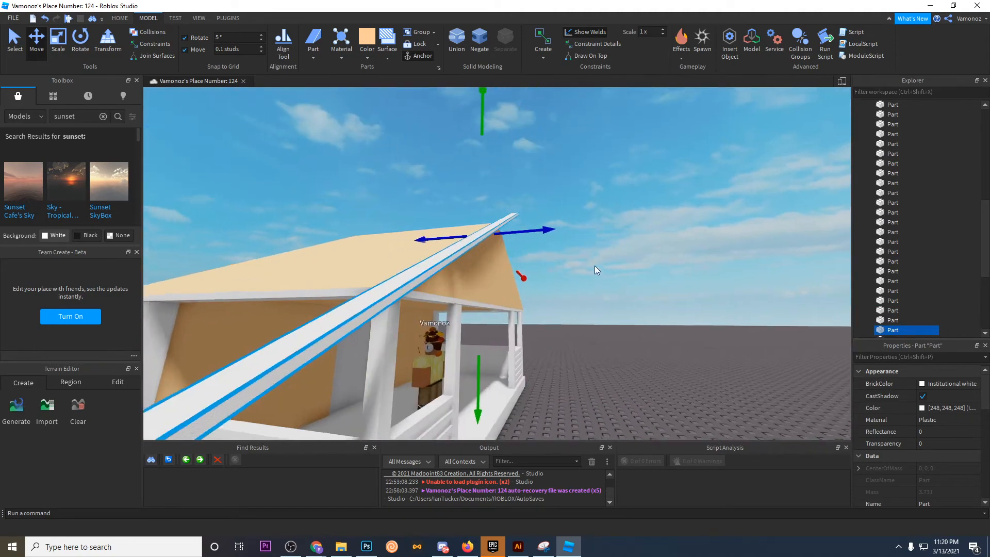
{"action": "right_click_drag", "start_coordinate": [595, 265], "coordinate": [578, 259]}
{"action": "key", "text": "d"}
{"action": "left_click_drag", "start_coordinate": [578, 259], "coordinate": [554, 269]}
{"action": "right_click_drag", "start_coordinate": [553, 268], "coordinate": [553, 268]}
{"action": "key", "text": "d"}
{"action": "left_click_drag", "start_coordinate": [711, 271], "coordinate": [710, 267]}
{"action": "left_click", "coordinate": [712, 210]}
{"action": "right_click_drag", "start_coordinate": [711, 210], "coordinate": [710, 209]}
{"action": "key", "text": "s"}
{"action": "left_click", "coordinate": [549, 238]}
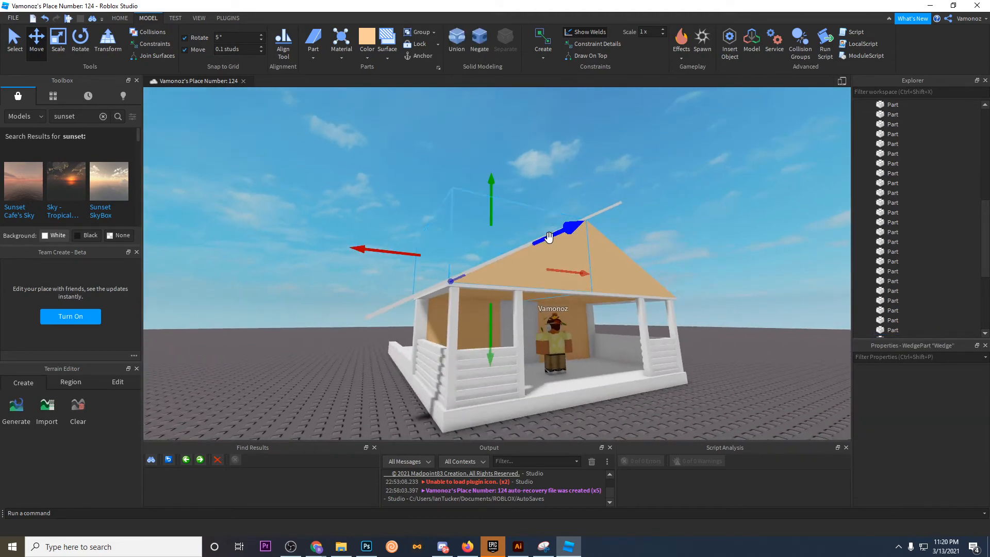
Step: Shorten the lower end of the sloped trim beam so it stops near the front eave corner
{"action": "left_click", "coordinate": [604, 213]}
{"action": "key", "text": "w"}
{"action": "right_click_drag", "start_coordinate": [601, 216], "coordinate": [583, 201]}
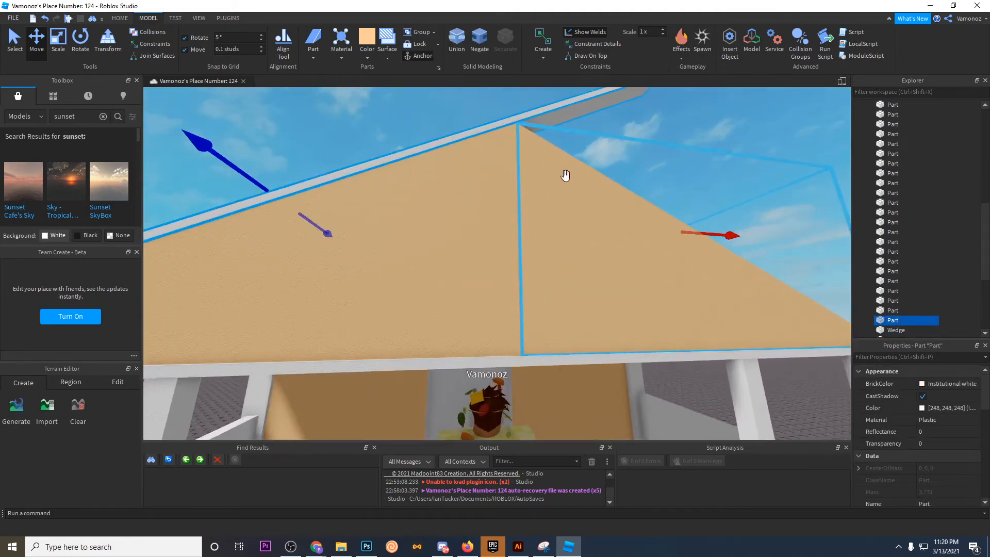
{"action": "key", "text": "s"}
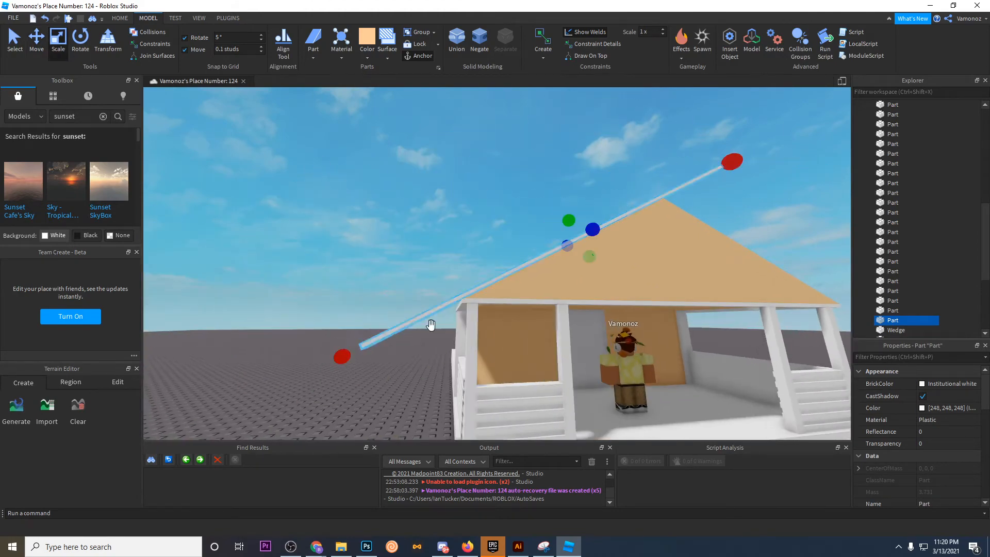
{"action": "right_click_drag", "start_coordinate": [394, 279], "coordinate": [388, 279]}
{"action": "key", "text": "w"}
{"action": "right_click_drag", "start_coordinate": [403, 332], "coordinate": [402, 332]}
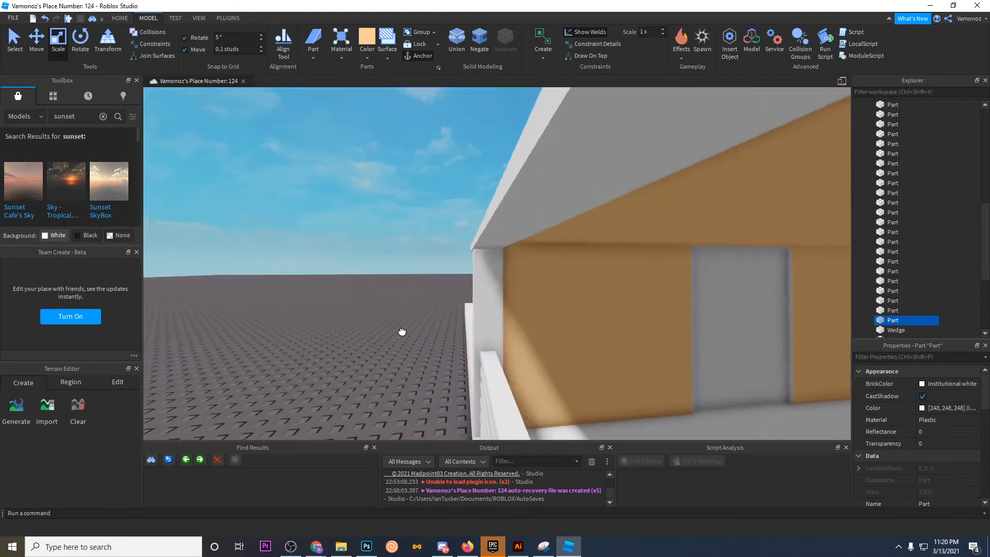
{"action": "key", "text": "s"}
{"action": "left_click_drag", "start_coordinate": [402, 332], "coordinate": [465, 300]}
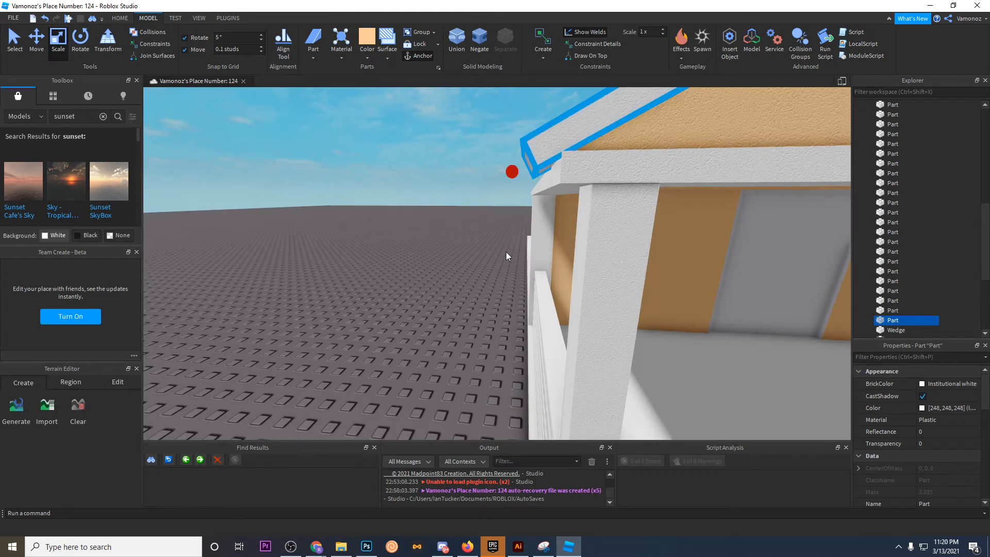
{"action": "left_click", "coordinate": [551, 176]}
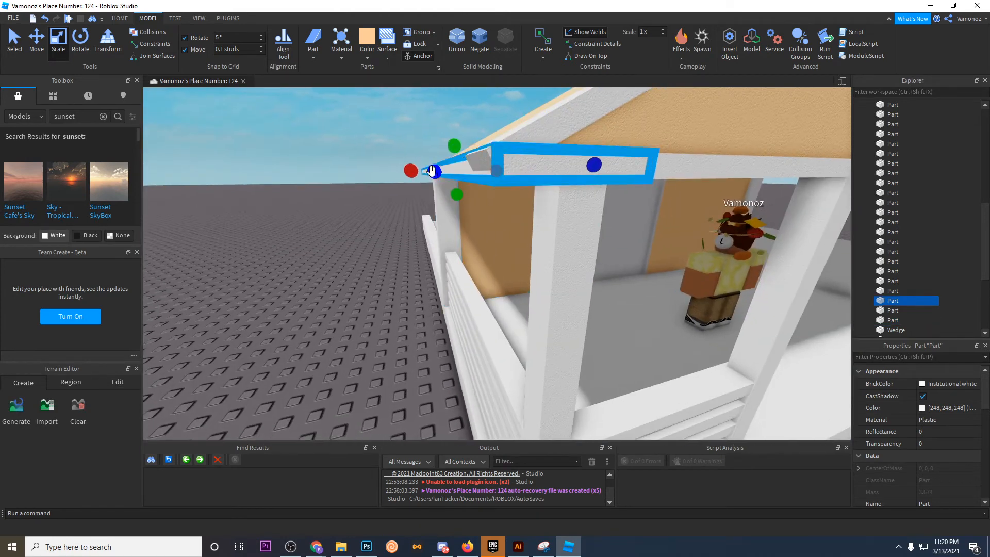
{"action": "left_click", "coordinate": [333, 142]}
{"action": "right_click_drag", "start_coordinate": [334, 141], "coordinate": [333, 141]}
{"action": "key", "text": "w"}
{"action": "right_click_drag", "start_coordinate": [639, 274], "coordinate": [638, 273]}
{"action": "key", "text": "w"}
Step: Duplicate the sloped beam, turn the copy to follow the opposite slope, and place it along the gable's other front edge
{"action": "left_click", "coordinate": [354, 229]}
{"action": "key", "text": "s"}
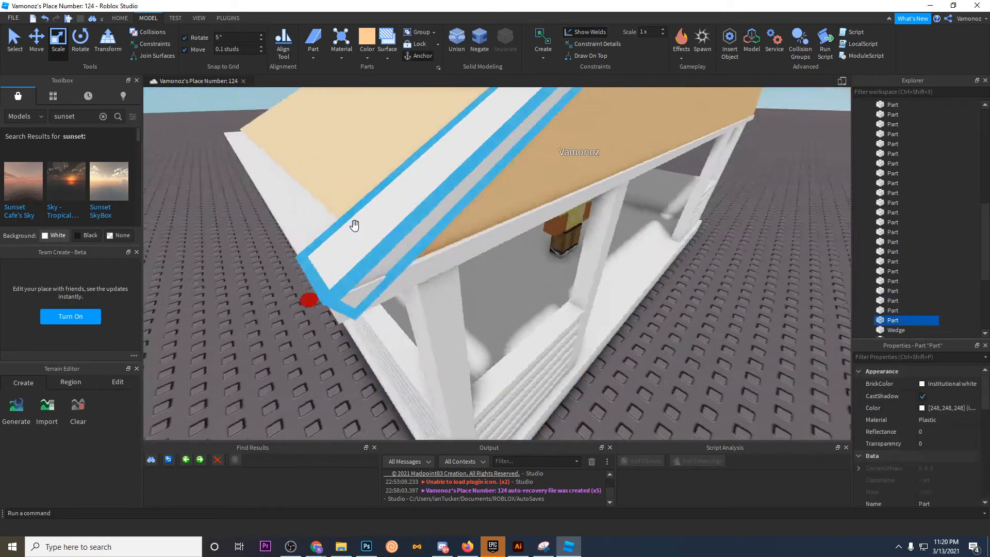
{"action": "right_click_drag", "start_coordinate": [353, 225], "coordinate": [354, 225]}
{"action": "left_click", "coordinate": [37, 41]}
{"action": "right_click_drag", "start_coordinate": [505, 195], "coordinate": [503, 193]}
{"action": "key", "text": "ctrl+d"}
{"action": "key", "text": "ctrl+r"}
{"action": "key", "text": "ctrl+r"}
{"action": "left_click_drag", "start_coordinate": [608, 233], "coordinate": [595, 237]}
{"action": "right_click_drag", "start_coordinate": [595, 238], "coordinate": [595, 238]}
{"action": "key", "text": "w"}
{"action": "left_click_drag", "start_coordinate": [595, 238], "coordinate": [707, 263]}
{"action": "left_click", "coordinate": [698, 264]}
{"action": "right_click_drag", "start_coordinate": [698, 264], "coordinate": [699, 264]}
{"action": "key", "text": "s"}
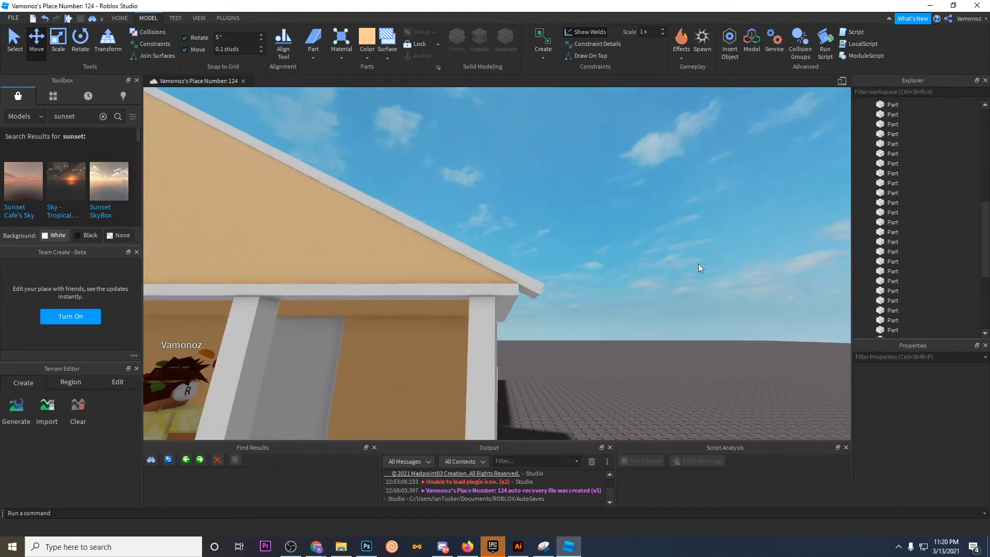
Step: Resize the second sloped beam so it runs along its slope from the eave corner to the gable peak
{"action": "left_click", "coordinate": [59, 54]}
{"action": "key", "text": "w"}
{"action": "right_click_drag", "start_coordinate": [541, 288], "coordinate": [541, 287]}
{"action": "left_click_drag", "start_coordinate": [544, 199], "coordinate": [618, 224]}
{"action": "left_click", "coordinate": [642, 246]}
{"action": "key", "text": "s"}
{"action": "right_click_drag", "start_coordinate": [641, 246], "coordinate": [641, 245]}
{"action": "key", "text": "a"}
{"action": "left_click", "coordinate": [524, 226]}
{"action": "key", "text": "w"}
{"action": "left_click_drag", "start_coordinate": [451, 180], "coordinate": [461, 207]}
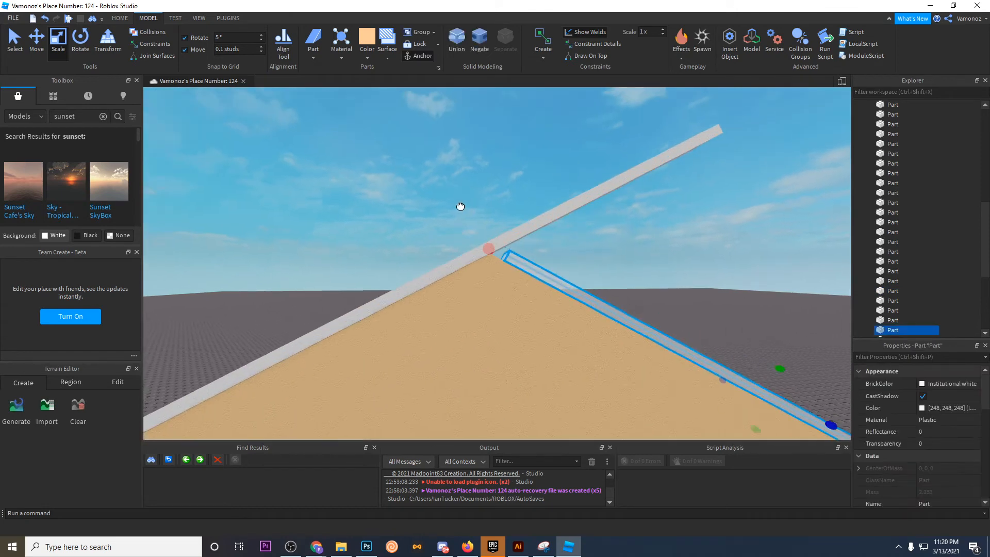
Step: Shorten the first sloped beam's overhanging upper end so it meets the second beam at the gable peak
{"action": "left_click", "coordinate": [652, 177]}
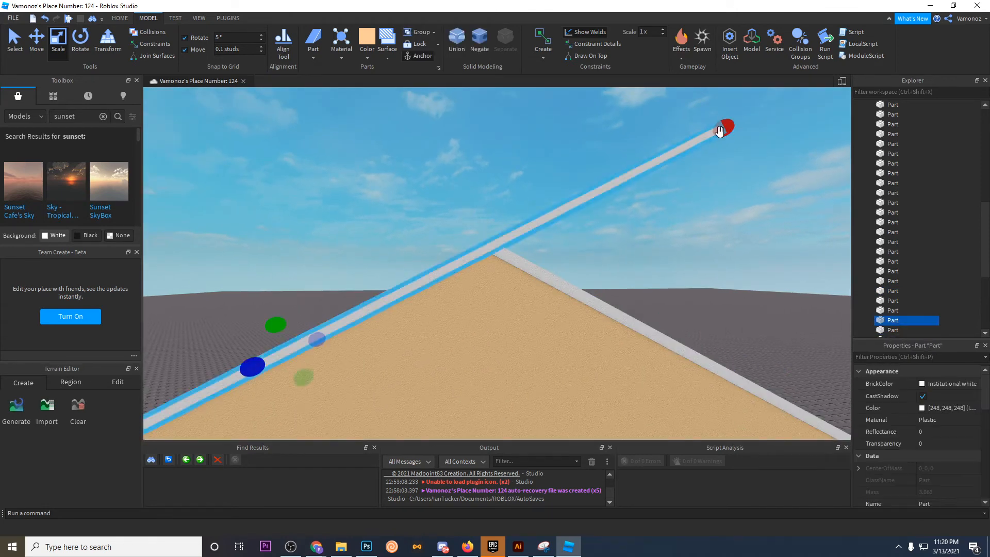
{"action": "key", "text": "w"}
{"action": "left_click_drag", "start_coordinate": [720, 132], "coordinate": [588, 169]}
{"action": "left_click", "coordinate": [589, 170]}
{"action": "key", "text": "s"}
{"action": "right_click_drag", "start_coordinate": [589, 169], "coordinate": [589, 169]}
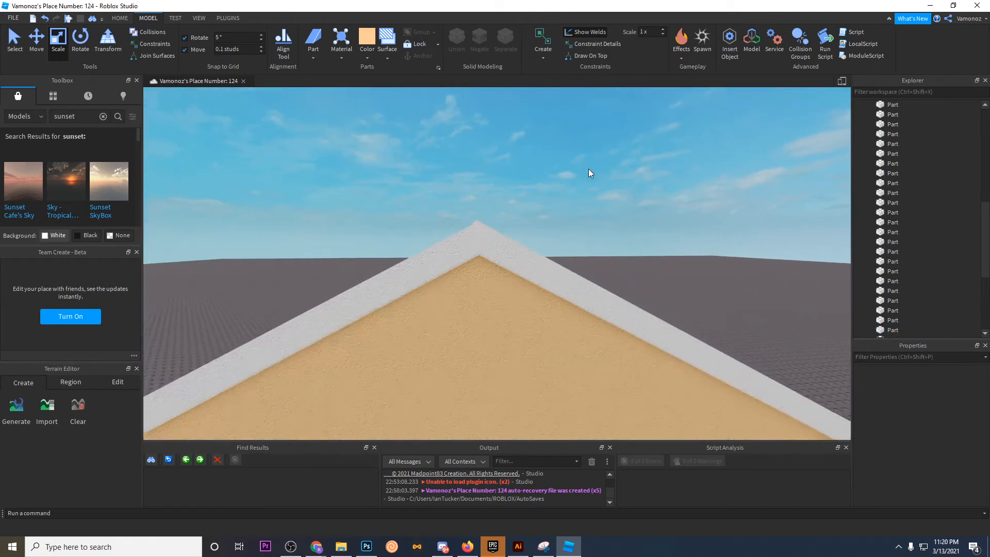
Step: Fine-tune the length of the first sloped beam's upper end where it joins the second beam at the peak
{"action": "key", "text": "w"}
{"action": "left_click", "coordinate": [452, 266]}
{"action": "left_click", "coordinate": [451, 266]}
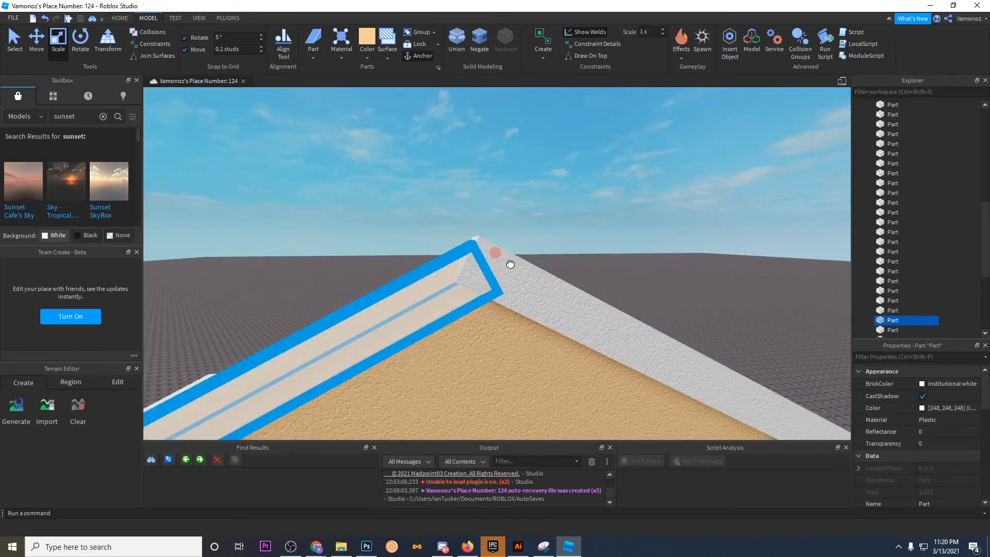
{"action": "left_click_drag", "start_coordinate": [519, 265], "coordinate": [518, 265]}
{"action": "left_click", "coordinate": [561, 260]}
{"action": "right_click_drag", "start_coordinate": [567, 253], "coordinate": [549, 252]}
{"action": "key", "text": "w"}
{"action": "key", "text": "e"}
{"action": "key", "text": "d"}
{"action": "right_click_drag", "start_coordinate": [441, 172], "coordinate": [440, 172]}
{"action": "key", "text": "a"}
{"action": "key", "text": "q"}
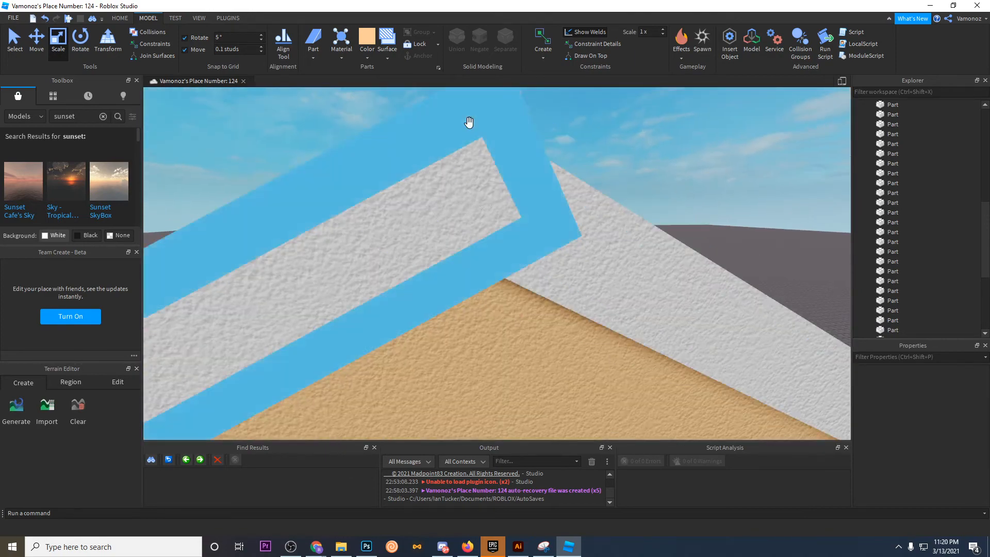
Step: Try resizing the first sloped beam's peak end with Collisions enabled, and undo the resize
{"action": "left_click", "coordinate": [431, 161]}
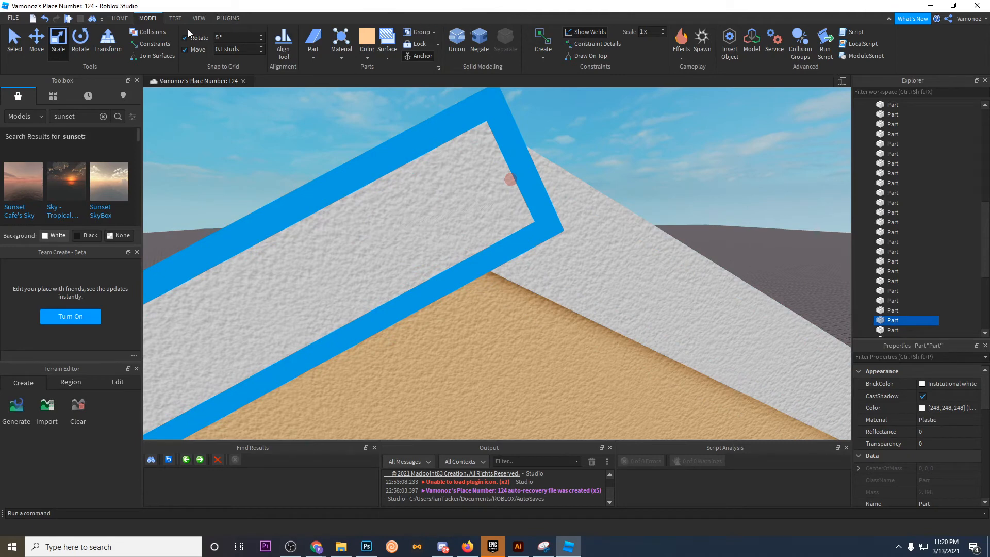
{"action": "left_click", "coordinate": [150, 32]}
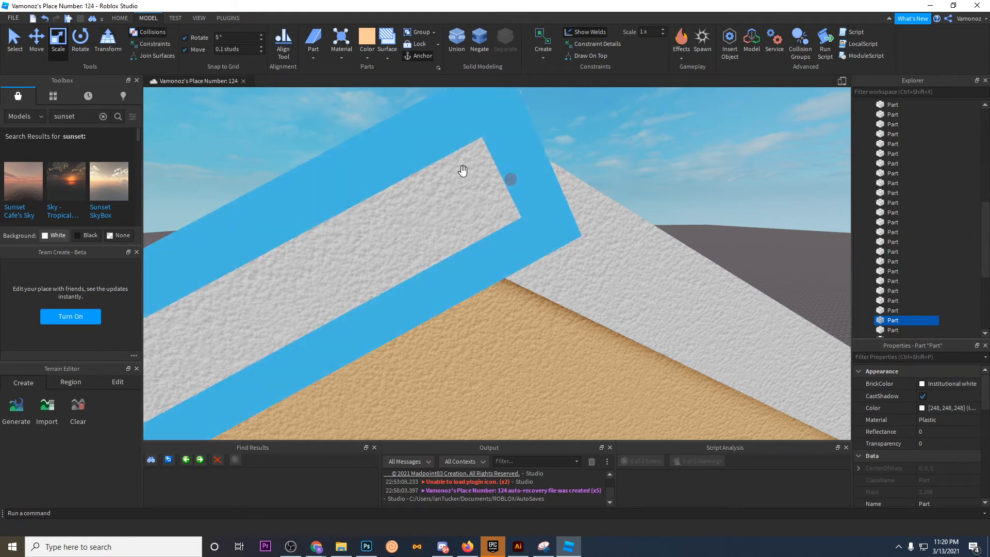
{"action": "left_click_drag", "start_coordinate": [509, 185], "coordinate": [497, 200]}
{"action": "key", "text": "ctrl+z"}
{"action": "scroll", "coordinate": [496, 191], "scroll_direction": "down", "scroll_amount": 6}
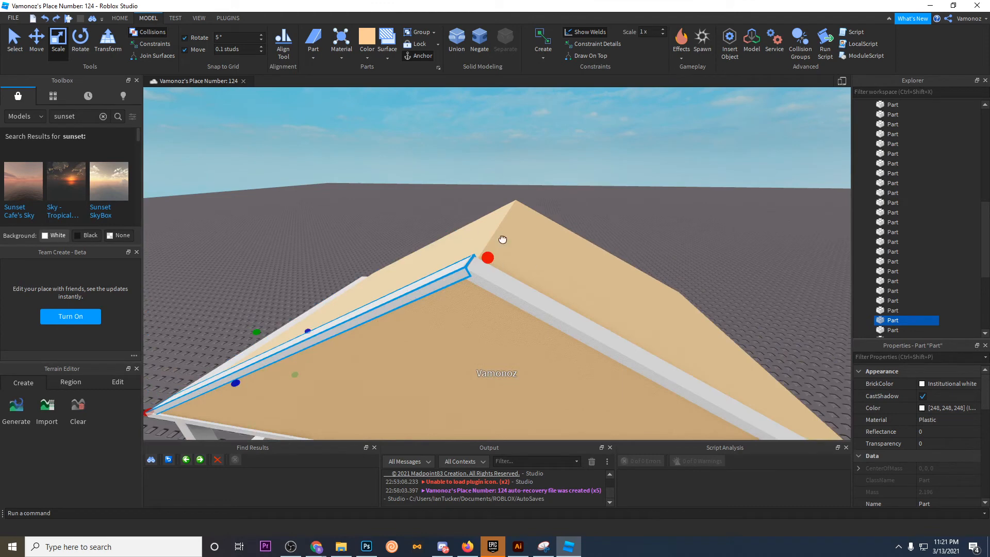
{"action": "right_click_drag", "start_coordinate": [499, 119], "coordinate": [505, 155]}
{"action": "scroll", "coordinate": [502, 141], "scroll_direction": "up", "scroll_amount": 5}
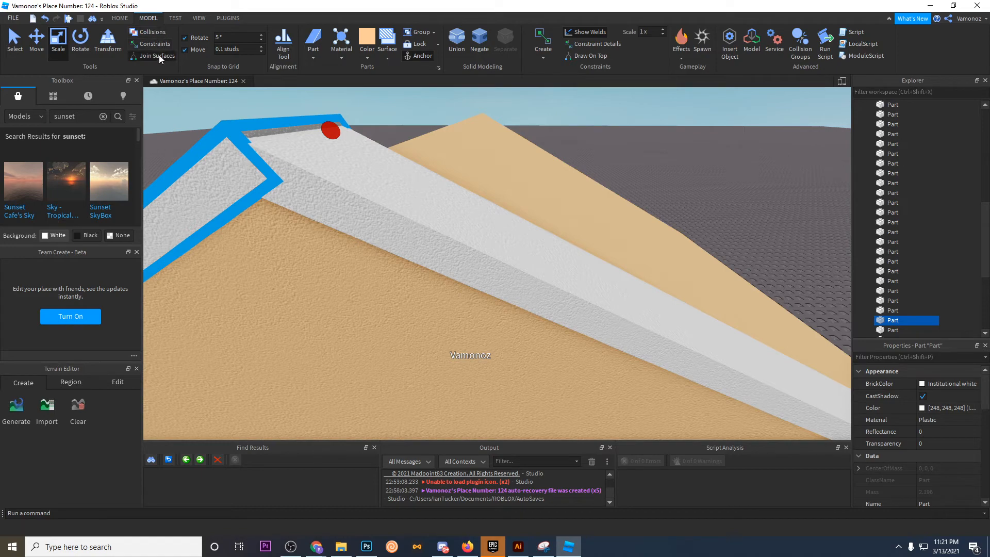
{"action": "scroll", "coordinate": [319, 131], "scroll_direction": "down", "scroll_amount": 5}
{"action": "right_click_drag", "start_coordinate": [321, 147], "coordinate": [323, 129]}
{"action": "left_click", "coordinate": [330, 130]}
{"action": "right_click_drag", "start_coordinate": [402, 150], "coordinate": [397, 143]}
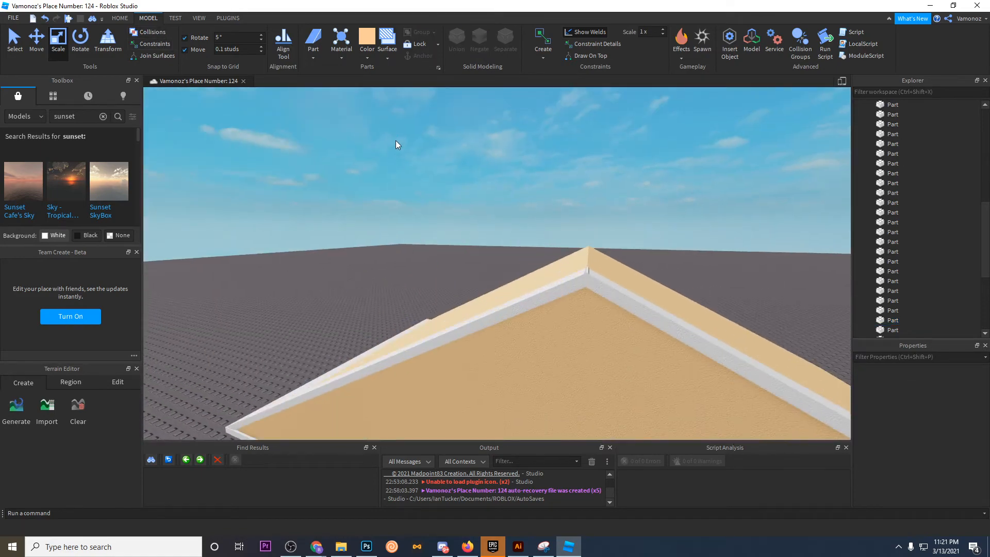
Step: Select the first sloped beam and set the move snap increment to 0.05 studs
{"action": "right_click_drag", "start_coordinate": [519, 212], "coordinate": [385, 189]}
{"action": "key", "text": "d"}
{"action": "key", "text": "a"}
{"action": "key", "text": "w"}
{"action": "key", "text": "w"}
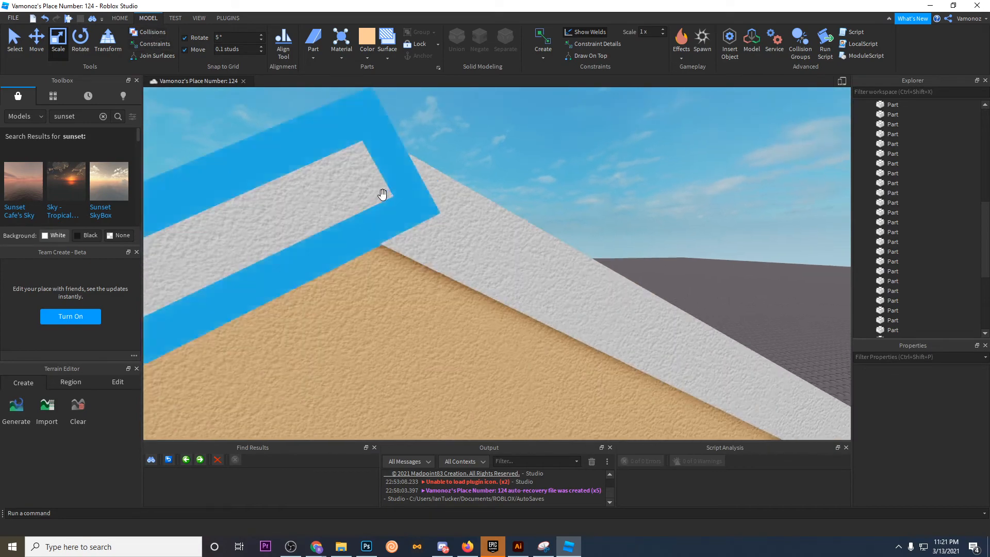
{"action": "left_click", "coordinate": [410, 197]}
{"action": "left_click", "coordinate": [297, 177]}
{"action": "left_click", "coordinate": [237, 47]}
{"action": "type", "text": ".05"}
{"action": "key", "text": "Return"}
Step: Trim the peak ends of both sloped beams in fine increments to tighten the joint
{"action": "right_click_drag", "start_coordinate": [462, 200], "coordinate": [464, 206]}
{"action": "left_click_drag", "start_coordinate": [435, 194], "coordinate": [424, 199]}
{"action": "left_click", "coordinate": [487, 225]}
{"action": "left_click_drag", "start_coordinate": [354, 193], "coordinate": [365, 202]}
{"action": "left_click", "coordinate": [446, 124]}
{"action": "right_click_drag", "start_coordinate": [447, 124], "coordinate": [448, 128]}
Step: Try extending the second sloped beam's end slightly past the peak, and undo the resize
{"action": "left_click", "coordinate": [406, 182]}
{"action": "left_click_drag", "start_coordinate": [369, 205], "coordinate": [357, 200]}
{"action": "left_click", "coordinate": [426, 144]}
{"action": "right_click_drag", "start_coordinate": [426, 144], "coordinate": [428, 152]}
{"action": "key", "text": "ctrl+z"}
Step: Duplicate the second sloped beam, try rotating the copy out of the gable's plane, and undo that rotation
{"action": "scroll", "coordinate": [491, 143], "scroll_direction": "down", "scroll_amount": 4}
{"action": "right_click_drag", "start_coordinate": [491, 143], "coordinate": [488, 146]}
{"action": "key", "text": "w"}
{"action": "key", "text": "a"}
{"action": "key", "text": "s"}
{"action": "key", "text": "s"}
{"action": "right_click_drag", "start_coordinate": [522, 272], "coordinate": [522, 274]}
{"action": "key", "text": "d"}
{"action": "right_click_drag", "start_coordinate": [550, 206], "coordinate": [549, 208]}
{"action": "left_click", "coordinate": [549, 209]}
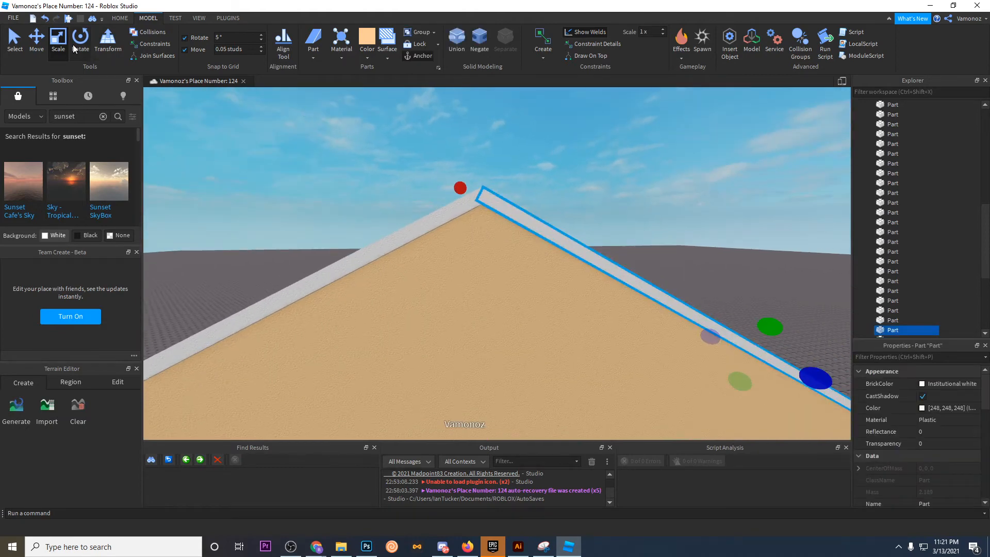
{"action": "key", "text": "ctrl+4"}
{"action": "left_click_drag", "start_coordinate": [623, 283], "coordinate": [568, 330]}
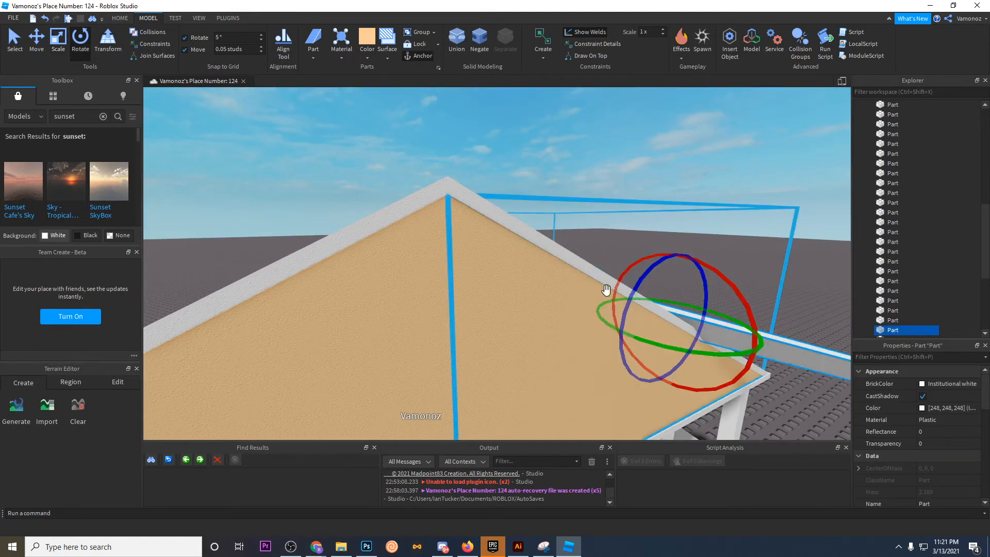
{"action": "key", "text": "ctrl+z"}
Step: Rotate the copied beam within the gable's plane until it lies level
{"action": "right_click_drag", "start_coordinate": [607, 290], "coordinate": [606, 288]}
{"action": "key", "text": "d"}
{"action": "key", "text": "s"}
{"action": "left_click_drag", "start_coordinate": [610, 298], "coordinate": [596, 281]}
{"action": "right_click_drag", "start_coordinate": [597, 281], "coordinate": [598, 281]}
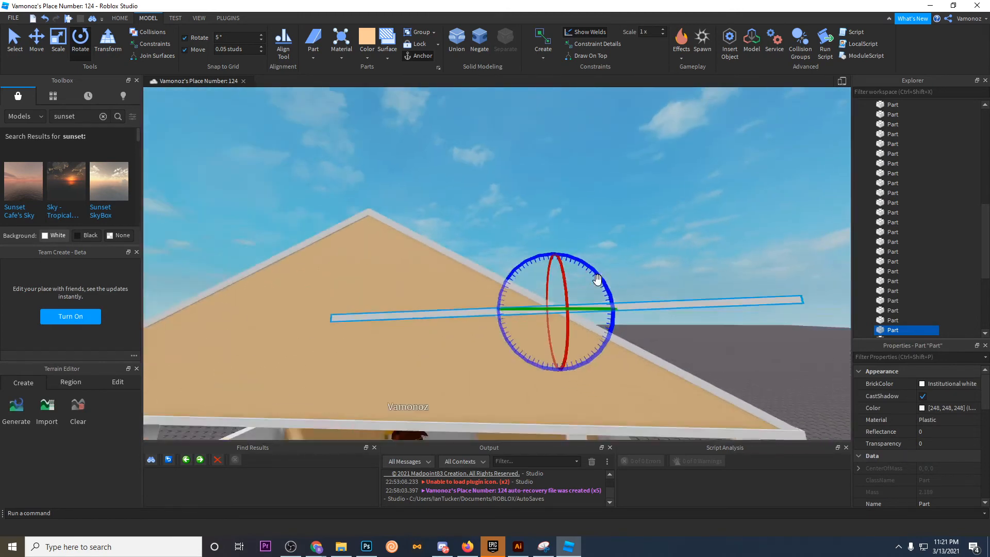
{"action": "key", "text": "s"}
{"action": "key", "text": "w"}
Step: Move the level copy in line with the sloped beams and raise it to the height of the gable peak
{"action": "left_click", "coordinate": [44, 48]}
{"action": "left_click_drag", "start_coordinate": [454, 282], "coordinate": [376, 229]}
{"action": "key", "text": "w"}
{"action": "right_click_drag", "start_coordinate": [375, 229], "coordinate": [376, 230]}
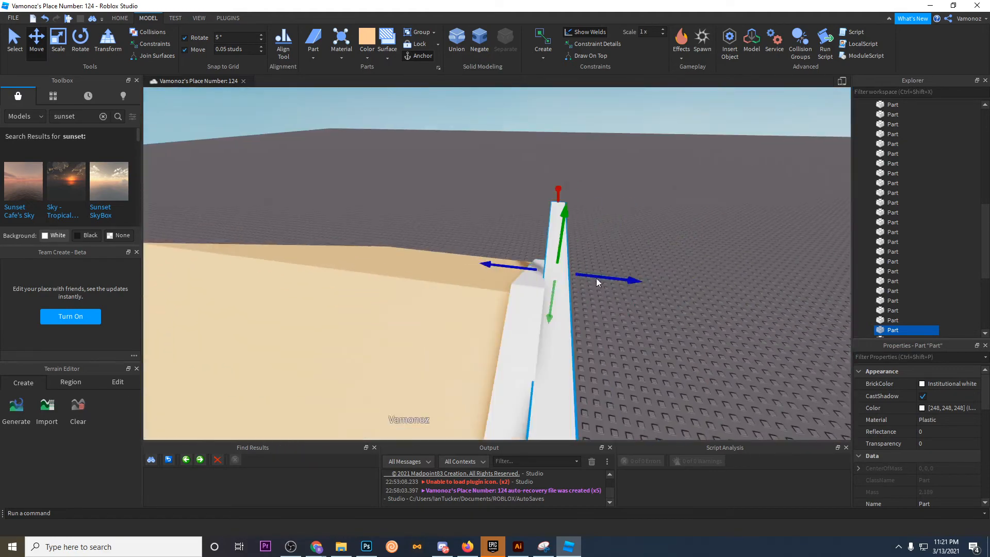
{"action": "left_click_drag", "start_coordinate": [596, 283], "coordinate": [564, 274]}
{"action": "right_click_drag", "start_coordinate": [575, 275], "coordinate": [570, 271]}
{"action": "key", "text": "s"}
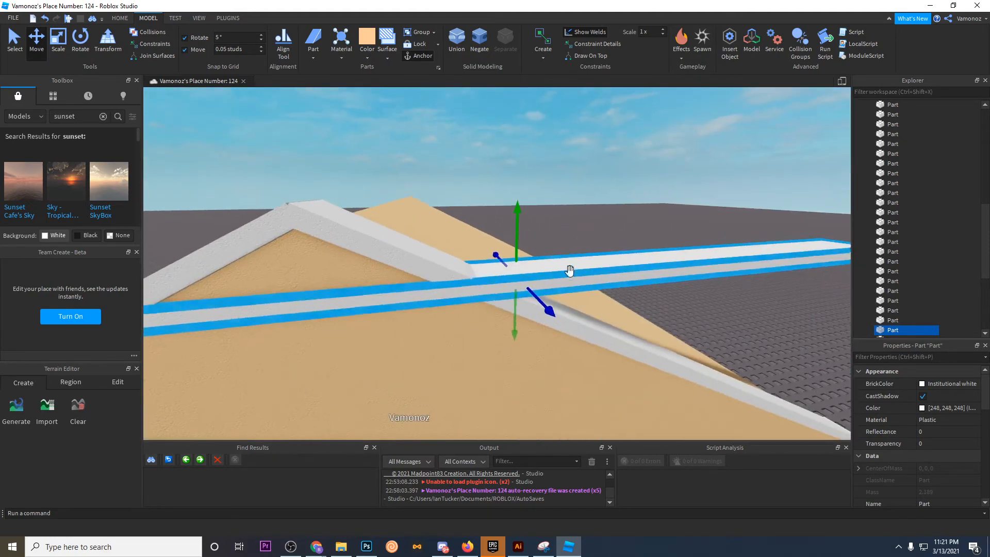
{"action": "left_click_drag", "start_coordinate": [514, 224], "coordinate": [482, 155]}
{"action": "right_click_drag", "start_coordinate": [482, 154], "coordinate": [490, 156]}
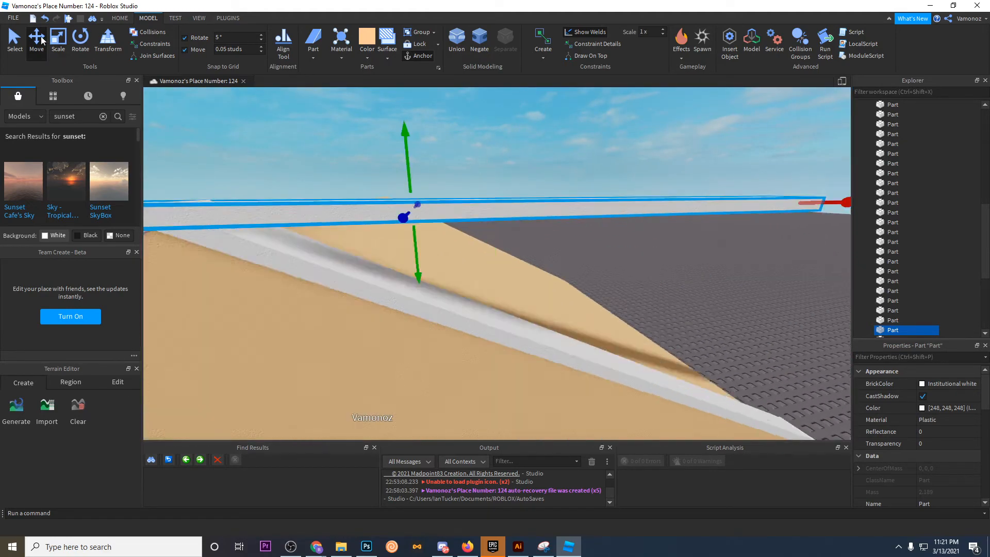
Step: Shorten the level copy into a small filler block at the gable peak
{"action": "key", "text": "s"}
{"action": "key", "text": "ctrl+3"}
{"action": "left_click_drag", "start_coordinate": [561, 230], "coordinate": [504, 222]}
{"action": "key", "text": "w"}
{"action": "left_click_drag", "start_coordinate": [596, 234], "coordinate": [582, 231]}
Step: Examine the peak joint and the underside of the sloped beams for gaps against the gable
{"action": "left_click", "coordinate": [559, 183]}
{"action": "right_click_drag", "start_coordinate": [454, 227], "coordinate": [447, 229]}
{"action": "key", "text": "s"}
{"action": "right_click_drag", "start_coordinate": [305, 248], "coordinate": [495, 243]}
{"action": "key", "text": "w"}
{"action": "key", "text": "s"}
{"action": "left_click", "coordinate": [537, 168]}
{"action": "key", "text": "w"}
{"action": "right_click", "coordinate": [536, 168]}
{"action": "right_click_drag", "start_coordinate": [435, 241], "coordinate": [436, 241]}
{"action": "key", "text": "a"}
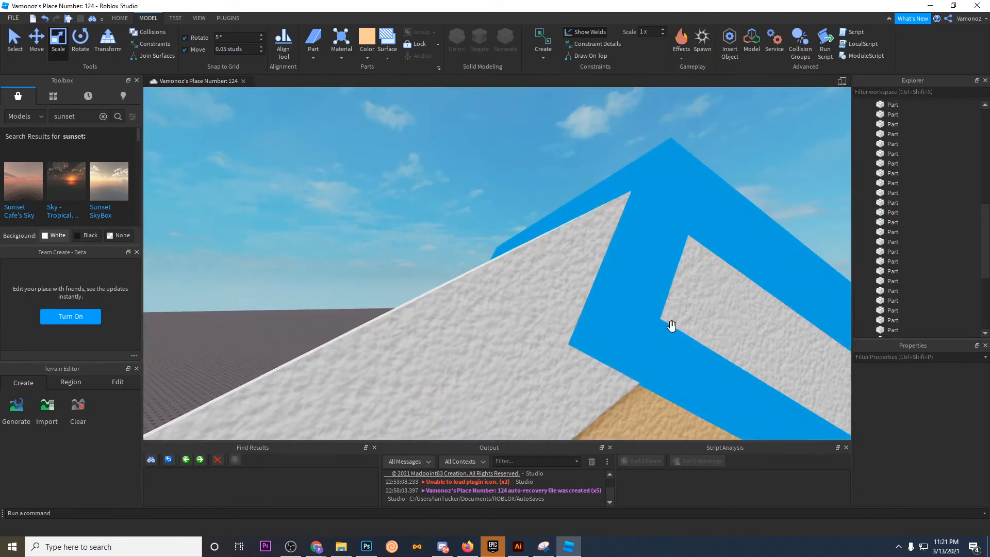
{"action": "left_click", "coordinate": [655, 359]}
{"action": "key", "text": "w"}
{"action": "right_click_drag", "start_coordinate": [655, 359], "coordinate": [655, 359]}
{"action": "left_click", "coordinate": [567, 234]}
{"action": "key", "text": "d"}
{"action": "right_click_drag", "start_coordinate": [567, 234], "coordinate": [581, 206]}
{"action": "left_click", "coordinate": [581, 205]}
{"action": "key", "text": "d"}
{"action": "key", "text": "w"}
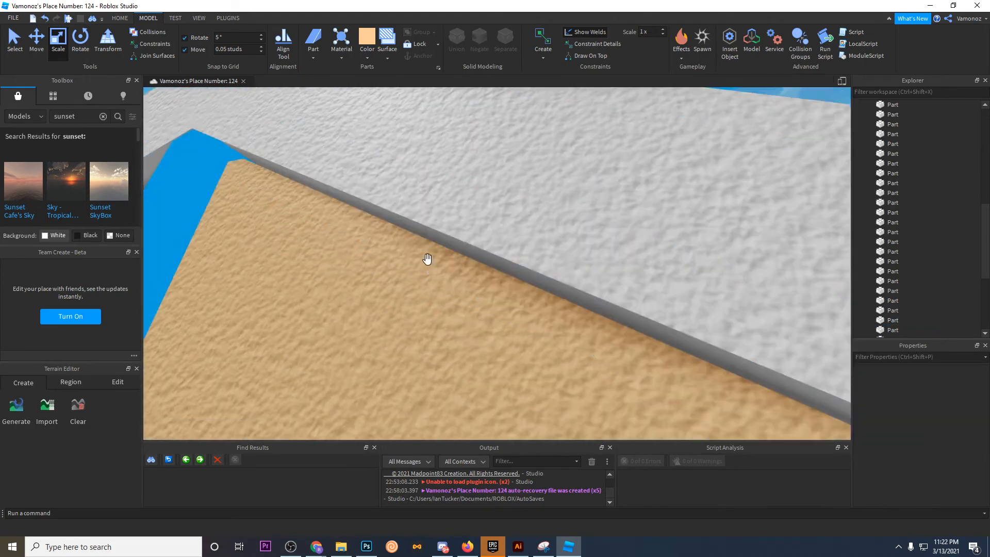
{"action": "right_click_drag", "start_coordinate": [430, 259], "coordinate": [428, 260]}
{"action": "scroll", "coordinate": [415, 261], "scroll_direction": "up", "scroll_amount": 3}
{"action": "scroll", "coordinate": [411, 263], "scroll_direction": "down", "scroll_amount": 5}
{"action": "scroll", "coordinate": [409, 263], "scroll_direction": "up", "scroll_amount": 5}
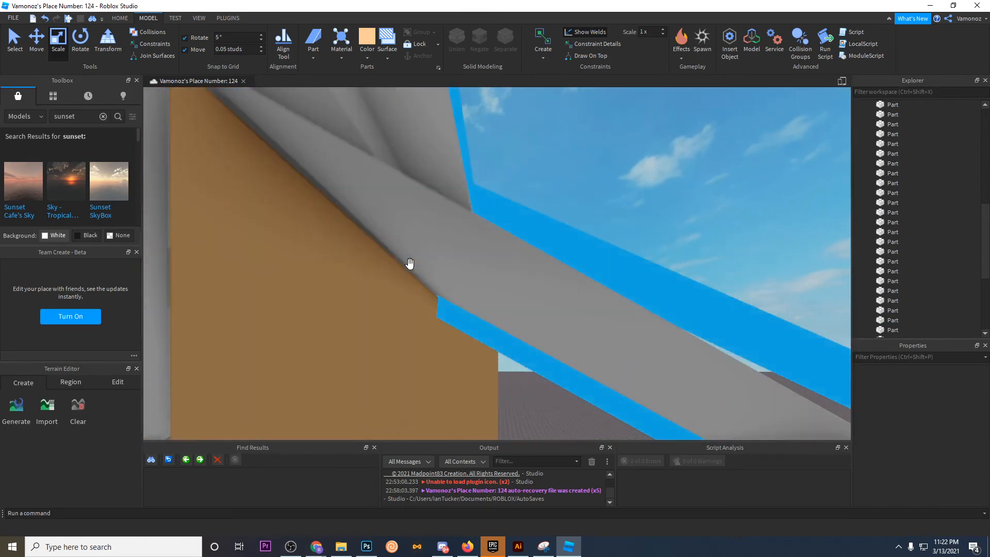
{"action": "scroll", "coordinate": [372, 200], "scroll_direction": "down", "scroll_amount": 3}
{"action": "scroll", "coordinate": [347, 244], "scroll_direction": "up", "scroll_amount": 1}
Step: Set the move snapping increment to 0.02 studs for fine fitting of the filler block at the gable peak
{"action": "left_click", "coordinate": [345, 247]}
{"action": "key", "text": "f"}
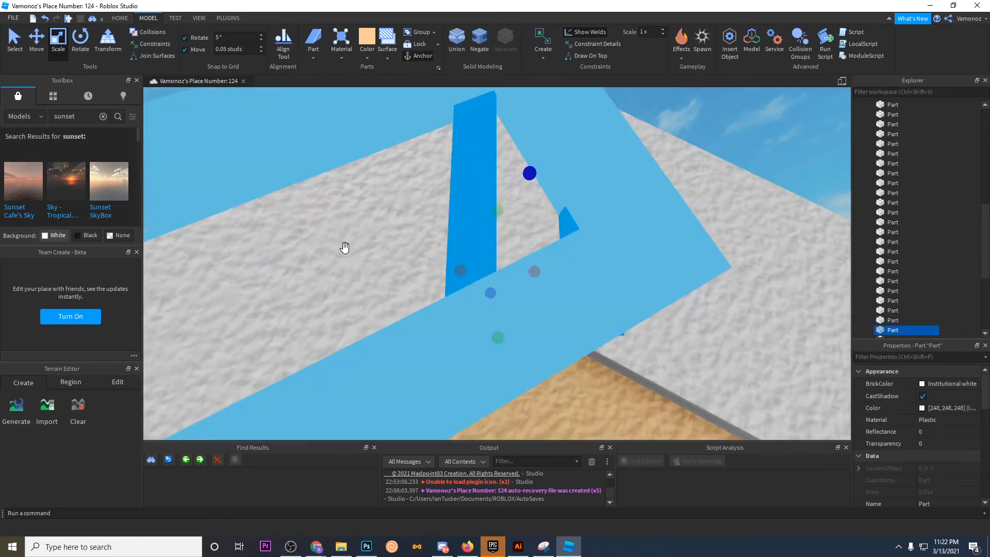
{"action": "scroll", "coordinate": [347, 246], "scroll_direction": "down", "scroll_amount": 4}
{"action": "right_click_drag", "start_coordinate": [444, 224], "coordinate": [466, 235]}
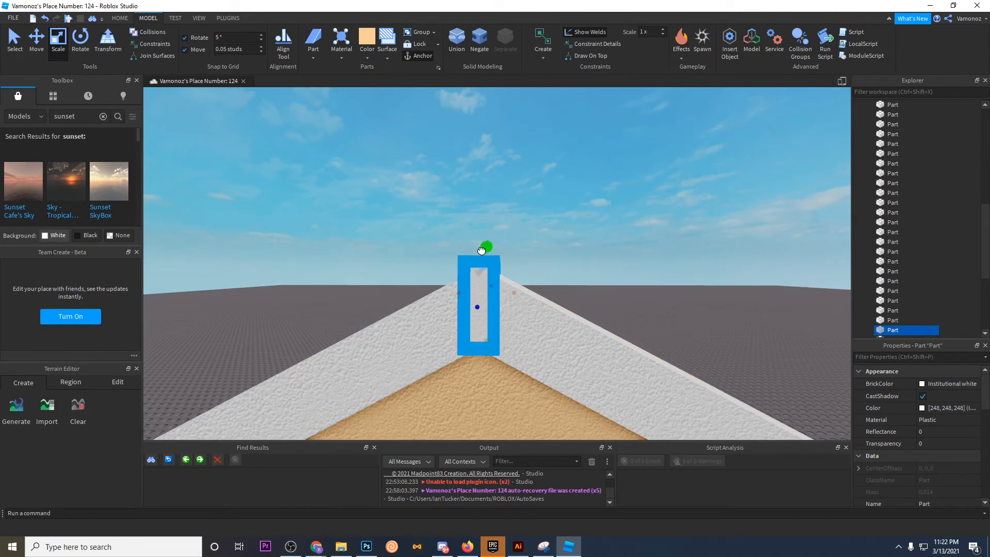
{"action": "left_click", "coordinate": [488, 261]}
{"action": "scroll", "coordinate": [505, 254], "scroll_direction": "up", "scroll_amount": 4}
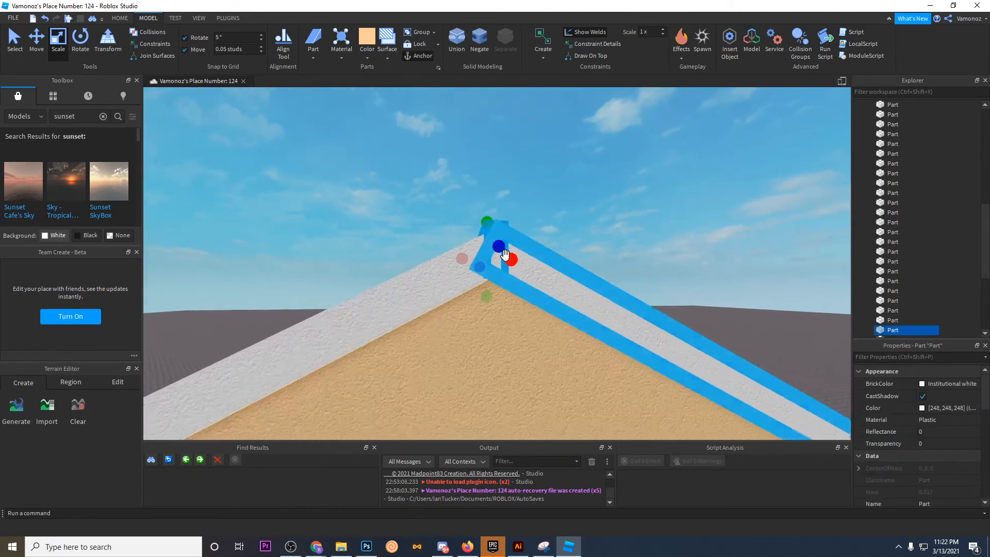
{"action": "scroll", "coordinate": [506, 255], "scroll_direction": "up", "scroll_amount": 3}
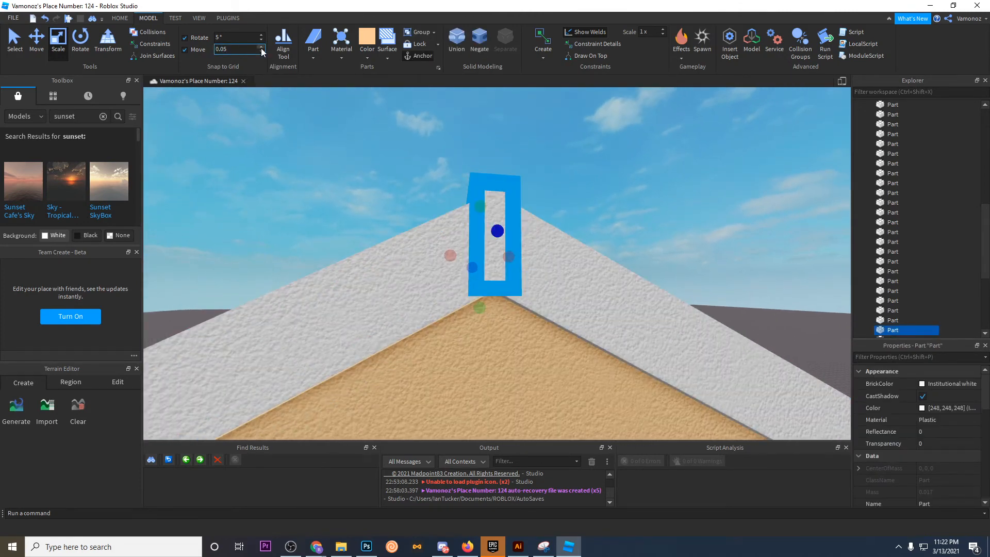
{"action": "scroll", "coordinate": [432, 296], "scroll_direction": "up", "scroll_amount": 2}
{"action": "right_click_drag", "start_coordinate": [434, 288], "coordinate": [438, 305]}
{"action": "scroll", "coordinate": [439, 288], "scroll_direction": "down", "scroll_amount": 2}
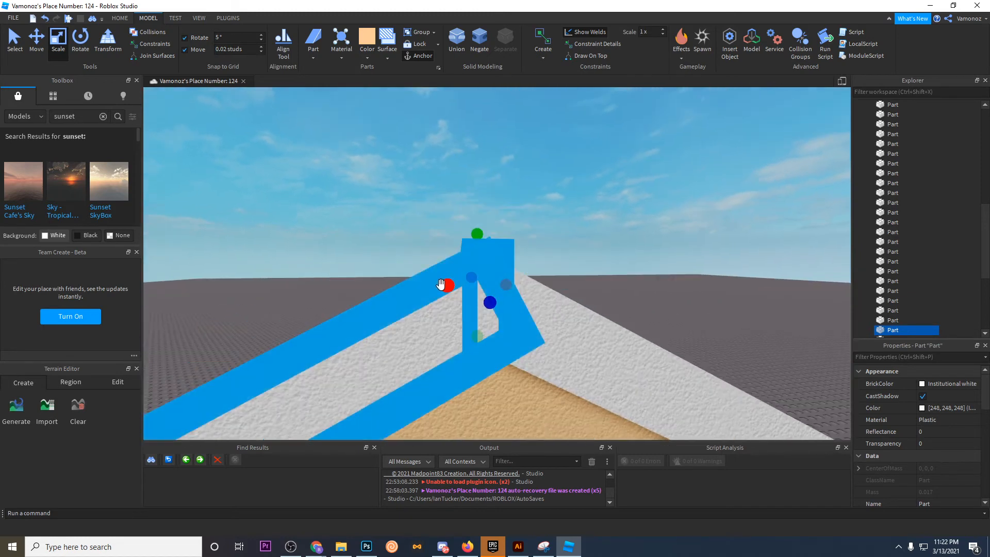
Step: Resize the filler block sideways so it fits between the two sloped beams at the gable peak
{"action": "left_click_drag", "start_coordinate": [443, 287], "coordinate": [443, 287]}
{"action": "left_click", "coordinate": [497, 268]}
{"action": "right_click_drag", "start_coordinate": [506, 288], "coordinate": [485, 294]}
{"action": "left_click_drag", "start_coordinate": [483, 294], "coordinate": [483, 294]}
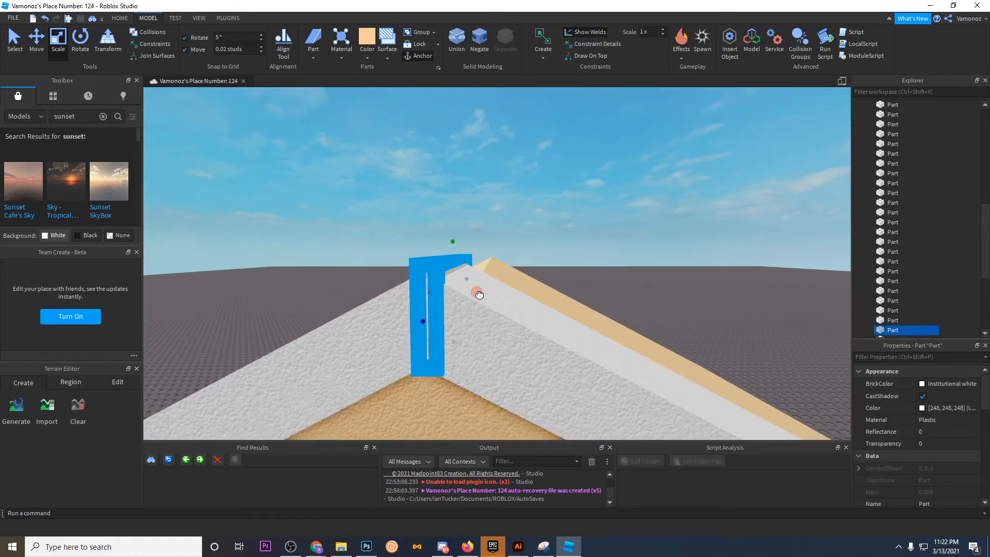
{"action": "left_click", "coordinate": [500, 224]}
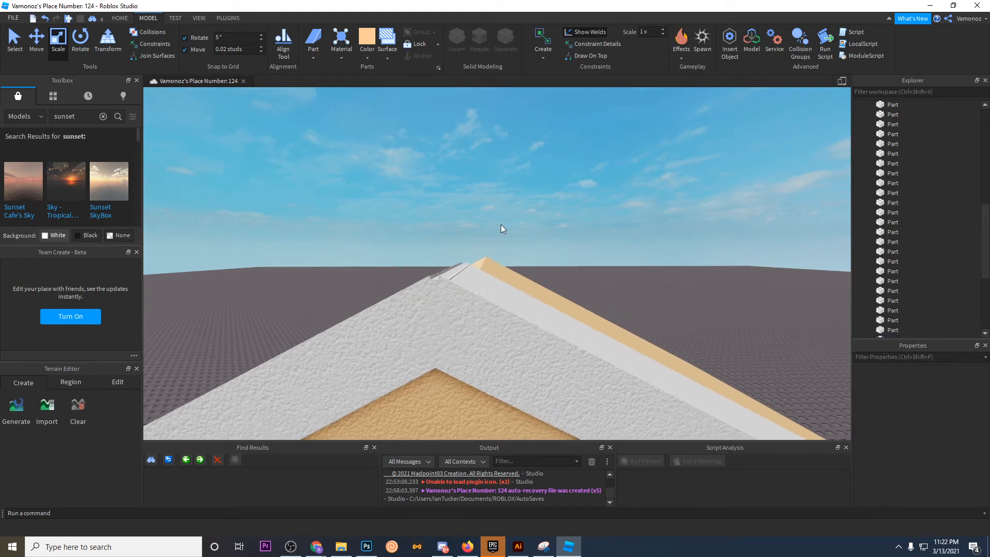
Step: Fine-tune the ends of the adjoining sloped beam and the peak filler block so their joint closes
{"action": "right_click_drag", "start_coordinate": [500, 224], "coordinate": [491, 237]}
{"action": "left_click", "coordinate": [447, 284]}
{"action": "left_click", "coordinate": [460, 275]}
{"action": "left_click", "coordinate": [456, 273]}
{"action": "left_click", "coordinate": [459, 271]}
{"action": "left_click", "coordinate": [456, 271]}
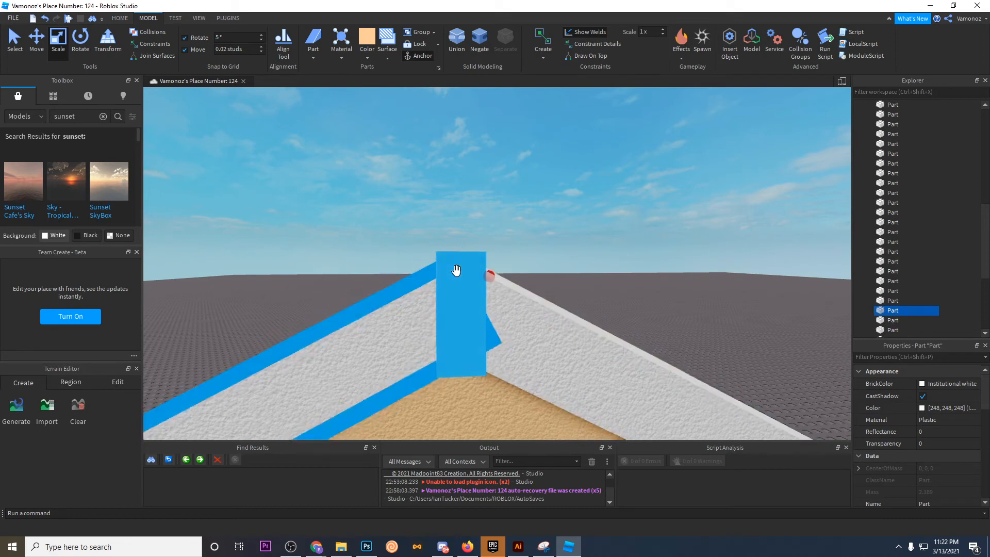
{"action": "left_click", "coordinate": [521, 249]}
{"action": "right_click_drag", "start_coordinate": [521, 249], "coordinate": [521, 248]}
{"action": "left_click", "coordinate": [485, 267]}
{"action": "left_click", "coordinate": [483, 270]}
{"action": "left_click", "coordinate": [451, 291]}
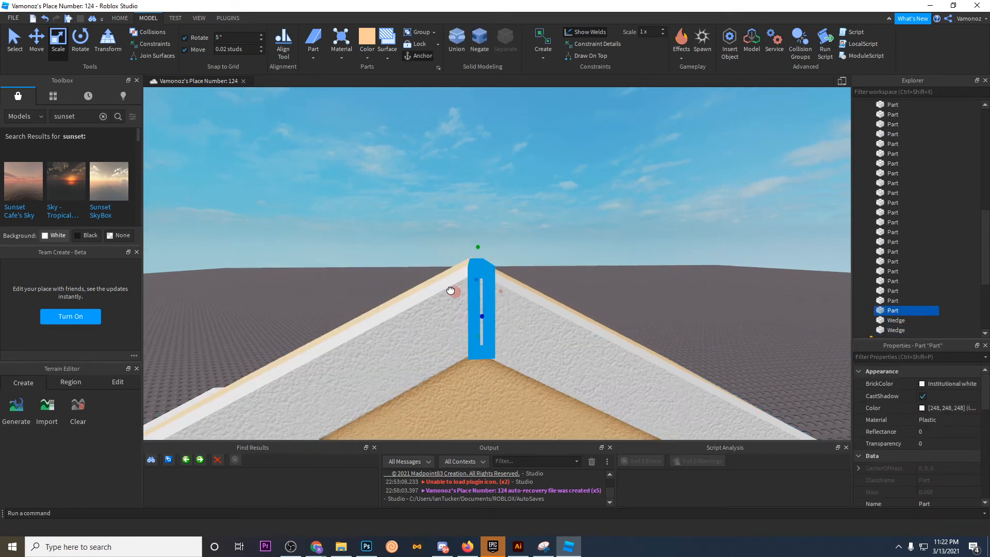
Step: Stretch one sloped trim beam from the gable front across its roof slope to the rear edge
{"action": "left_click", "coordinate": [536, 251]}
{"action": "right_click_drag", "start_coordinate": [535, 251], "coordinate": [535, 251]}
{"action": "right_click_drag", "start_coordinate": [633, 179], "coordinate": [633, 179]}
{"action": "right_click_drag", "start_coordinate": [582, 213], "coordinate": [581, 213]}
{"action": "right_click_drag", "start_coordinate": [496, 246], "coordinate": [497, 246]}
{"action": "right_click_drag", "start_coordinate": [583, 185], "coordinate": [583, 184]}
{"action": "left_click", "coordinate": [615, 259]}
{"action": "right_click_drag", "start_coordinate": [615, 259], "coordinate": [615, 259]}
{"action": "right_click_drag", "start_coordinate": [517, 301], "coordinate": [517, 301]}
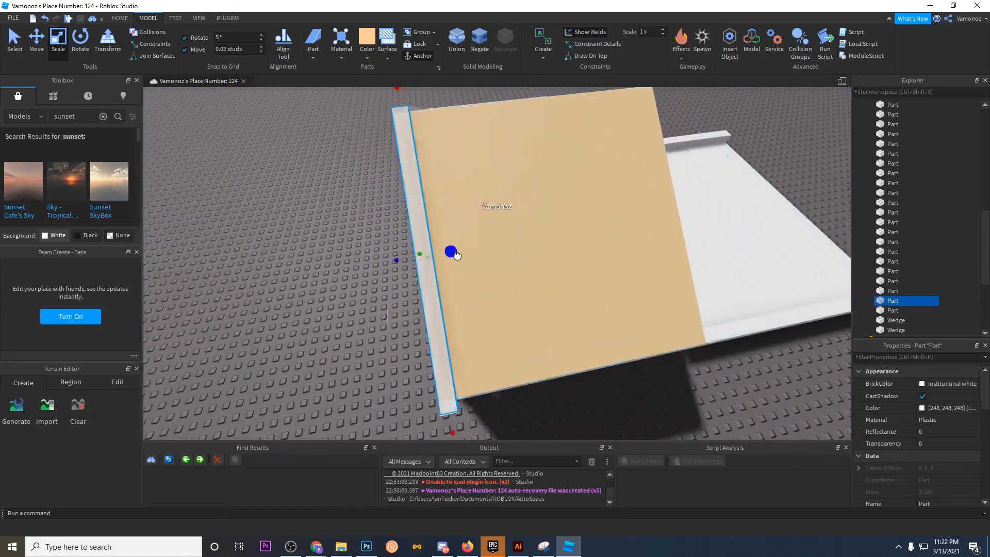
{"action": "left_click_drag", "start_coordinate": [454, 252], "coordinate": [478, 260]}
{"action": "right_click_drag", "start_coordinate": [478, 260], "coordinate": [477, 260]}
{"action": "left_click_drag", "start_coordinate": [478, 260], "coordinate": [481, 259]}
{"action": "right_click_drag", "start_coordinate": [477, 261], "coordinate": [528, 235]}
{"action": "left_click", "coordinate": [528, 236]}
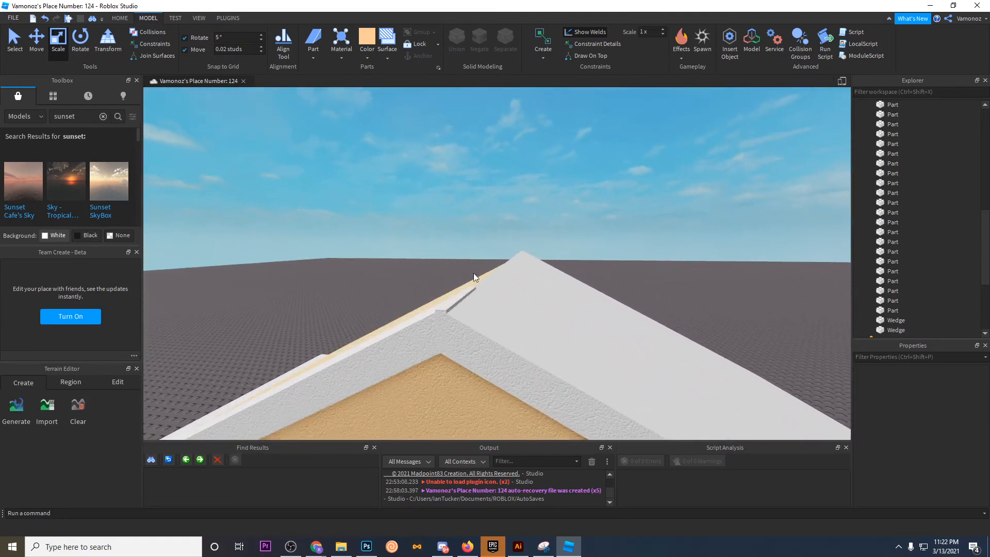
Step: Extend the peak filler block along the ridge and align its end with the back of the roof
{"action": "left_click", "coordinate": [456, 302]}
{"action": "right_click_drag", "start_coordinate": [457, 302], "coordinate": [458, 303]}
{"action": "left_click_drag", "start_coordinate": [514, 268], "coordinate": [524, 273]}
{"action": "right_click_drag", "start_coordinate": [524, 274], "coordinate": [524, 273]}
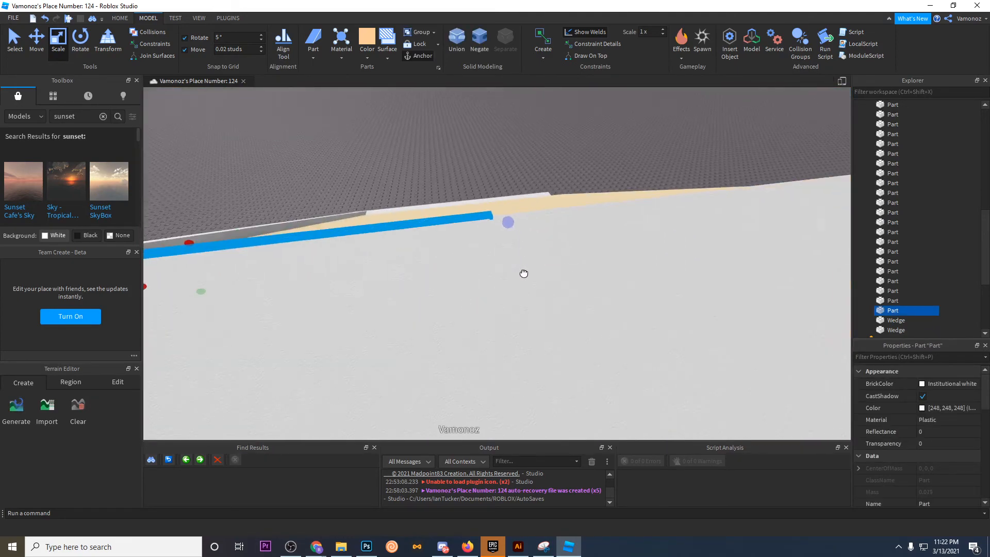
{"action": "left_click_drag", "start_coordinate": [524, 273], "coordinate": [524, 273]}
{"action": "right_click_drag", "start_coordinate": [524, 273], "coordinate": [524, 274]}
{"action": "left_click_drag", "start_coordinate": [524, 274], "coordinate": [524, 274]}
{"action": "right_click_drag", "start_coordinate": [524, 273], "coordinate": [524, 274]}
{"action": "left_click_drag", "start_coordinate": [524, 273], "coordinate": [586, 270]}
{"action": "right_click_drag", "start_coordinate": [592, 283], "coordinate": [592, 282]}
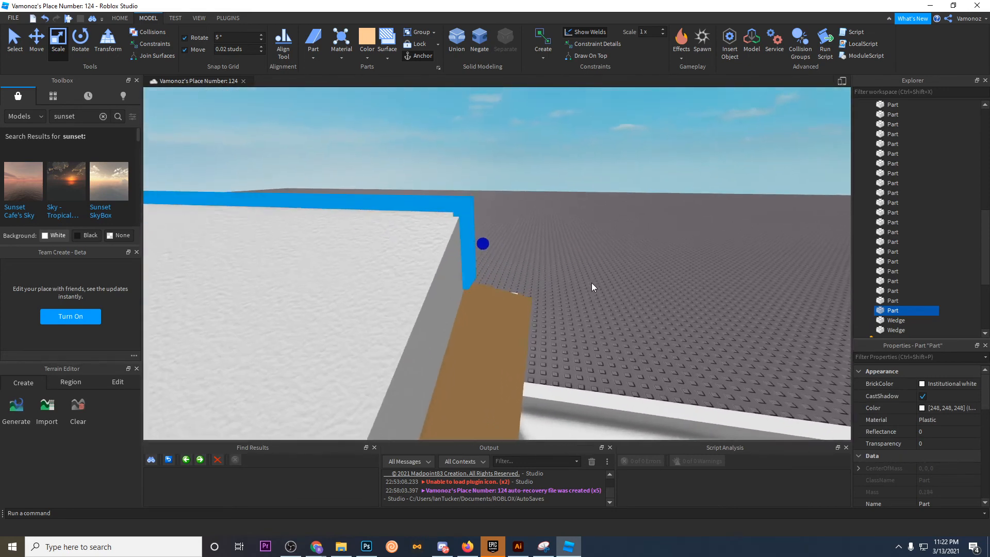
{"action": "left_click_drag", "start_coordinate": [486, 249], "coordinate": [484, 249]}
{"action": "left_click", "coordinate": [513, 237]}
{"action": "right_click_drag", "start_coordinate": [513, 236], "coordinate": [512, 237]}
{"action": "left_click", "coordinate": [413, 257]}
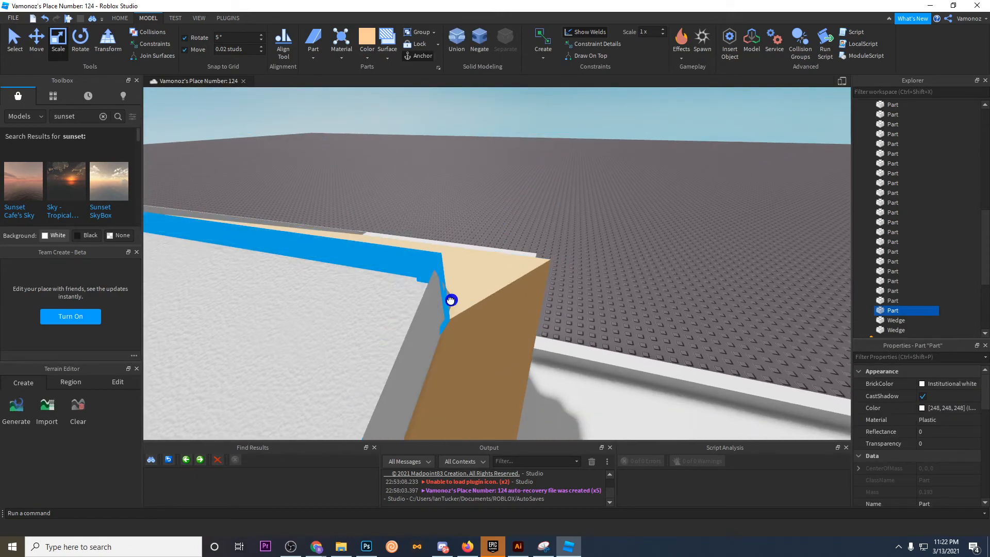
Step: Stretch the trim beam on the other slope across the roof and align its end with the rear gable face
{"action": "left_click", "coordinate": [490, 218]}
{"action": "right_click_drag", "start_coordinate": [490, 218], "coordinate": [490, 218]}
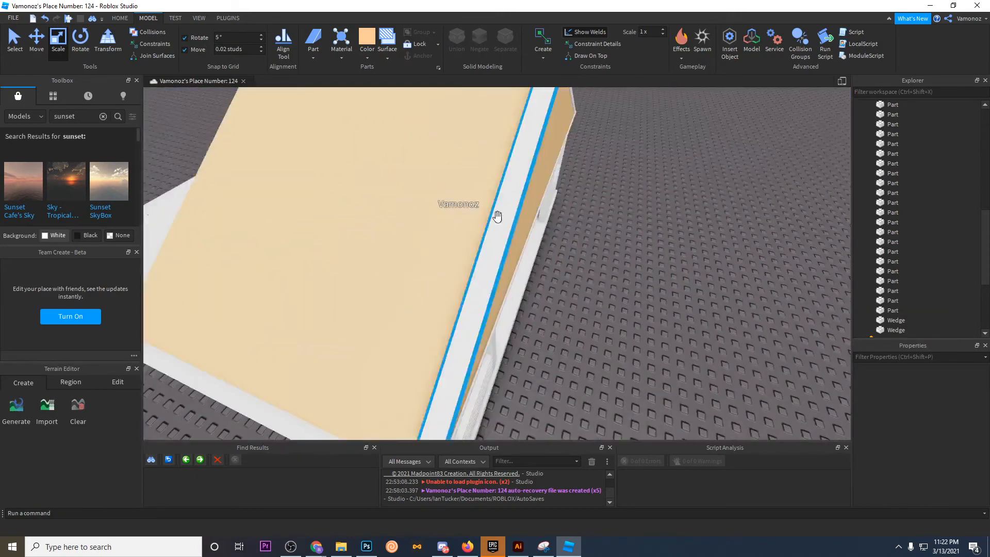
{"action": "left_click_drag", "start_coordinate": [563, 245], "coordinate": [555, 221]}
{"action": "right_click_drag", "start_coordinate": [555, 221], "coordinate": [555, 222]}
{"action": "left_click_drag", "start_coordinate": [555, 222], "coordinate": [555, 221]}
{"action": "right_click_drag", "start_coordinate": [555, 222], "coordinate": [555, 221]}
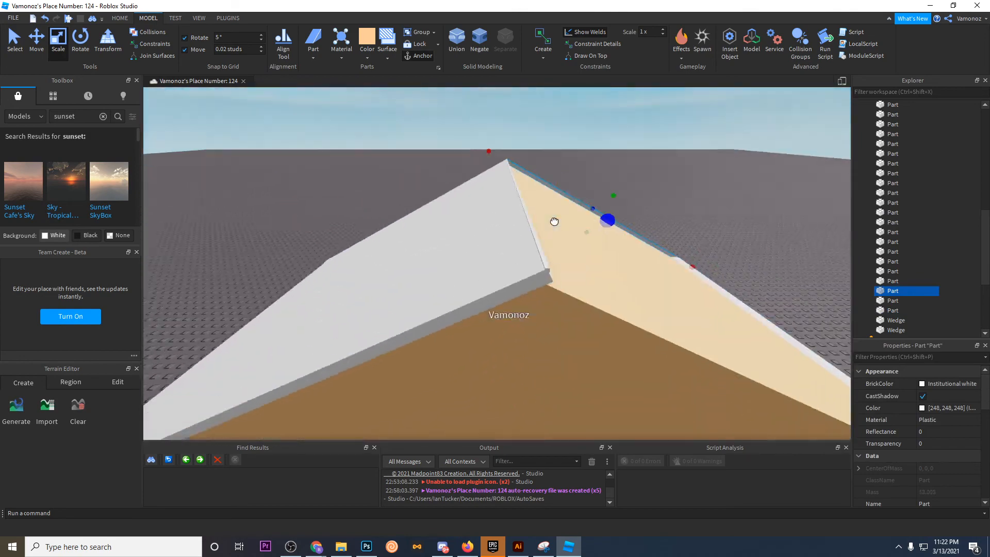
{"action": "left_click_drag", "start_coordinate": [555, 221], "coordinate": [554, 220]}
{"action": "right_click_drag", "start_coordinate": [555, 221], "coordinate": [554, 220]}
{"action": "left_click_drag", "start_coordinate": [555, 220], "coordinate": [554, 221]}
{"action": "right_click_drag", "start_coordinate": [554, 221], "coordinate": [554, 222]}
{"action": "left_click_drag", "start_coordinate": [554, 222], "coordinate": [453, 227]}
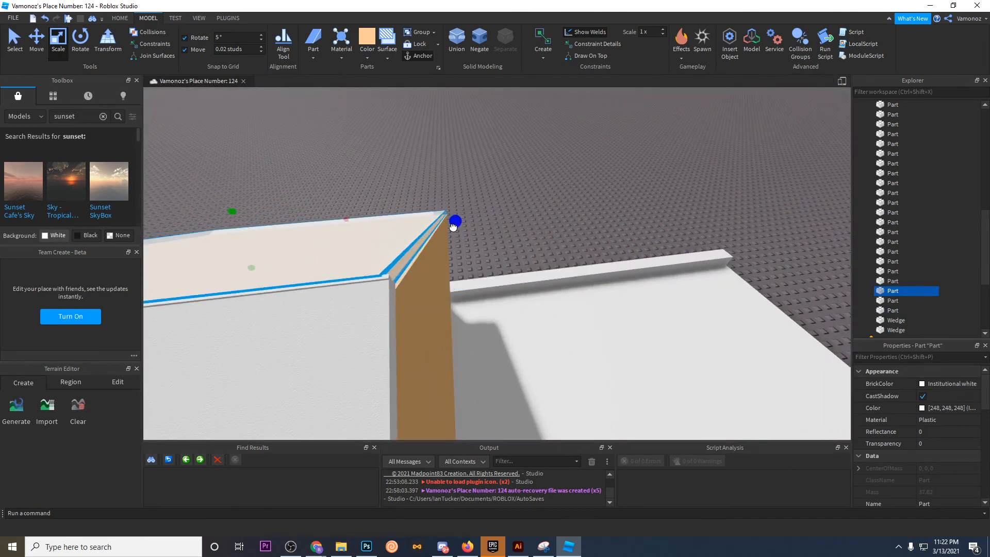
{"action": "left_click", "coordinate": [503, 229]}
{"action": "right_click_drag", "start_coordinate": [503, 229], "coordinate": [517, 197]}
{"action": "left_click", "coordinate": [577, 203]}
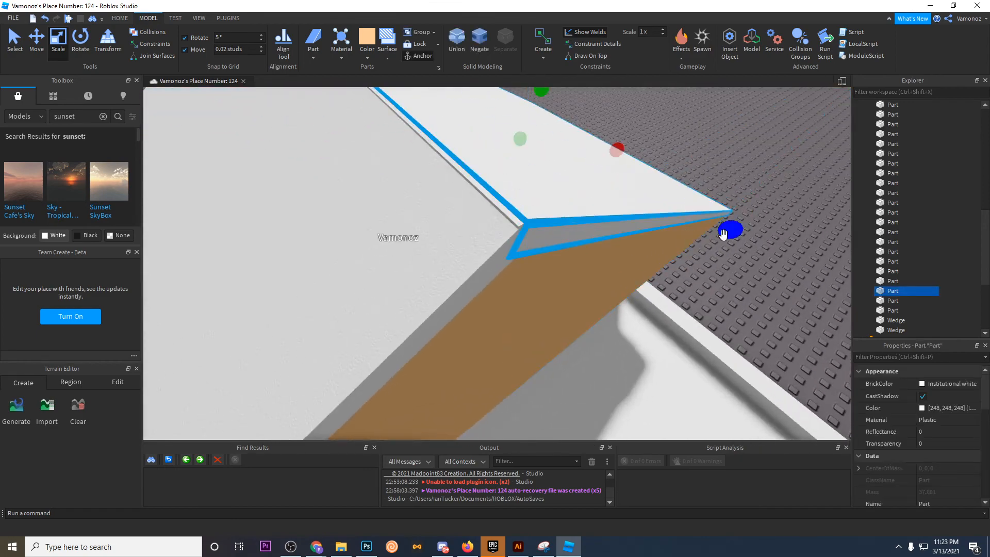
{"action": "left_click_drag", "start_coordinate": [723, 233], "coordinate": [726, 238]}
{"action": "left_click", "coordinate": [742, 263]}
{"action": "right_click_drag", "start_coordinate": [741, 263], "coordinate": [734, 266]}
Step: Shrink the overlapping white slabs on one roof slope into border strips along its front, eave and rear edges
{"action": "right_click_drag", "start_coordinate": [510, 279], "coordinate": [519, 288]}
{"action": "left_click", "coordinate": [517, 292]}
{"action": "key", "text": "s"}
{"action": "key", "text": "w"}
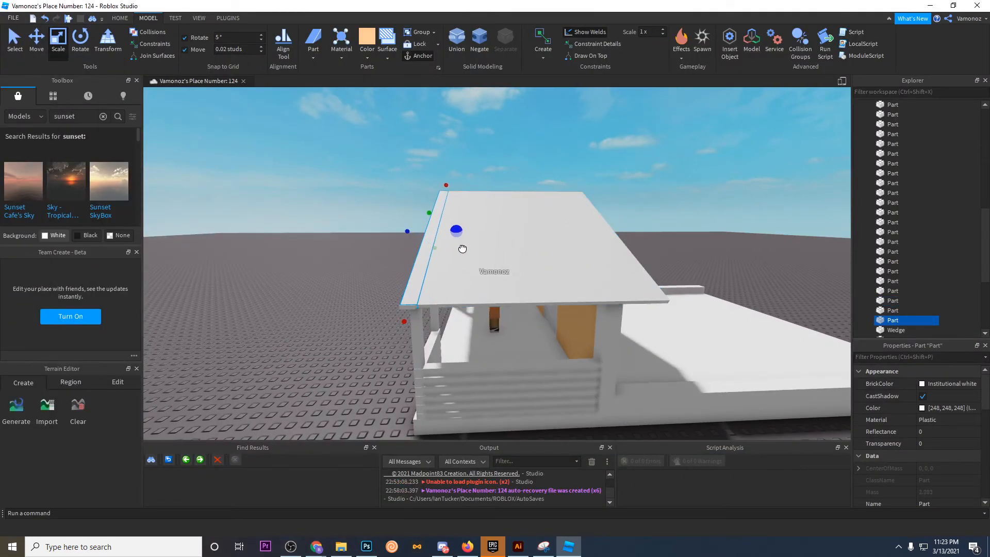
{"action": "left_click", "coordinate": [494, 233]}
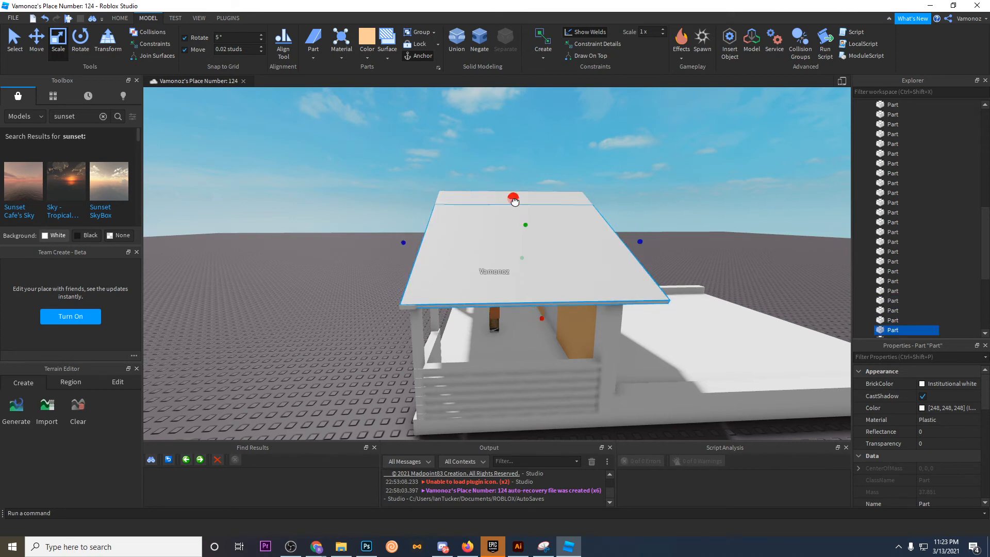
{"action": "left_click_drag", "start_coordinate": [420, 247], "coordinate": [551, 255]}
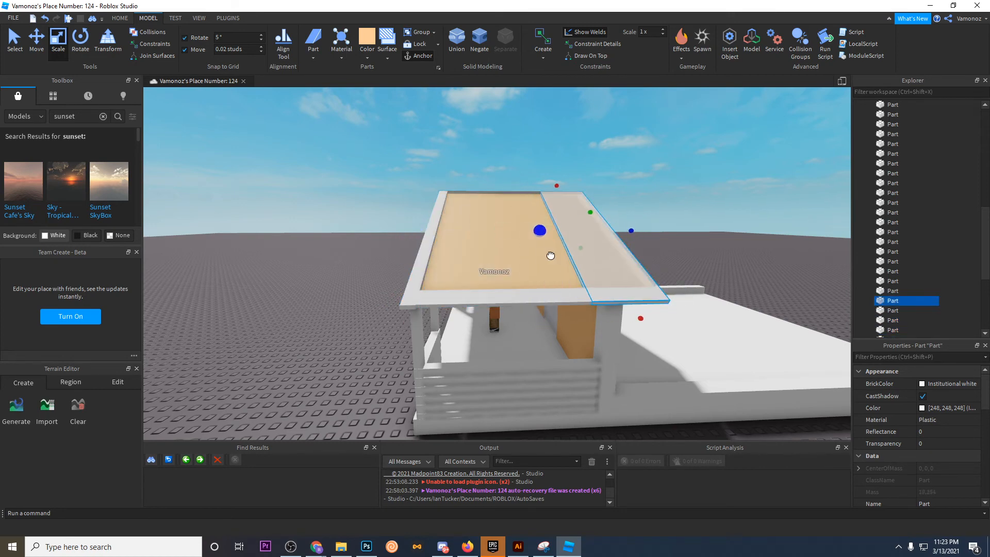
{"action": "left_click", "coordinate": [638, 218]}
{"action": "right_click_drag", "start_coordinate": [638, 218], "coordinate": [591, 235]}
{"action": "scroll", "coordinate": [590, 235], "scroll_direction": "down", "scroll_amount": 3}
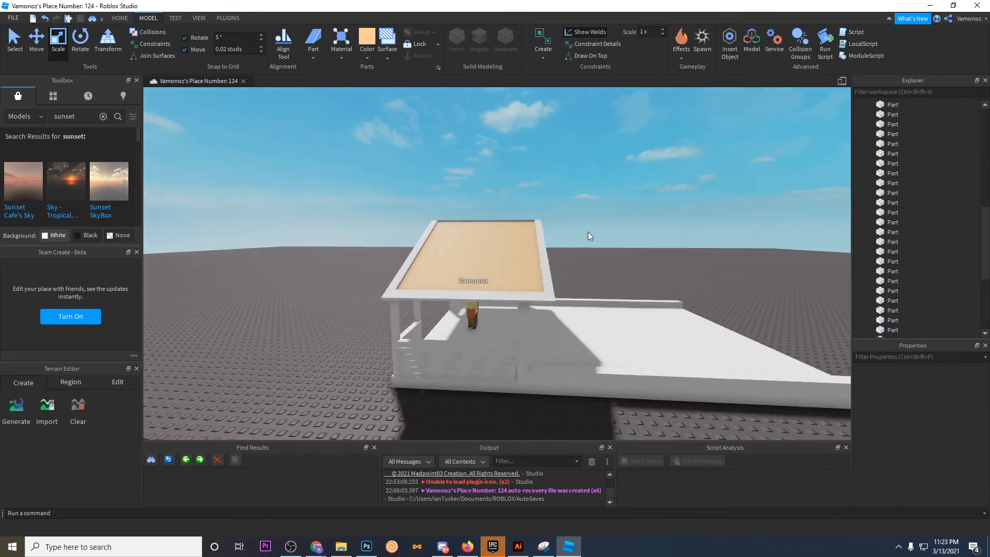
Step: Duplicate the rear border strip and move the copy inward over the beige roof surface
{"action": "scroll", "coordinate": [547, 253], "scroll_direction": "up", "scroll_amount": 4}
{"action": "left_click", "coordinate": [498, 272]}
{"action": "scroll", "coordinate": [497, 272], "scroll_direction": "up", "scroll_amount": 4}
{"action": "key", "text": "ctrl+2"}
{"action": "right_click_drag", "start_coordinate": [630, 207], "coordinate": [619, 205]}
{"action": "scroll", "coordinate": [630, 208], "scroll_direction": "up", "scroll_amount": 1}
{"action": "key", "text": "ctrl+d"}
{"action": "left_click_drag", "start_coordinate": [626, 231], "coordinate": [588, 231]}
{"action": "scroll", "coordinate": [525, 134], "scroll_direction": "down", "scroll_amount": 5}
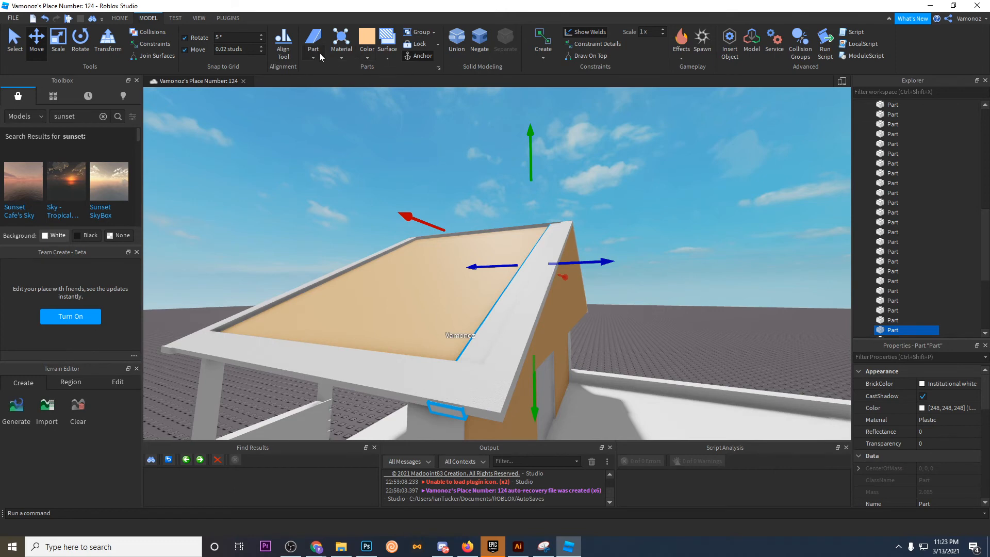
Step: Set the copied strip's material to Wood Planks
{"action": "left_click", "coordinate": [343, 57]}
{"action": "left_click", "coordinate": [367, 56]}
{"action": "left_click", "coordinate": [349, 56]}
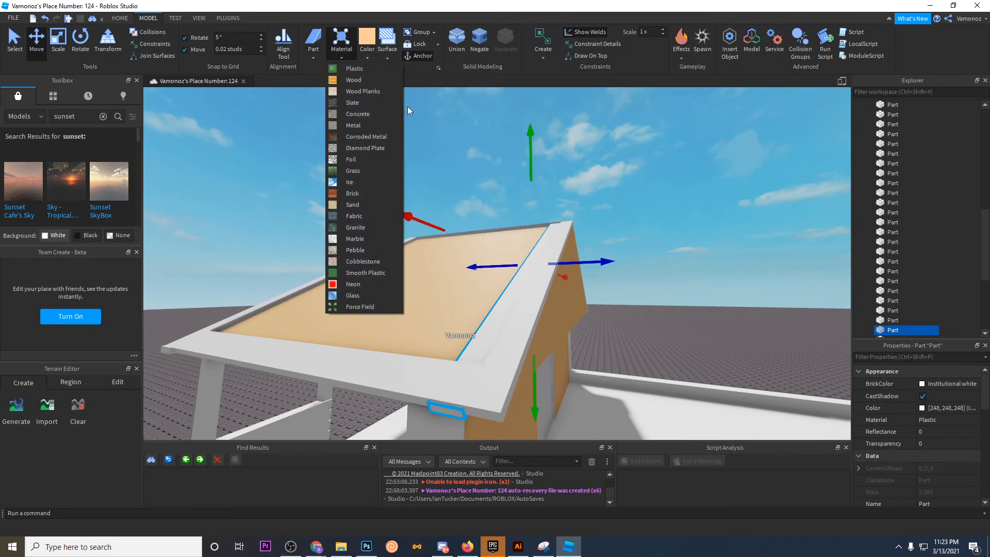
{"action": "left_click", "coordinate": [361, 102]}
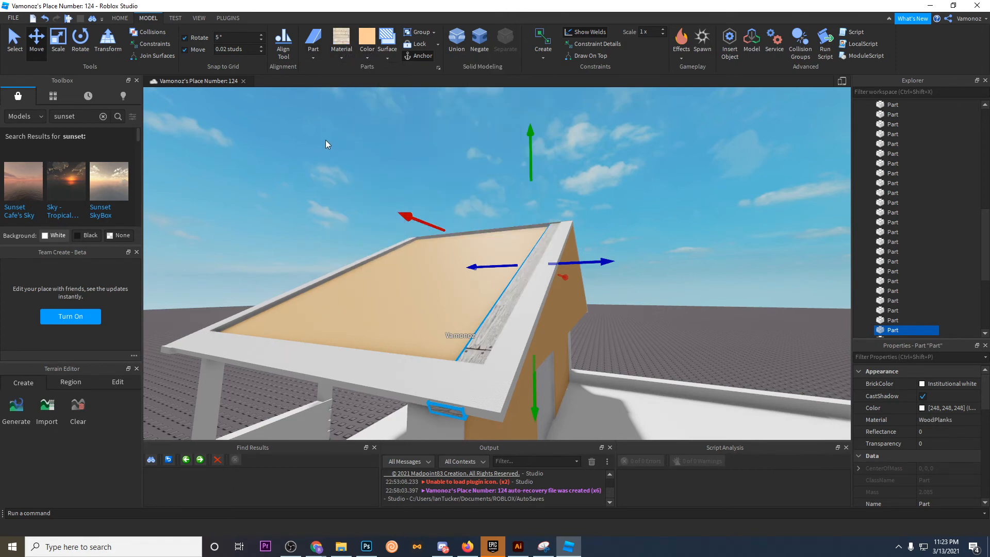
{"action": "left_click", "coordinate": [339, 58]}
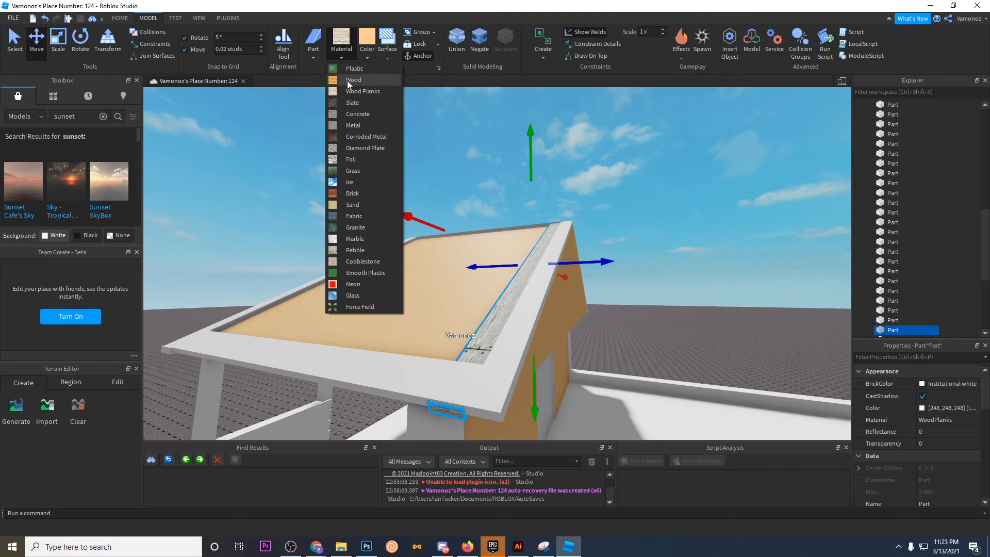
Step: Scale the wood plank strip across the framed roof slope so it fills the area up to the ridge
{"action": "double_click", "coordinate": [52, 51]}
{"action": "left_click", "coordinate": [55, 55]}
{"action": "left_click_drag", "start_coordinate": [507, 266], "coordinate": [373, 259]}
{"action": "right_click_drag", "start_coordinate": [374, 259], "coordinate": [374, 259]}
{"action": "key", "text": "d"}
{"action": "key", "text": "a"}
{"action": "left_click_drag", "start_coordinate": [354, 282], "coordinate": [345, 279]}
{"action": "key", "text": "s"}
{"action": "right_click_drag", "start_coordinate": [345, 279], "coordinate": [346, 279]}
{"action": "key", "text": "a"}
{"action": "key", "text": "d"}
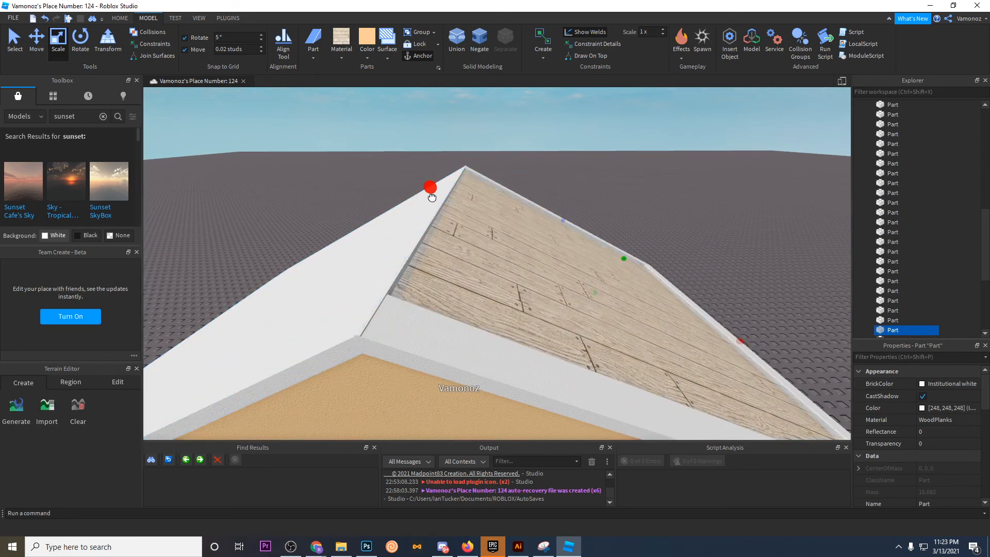
{"action": "left_click_drag", "start_coordinate": [432, 198], "coordinate": [435, 199]}
Step: Duplicate the wood plank panel, turn the copy around and move it onto the opposite roof slope
{"action": "left_click", "coordinate": [531, 165]}
{"action": "key", "text": "s"}
{"action": "right_click_drag", "start_coordinate": [531, 165], "coordinate": [530, 165]}
{"action": "key", "text": "d"}
{"action": "left_click", "coordinate": [469, 249]}
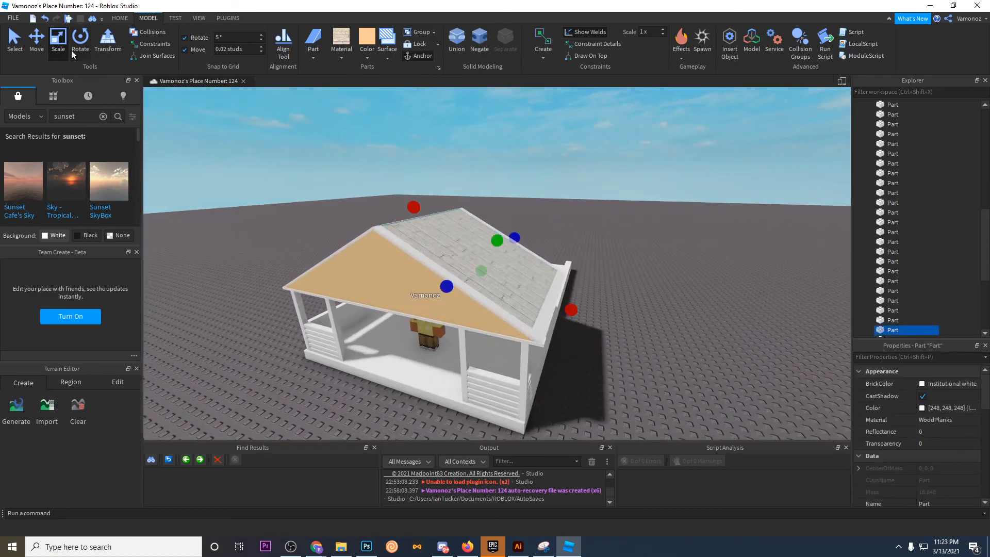
{"action": "left_click", "coordinate": [38, 47]}
{"action": "key", "text": "ctrl+d"}
{"action": "key", "text": "ctrl+r"}
{"action": "key", "text": "ctrl+r"}
{"action": "scroll", "coordinate": [586, 264], "scroll_direction": "up", "scroll_amount": 5}
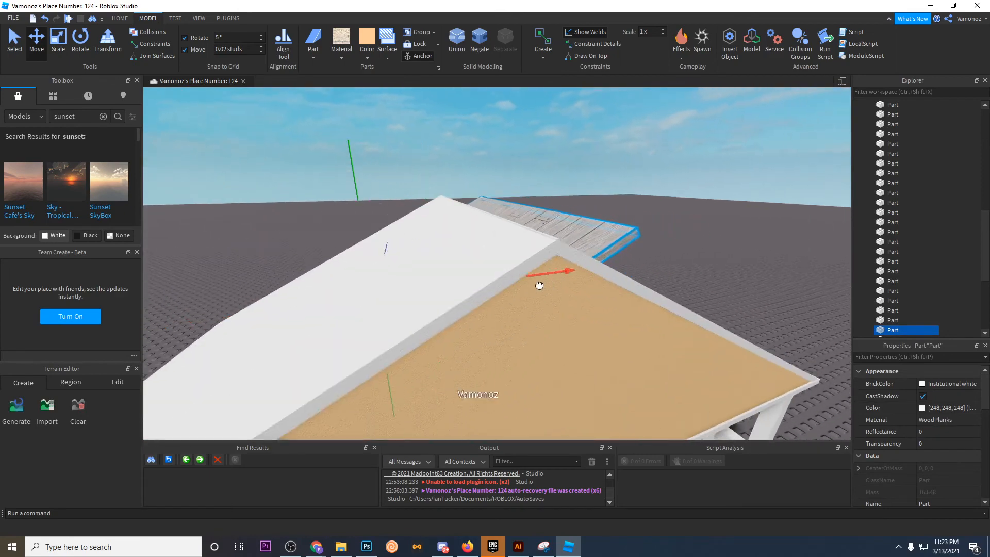
{"action": "left_click_drag", "start_coordinate": [496, 298], "coordinate": [492, 296]}
{"action": "key", "text": "w"}
{"action": "right_click_drag", "start_coordinate": [492, 297], "coordinate": [492, 296]}
Step: Stretch the copied plank panel to meet the ridge and the front edge of the opposite slope
{"action": "left_click", "coordinate": [65, 55]}
{"action": "left_click_drag", "start_coordinate": [525, 175], "coordinate": [530, 175]}
{"action": "left_click", "coordinate": [599, 176]}
{"action": "key", "text": "s"}
{"action": "right_click_drag", "start_coordinate": [600, 176], "coordinate": [600, 176]}
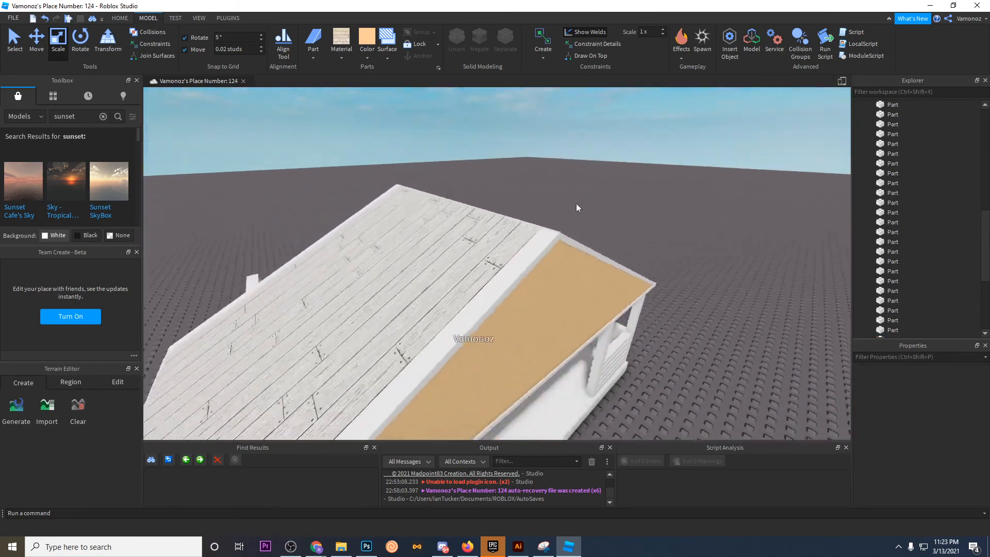
{"action": "left_click", "coordinate": [515, 286]}
{"action": "key", "text": "w"}
{"action": "right_click_drag", "start_coordinate": [515, 286], "coordinate": [515, 286]}
{"action": "left_click_drag", "start_coordinate": [432, 296], "coordinate": [458, 306]}
{"action": "key", "text": "s"}
{"action": "right_click_drag", "start_coordinate": [489, 308], "coordinate": [489, 308]}
{"action": "right_click_drag", "start_coordinate": [517, 272], "coordinate": [517, 272]}
{"action": "key", "text": "s"}
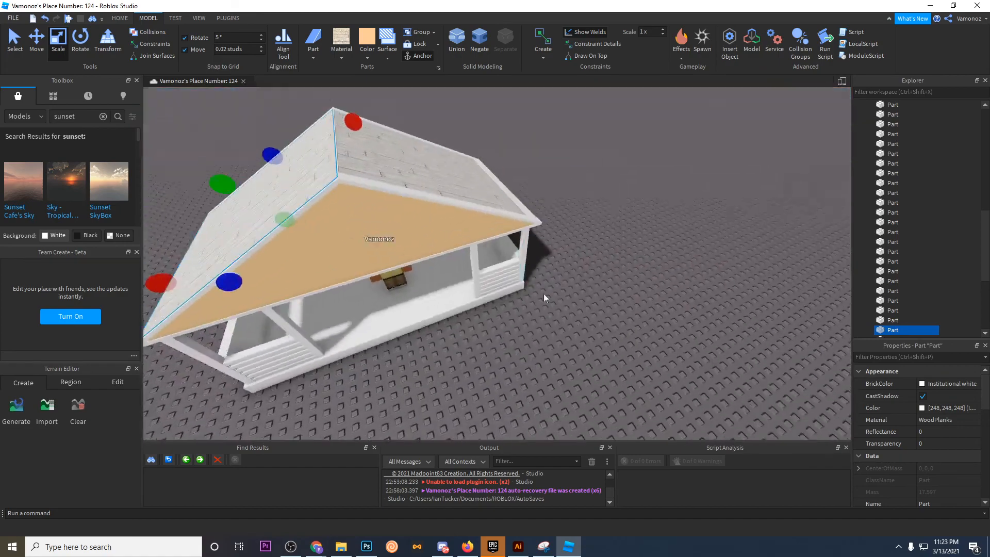
Step: Delete the unwanted roof piece on the opposite slope
{"action": "left_click", "coordinate": [543, 294]}
{"action": "right_click_drag", "start_coordinate": [577, 320], "coordinate": [577, 320]}
{"action": "key", "text": "w"}
{"action": "right_click_drag", "start_coordinate": [487, 288], "coordinate": [518, 282]}
{"action": "left_click", "coordinate": [517, 282]}
{"action": "key", "text": "s"}
{"action": "key", "text": "Delete"}
{"action": "left_click", "coordinate": [409, 259]}
{"action": "right_click_drag", "start_coordinate": [407, 257], "coordinate": [407, 257]}
{"action": "key", "text": "w"}
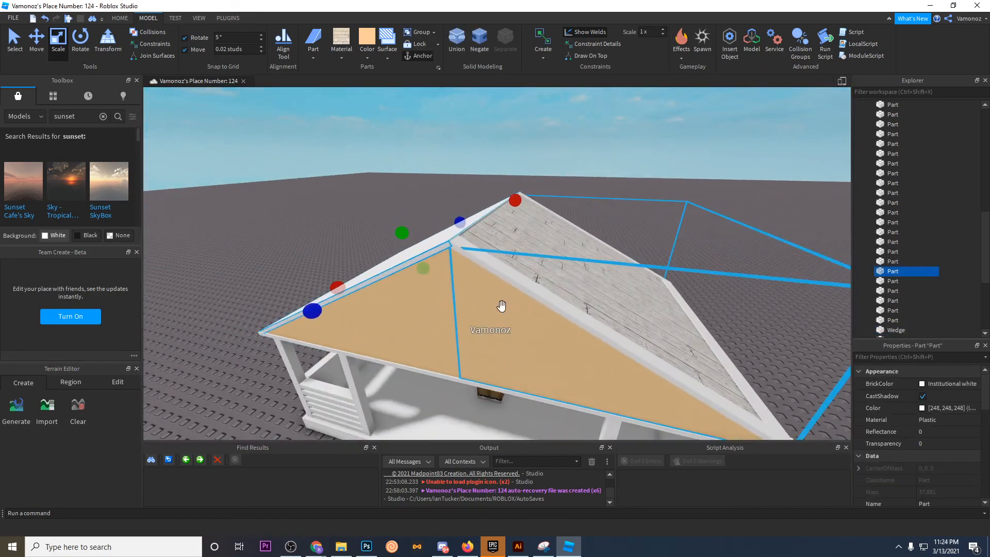
Step: Duplicate the three white border strips of the framed slope and turn the copies to face the opposite side
{"action": "left_click", "coordinate": [494, 271]}
{"action": "right_click_drag", "start_coordinate": [493, 270], "coordinate": [494, 270]}
{"action": "left_click", "coordinate": [524, 336], "text": "ctrl"}
{"action": "left_click", "coordinate": [694, 272], "text": "ctrl"}
{"action": "right_click_drag", "start_coordinate": [694, 272], "coordinate": [695, 271]}
{"action": "left_click", "coordinate": [37, 41]}
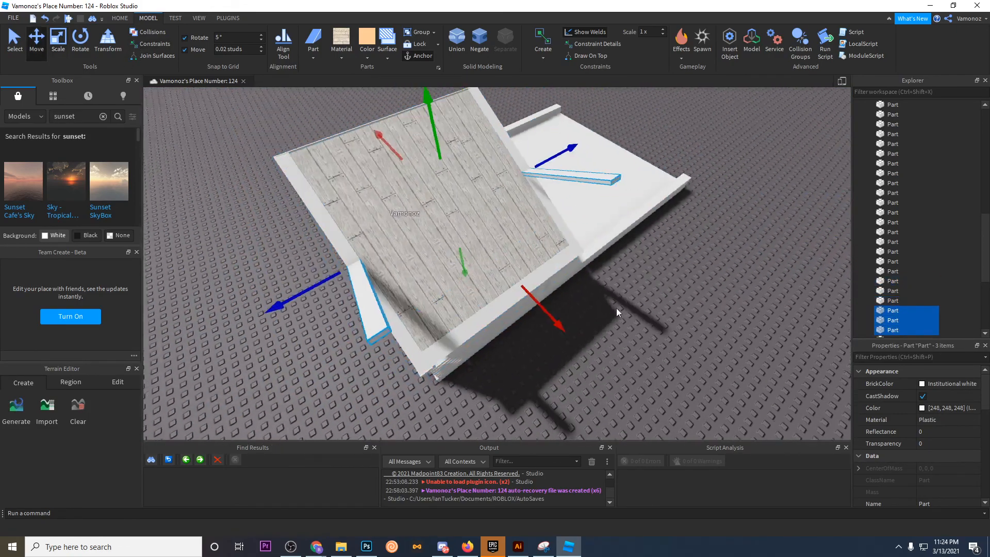
Step: Move the copied white border strips onto the opposite roof slope so they meet the ridge and frame that side
{"action": "left_click_drag", "start_coordinate": [629, 316], "coordinate": [610, 283]}
{"action": "right_click_drag", "start_coordinate": [610, 282], "coordinate": [610, 283]}
{"action": "left_click_drag", "start_coordinate": [610, 283], "coordinate": [610, 283]}
{"action": "right_click_drag", "start_coordinate": [611, 283], "coordinate": [610, 283]}
{"action": "left_click_drag", "start_coordinate": [610, 283], "coordinate": [608, 290]}
{"action": "right_click_drag", "start_coordinate": [608, 291], "coordinate": [608, 289]}
{"action": "scroll", "coordinate": [541, 316], "scroll_direction": "up", "scroll_amount": 2}
{"action": "key", "text": "e"}
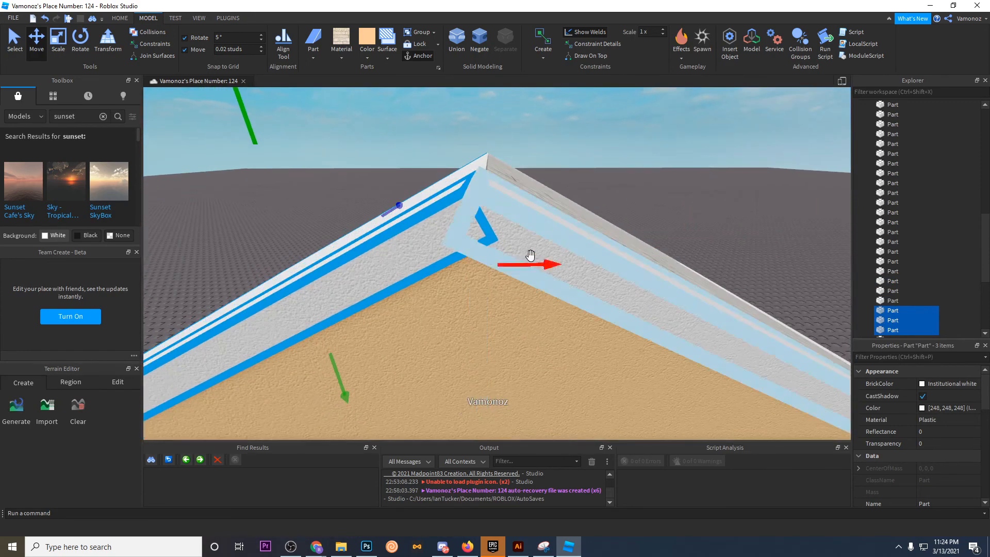
{"action": "right_click_drag", "start_coordinate": [519, 249], "coordinate": [519, 249]}
{"action": "scroll", "coordinate": [518, 249], "scroll_direction": "down", "scroll_amount": 3}
{"action": "key", "text": "Delete"}
Step: Duplicate the wood plank panel, rotate the copy to the other pitch and place it inside the opposite slope's white frame
{"action": "left_click", "coordinate": [509, 199]}
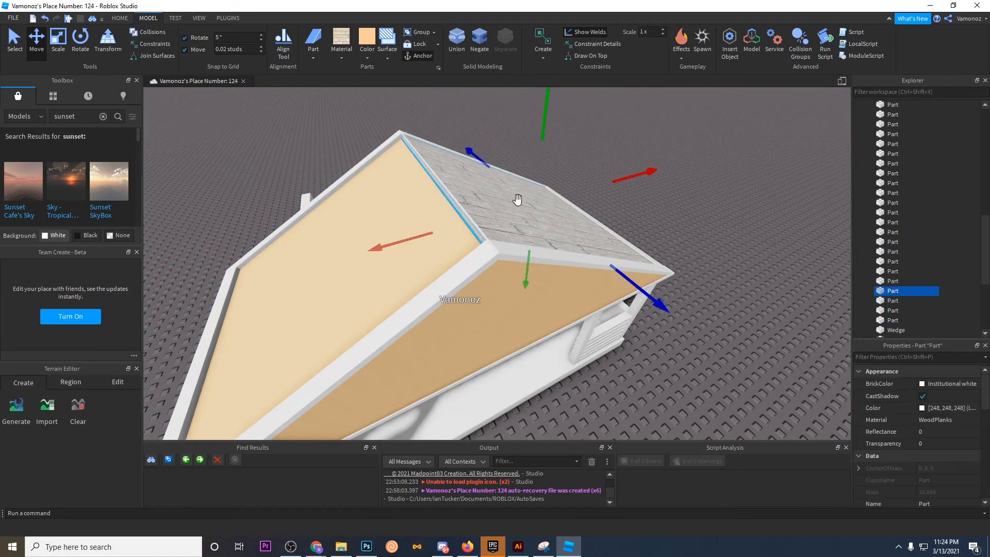
{"action": "key", "text": "ctrl+d"}
{"action": "key", "text": "ctrl+t"}
{"action": "left_click_drag", "start_coordinate": [638, 178], "coordinate": [478, 210]}
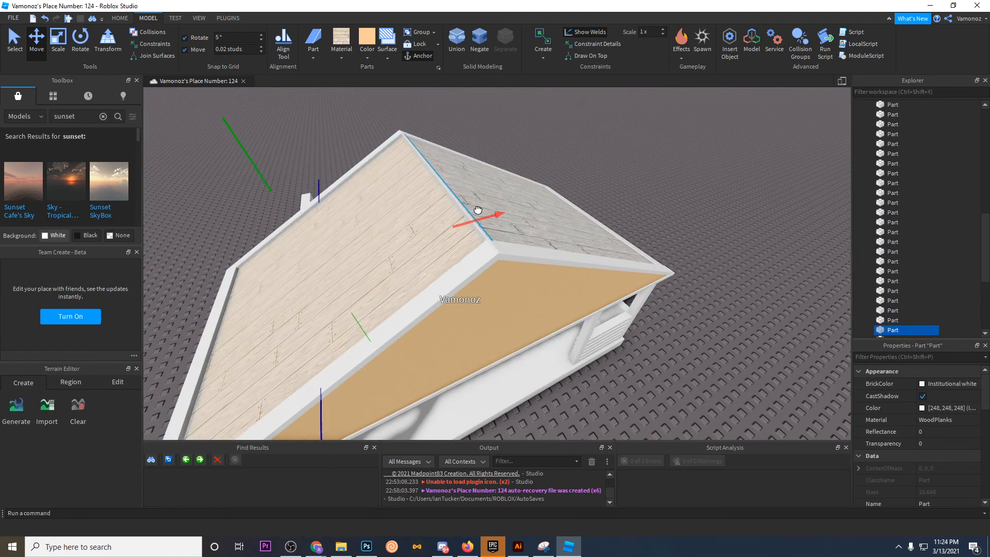
{"action": "left_click", "coordinate": [541, 112]}
Step: Move the character model off the porch onto the ground beside the house and deselect it
{"action": "right_click_drag", "start_coordinate": [542, 111], "coordinate": [541, 112]}
{"action": "scroll", "coordinate": [532, 244], "scroll_direction": "down", "scroll_amount": 3}
{"action": "right_click_drag", "start_coordinate": [532, 244], "coordinate": [532, 244]}
{"action": "scroll", "coordinate": [531, 244], "scroll_direction": "up", "scroll_amount": 5}
{"action": "scroll", "coordinate": [532, 244], "scroll_direction": "down", "scroll_amount": 3}
{"action": "scroll", "coordinate": [532, 244], "scroll_direction": "down", "scroll_amount": 5}
{"action": "left_click", "coordinate": [484, 295]}
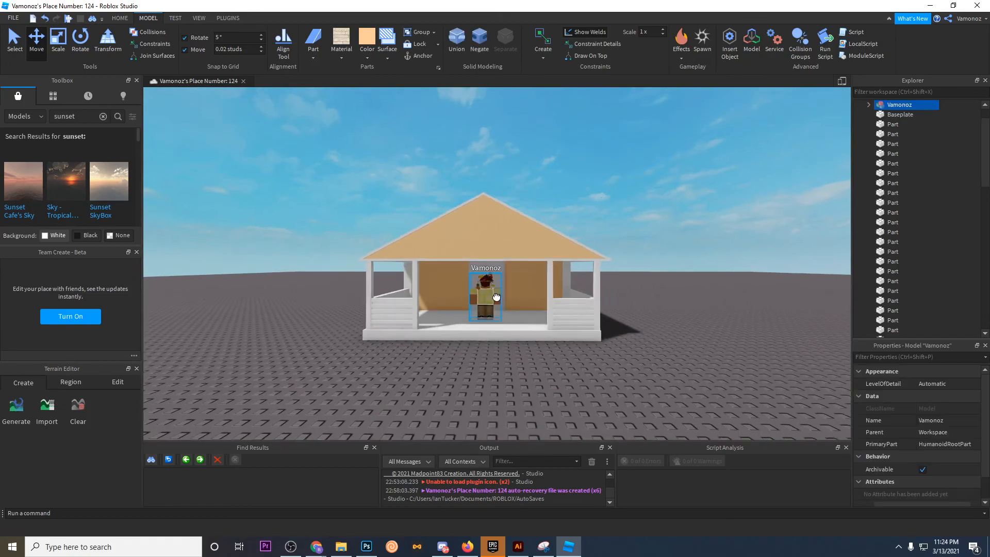
{"action": "left_click_drag", "start_coordinate": [484, 295], "coordinate": [600, 340]}
{"action": "left_click", "coordinate": [521, 372]}
Step: Examine the house's porch, front wall and roof trim from close up, from a distance and from several angles
{"action": "scroll", "coordinate": [521, 372], "scroll_direction": "up", "scroll_amount": 10}
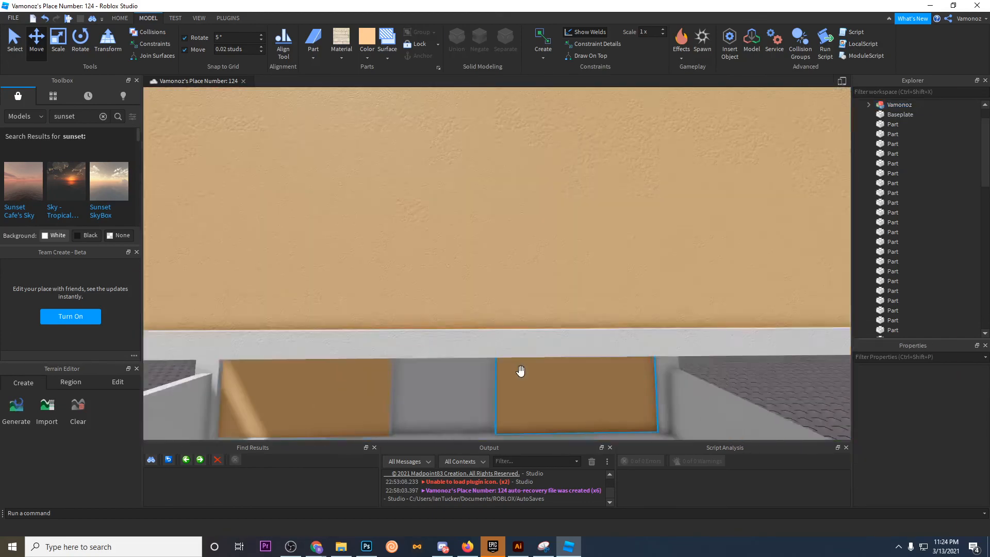
{"action": "scroll", "coordinate": [521, 372], "scroll_direction": "down", "scroll_amount": 10}
{"action": "scroll", "coordinate": [521, 372], "scroll_direction": "up", "scroll_amount": 4}
{"action": "right_click_drag", "start_coordinate": [521, 372], "coordinate": [521, 372]}
{"action": "scroll", "coordinate": [483, 287], "scroll_direction": "up", "scroll_amount": 1}
{"action": "right_click_drag", "start_coordinate": [484, 288], "coordinate": [484, 287]}
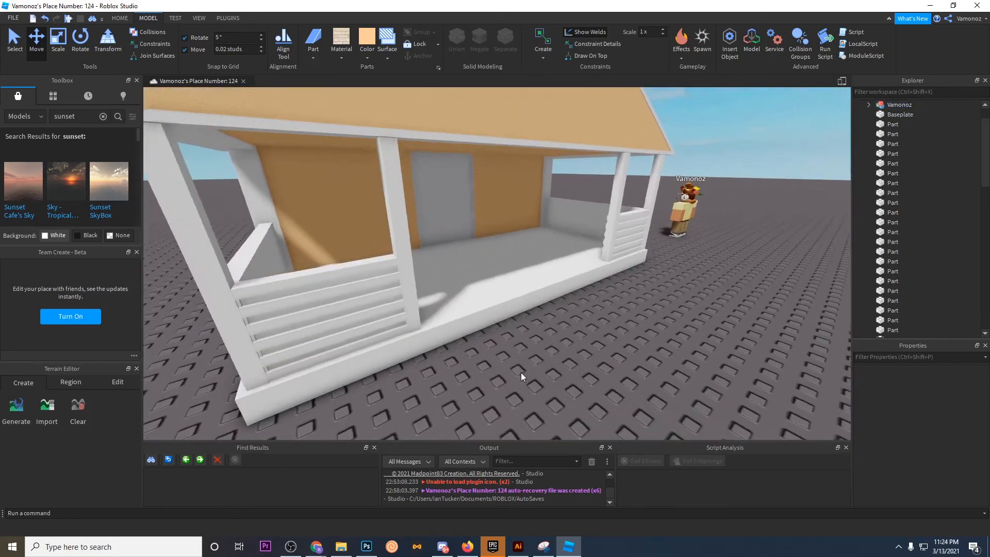
{"action": "scroll", "coordinate": [483, 287], "scroll_direction": "down", "scroll_amount": 10}
{"action": "scroll", "coordinate": [483, 288], "scroll_direction": "up", "scroll_amount": 10}
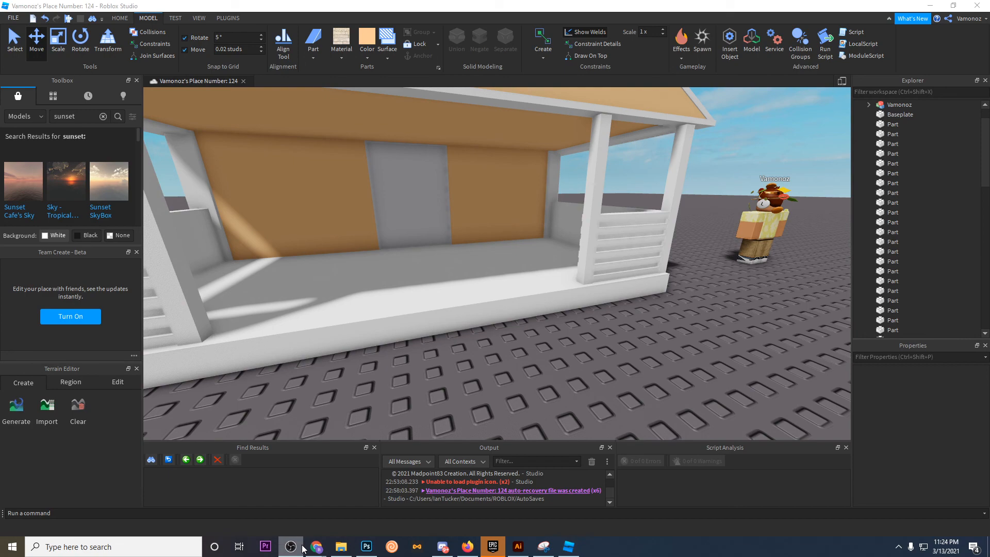
{"action": "scroll", "coordinate": [458, 294], "scroll_direction": "down", "scroll_amount": 5}
{"action": "right_click_drag", "start_coordinate": [457, 294], "coordinate": [517, 261]}
{"action": "scroll", "coordinate": [494, 271], "scroll_direction": "up", "scroll_amount": 8}
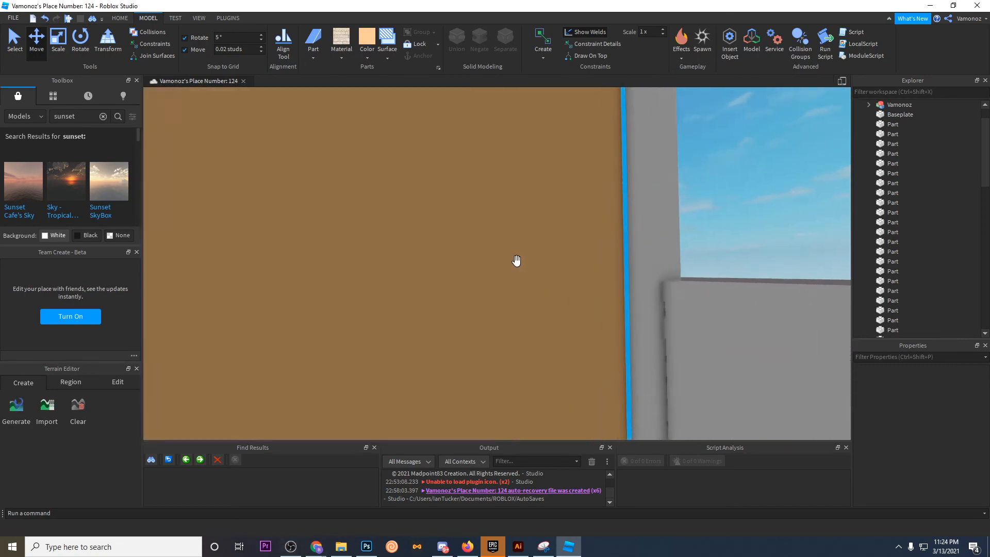
{"action": "scroll", "coordinate": [517, 261], "scroll_direction": "down", "scroll_amount": 10}
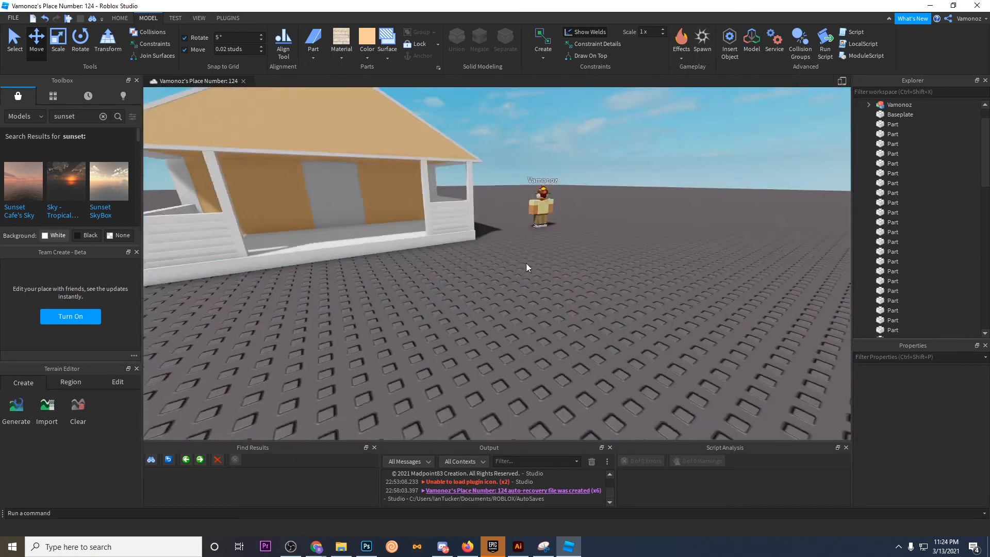
{"action": "scroll", "coordinate": [537, 260], "scroll_direction": "down", "scroll_amount": 10}
{"action": "scroll", "coordinate": [450, 230], "scroll_direction": "up", "scroll_amount": 10}
{"action": "right_click_drag", "start_coordinate": [453, 232], "coordinate": [454, 232]}
{"action": "scroll", "coordinate": [452, 232], "scroll_direction": "down", "scroll_amount": 10}
{"action": "scroll", "coordinate": [454, 232], "scroll_direction": "down", "scroll_amount": 6}
{"action": "scroll", "coordinate": [454, 232], "scroll_direction": "up", "scroll_amount": 10}
{"action": "right_click_drag", "start_coordinate": [538, 289], "coordinate": [540, 291]}
{"action": "scroll", "coordinate": [540, 291], "scroll_direction": "down", "scroll_amount": 8}
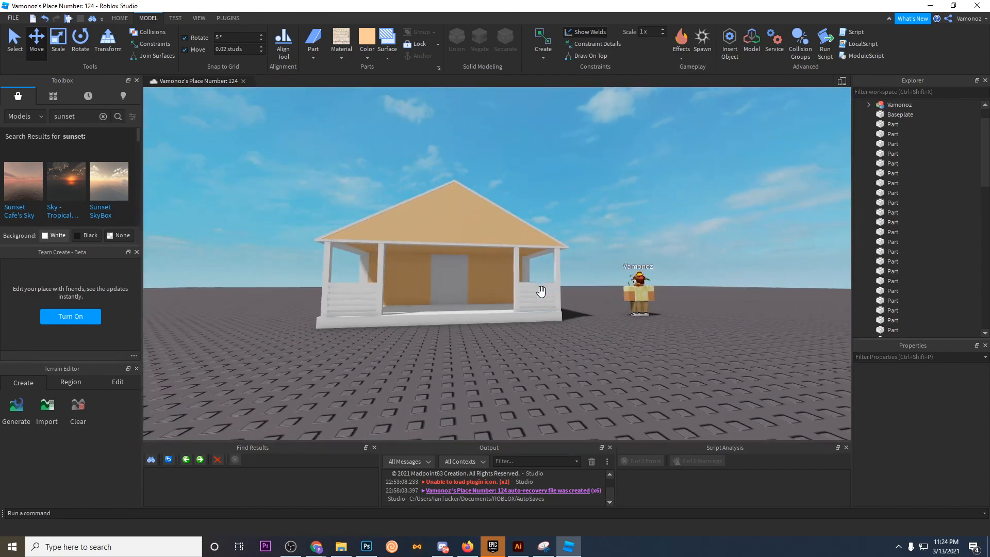
{"action": "right_click_drag", "start_coordinate": [540, 291], "coordinate": [539, 292]}
{"action": "scroll", "coordinate": [379, 258], "scroll_direction": "up", "scroll_amount": 2}
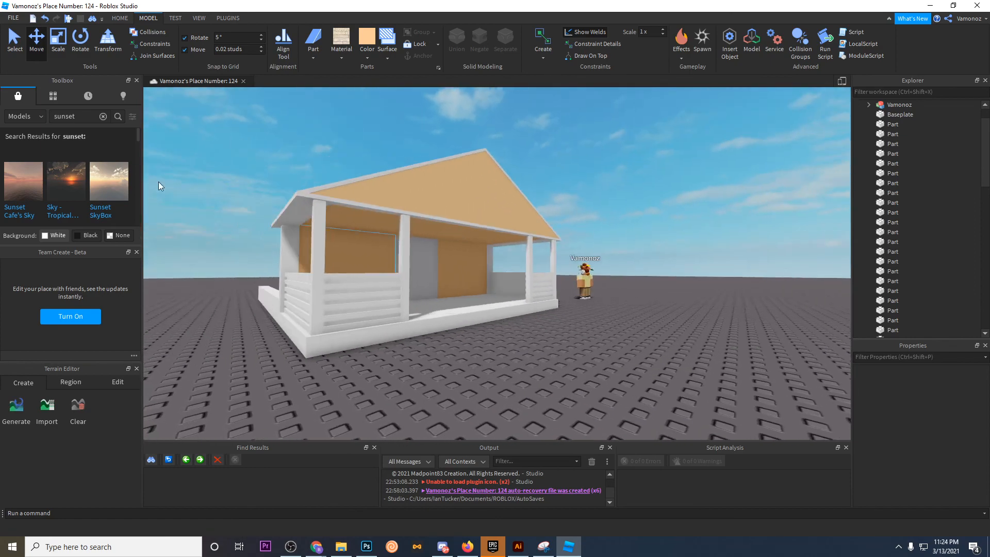
Step: Switch to the Google Slides presentation and open the slide "Worry about details AT THE END!"
{"action": "left_click_drag", "start_coordinate": [0, 62], "coordinate": [729, 1]}
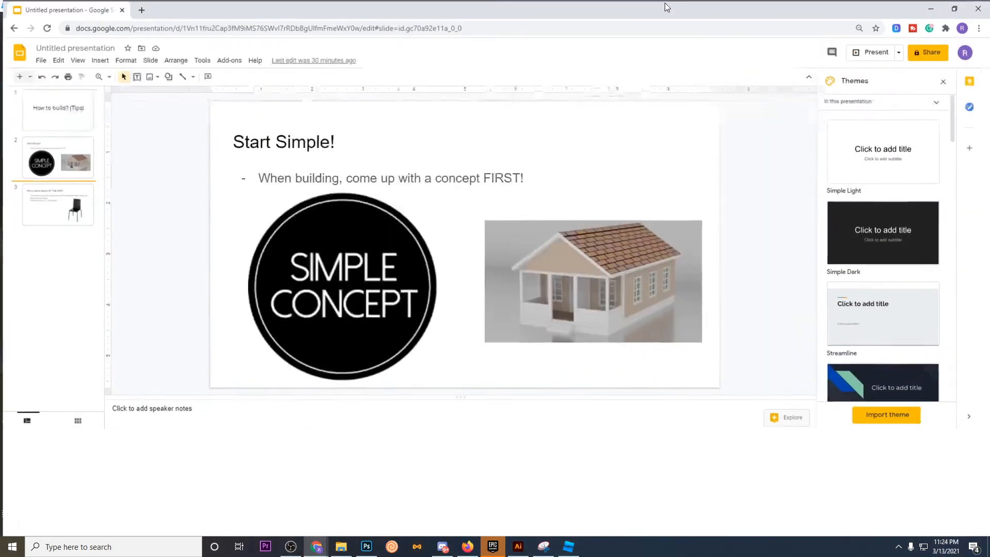
{"action": "left_click", "coordinate": [77, 222]}
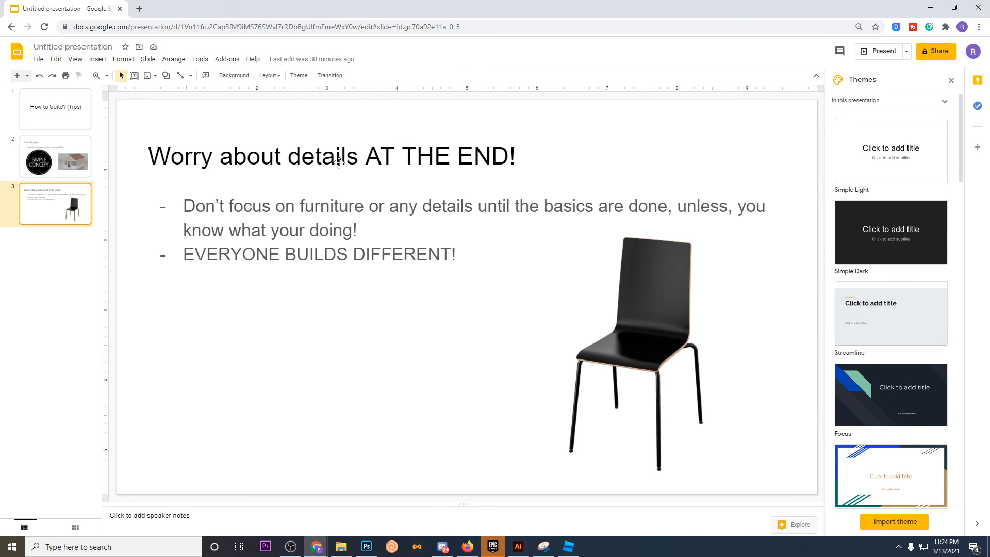